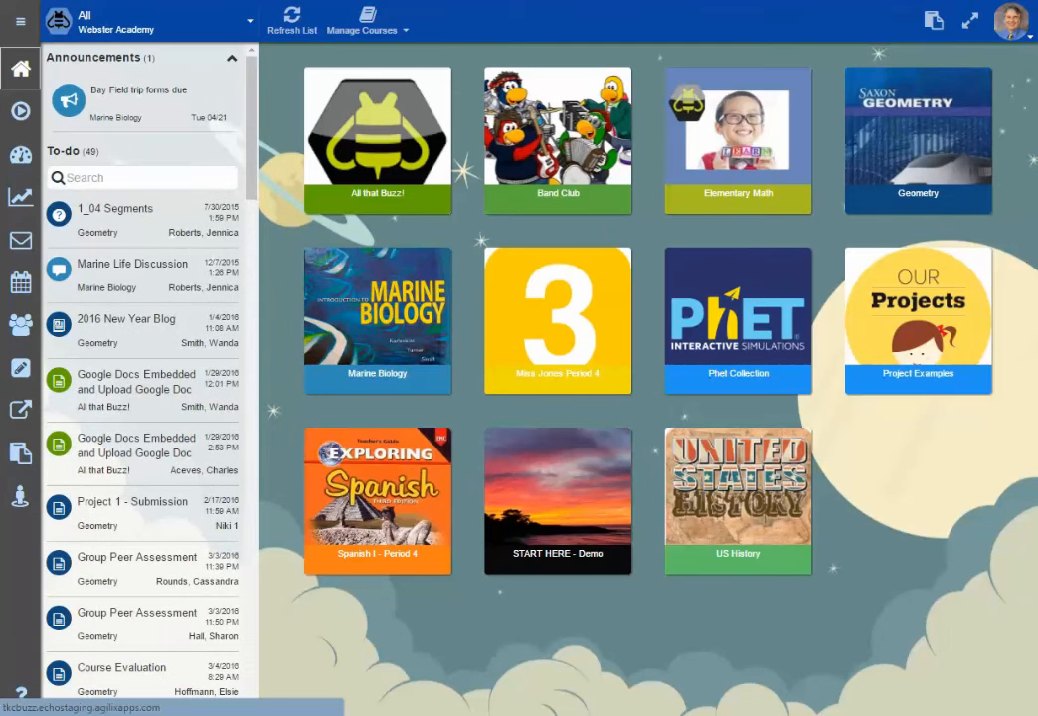
- Create a new course titled "Thomas Science" with the default role and dates
{"action": "left_click", "coordinate": [399, 31]}
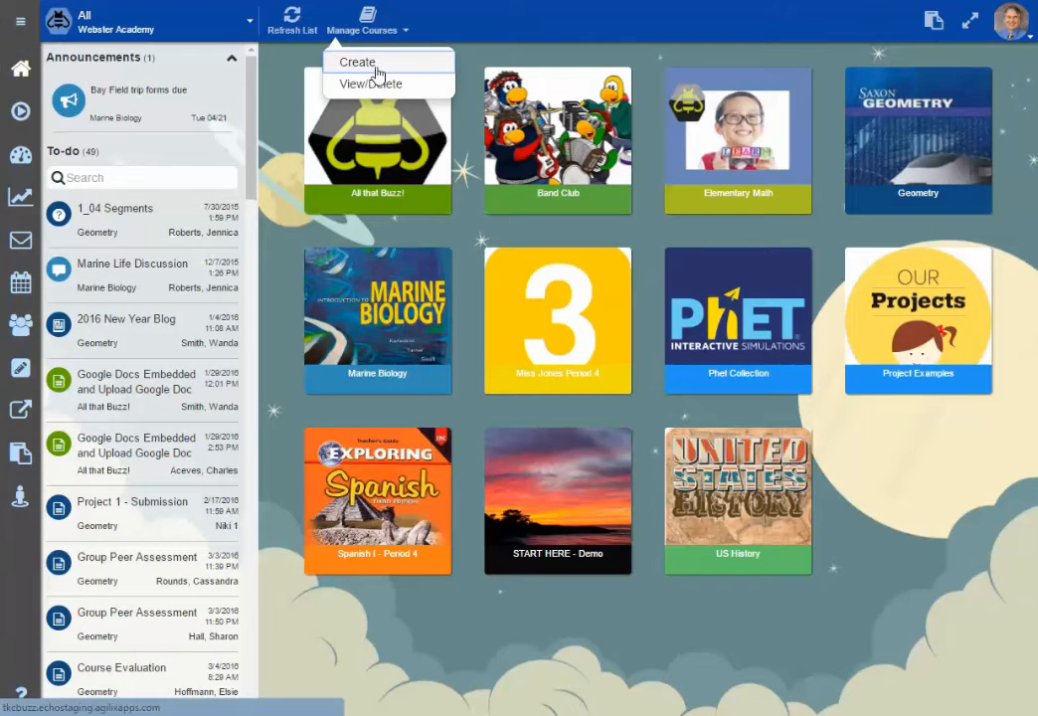
{"action": "left_click", "coordinate": [377, 66]}
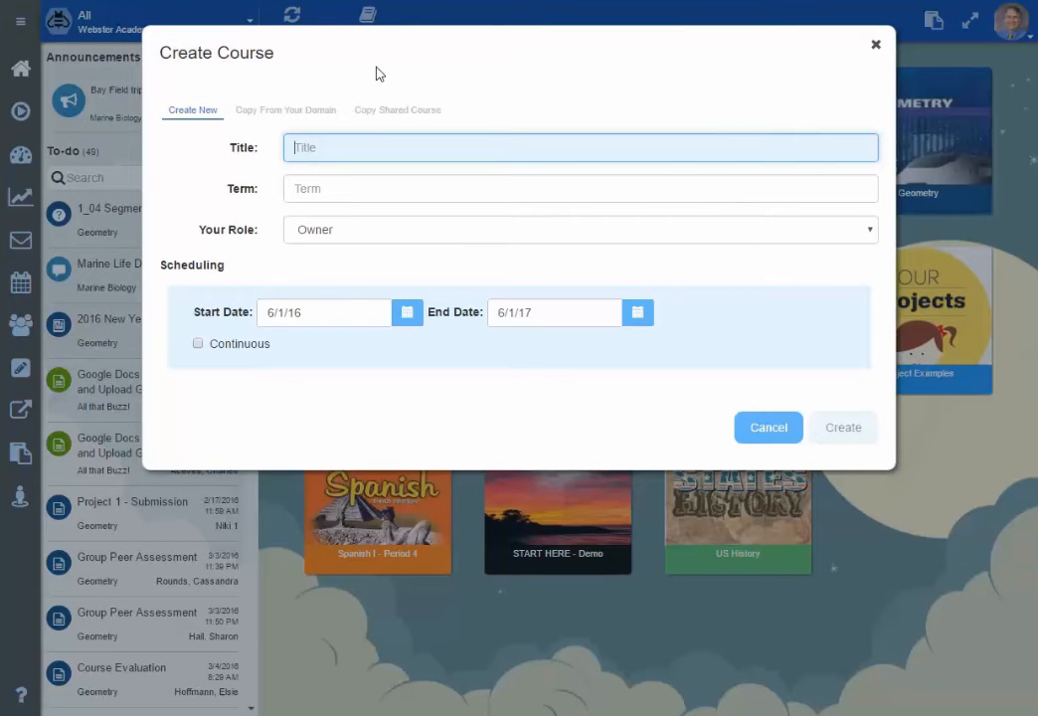
{"action": "type", "text": "Thomas"}
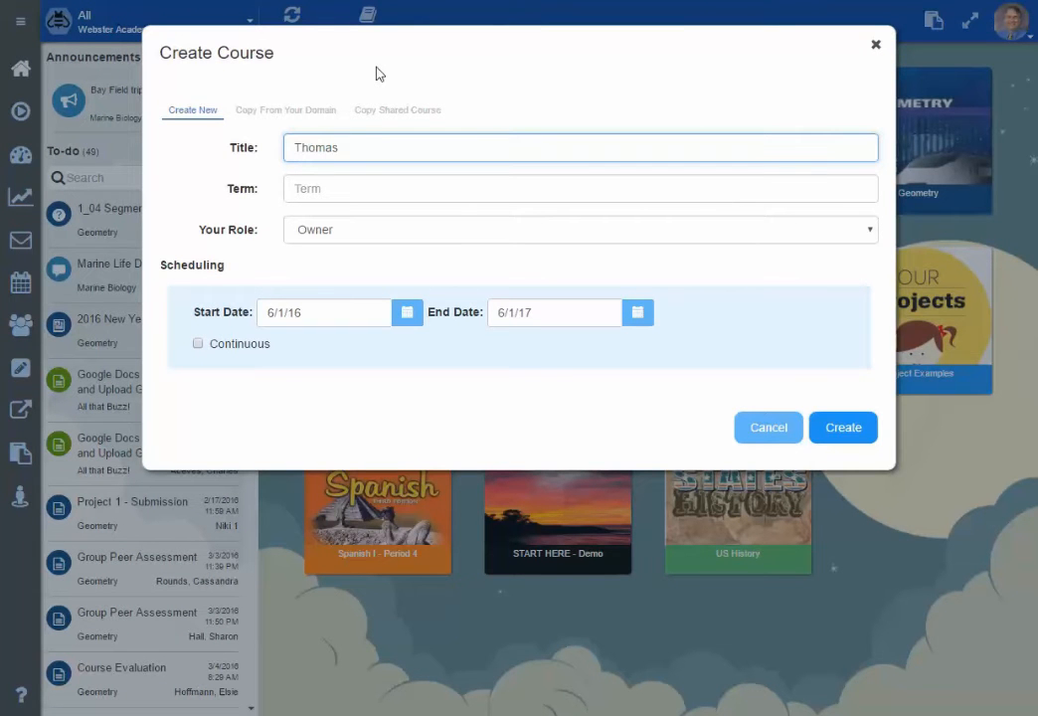
{"action": "type", "text": " Science"}
{"action": "left_click", "coordinate": [845, 426]}
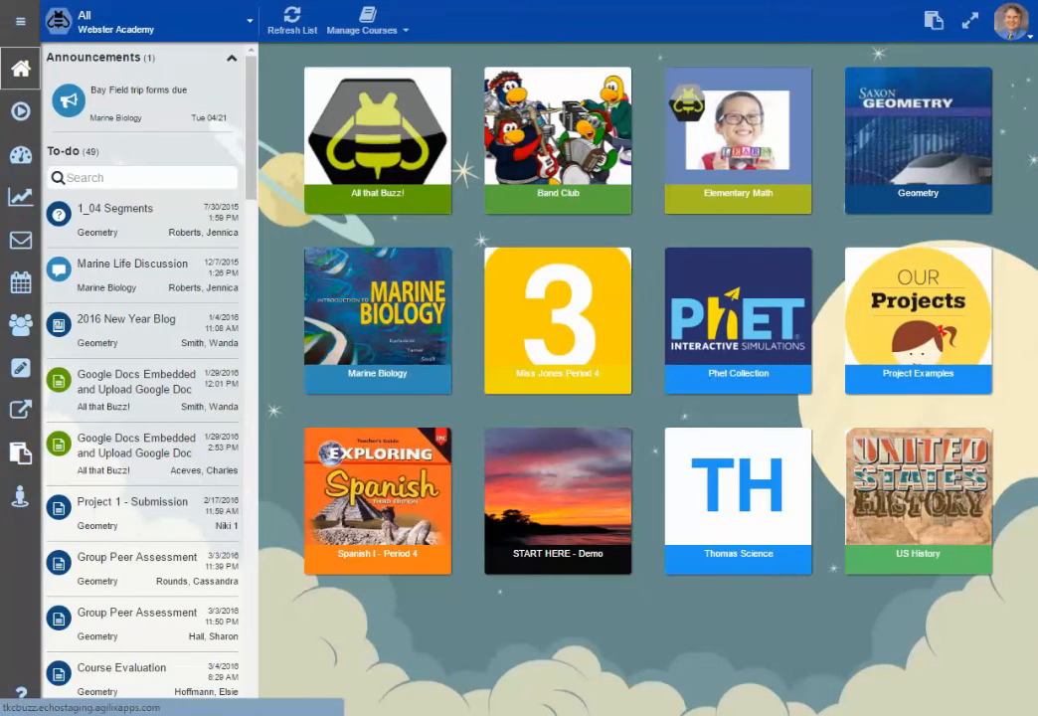
- Open the Thomas Science course in the editor and look through its Projects, Weights, Activity List, Calendar and Group Settings pages, ending on the Syllabus
{"action": "left_click", "coordinate": [22, 369]}
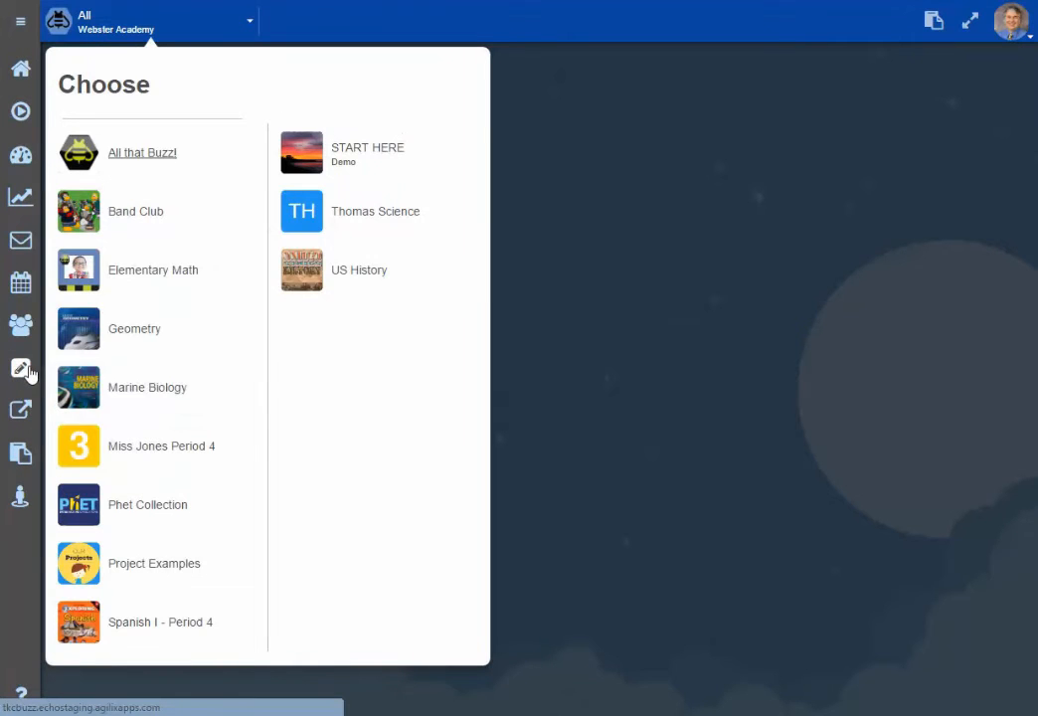
{"action": "left_click", "coordinate": [396, 215]}
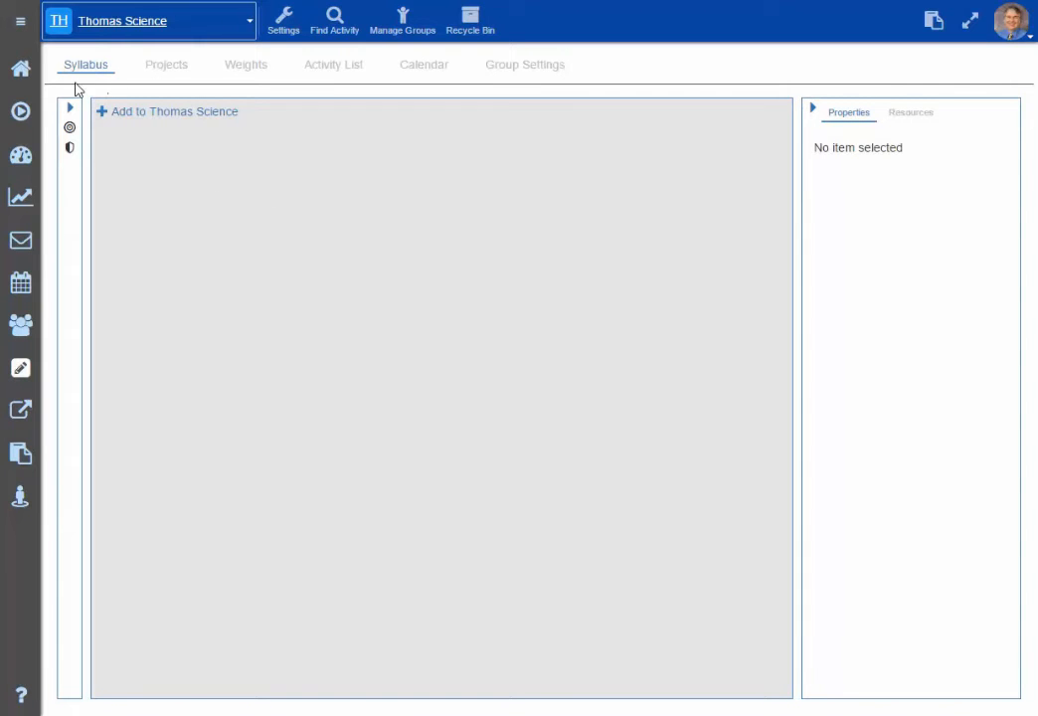
{"action": "left_click", "coordinate": [157, 70]}
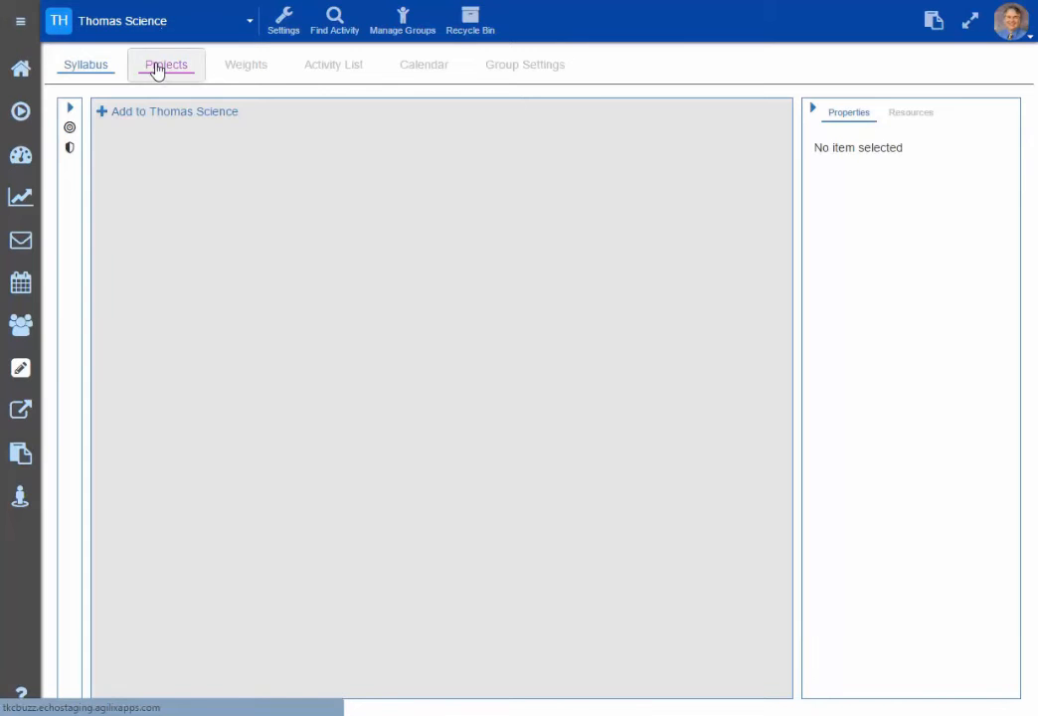
{"action": "left_click", "coordinate": [247, 78]}
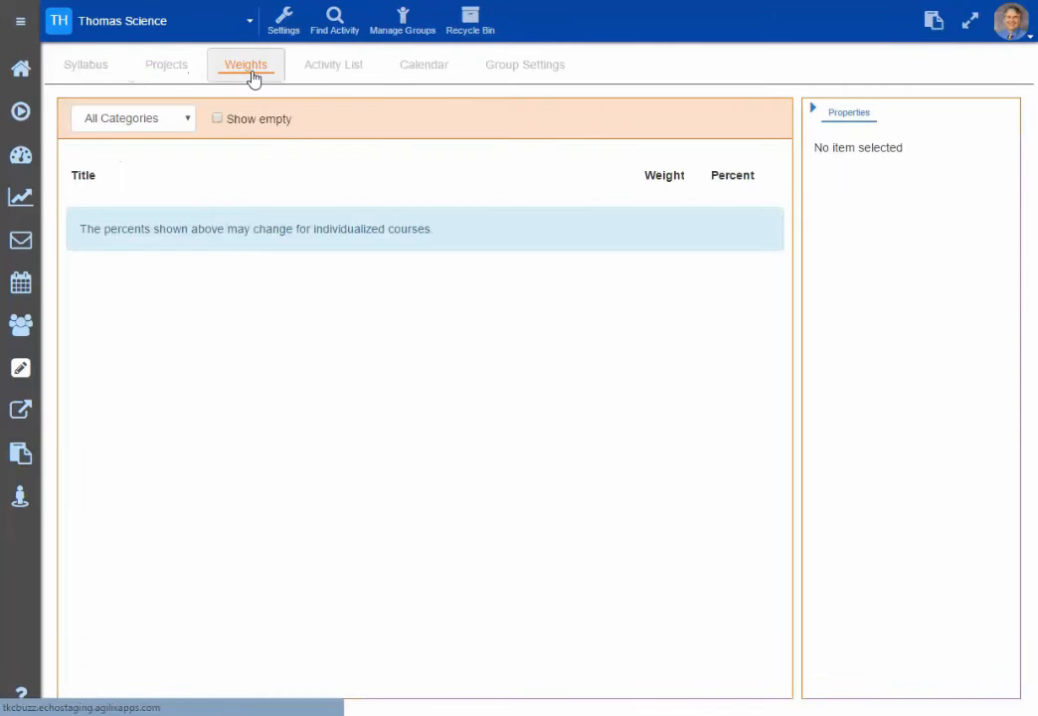
{"action": "left_click", "coordinate": [338, 71]}
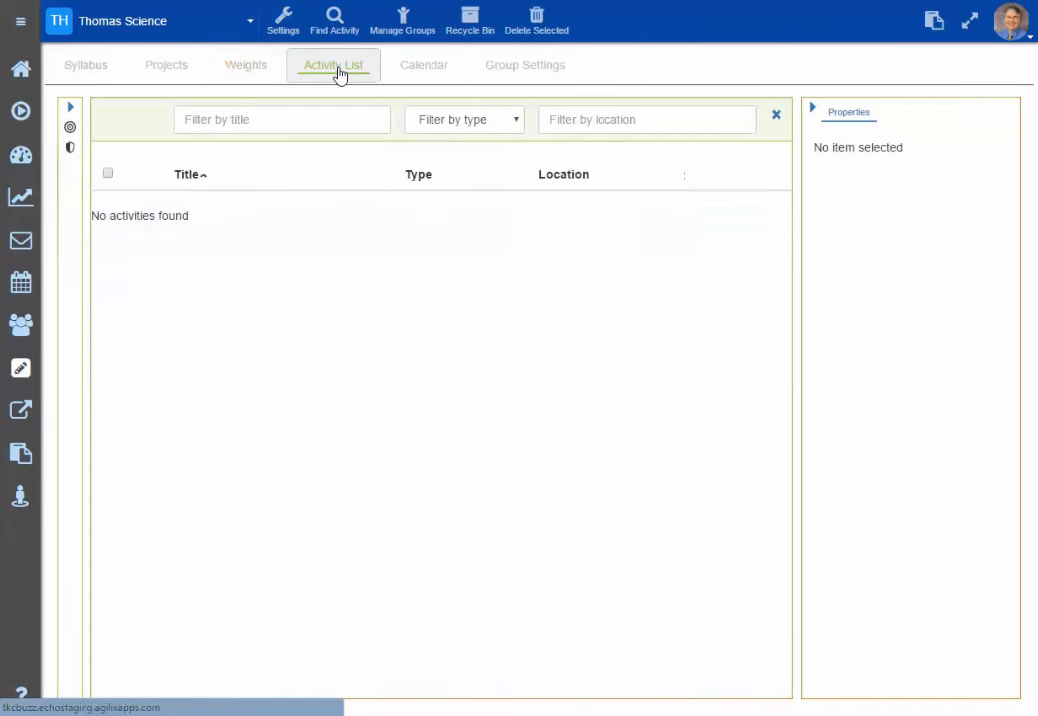
{"action": "left_click", "coordinate": [423, 71]}
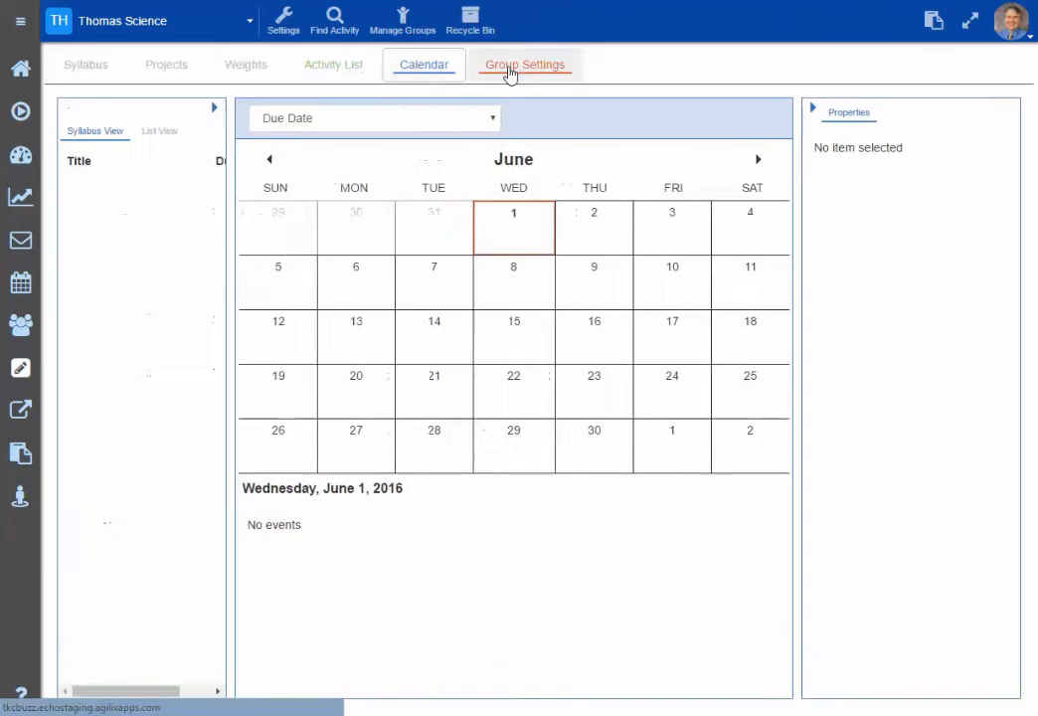
{"action": "left_click", "coordinate": [517, 71]}
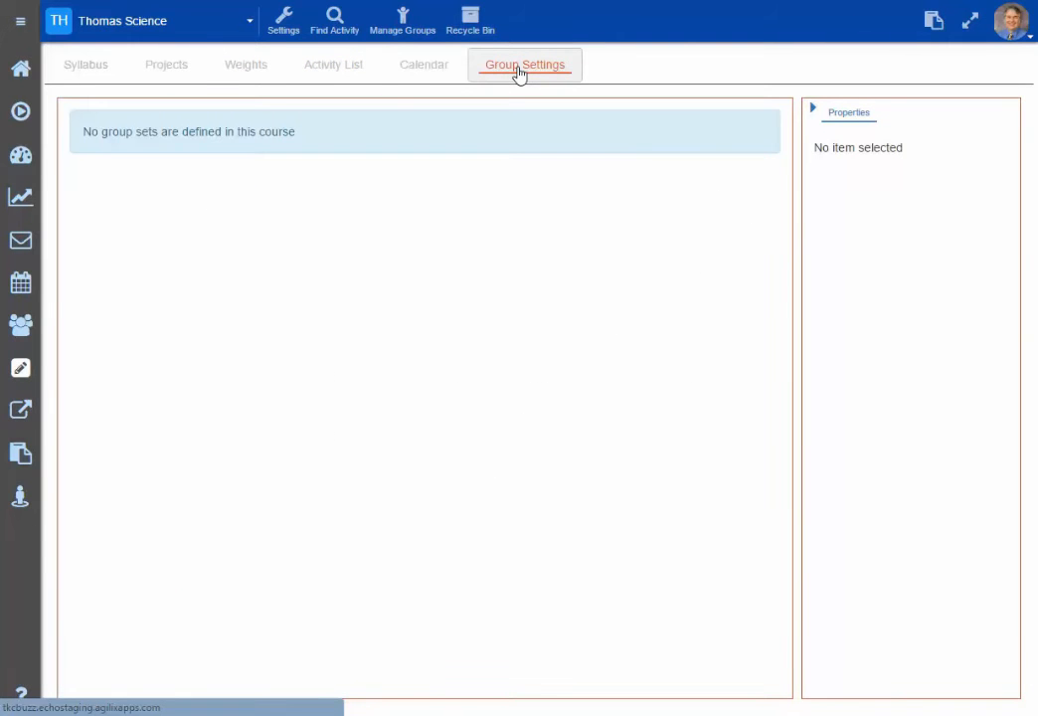
{"action": "left_click", "coordinate": [117, 76]}
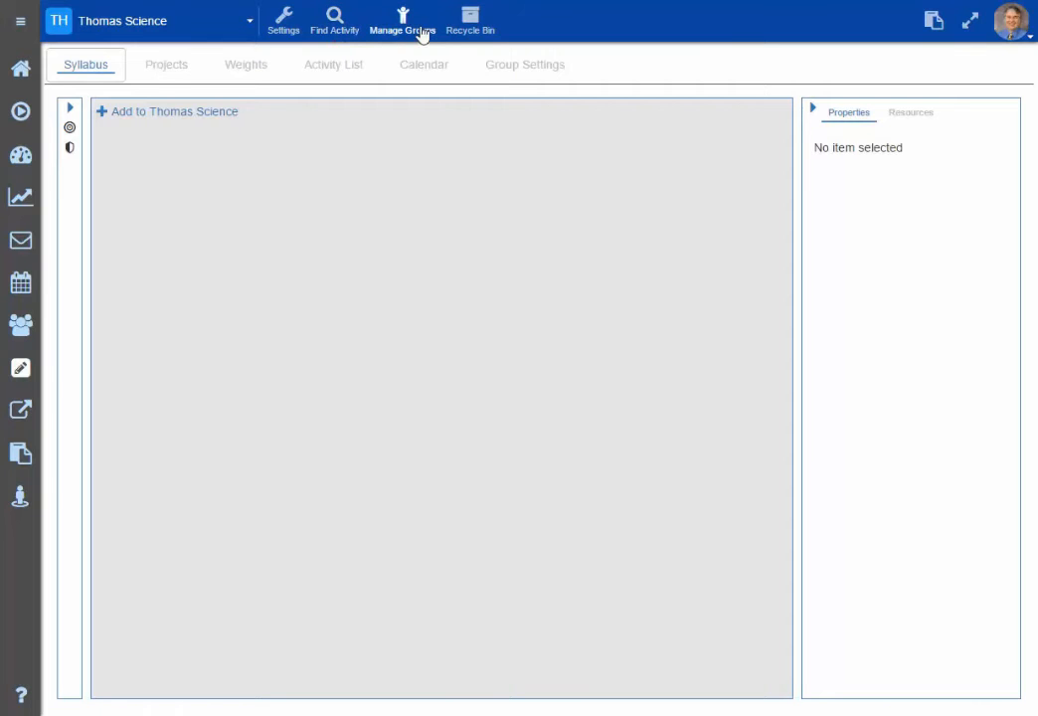
- Open the course settings and review the general title, scheduling, options, student tasks and variables sections
{"action": "left_click", "coordinate": [287, 29]}
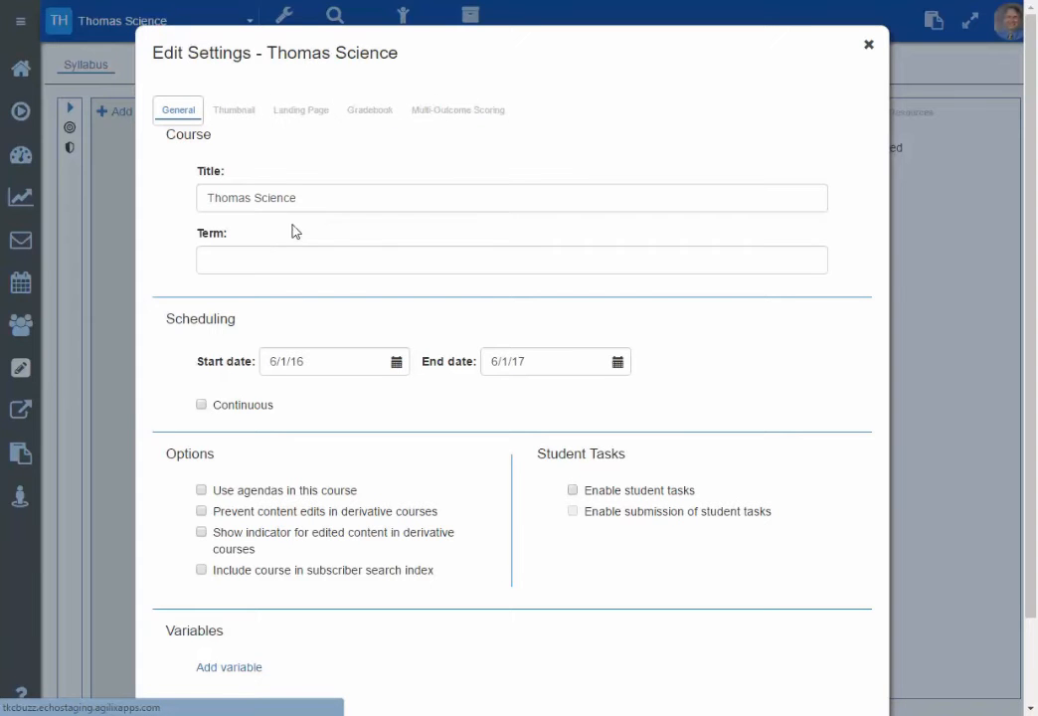
{"action": "scroll", "coordinate": [723, 501], "scroll_direction": "down", "scroll_amount": 2}
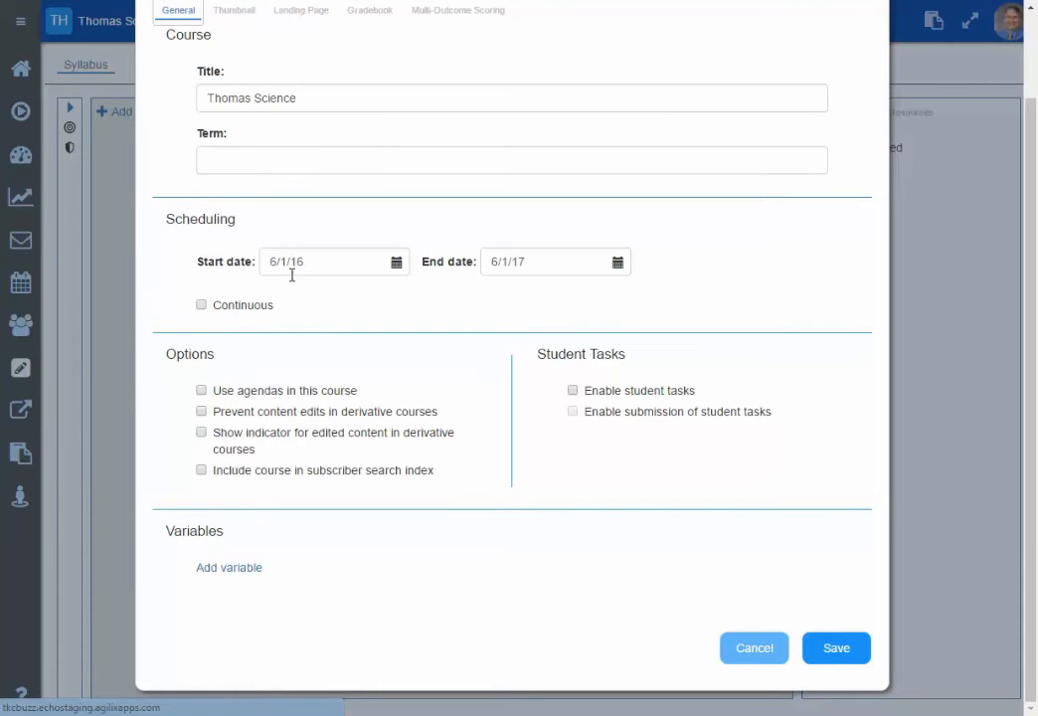
{"action": "scroll", "coordinate": [356, 298], "scroll_direction": "up", "scroll_amount": 1}
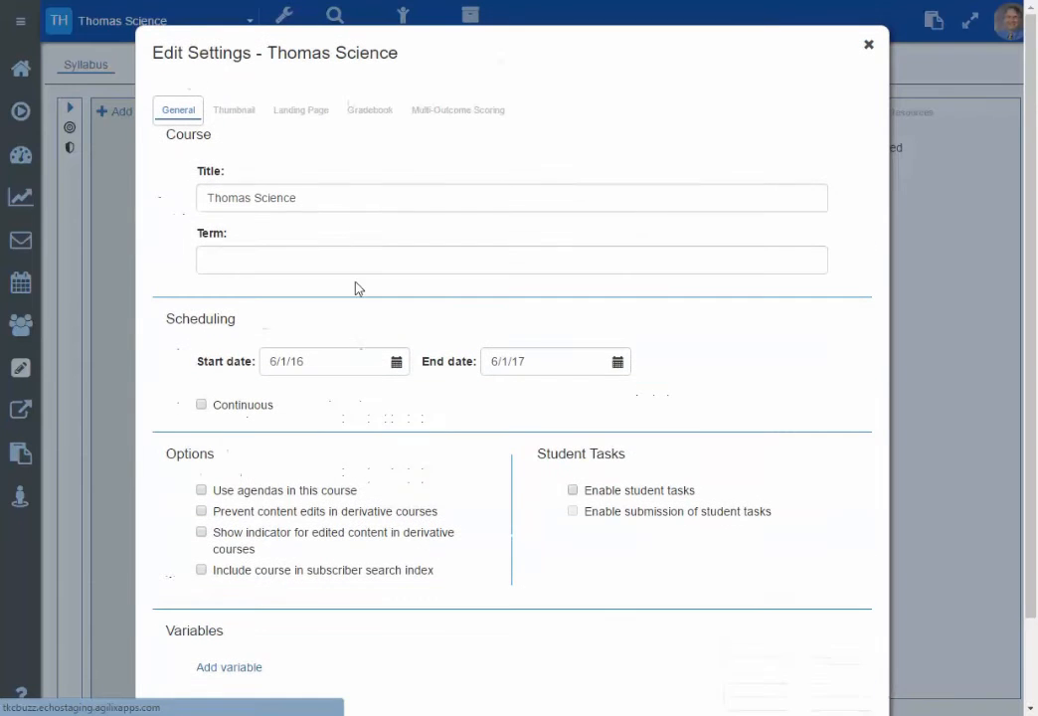
- Set the course thumbnail image to algebra.jpg and the course color to #f321eb
{"action": "left_click", "coordinate": [243, 113]}
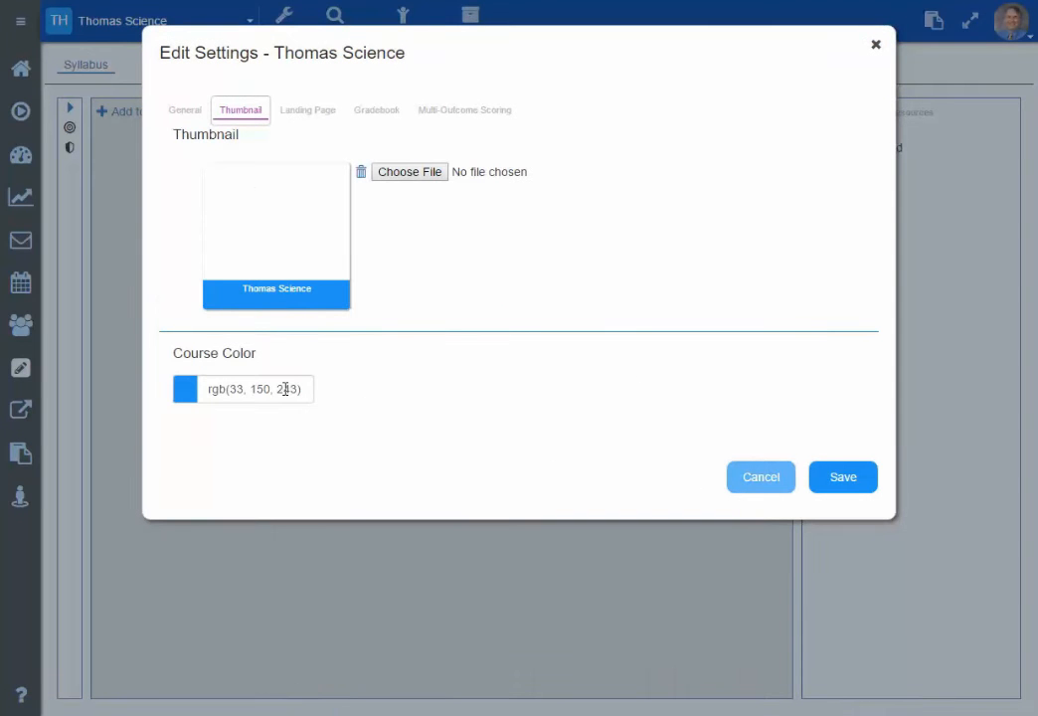
{"action": "left_click", "coordinate": [394, 173]}
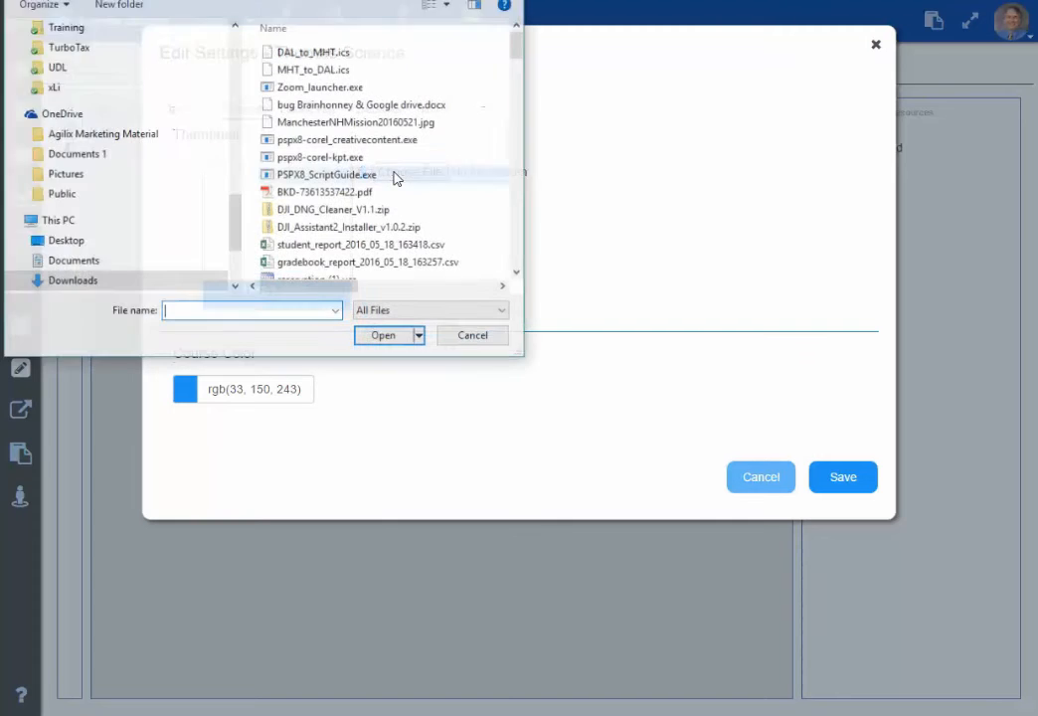
{"action": "left_click_drag", "start_coordinate": [235, 216], "coordinate": [229, 71]}
{"action": "left_click", "coordinate": [63, 217]}
{"action": "left_click", "coordinate": [66, 199]}
{"action": "double_click", "coordinate": [320, 104]}
{"action": "double_click", "coordinate": [296, 64]}
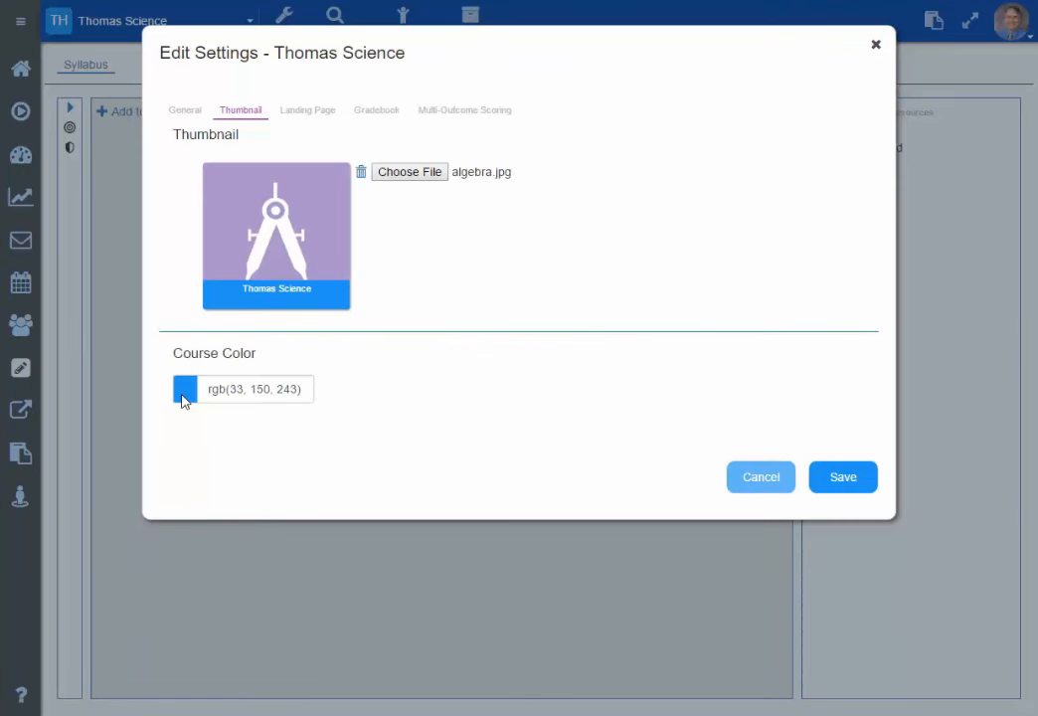
{"action": "left_click", "coordinate": [220, 391]}
{"action": "left_click", "coordinate": [295, 424]}
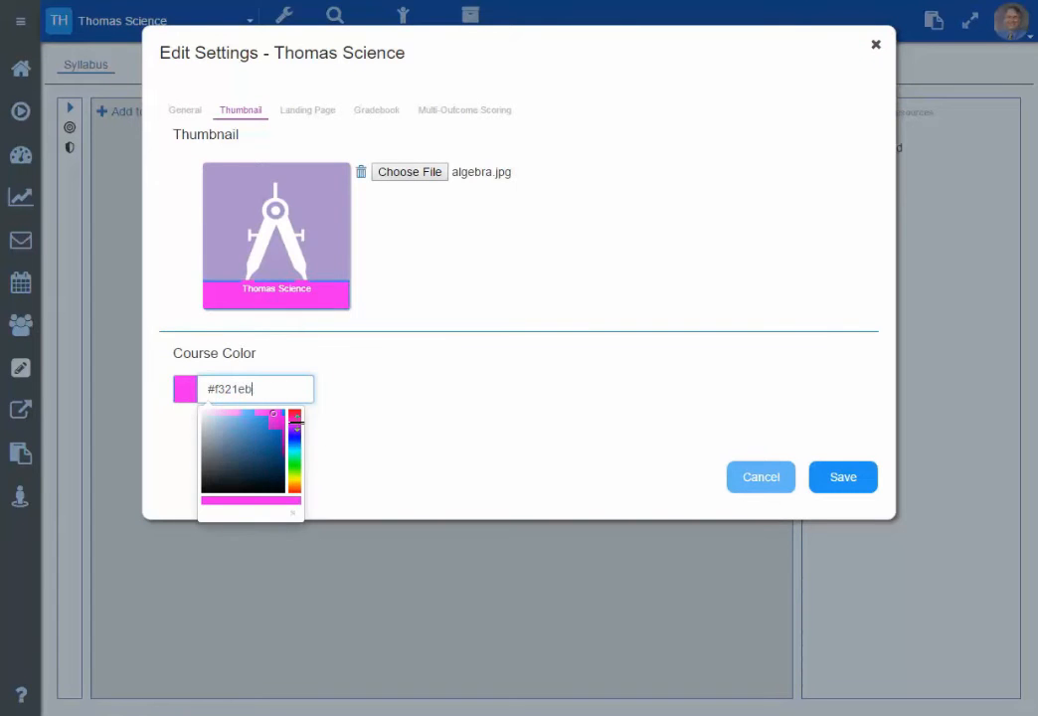
- Enter the landing page text "Welcome to my Science Course! We are going to have a lot of fun learning about how science impacts everything!"
{"action": "left_click", "coordinate": [307, 111]}
{"action": "left_click", "coordinate": [314, 289]}
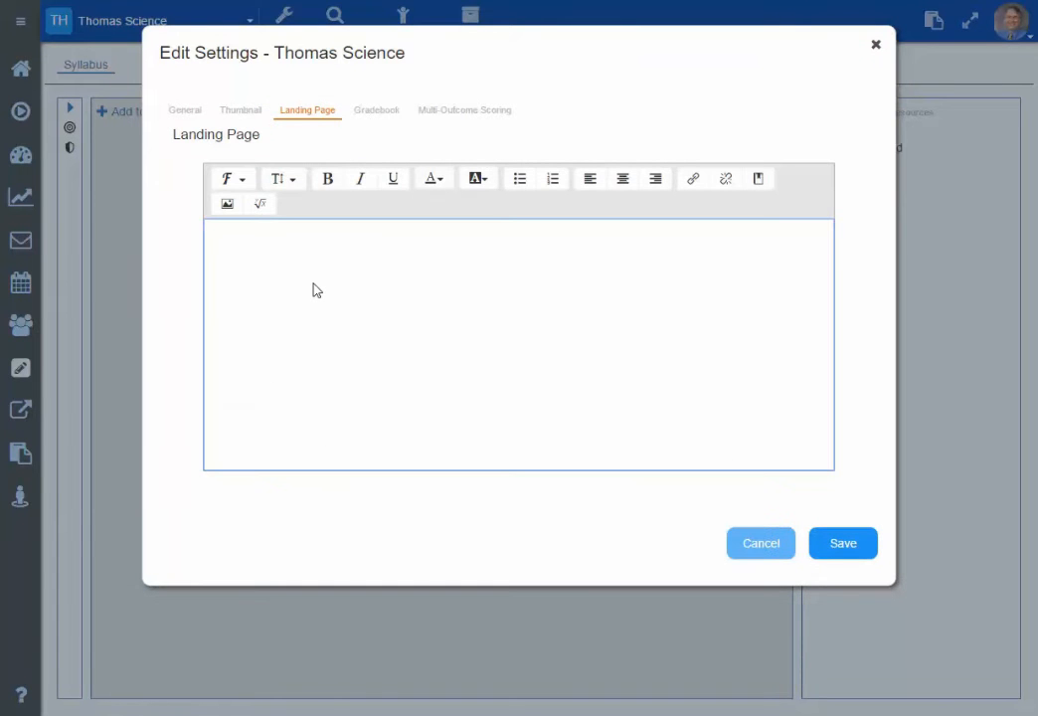
{"action": "type", "text": "Welcome to my Science Course!  We are going to have a lot of f"}
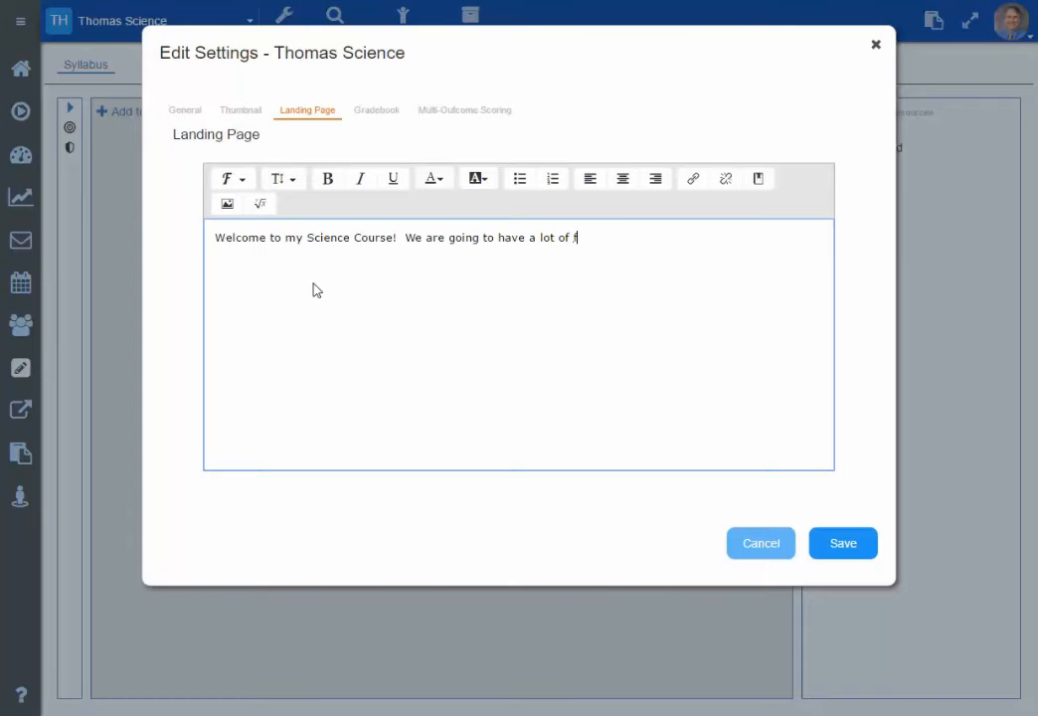
{"action": "type", "text": "un learning about how science impacts everything!"}
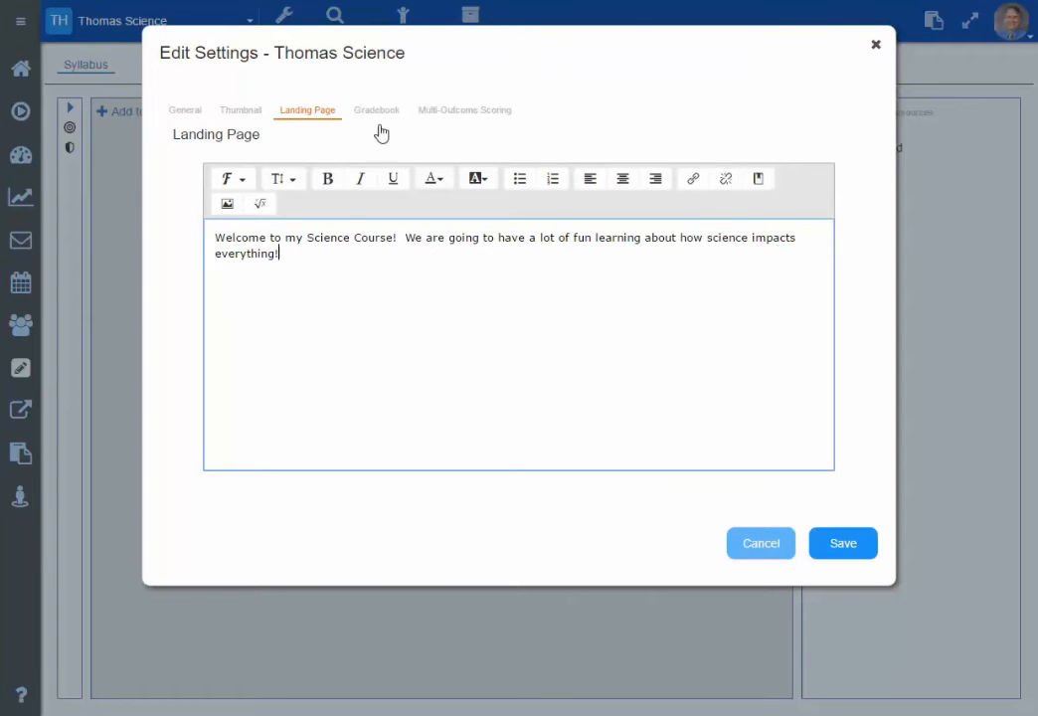
- Review the course's gradebook settings and set the badge assigned to students upon completion to Course Badge
{"action": "left_click", "coordinate": [383, 114]}
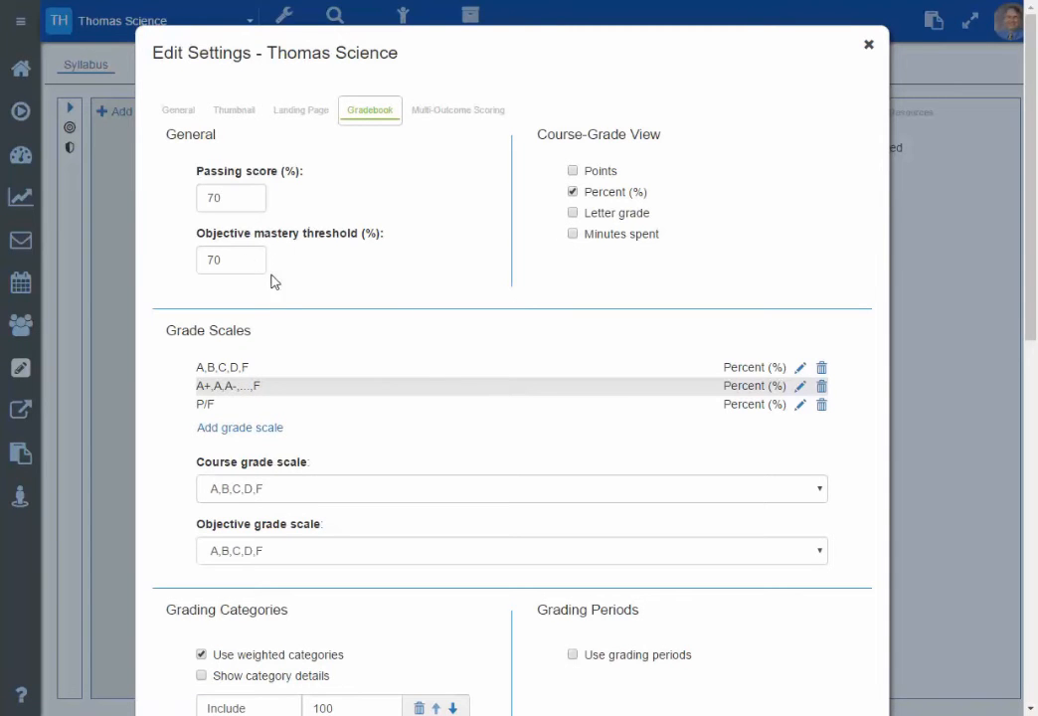
{"action": "scroll", "coordinate": [269, 329], "scroll_direction": "down", "scroll_amount": 3}
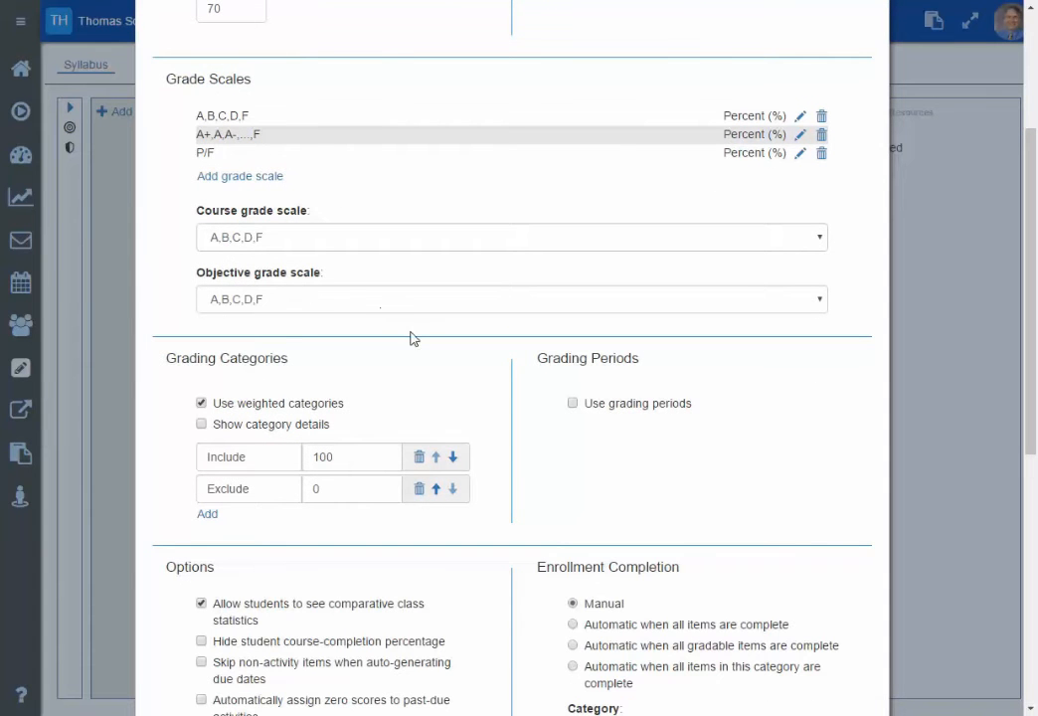
{"action": "scroll", "coordinate": [416, 329], "scroll_direction": "up", "scroll_amount": 2}
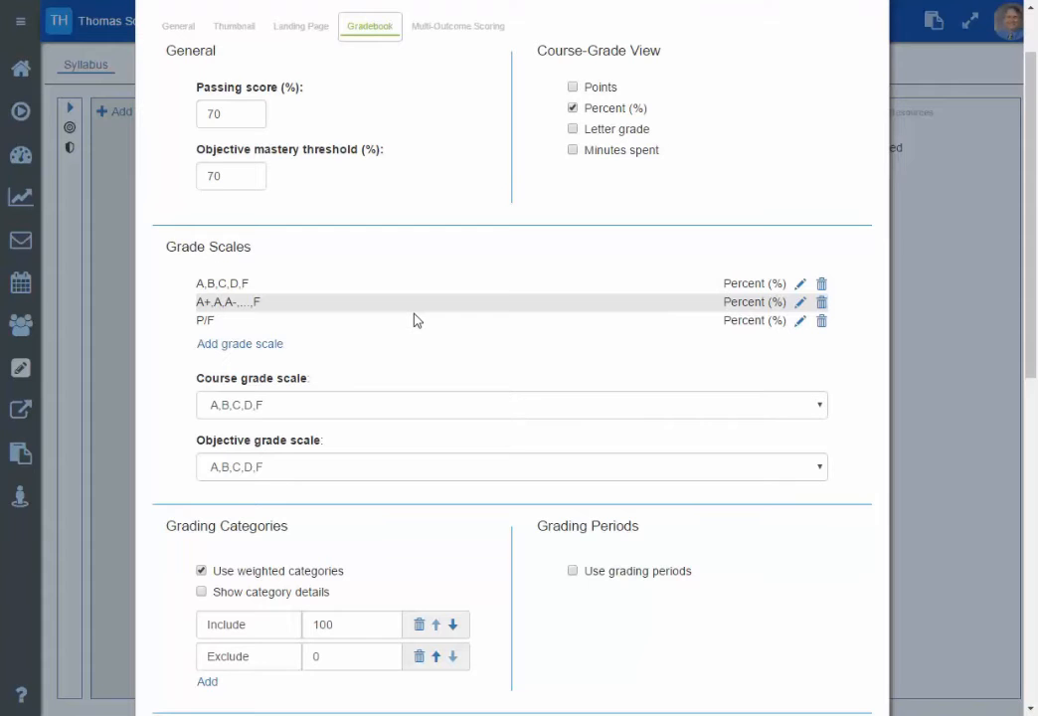
{"action": "scroll", "coordinate": [383, 433], "scroll_direction": "down", "scroll_amount": 3}
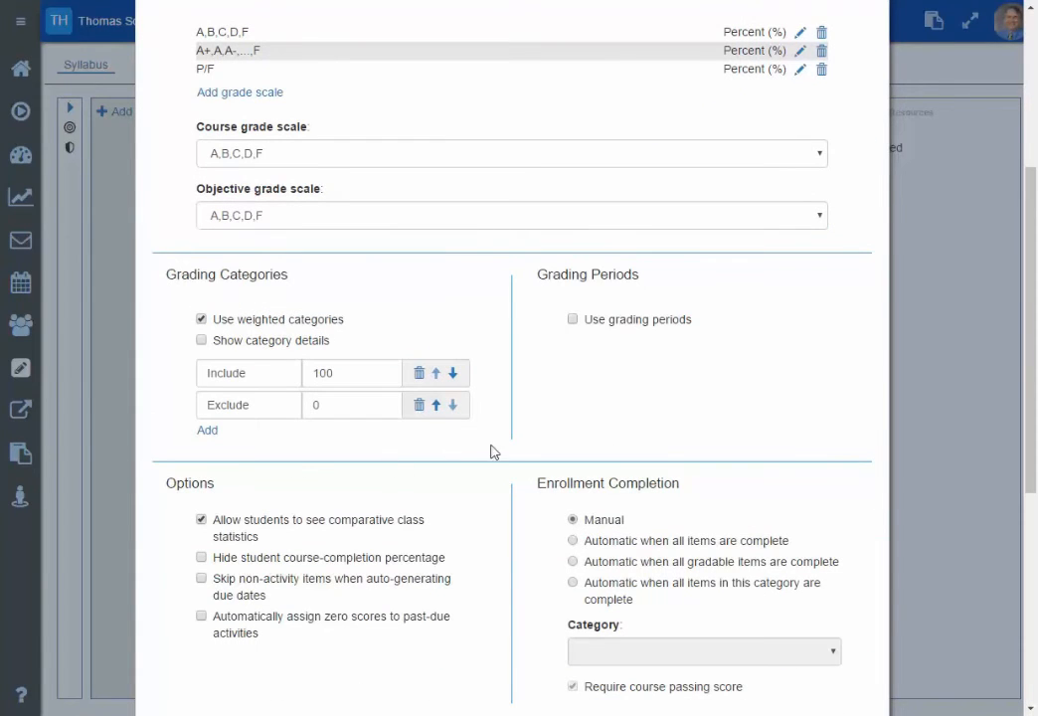
{"action": "scroll", "coordinate": [783, 494], "scroll_direction": "down", "scroll_amount": 2}
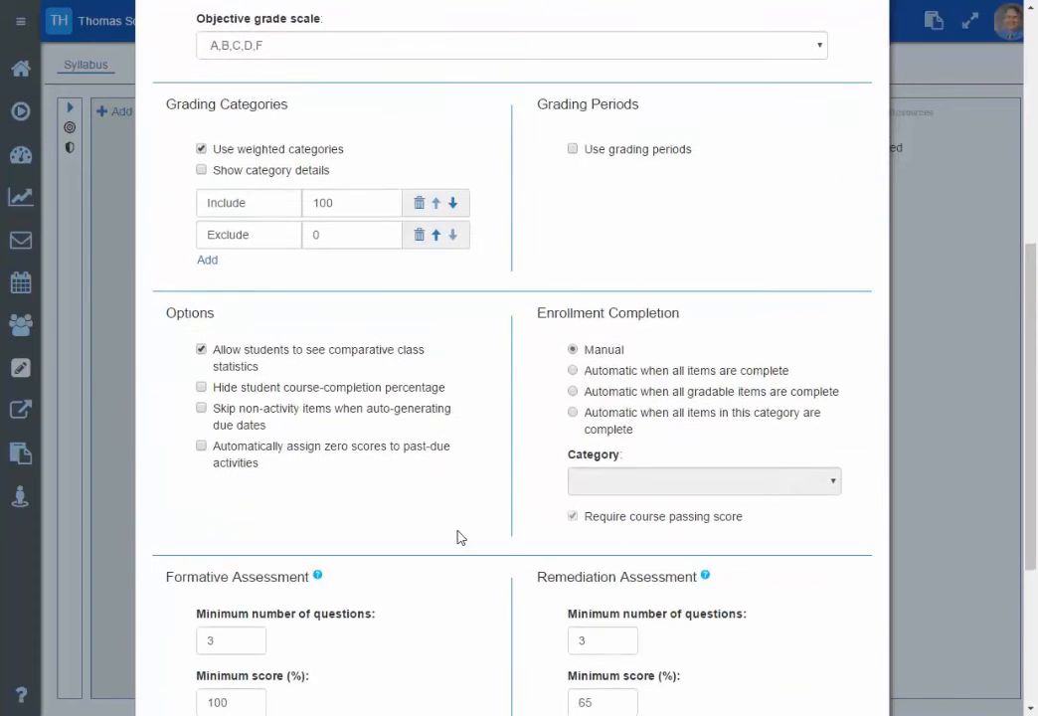
{"action": "scroll", "coordinate": [459, 538], "scroll_direction": "down", "scroll_amount": 2}
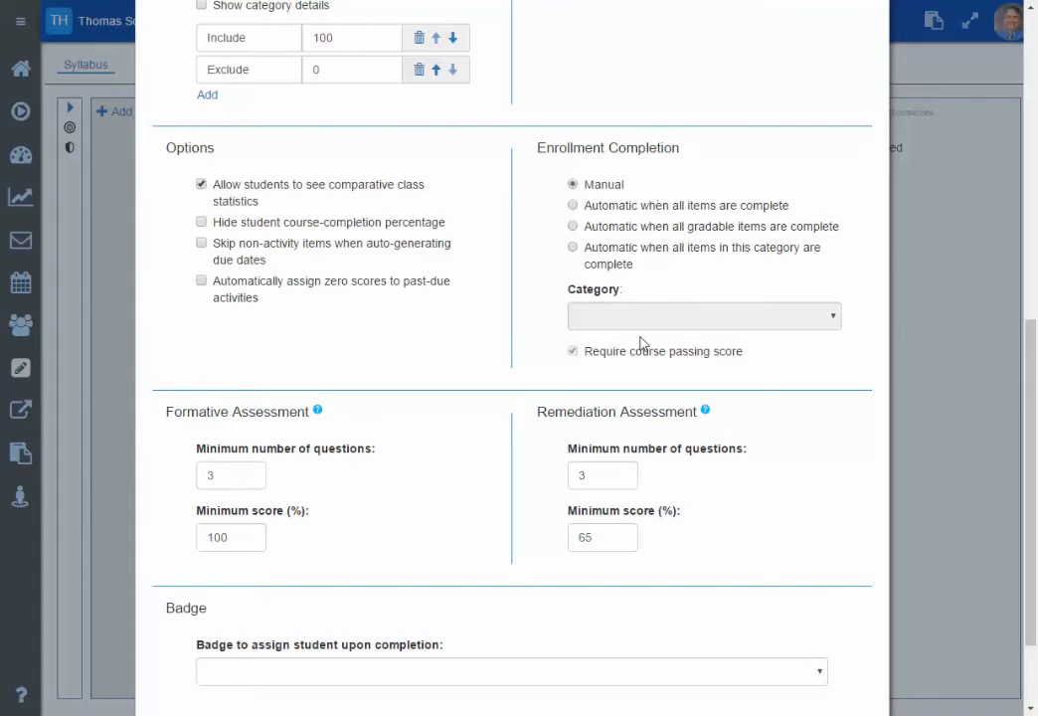
{"action": "scroll", "coordinate": [740, 562], "scroll_direction": "down", "scroll_amount": 2}
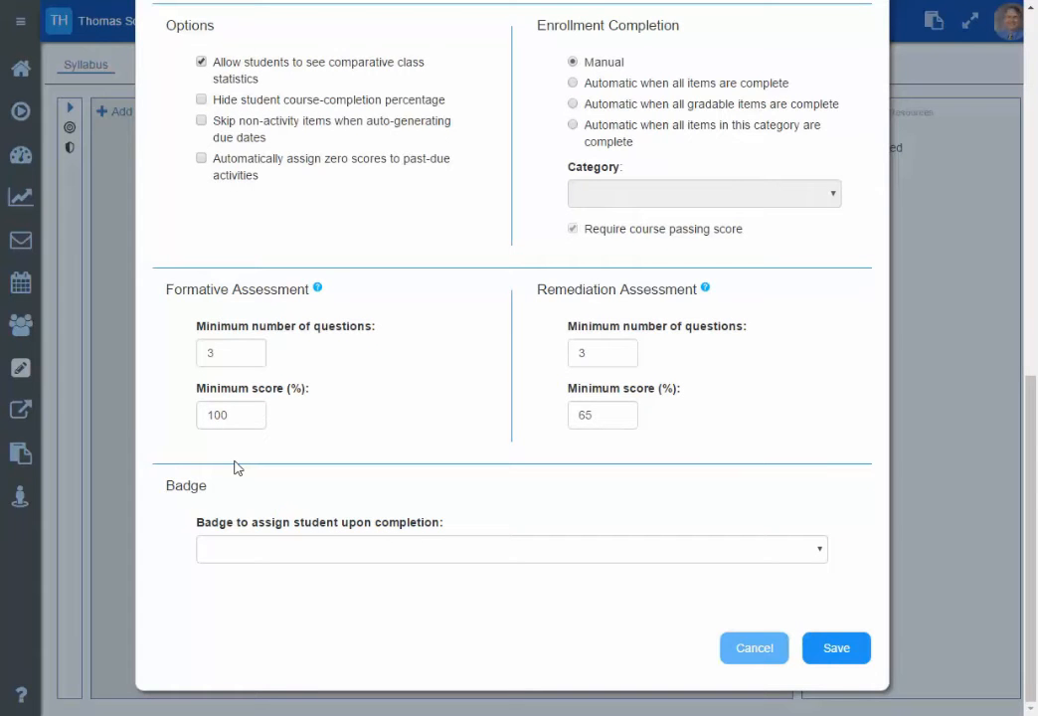
{"action": "left_click", "coordinate": [539, 551]}
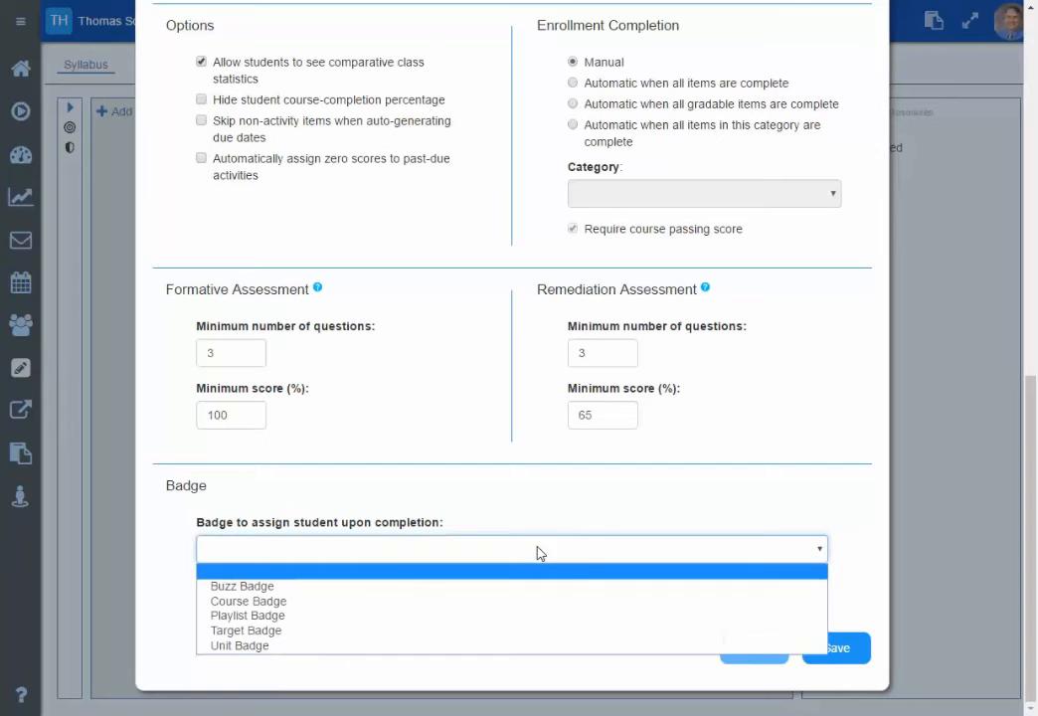
{"action": "left_click", "coordinate": [436, 601]}
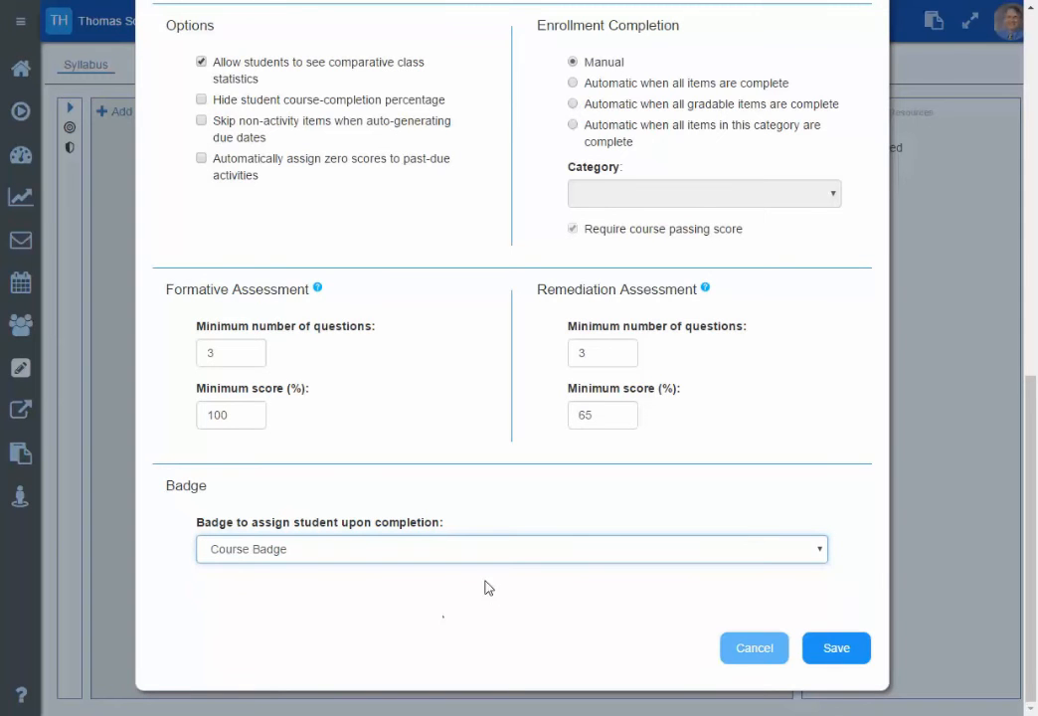
- Enable multi-outcome scoring for the course and dismiss the import of scoring outcomes without selecting any
{"action": "scroll", "coordinate": [425, 345], "scroll_direction": "up", "scroll_amount": 8}
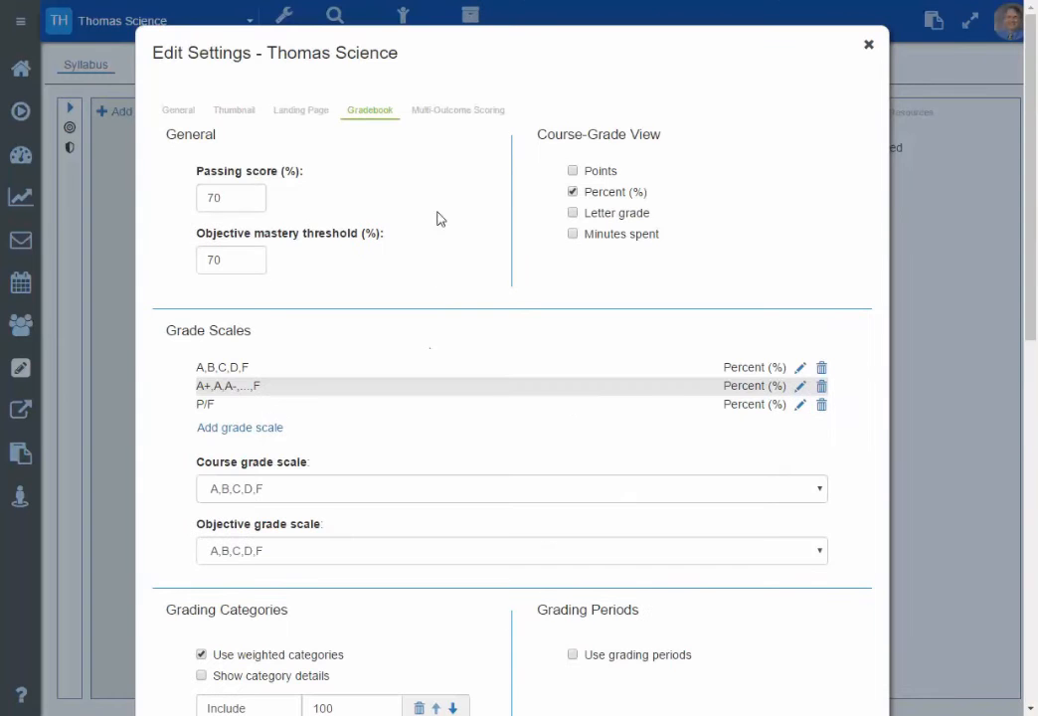
{"action": "left_click", "coordinate": [470, 120]}
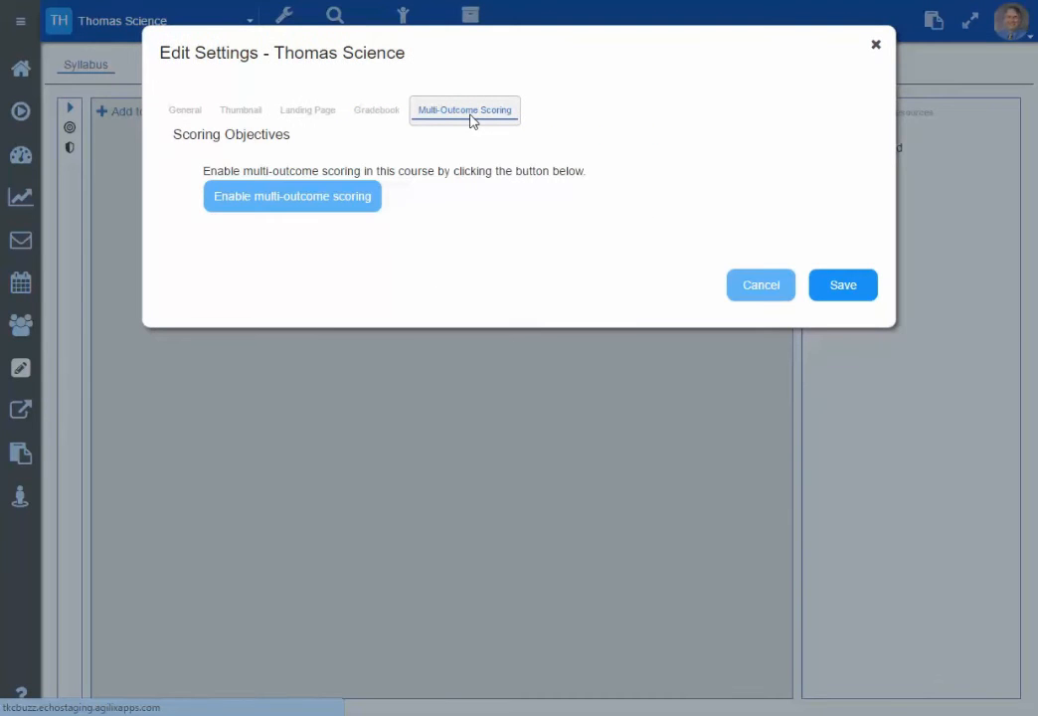
{"action": "left_click", "coordinate": [308, 205]}
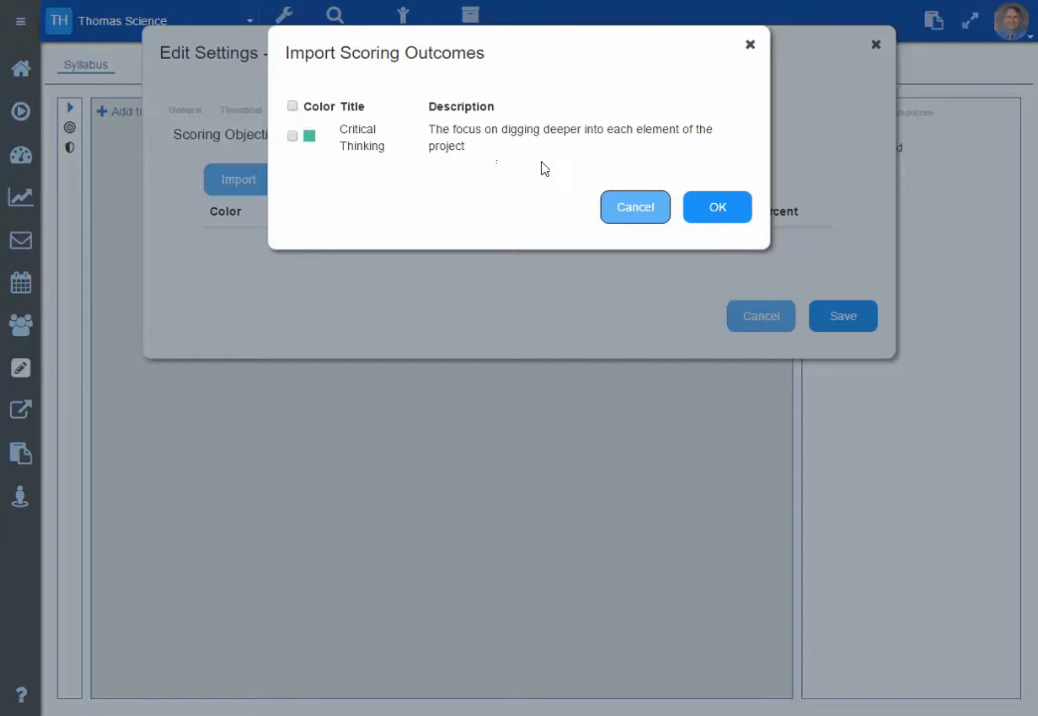
{"action": "left_click", "coordinate": [637, 207]}
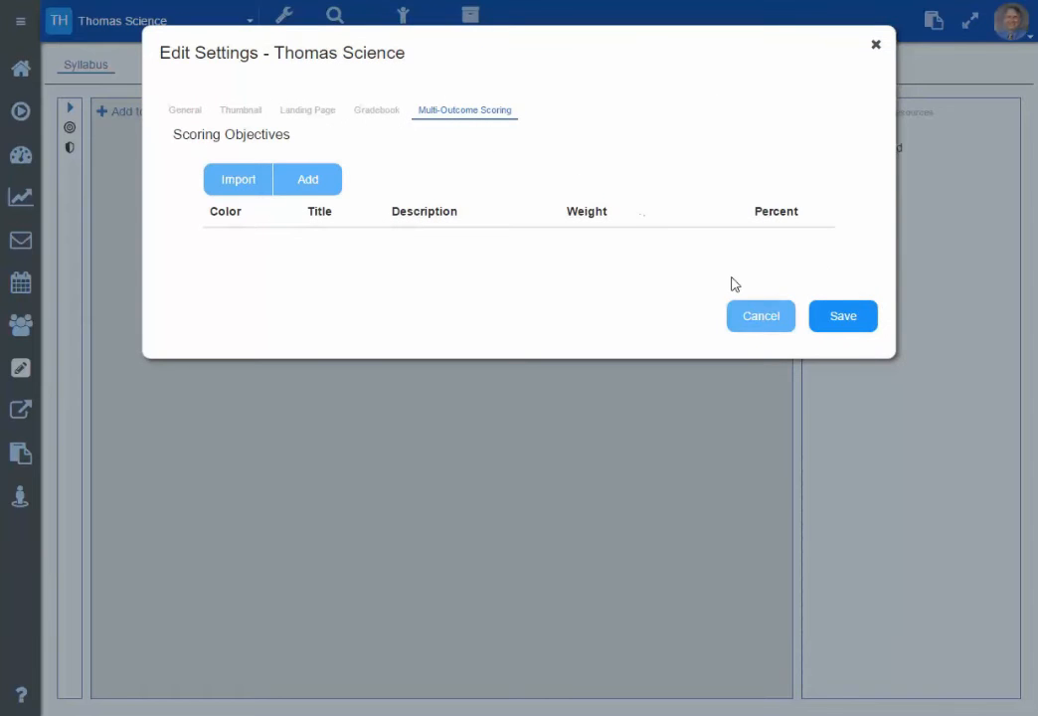
- Save the course settings and inspect the syllabus's objectives and resources panes, leaving only the objectives pane expanded
{"action": "left_click", "coordinate": [855, 328]}
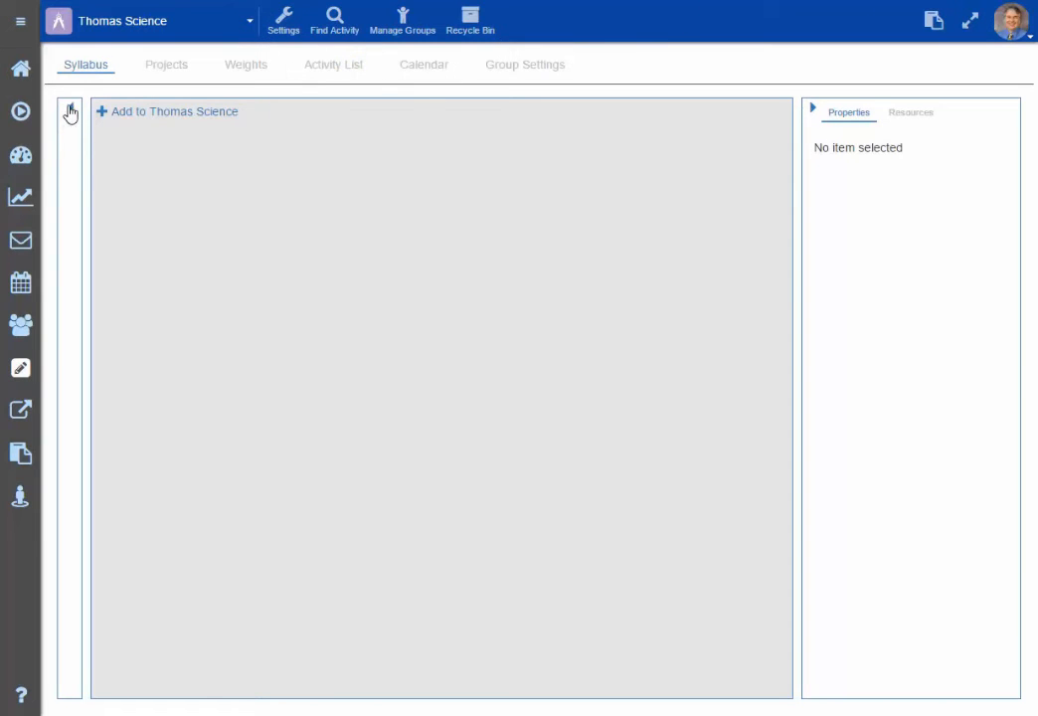
{"action": "left_click", "coordinate": [70, 109]}
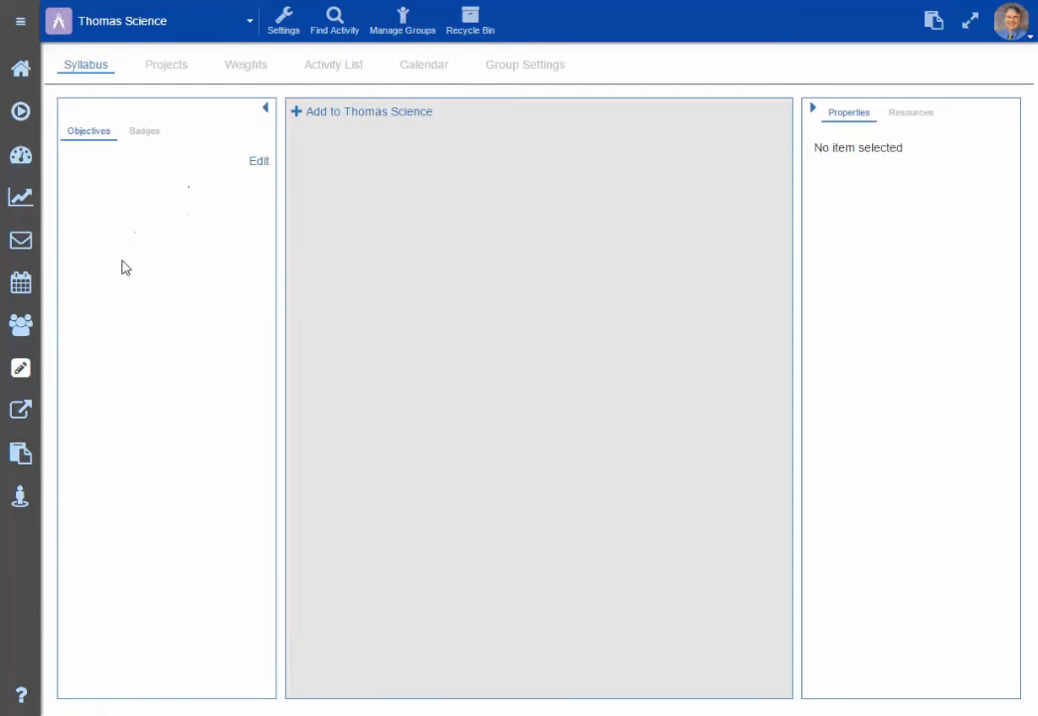
{"action": "left_click", "coordinate": [266, 107]}
{"action": "left_click", "coordinate": [812, 111]}
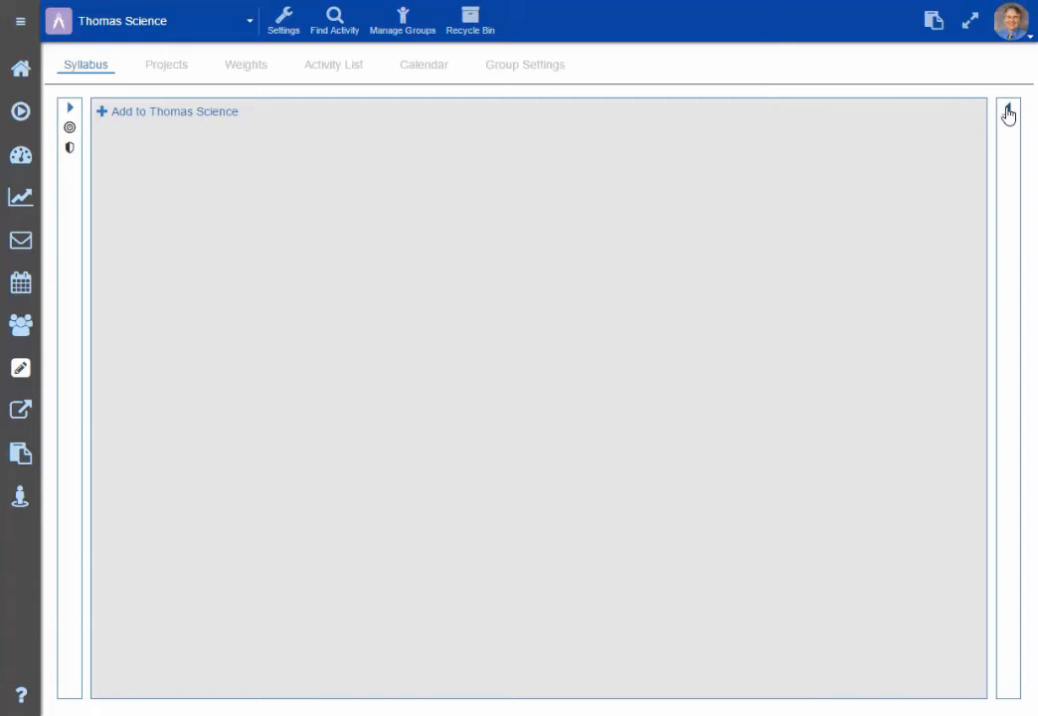
{"action": "left_click", "coordinate": [1007, 110]}
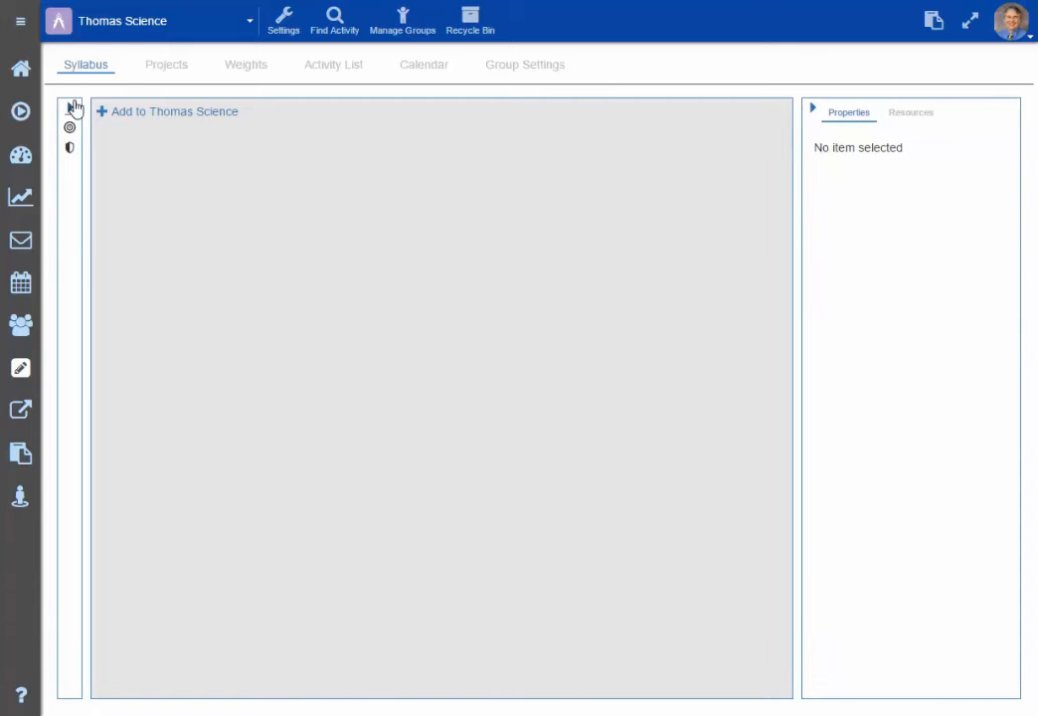
{"action": "left_click", "coordinate": [71, 108]}
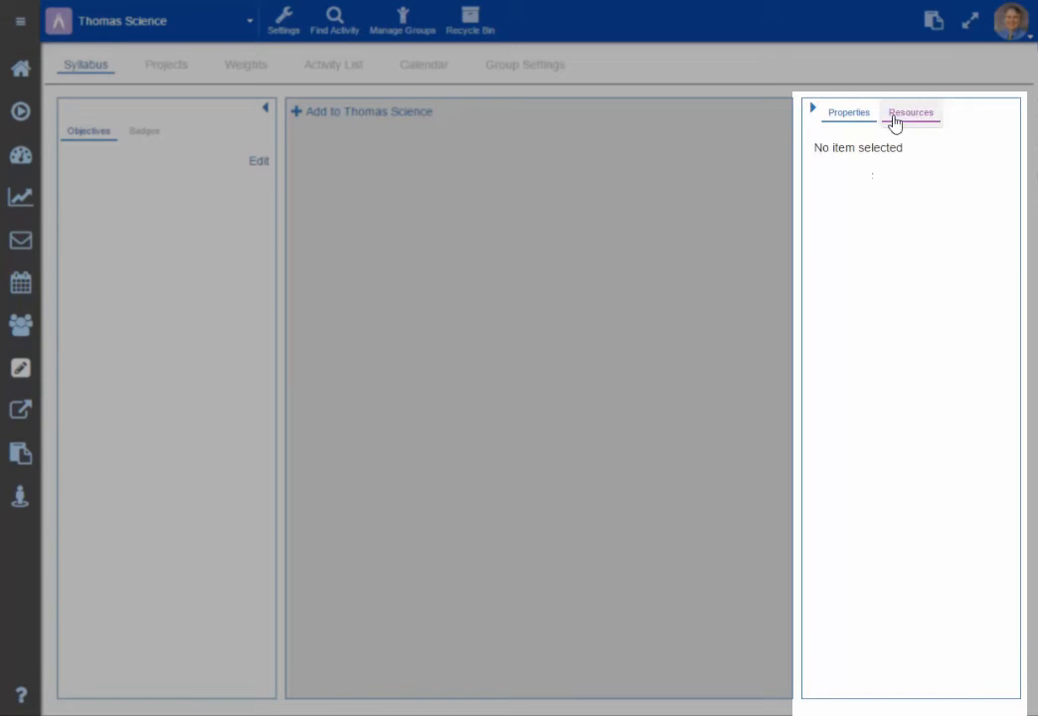
{"action": "left_click", "coordinate": [908, 109]}
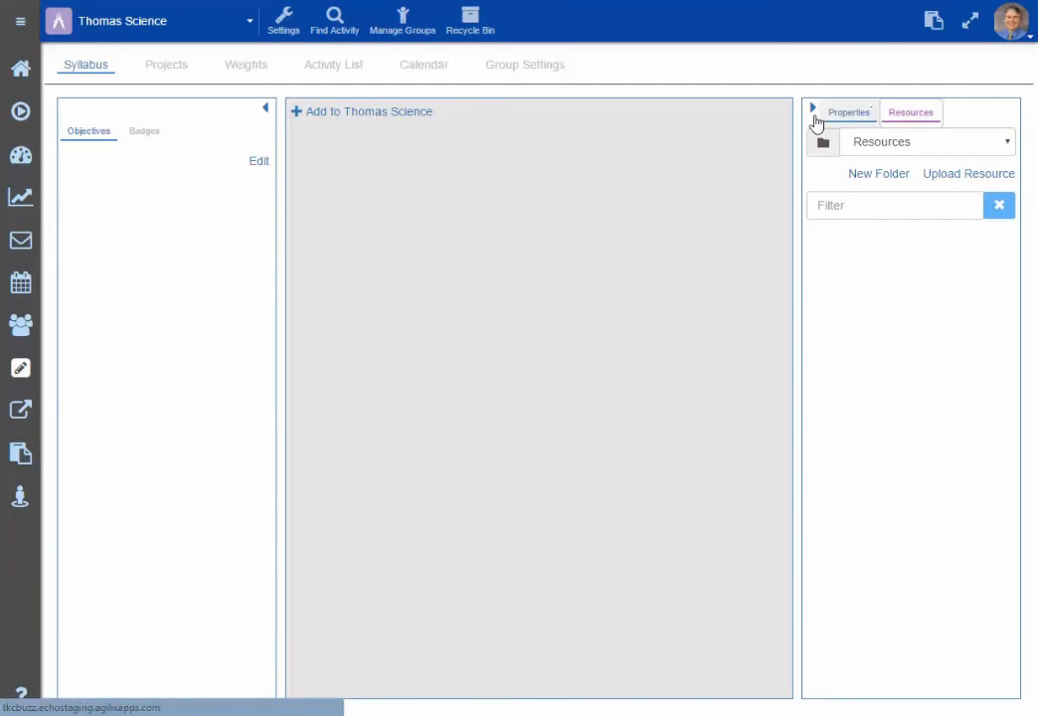
{"action": "left_click", "coordinate": [813, 109]}
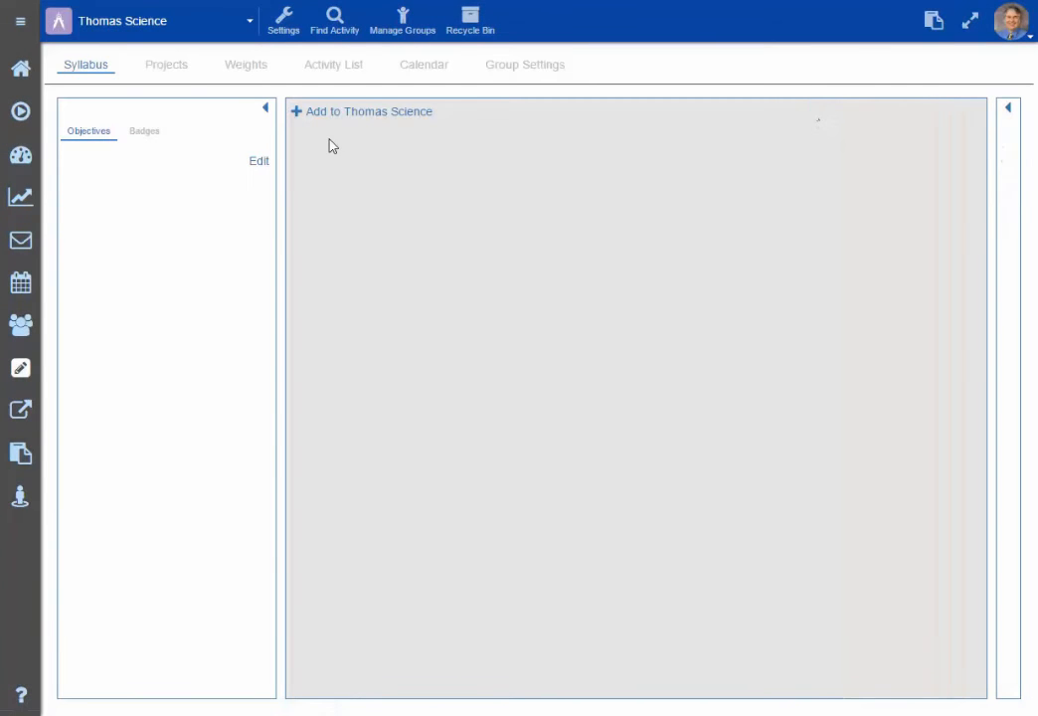
- Import the grade 6 Math Common Core Geometry standards as course objectives and save them
{"action": "left_click", "coordinate": [260, 162]}
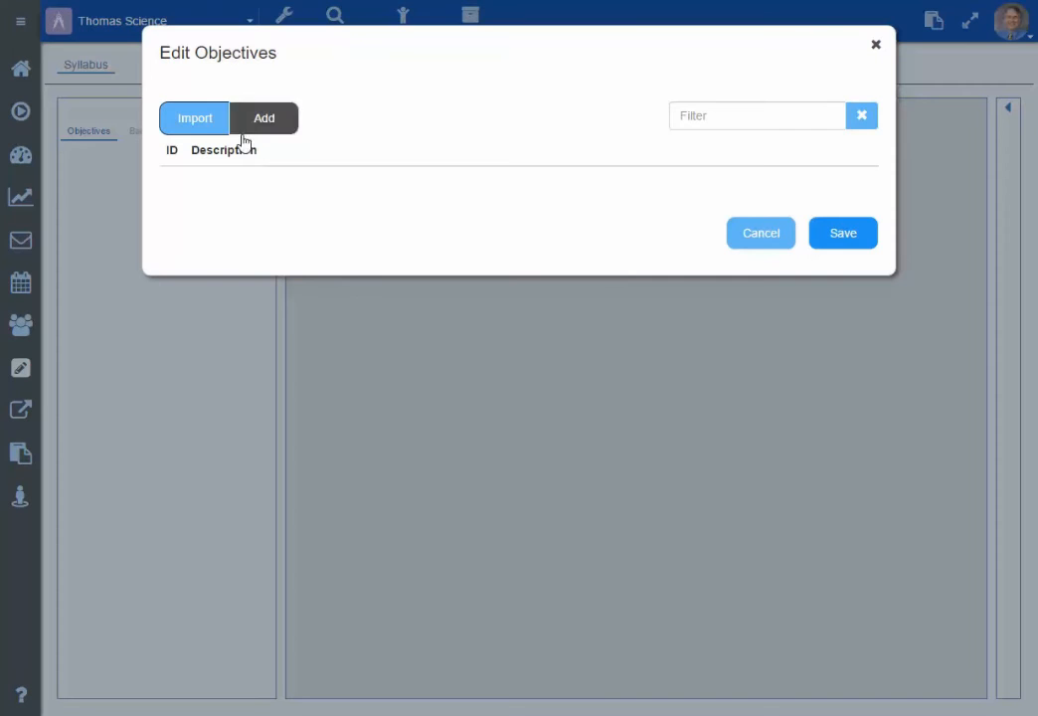
{"action": "left_click", "coordinate": [210, 124]}
{"action": "left_click", "coordinate": [157, 102]}
{"action": "left_click", "coordinate": [168, 145]}
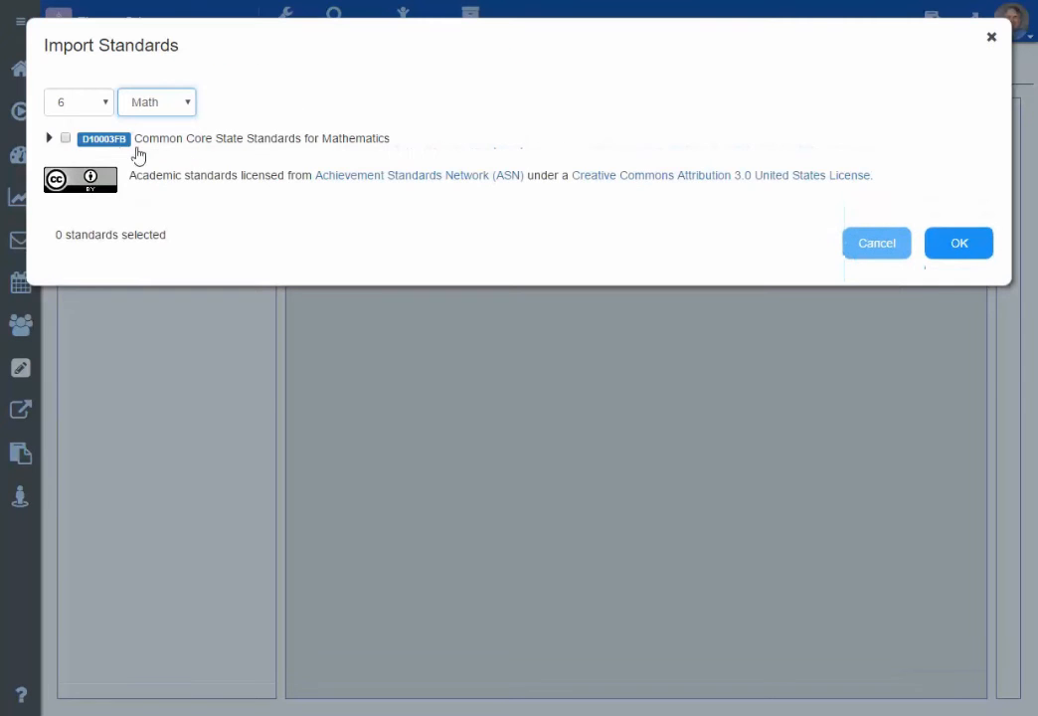
{"action": "left_click", "coordinate": [50, 138]}
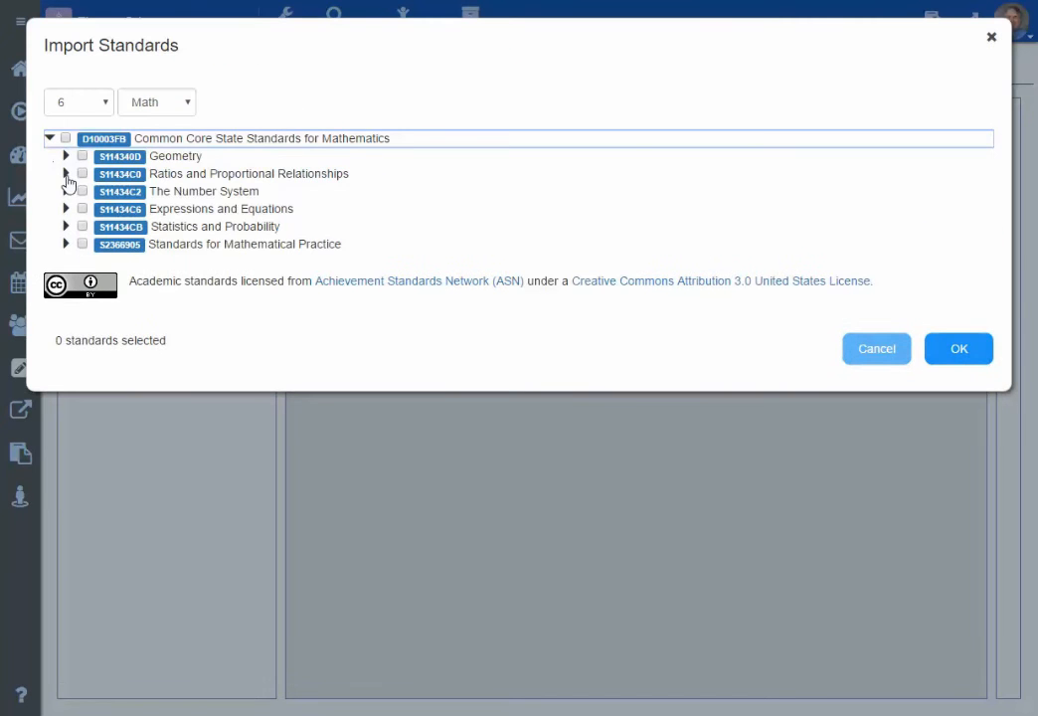
{"action": "left_click", "coordinate": [66, 156]}
{"action": "left_click", "coordinate": [82, 156]}
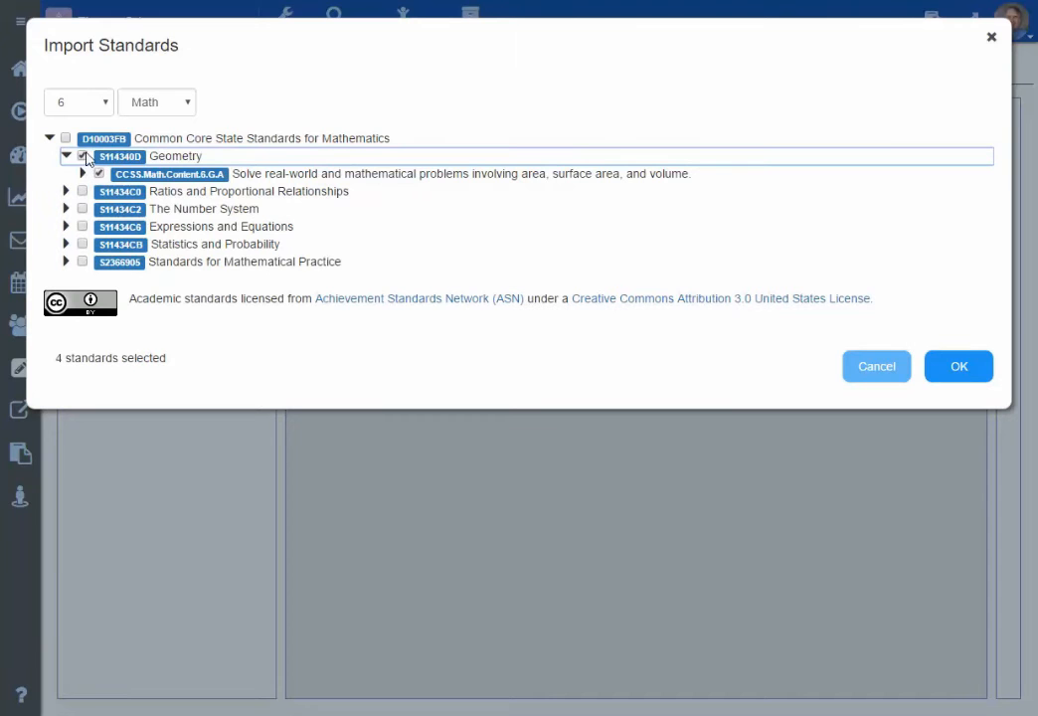
{"action": "left_click", "coordinate": [931, 372]}
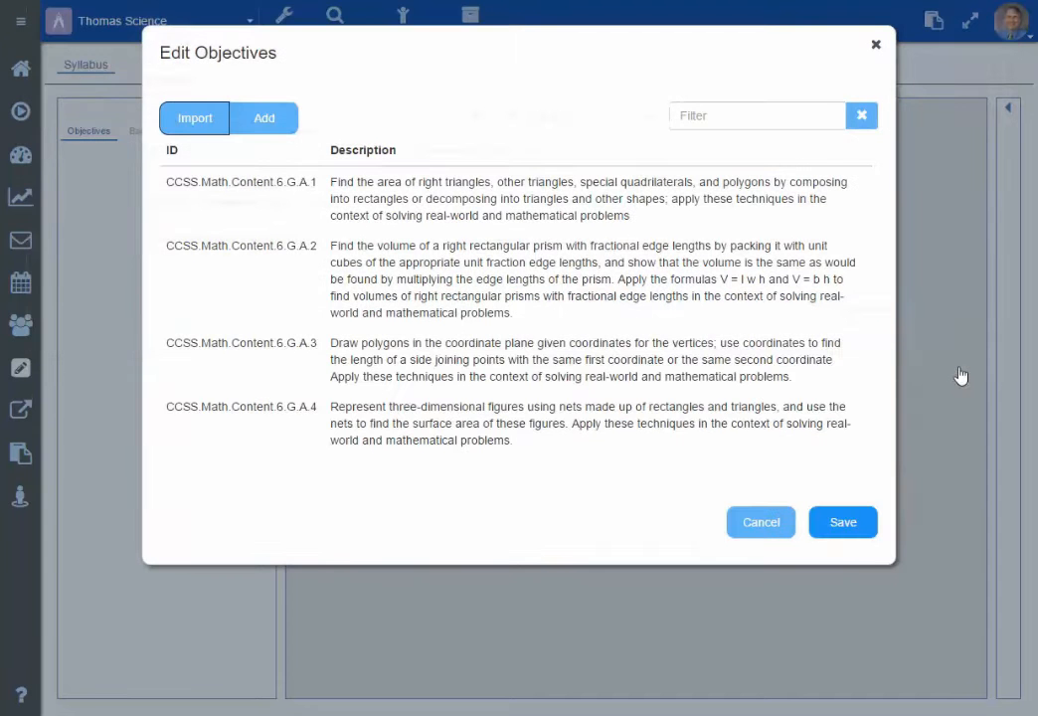
{"action": "left_click", "coordinate": [863, 523]}
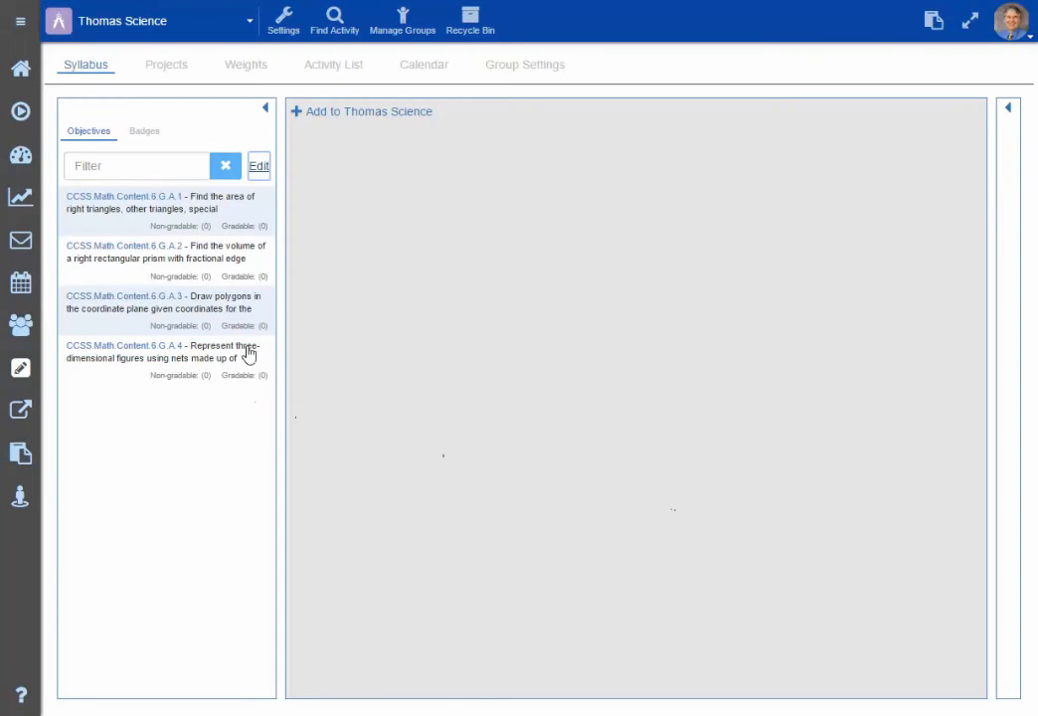
- Import the grade 6 Math Ratios and Proportional Relationships standards into the course objectives
{"action": "left_click", "coordinate": [258, 166]}
{"action": "left_click", "coordinate": [258, 128]}
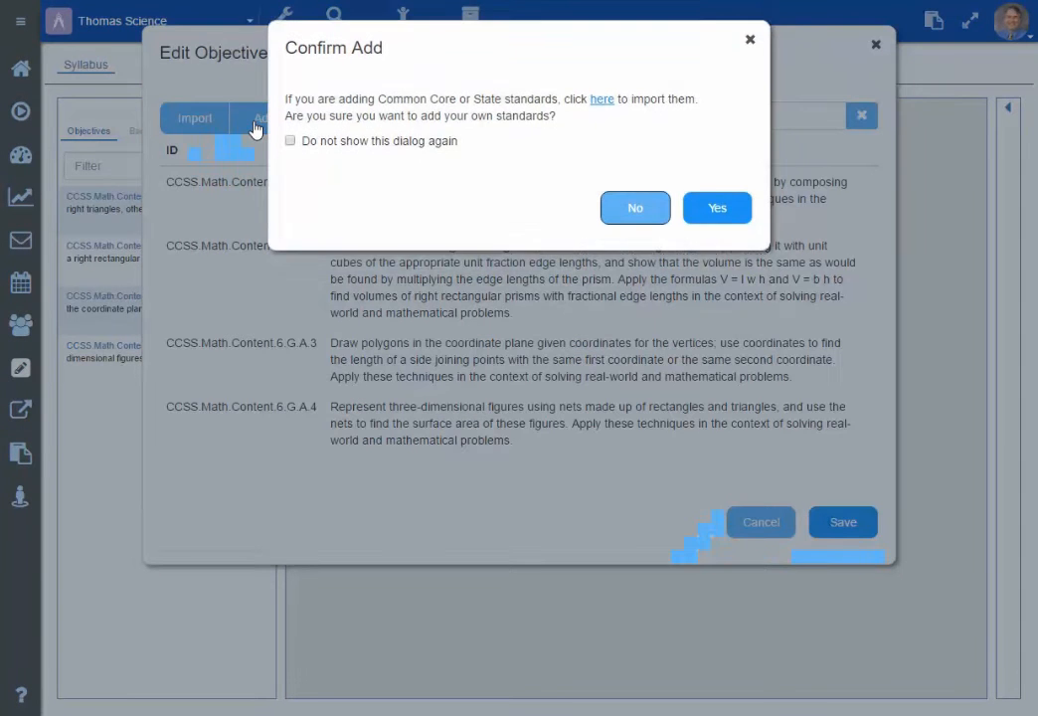
{"action": "left_click", "coordinate": [600, 106]}
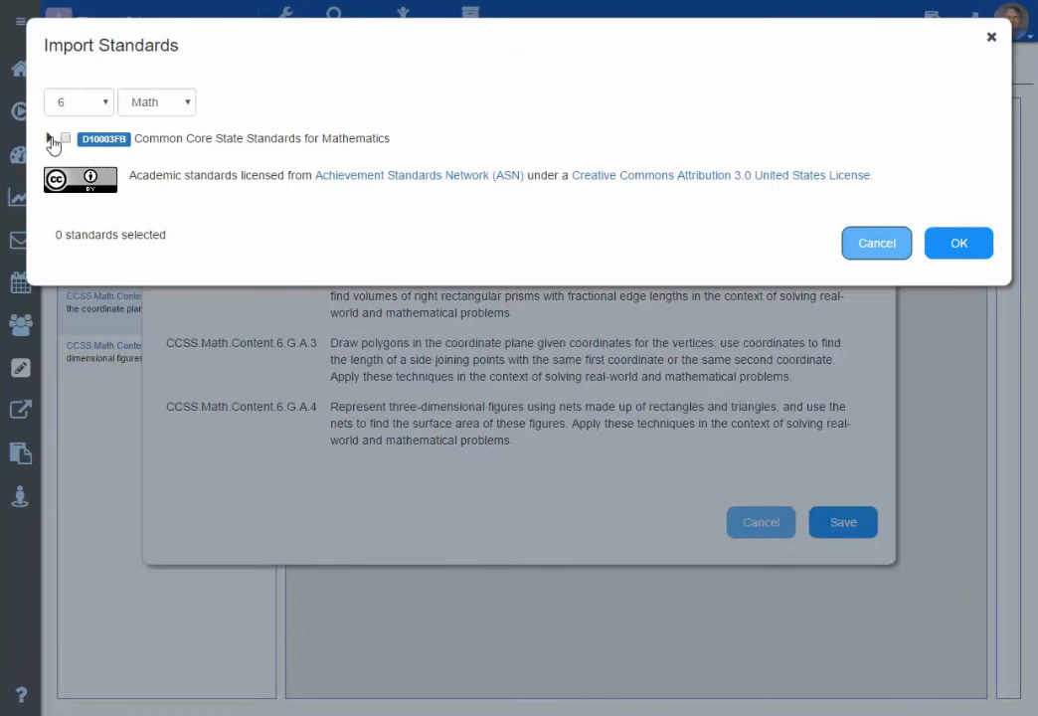
{"action": "left_click", "coordinate": [49, 138]}
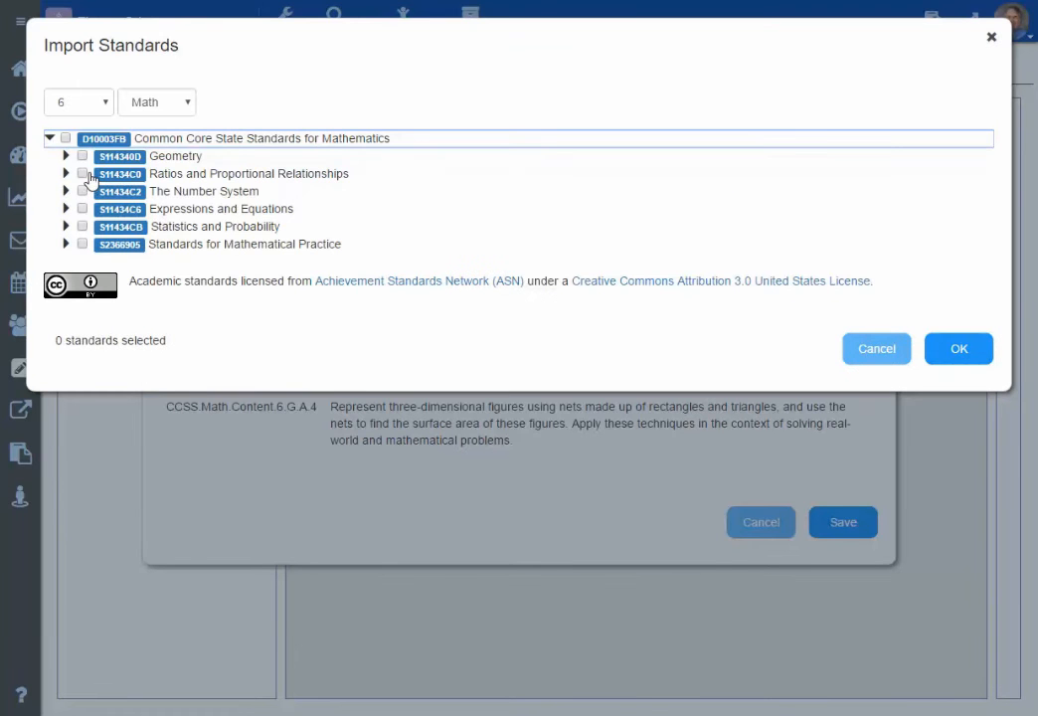
{"action": "left_click", "coordinate": [82, 173]}
{"action": "left_click", "coordinate": [970, 350]}
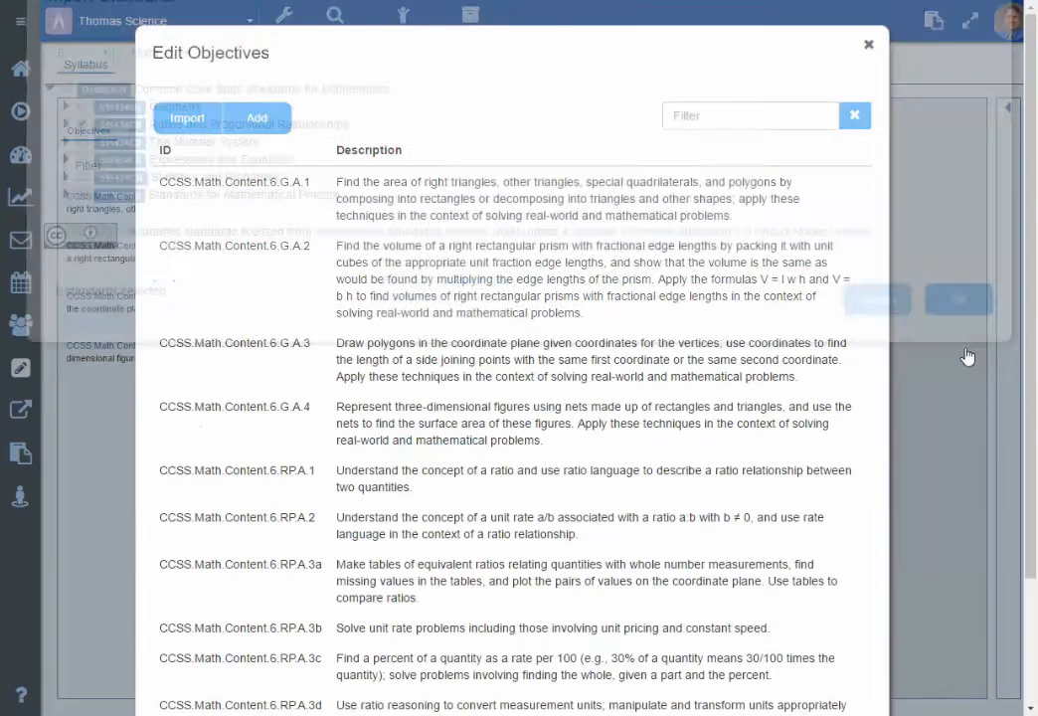
- Delete objective CCSS.Math.Content.6.RP.A.3d, open CCSS.Math.Content.6.RP.A.3c for editing, and close the objectives editor keeping the imported standards
{"action": "scroll", "coordinate": [674, 536], "scroll_direction": "down", "scroll_amount": 3}
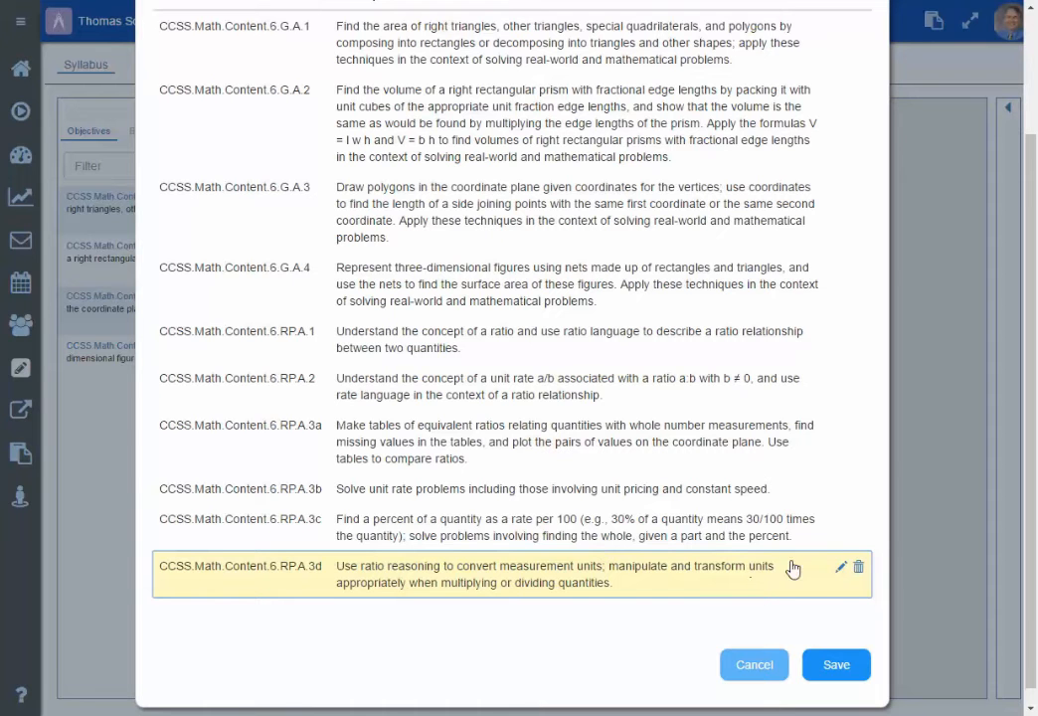
{"action": "left_click", "coordinate": [859, 566]}
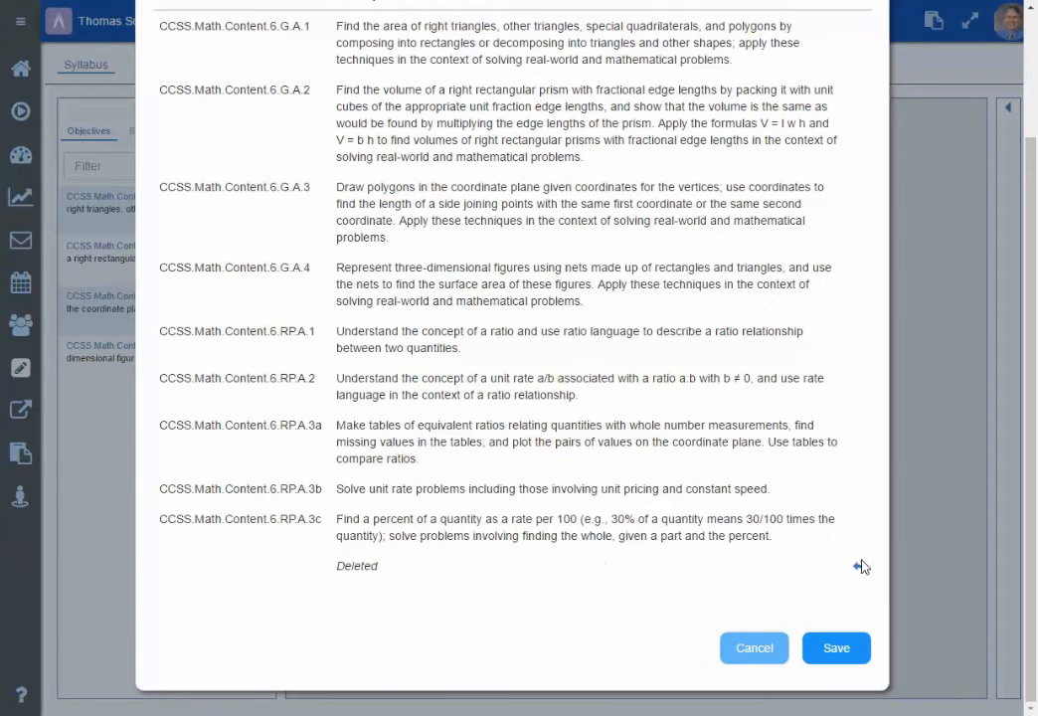
{"action": "double_click", "coordinate": [502, 542]}
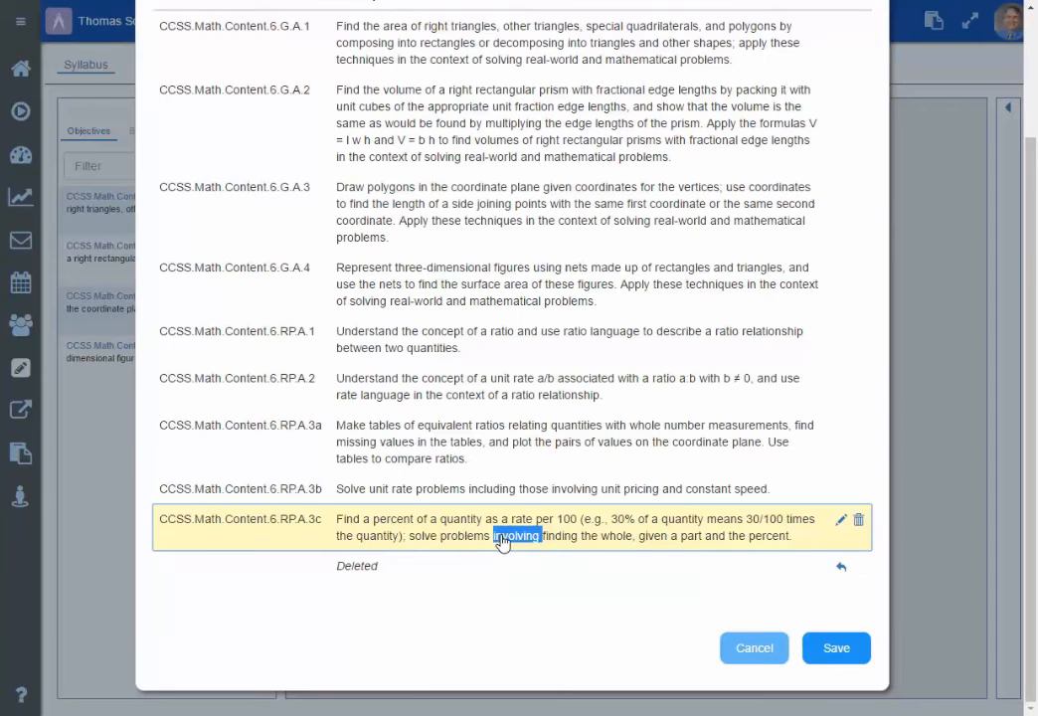
{"action": "left_click", "coordinate": [842, 520]}
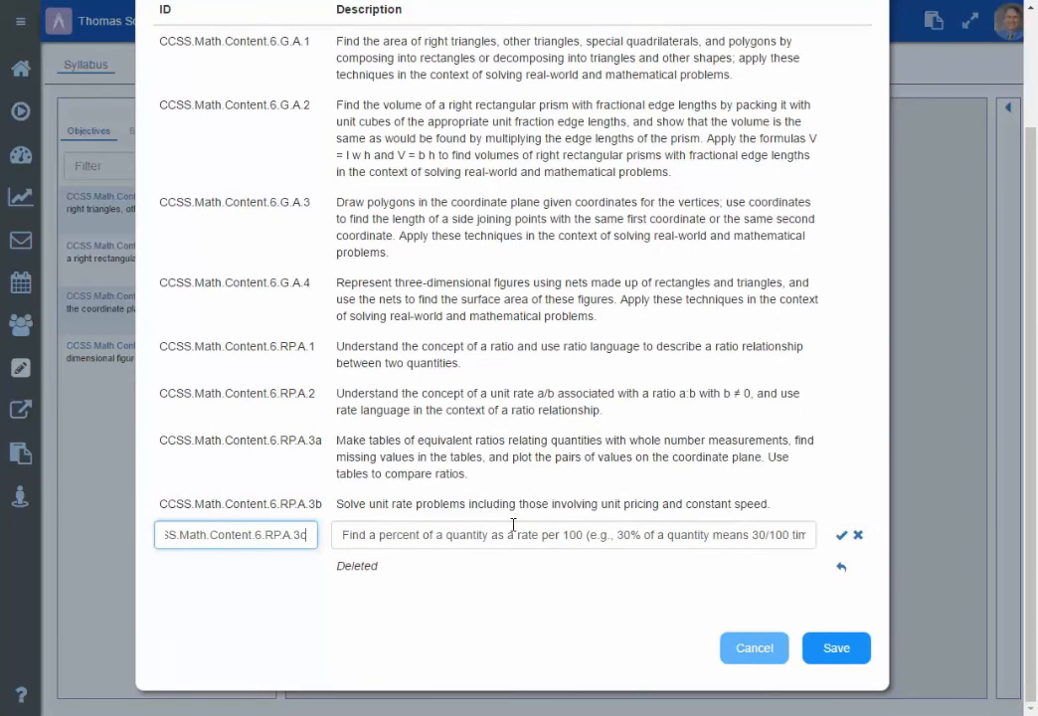
{"action": "left_click", "coordinate": [754, 647]}
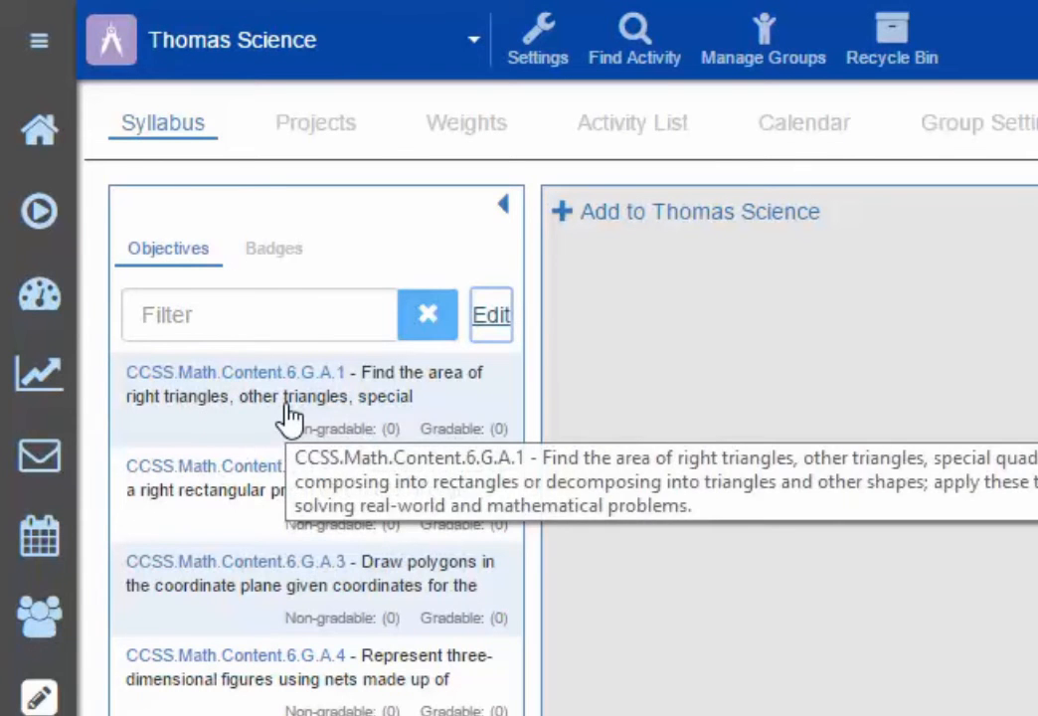
- Select objective CCSS.Math.Content.6.G.A.1 and examine the available badges and the new course badge form, including its name help, without adding a badge
{"action": "left_click", "coordinate": [288, 420]}
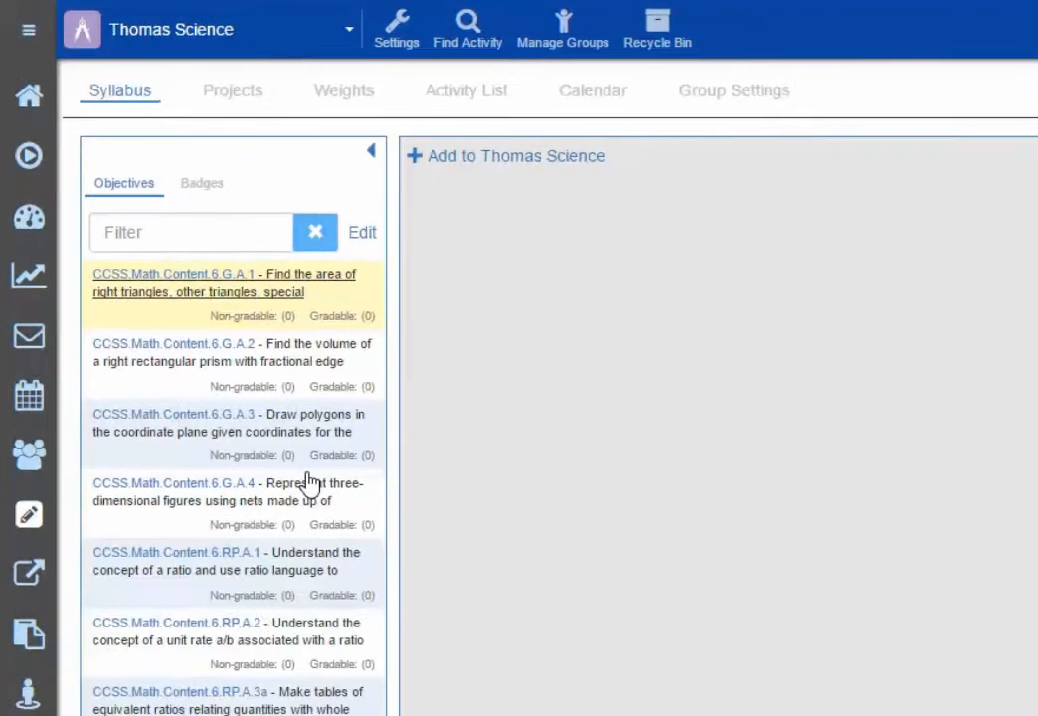
{"action": "left_click", "coordinate": [160, 139]}
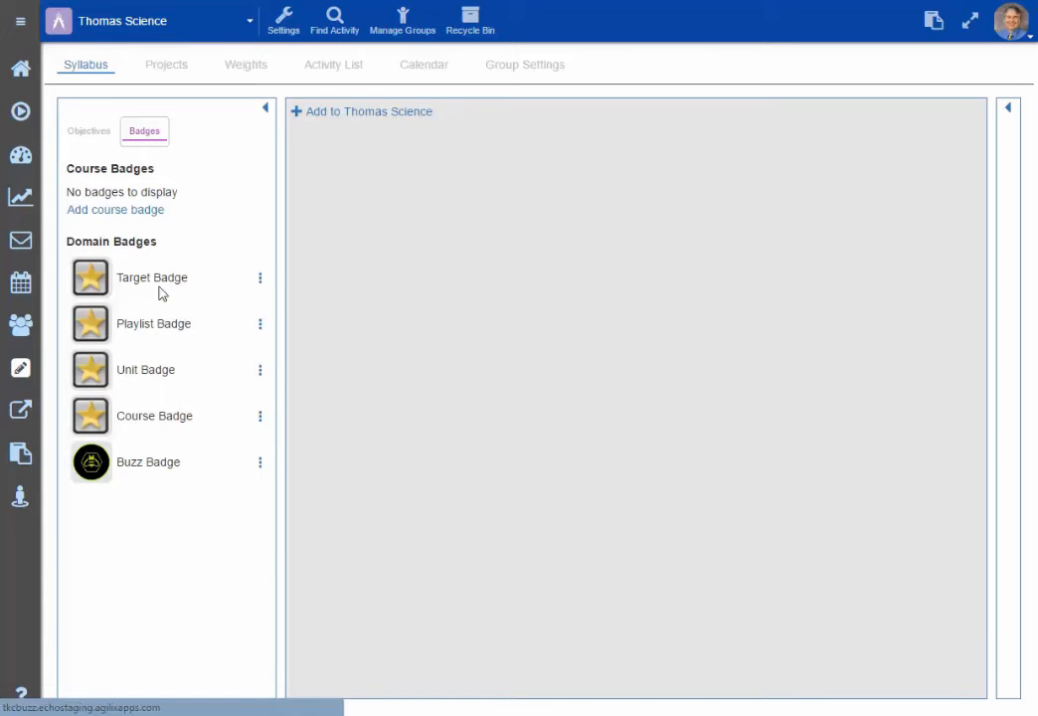
{"action": "left_click", "coordinate": [129, 210]}
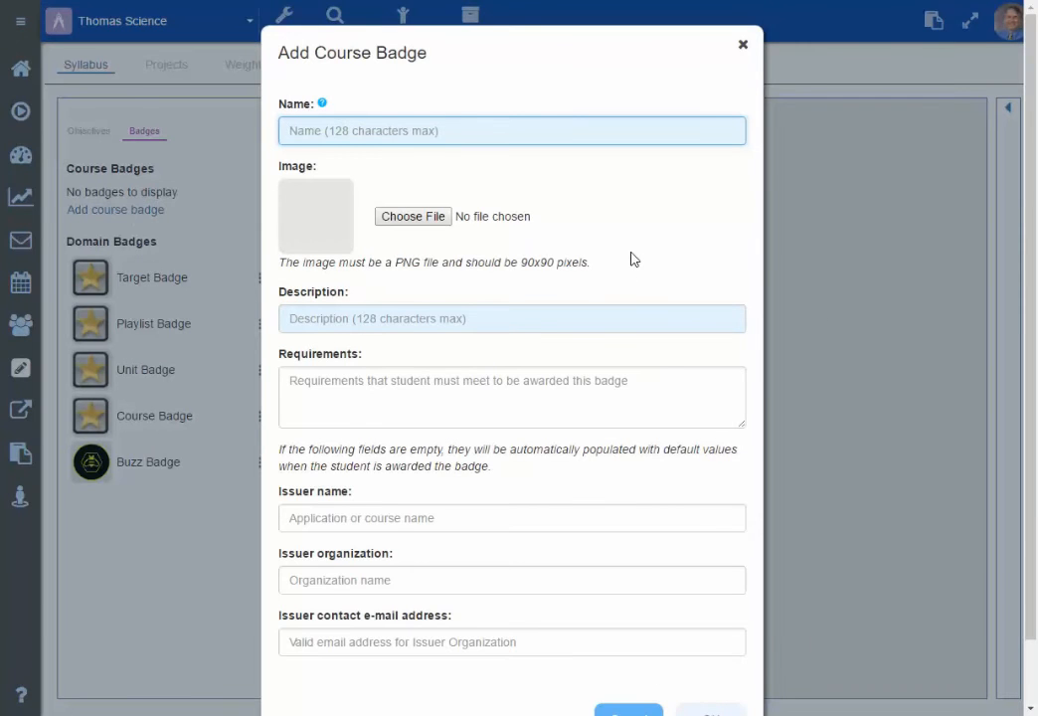
{"action": "scroll", "coordinate": [630, 260], "scroll_direction": "down", "scroll_amount": 1}
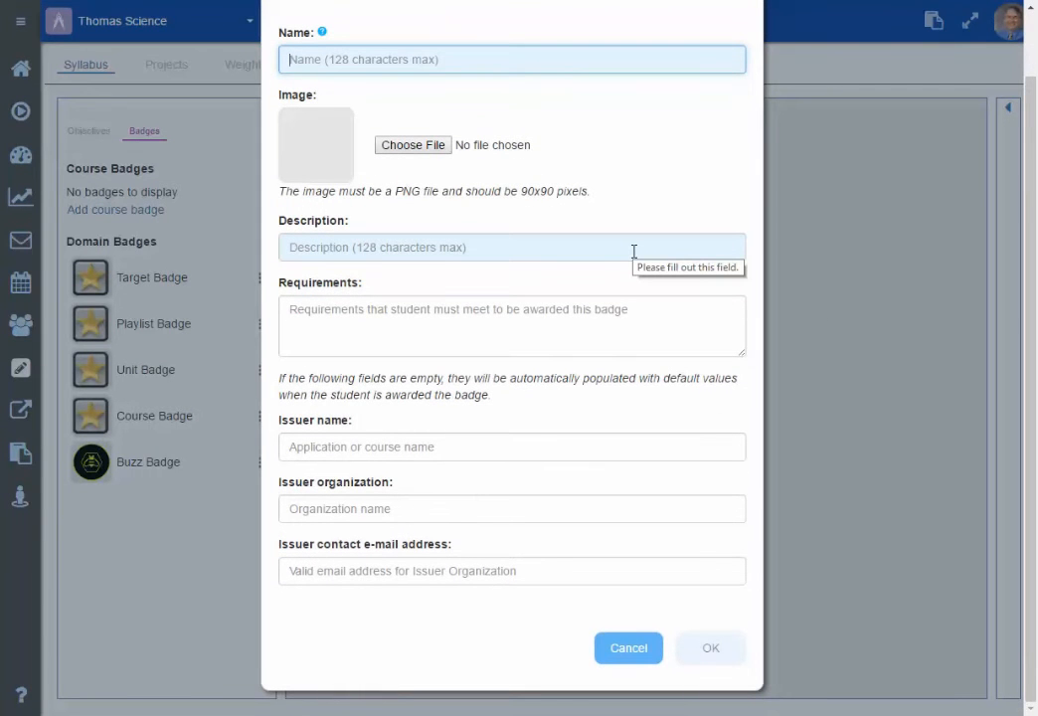
{"action": "scroll", "coordinate": [477, 214], "scroll_direction": "up", "scroll_amount": 1}
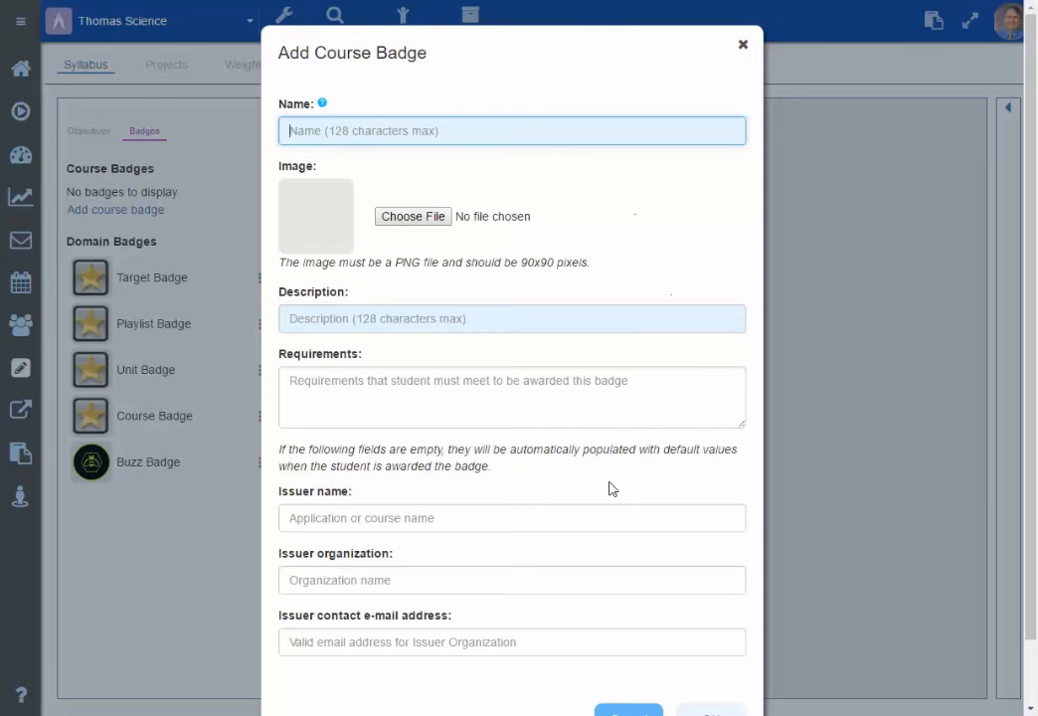
{"action": "left_click", "coordinate": [322, 104]}
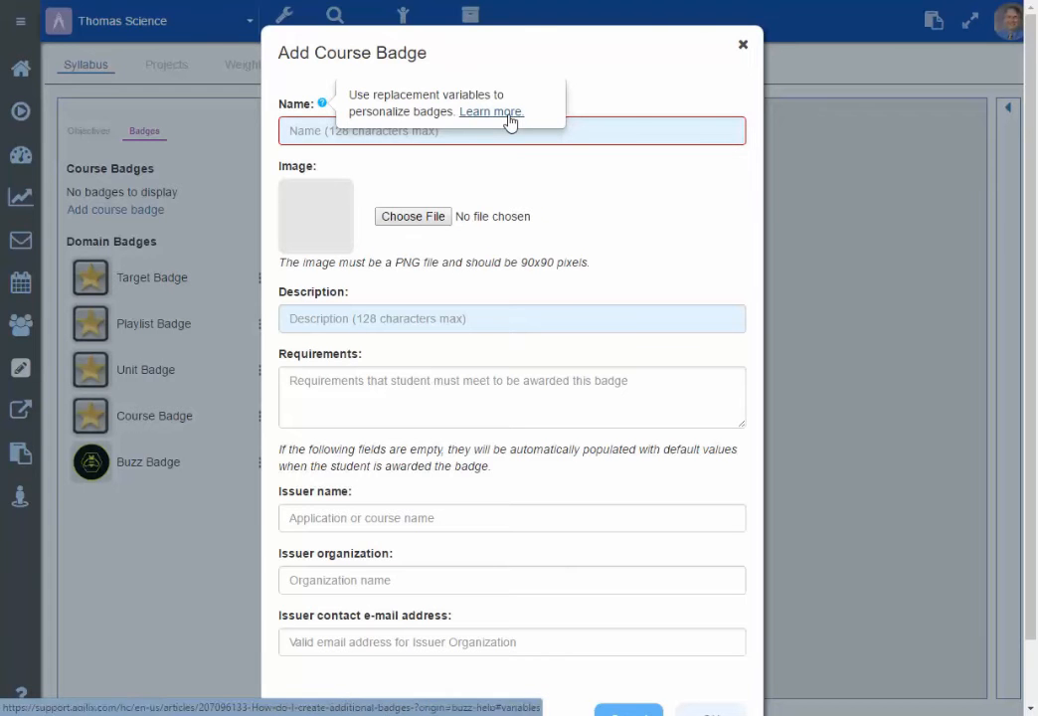
{"action": "left_click", "coordinate": [322, 105]}
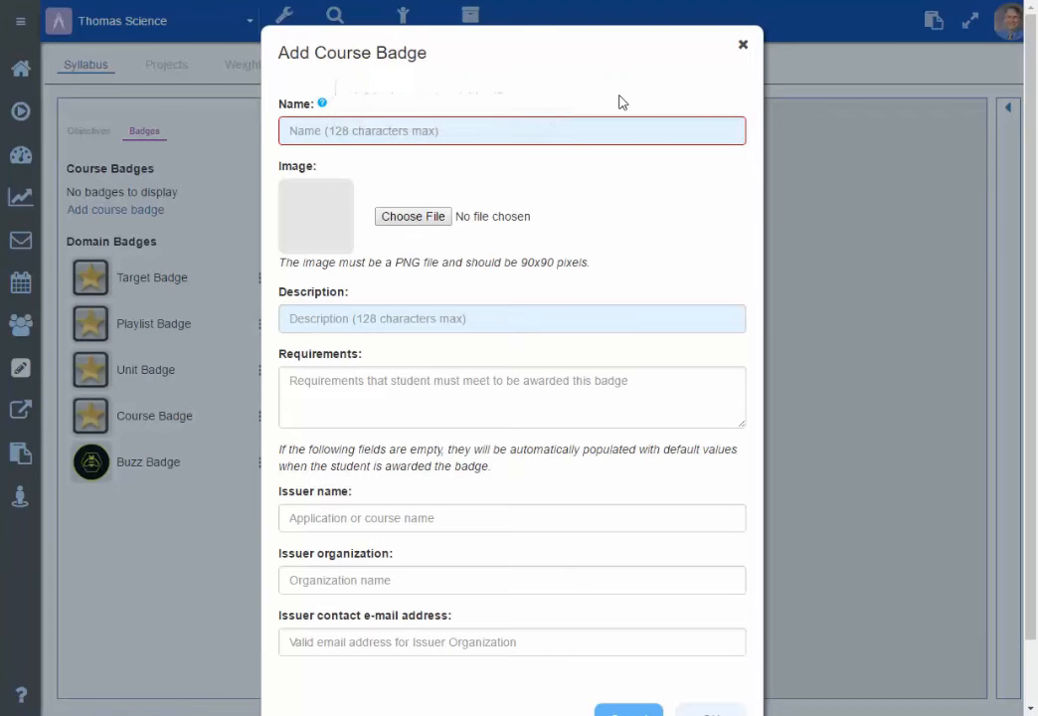
{"action": "scroll", "coordinate": [587, 482], "scroll_direction": "down", "scroll_amount": 1}
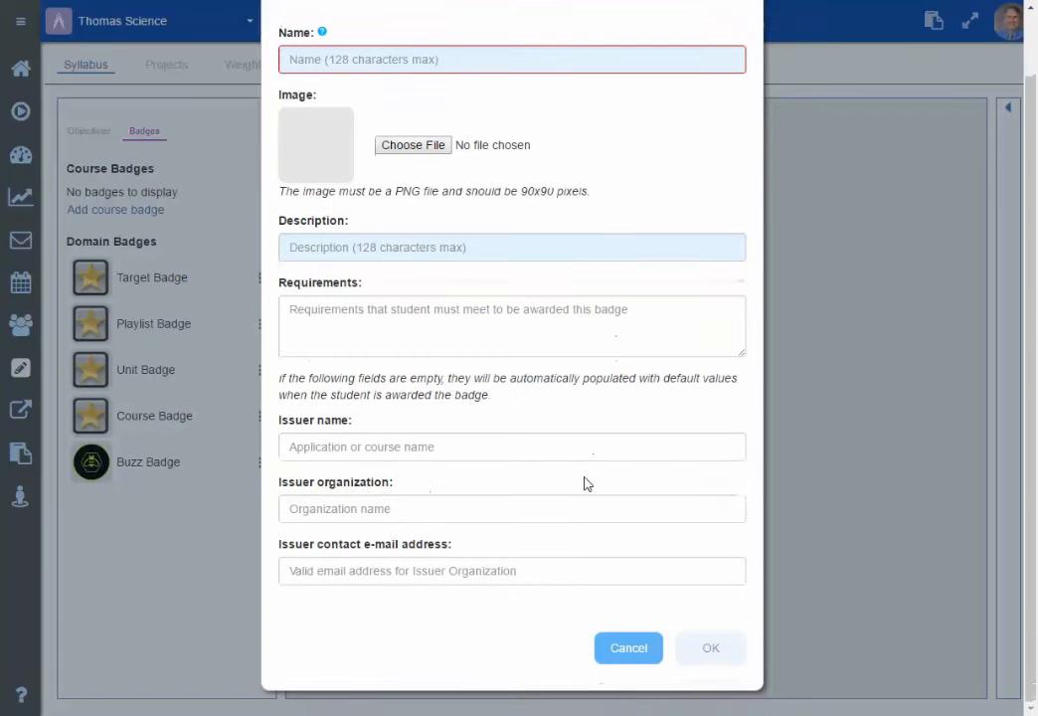
{"action": "left_click", "coordinate": [617, 650]}
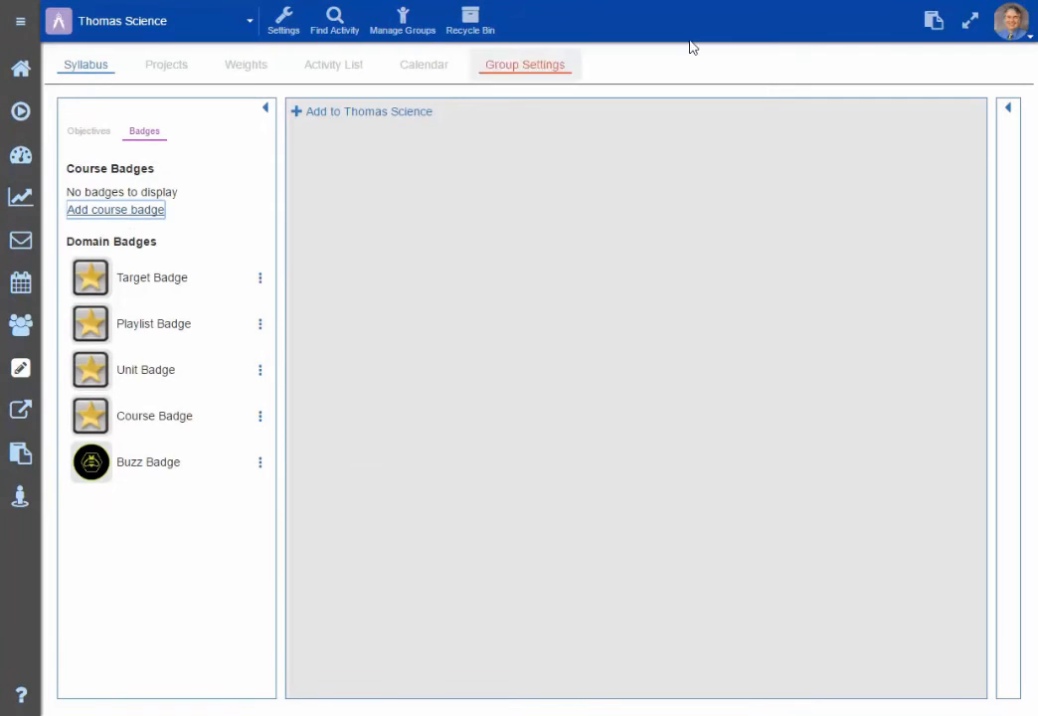
- Add a folder titled Unit 1 to the Thomas Science syllabus with the landing page text "Unit 1 will instruct on the periodic table." and save it
{"action": "left_click", "coordinate": [265, 108]}
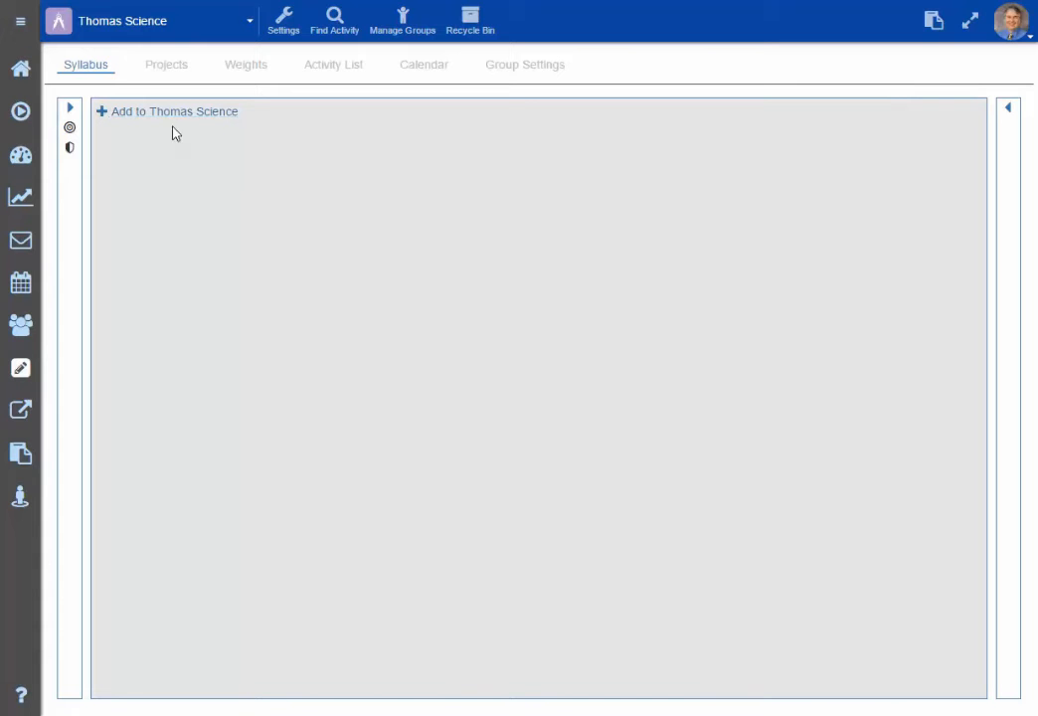
{"action": "left_click", "coordinate": [173, 114]}
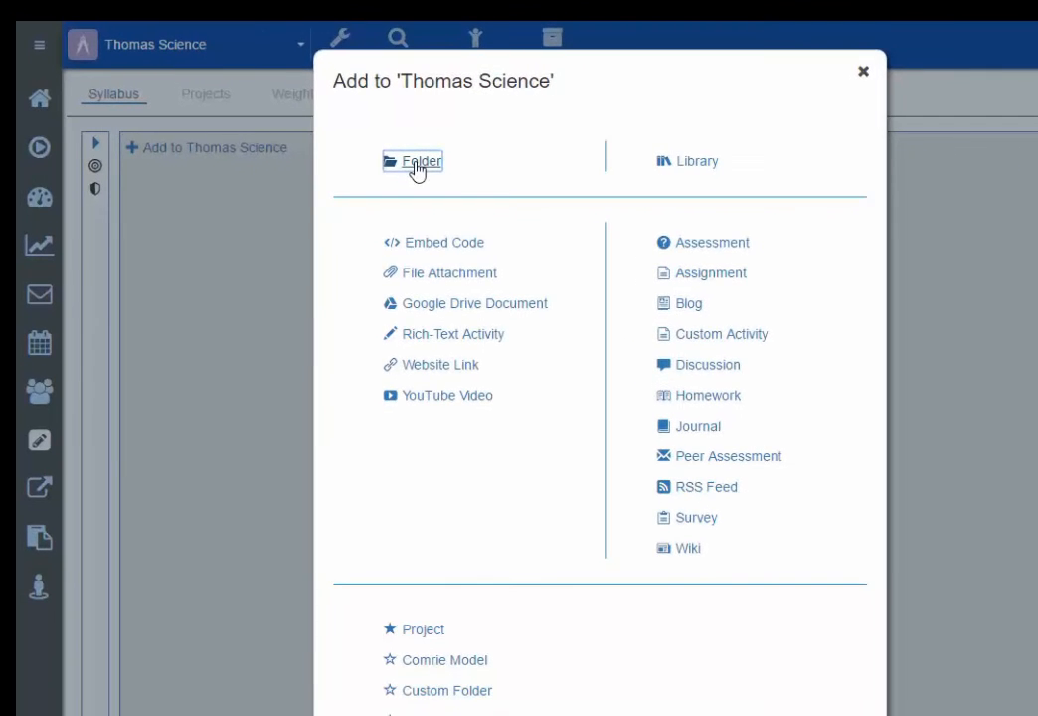
{"action": "left_click", "coordinate": [416, 165]}
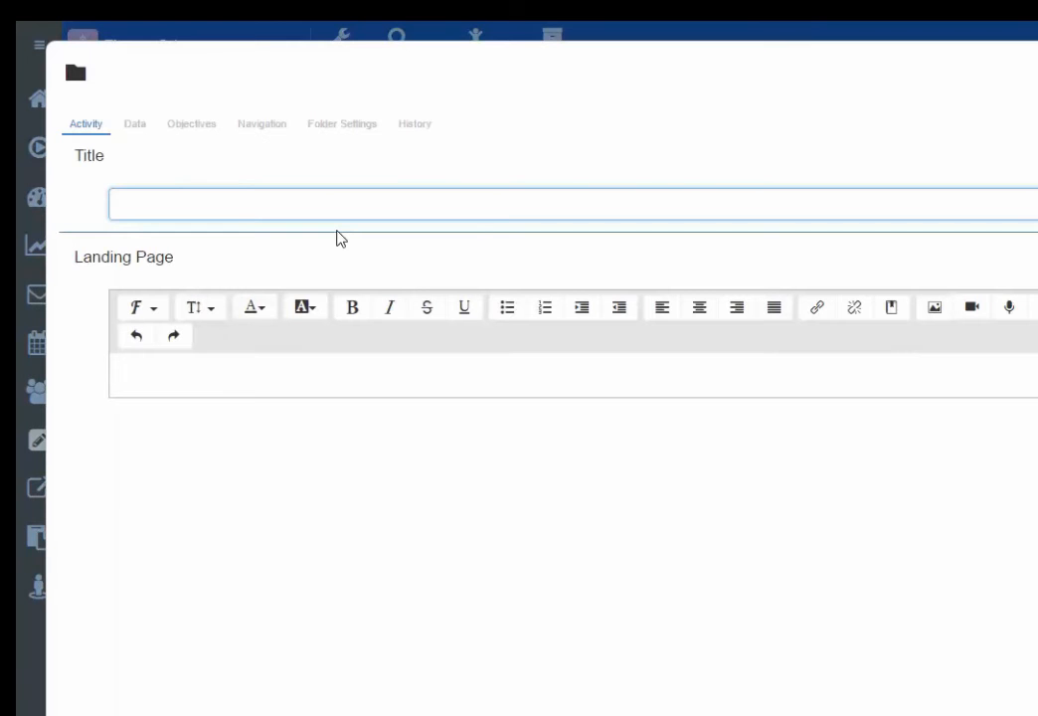
{"action": "type", "text": "Unit 1"}
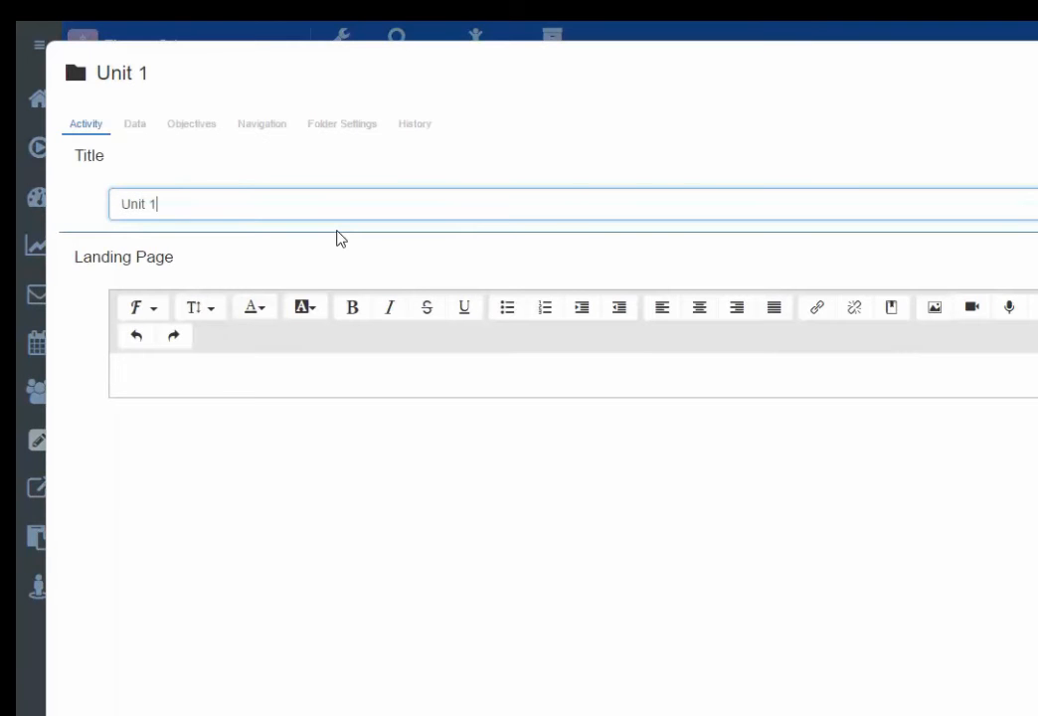
{"action": "left_click", "coordinate": [294, 374]}
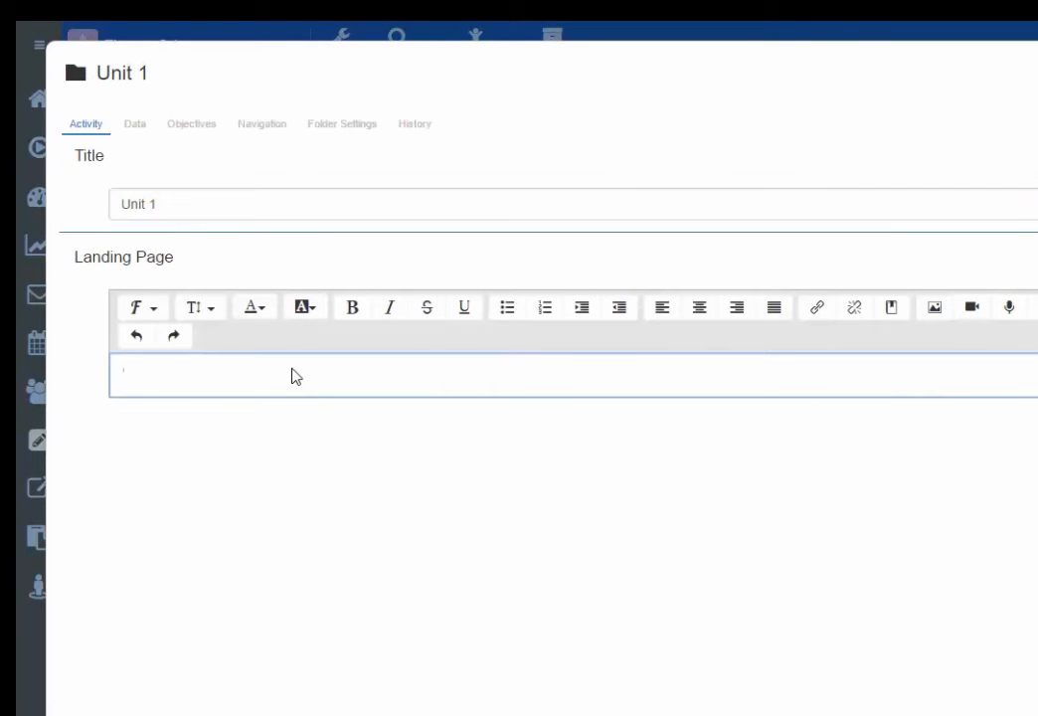
{"action": "type", "text": "Unit 1 will instruct on the periodic table."}
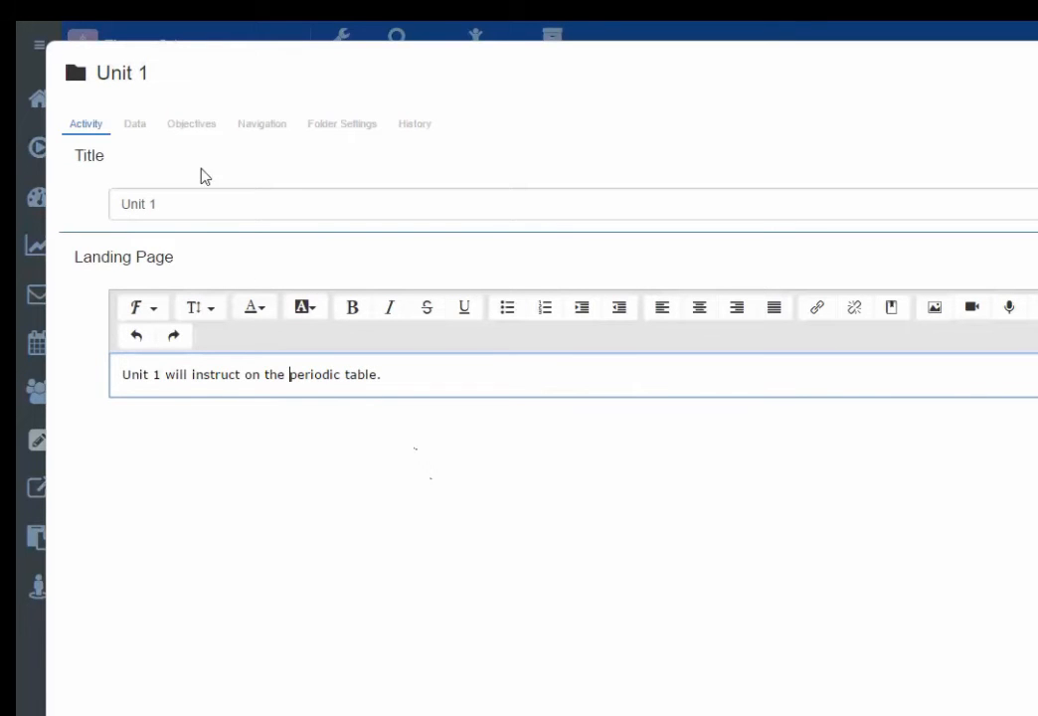
{"action": "left_click", "coordinate": [130, 137]}
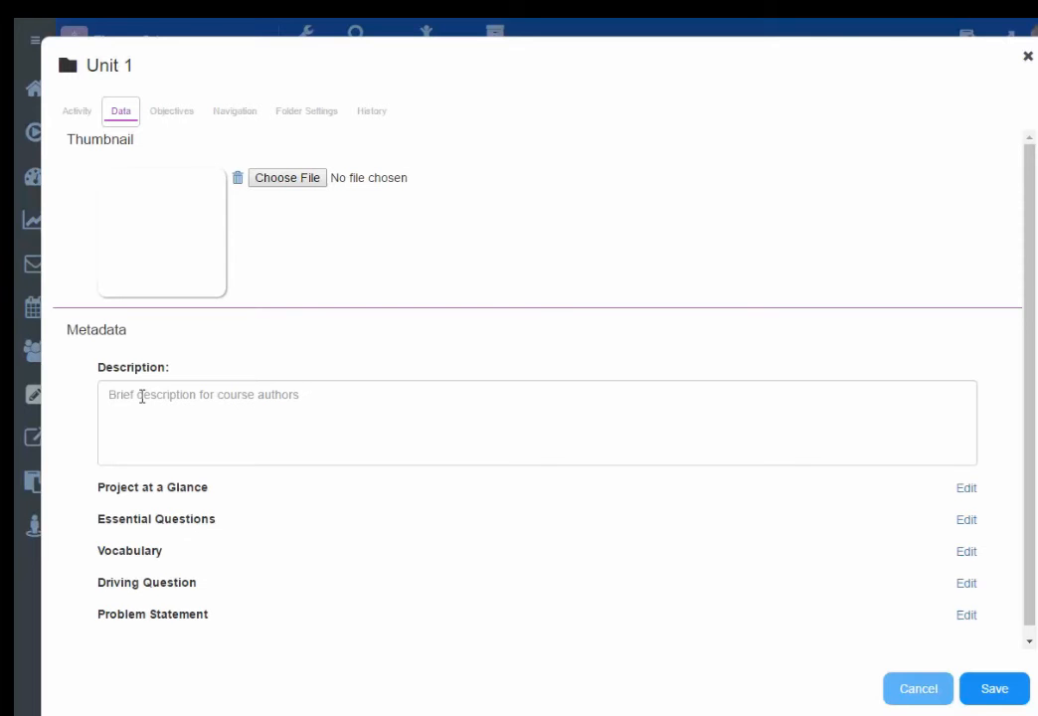
{"action": "left_click", "coordinate": [973, 673]}
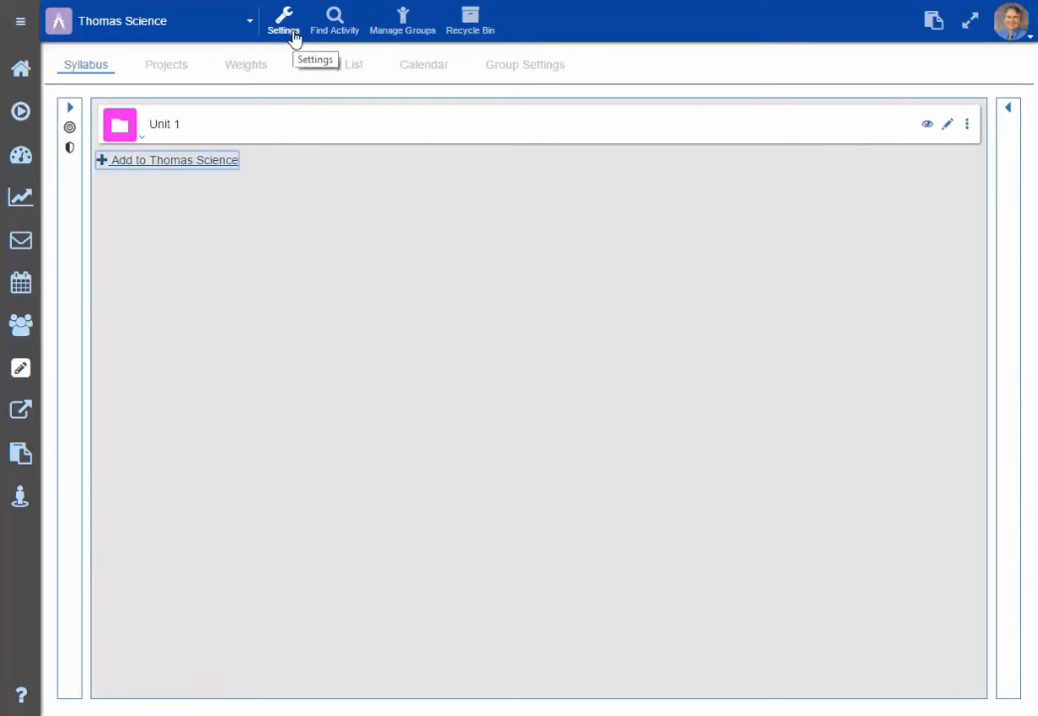
- Switch to the Admin app and examine the activity metadata fields in the course options of the domain settings
{"action": "left_click", "coordinate": [1010, 22]}
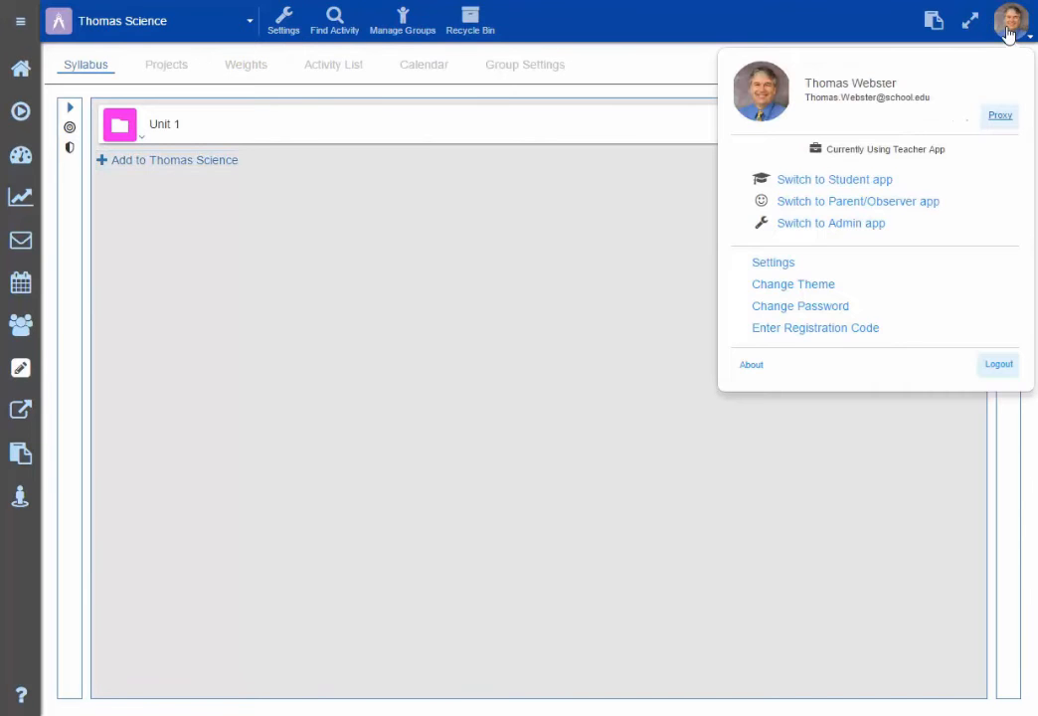
{"action": "left_click", "coordinate": [861, 224]}
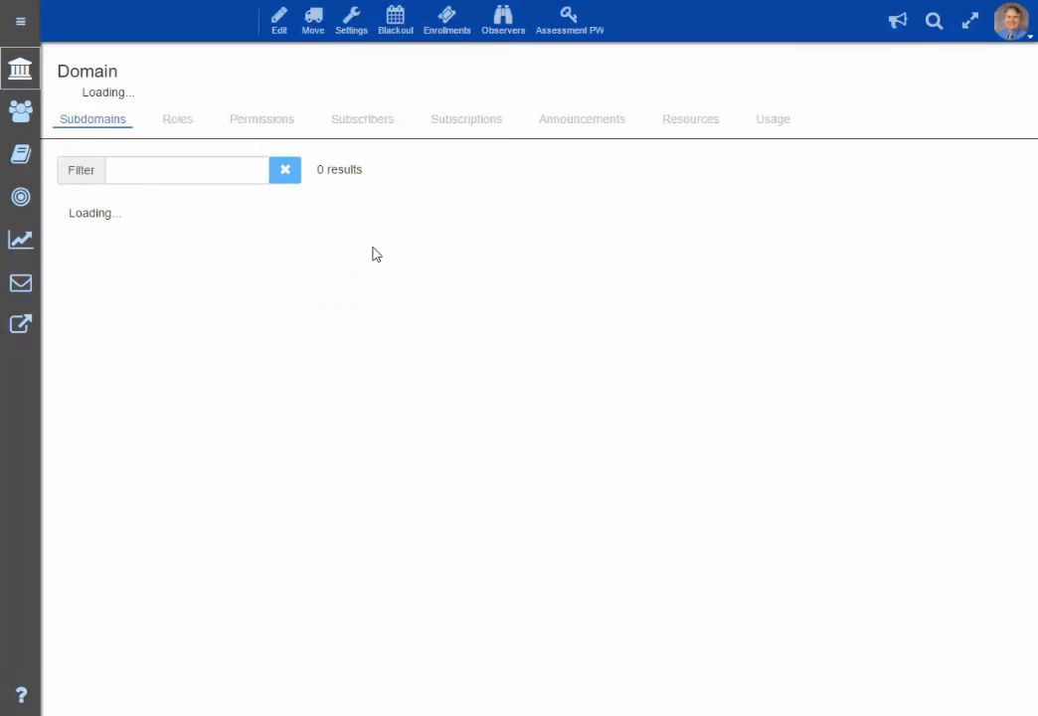
{"action": "left_click", "coordinate": [346, 25]}
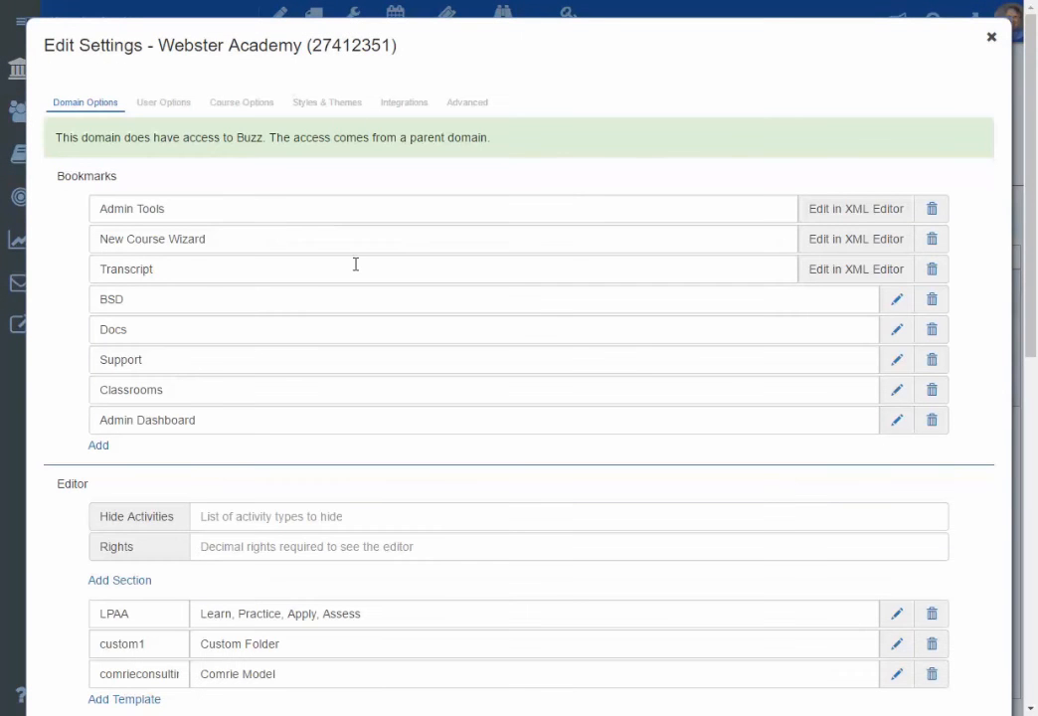
{"action": "left_click", "coordinate": [245, 109]}
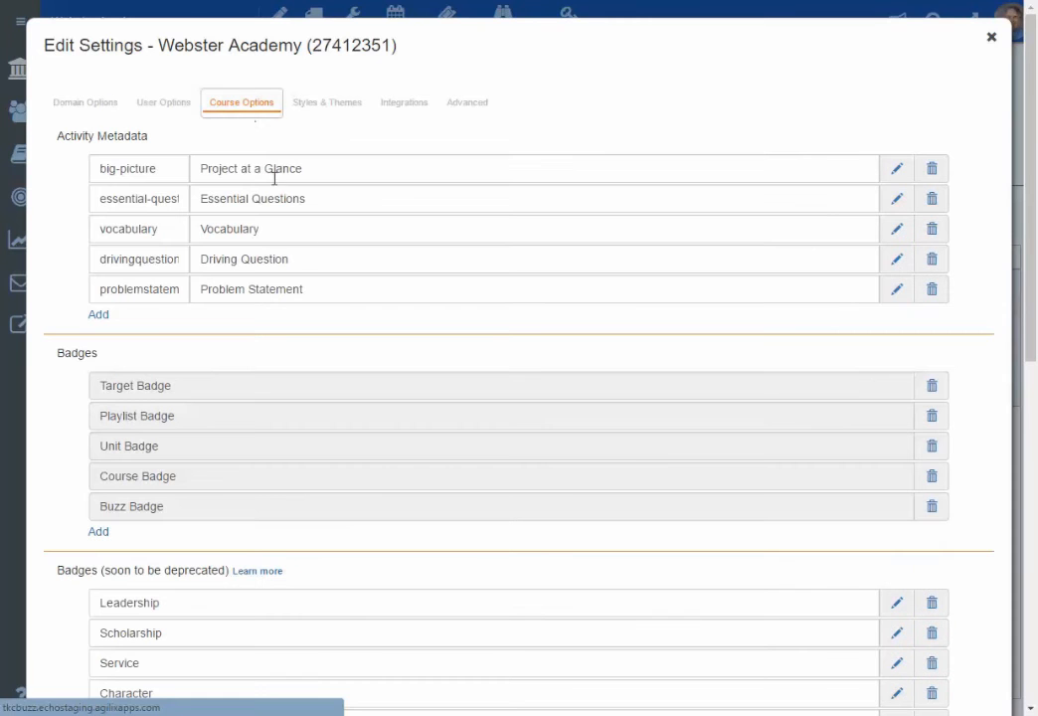
{"action": "left_click_drag", "start_coordinate": [200, 169], "coordinate": [342, 171]}
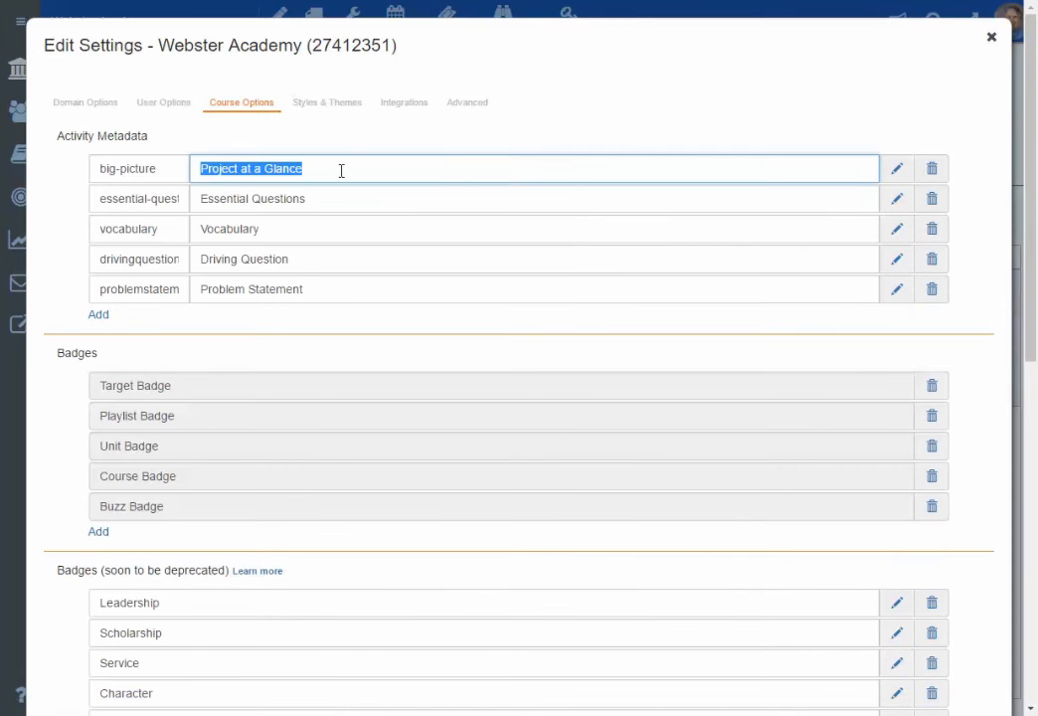
{"action": "left_click_drag", "start_coordinate": [195, 197], "coordinate": [335, 199]}
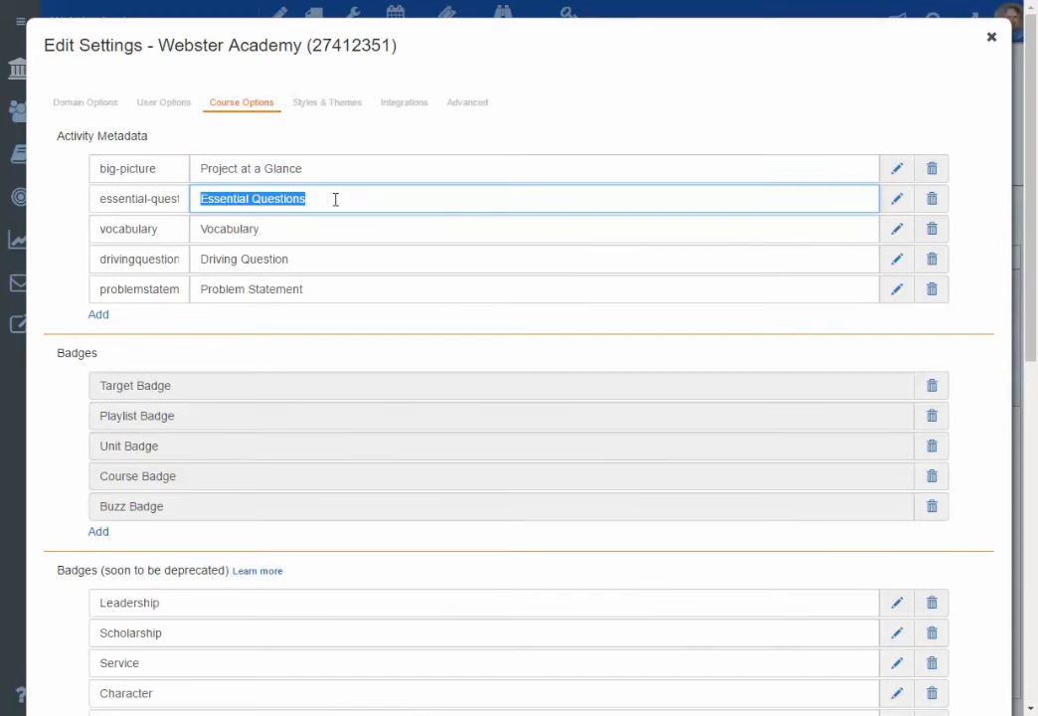
{"action": "left_click_drag", "start_coordinate": [200, 231], "coordinate": [213, 256]}
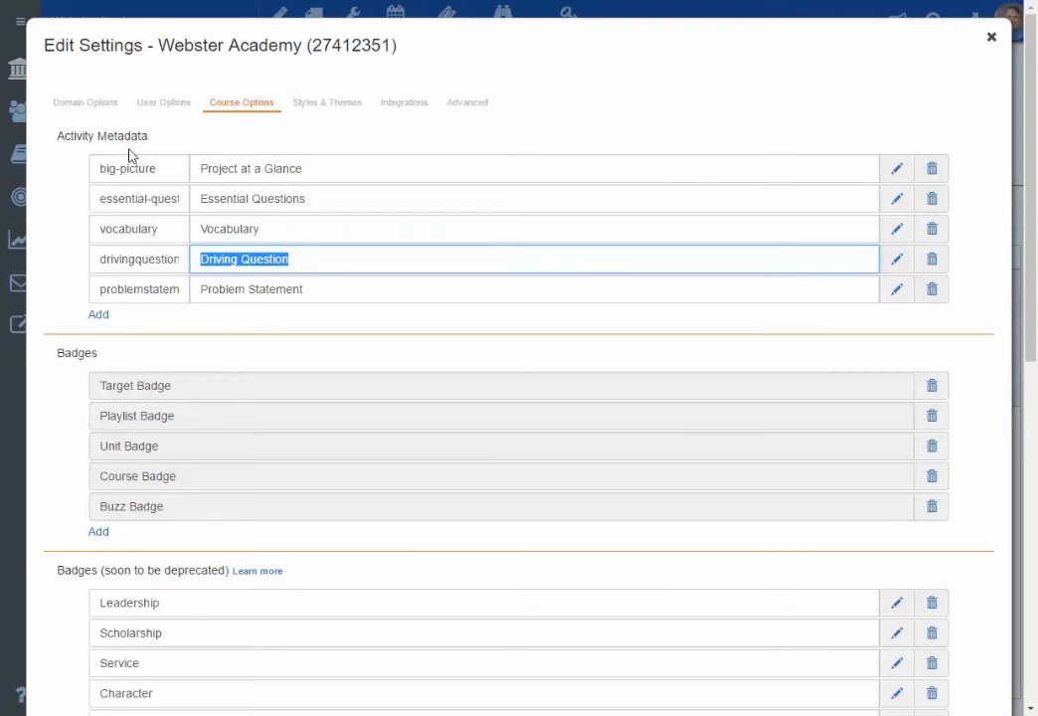
- Save the Driving Question metadata definition with input type Rich Text and item type All
{"action": "left_click", "coordinate": [899, 264]}
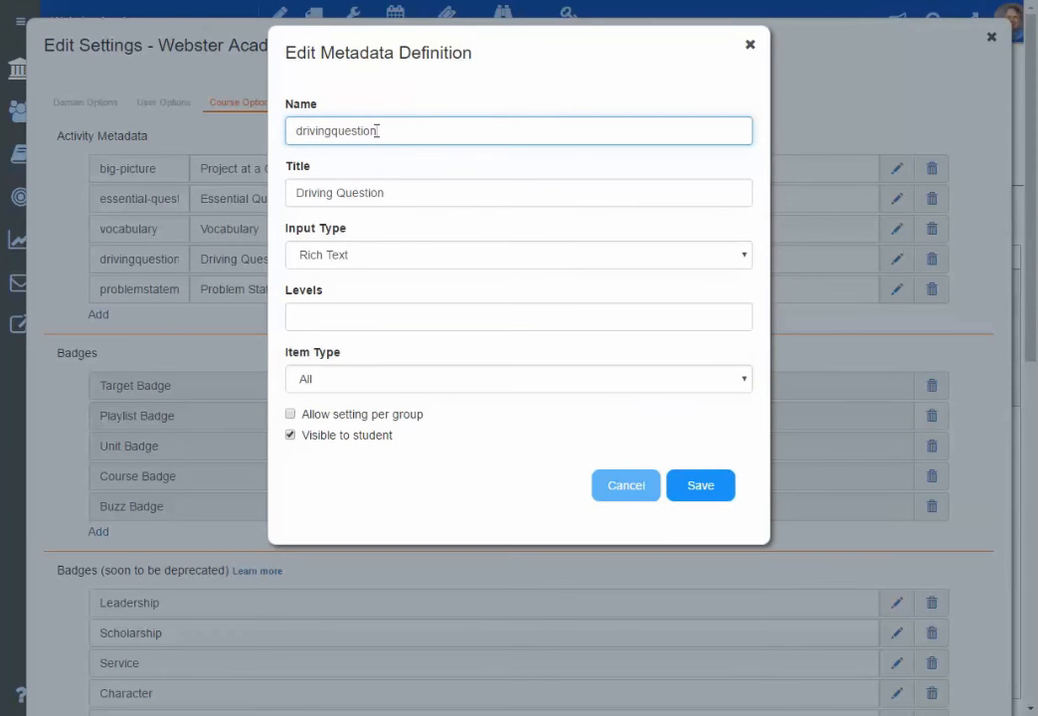
{"action": "key", "text": "ctrl+a"}
{"action": "key", "text": "Tab"}
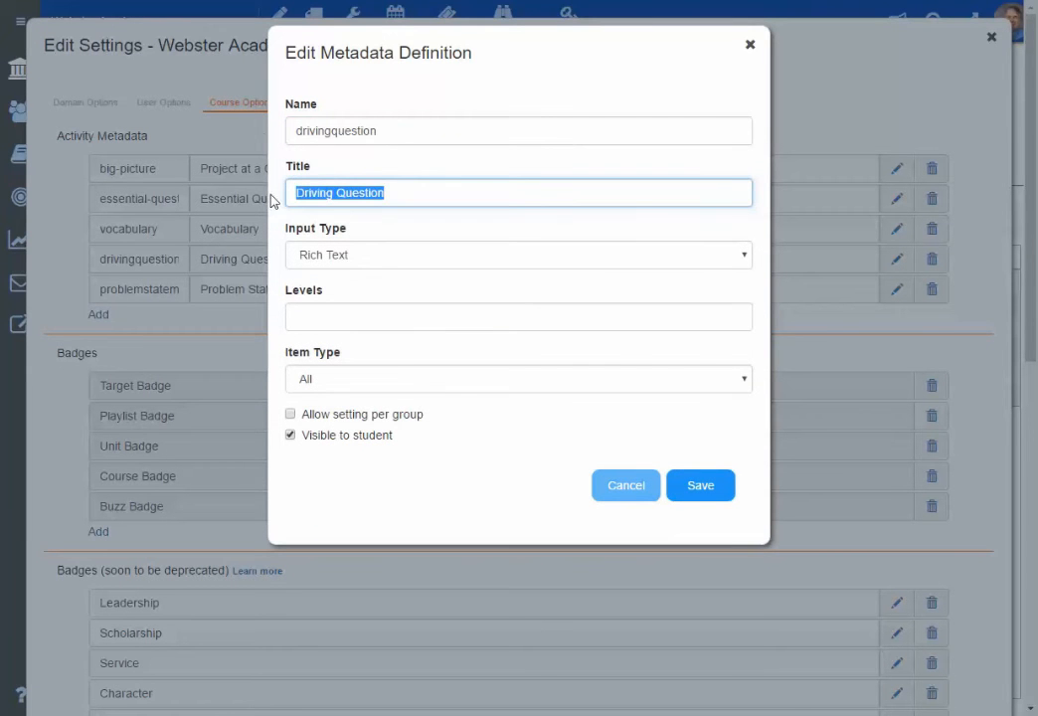
{"action": "left_click", "coordinate": [387, 264]}
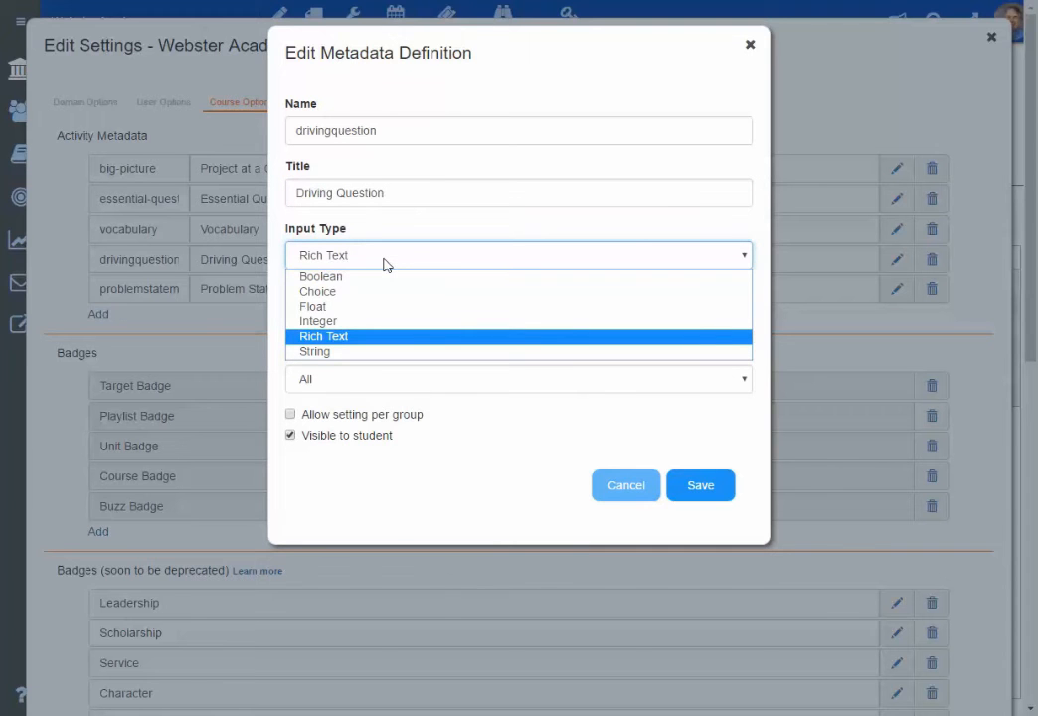
{"action": "left_click", "coordinate": [360, 337]}
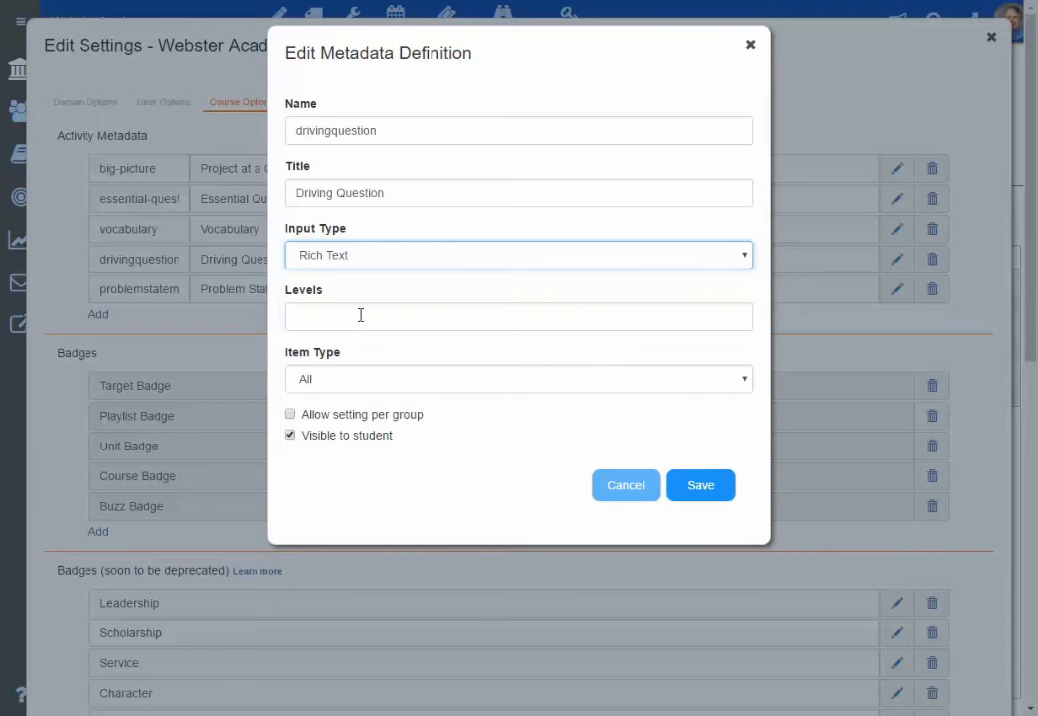
{"action": "left_click", "coordinate": [360, 316]}
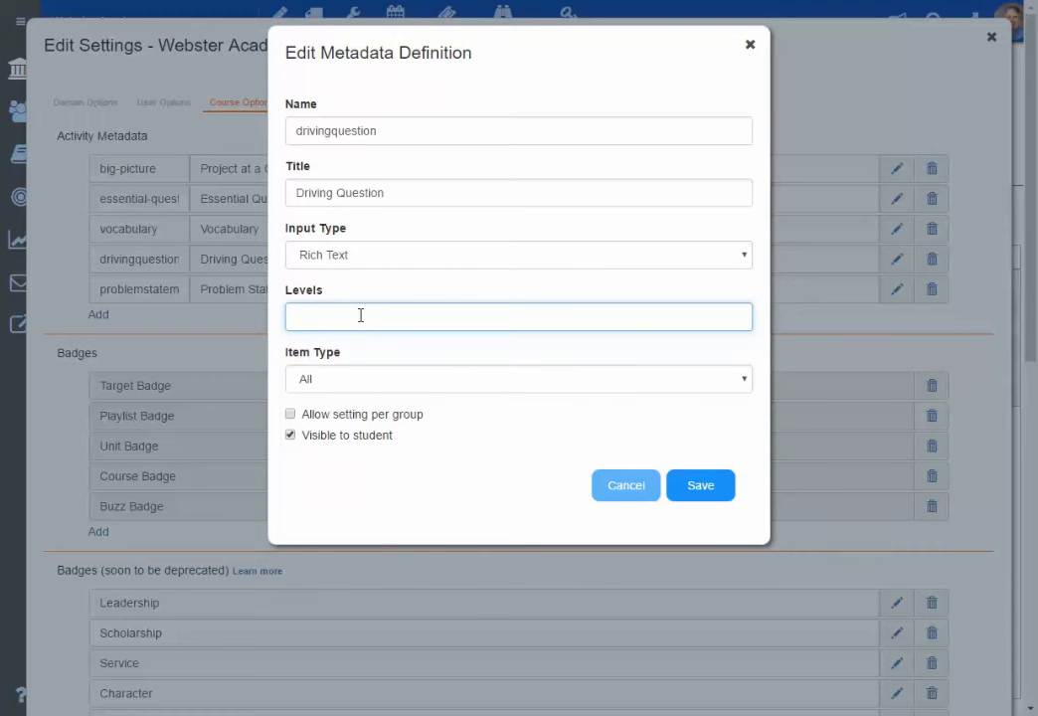
{"action": "left_click", "coordinate": [379, 387]}
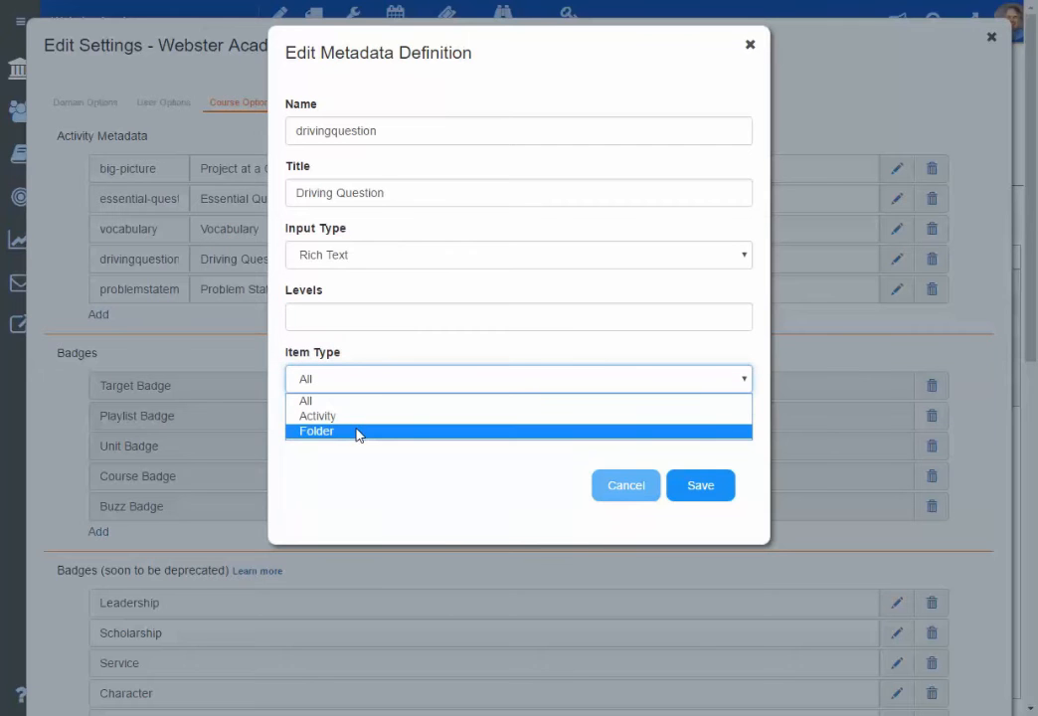
{"action": "left_click", "coordinate": [363, 410]}
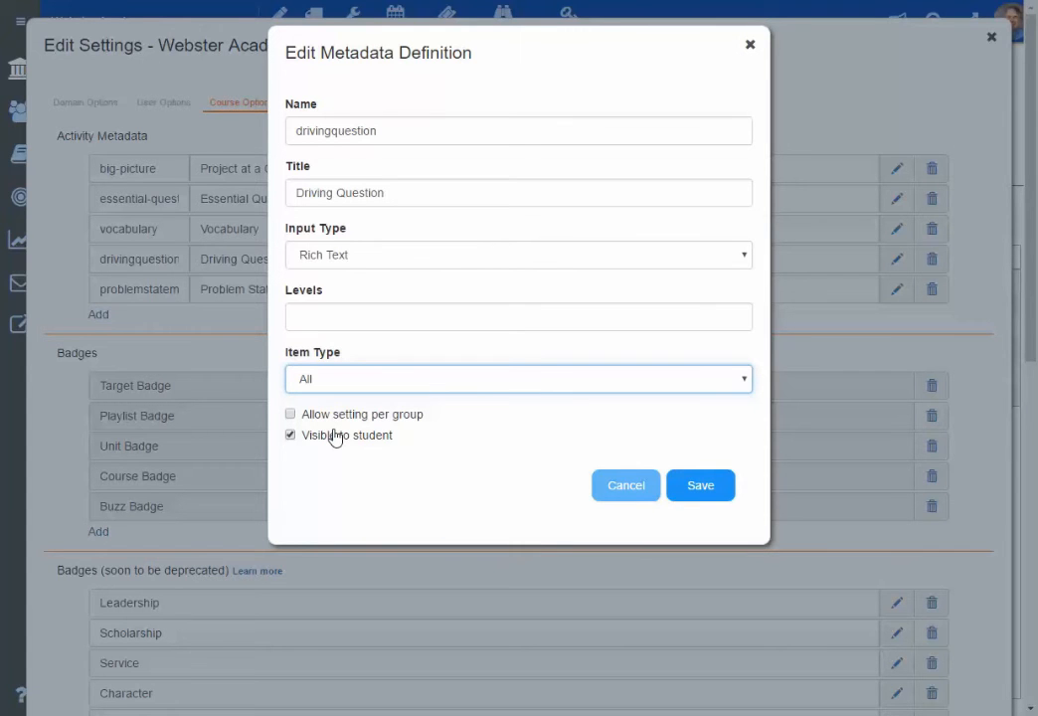
{"action": "left_click", "coordinate": [702, 488]}
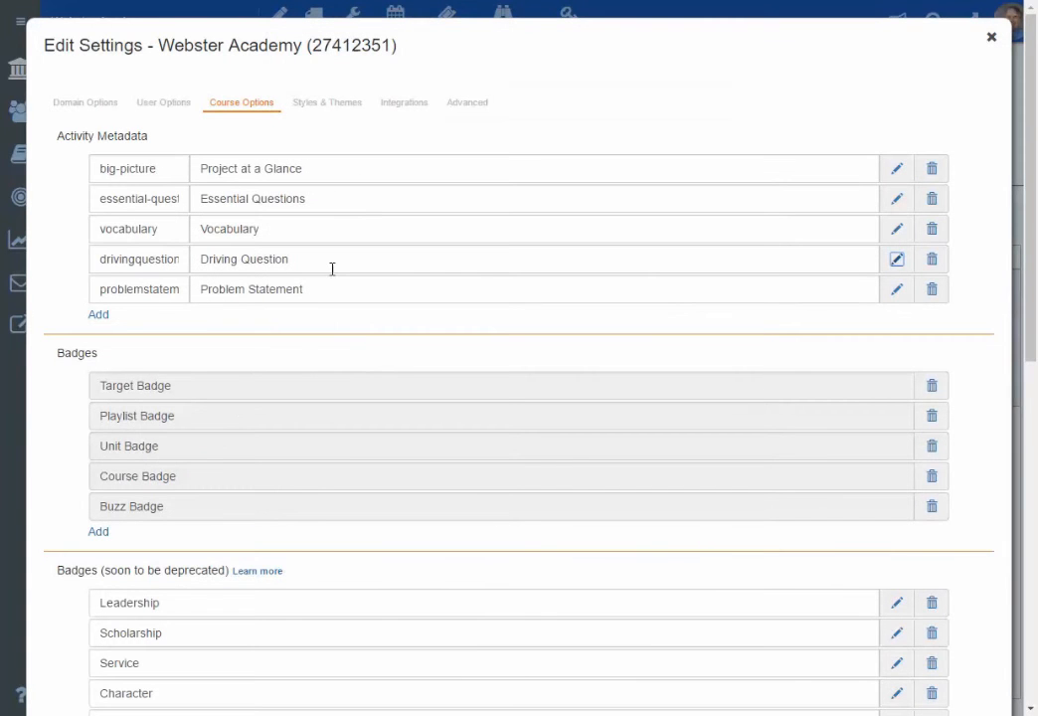
- Examine the Problem Statement, Vocabulary, Essential Questions and Project at a Glance metadata definitions, including their student visibility, cancelling each without changes
{"action": "left_click", "coordinate": [900, 292]}
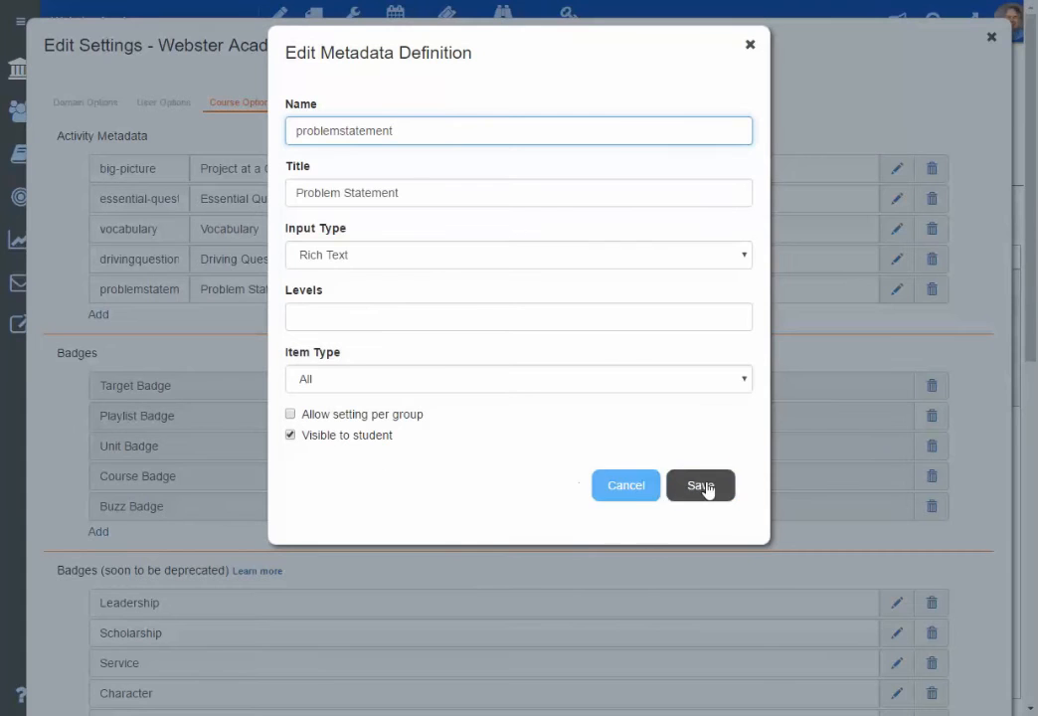
{"action": "left_click", "coordinate": [628, 488]}
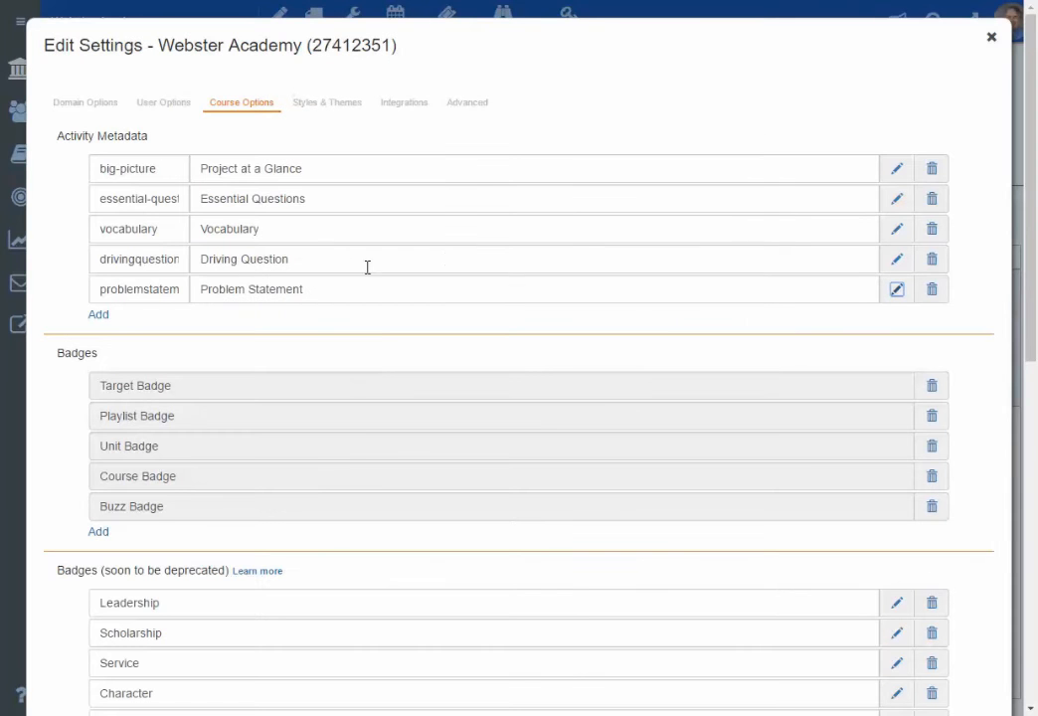
{"action": "left_click", "coordinate": [895, 232]}
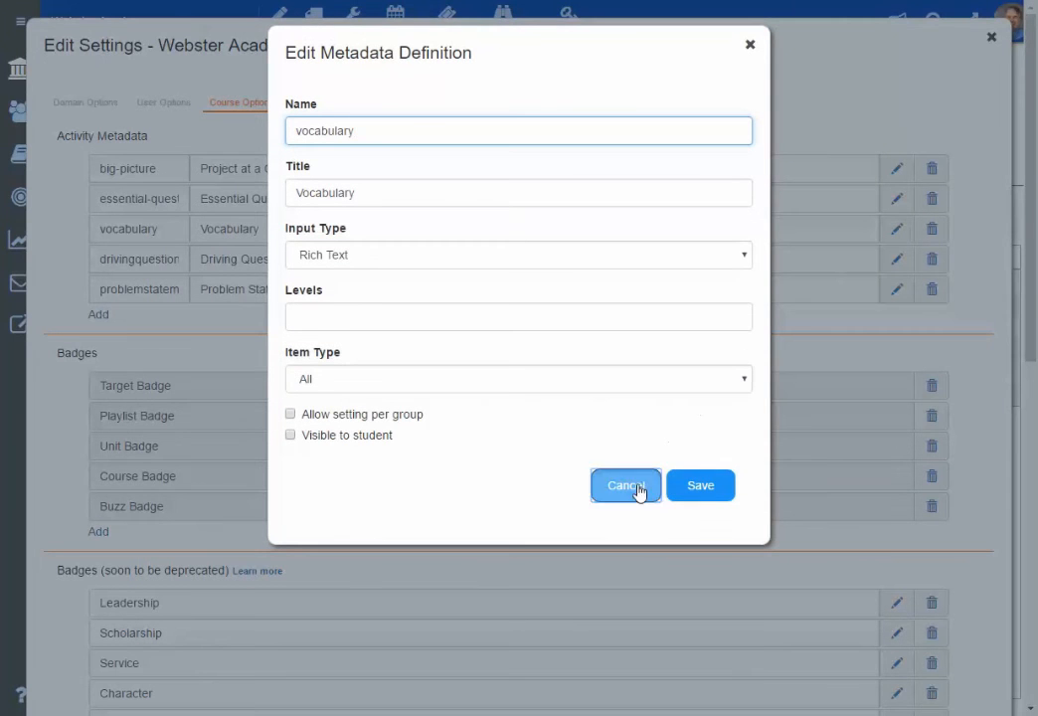
{"action": "left_click", "coordinate": [637, 486]}
{"action": "left_click", "coordinate": [897, 199]}
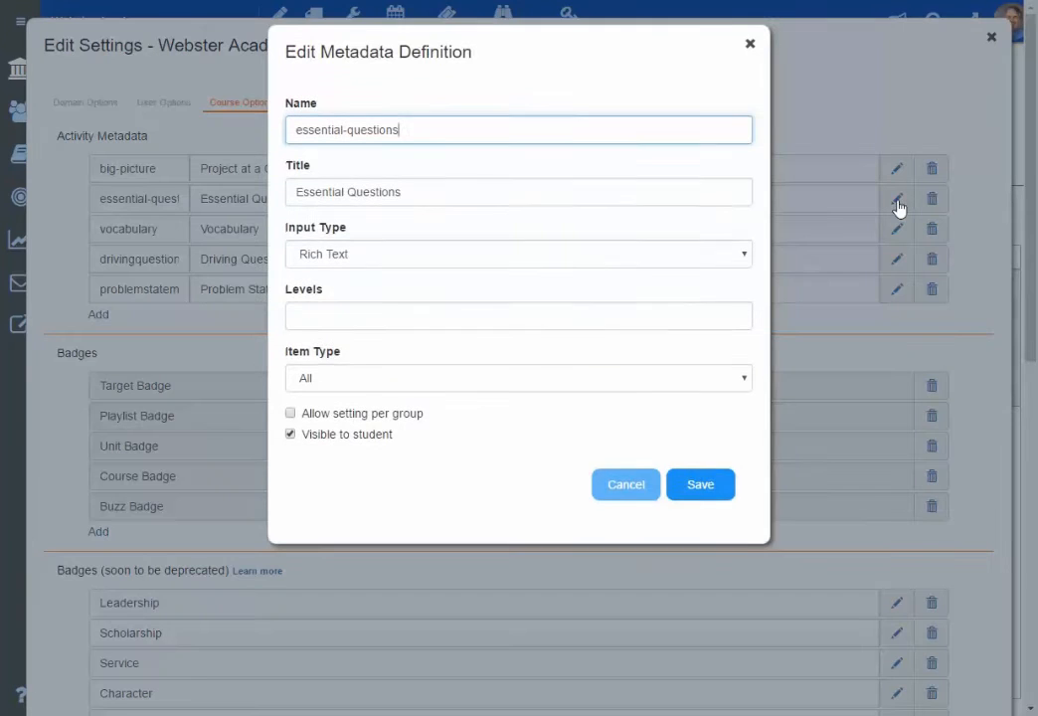
{"action": "left_click", "coordinate": [619, 487]}
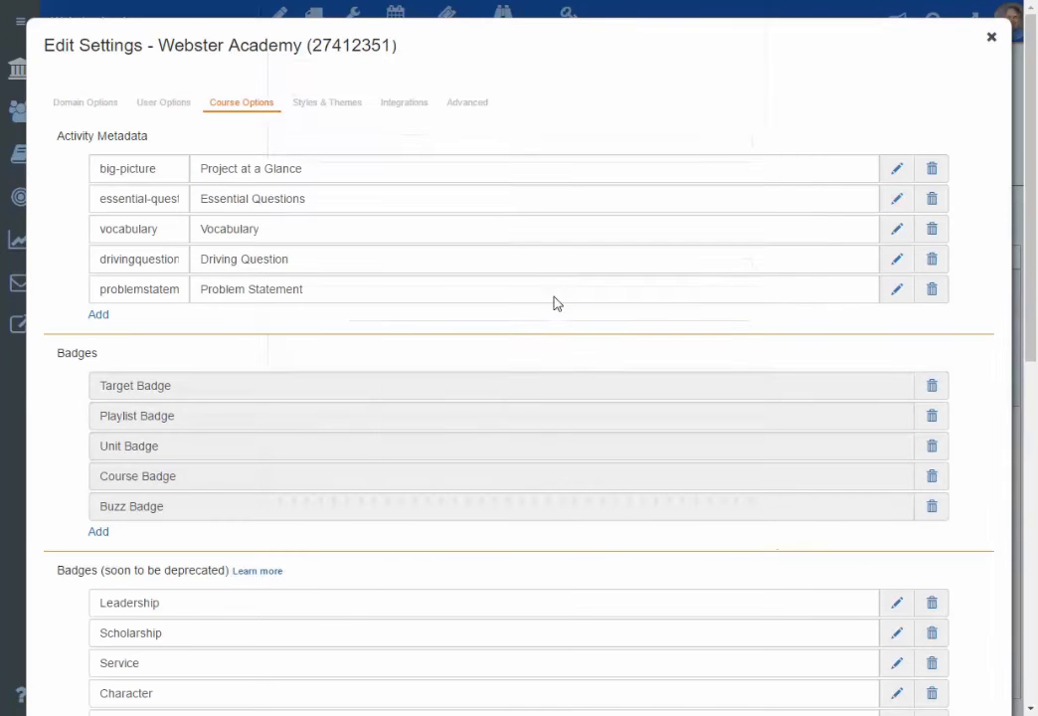
{"action": "left_click", "coordinate": [537, 167]}
{"action": "left_click", "coordinate": [895, 170]}
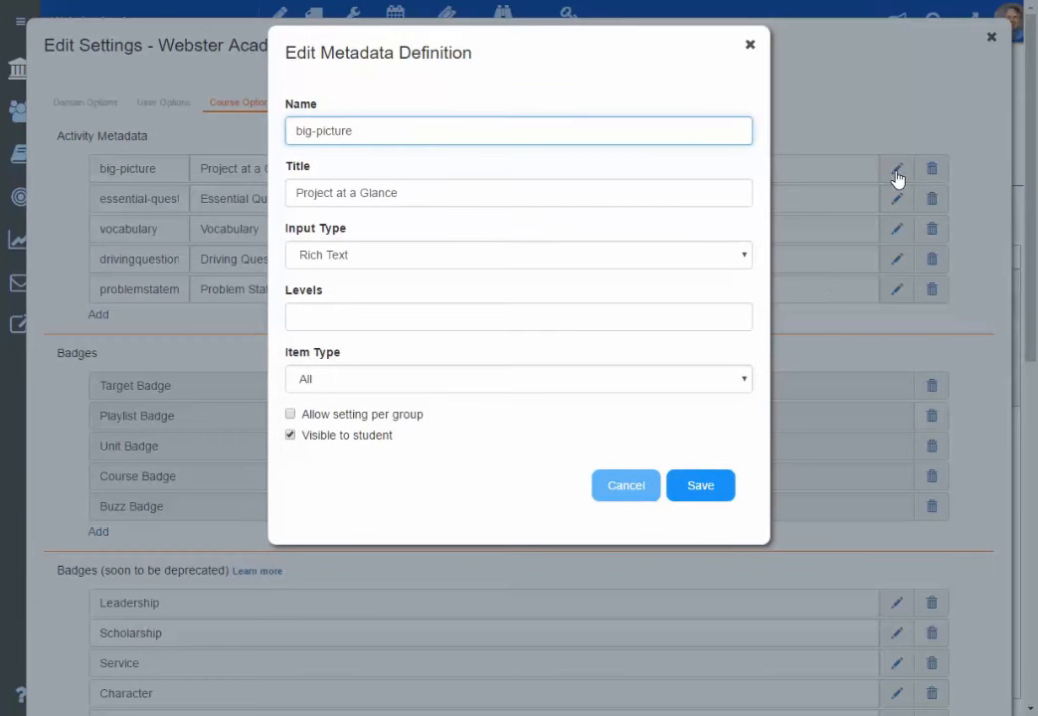
{"action": "left_click", "coordinate": [609, 484]}
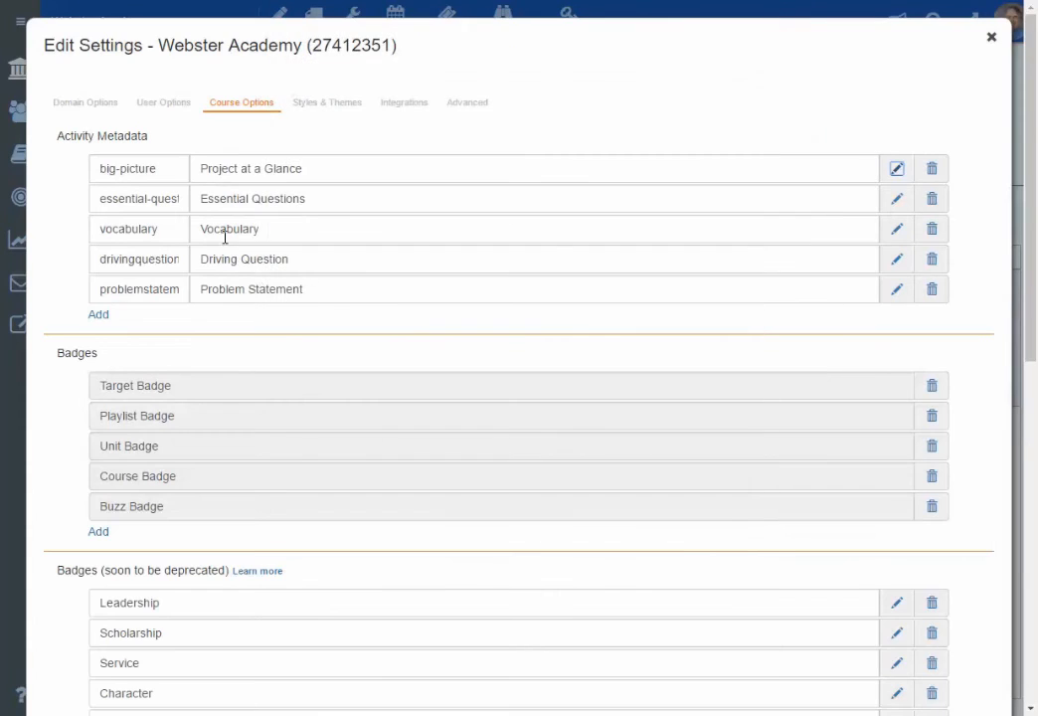
{"action": "left_click", "coordinate": [894, 235]}
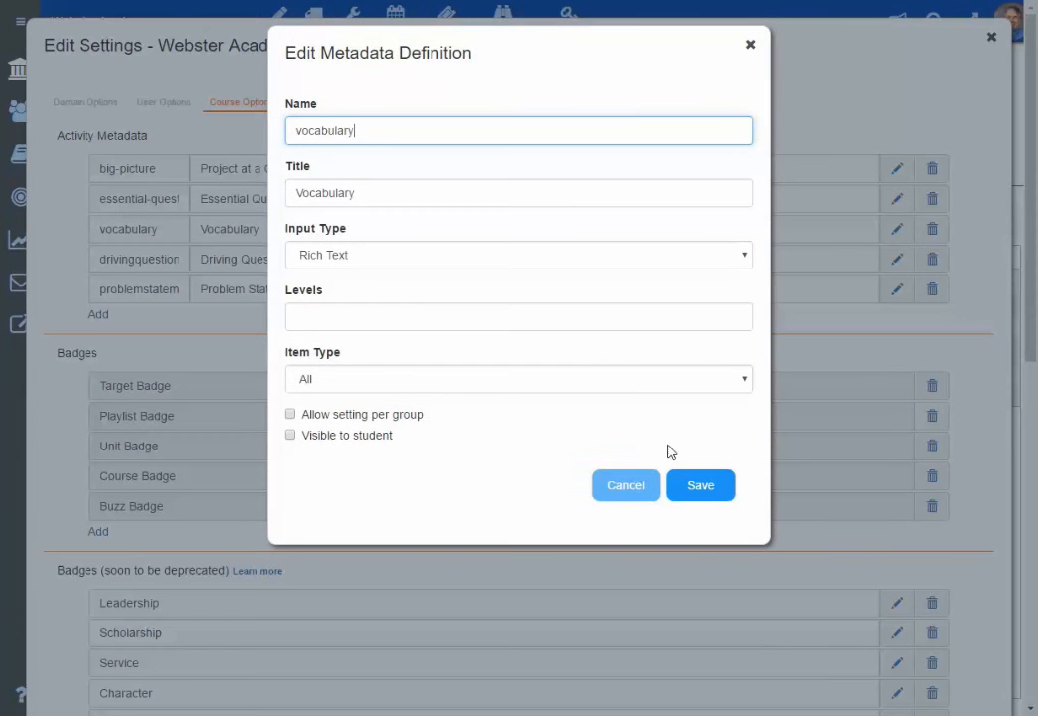
{"action": "left_click", "coordinate": [640, 487]}
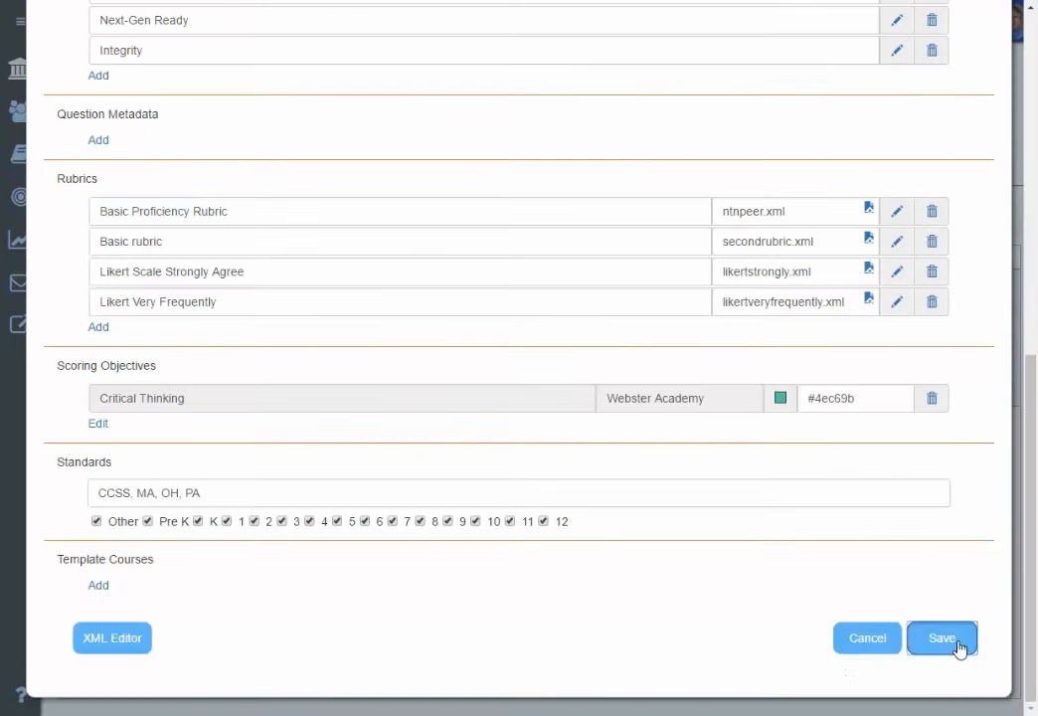
- Save the domain settings and open the data settings of the Unit 1 folder in the Thomas Science course editor
{"action": "left_click", "coordinate": [962, 644]}
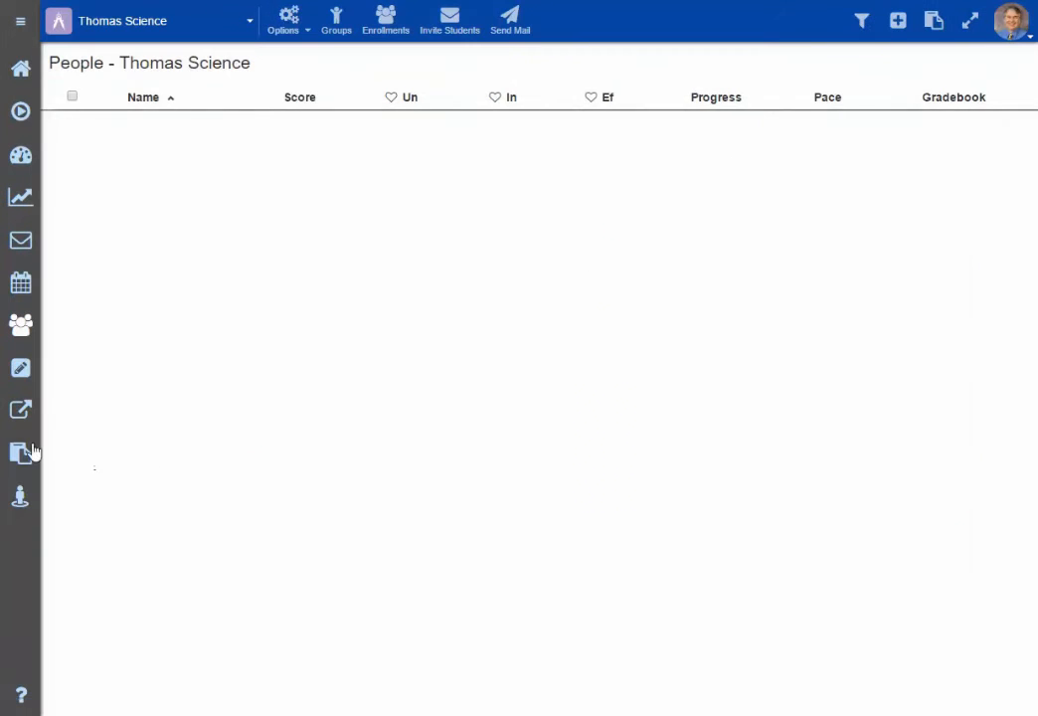
{"action": "left_click", "coordinate": [21, 369]}
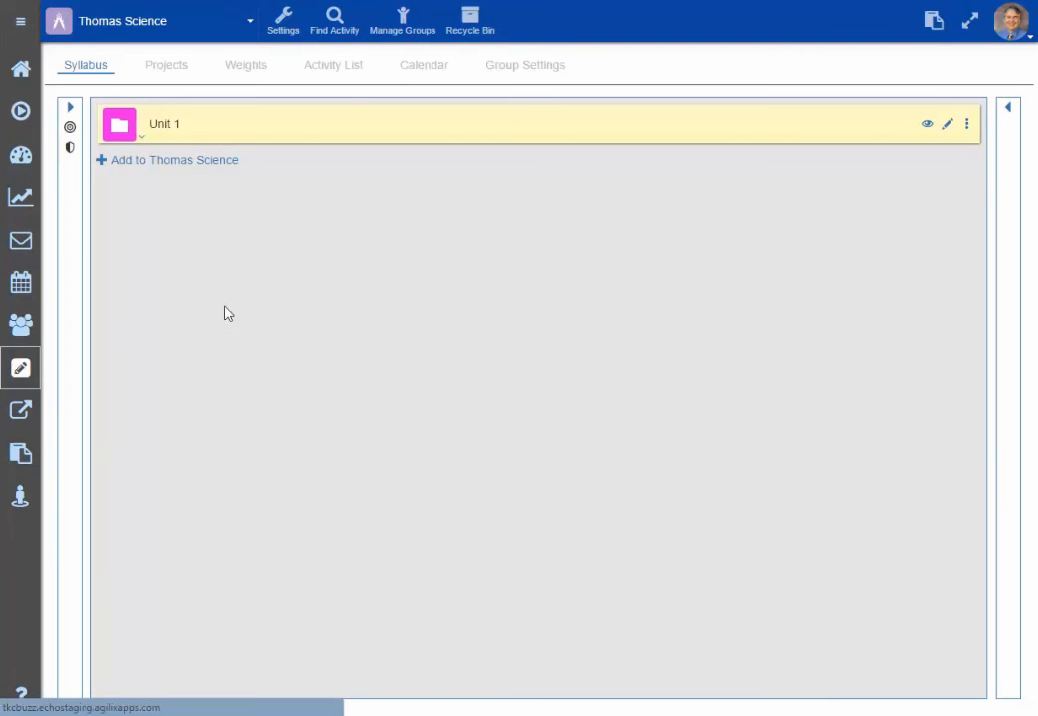
{"action": "left_click", "coordinate": [204, 131]}
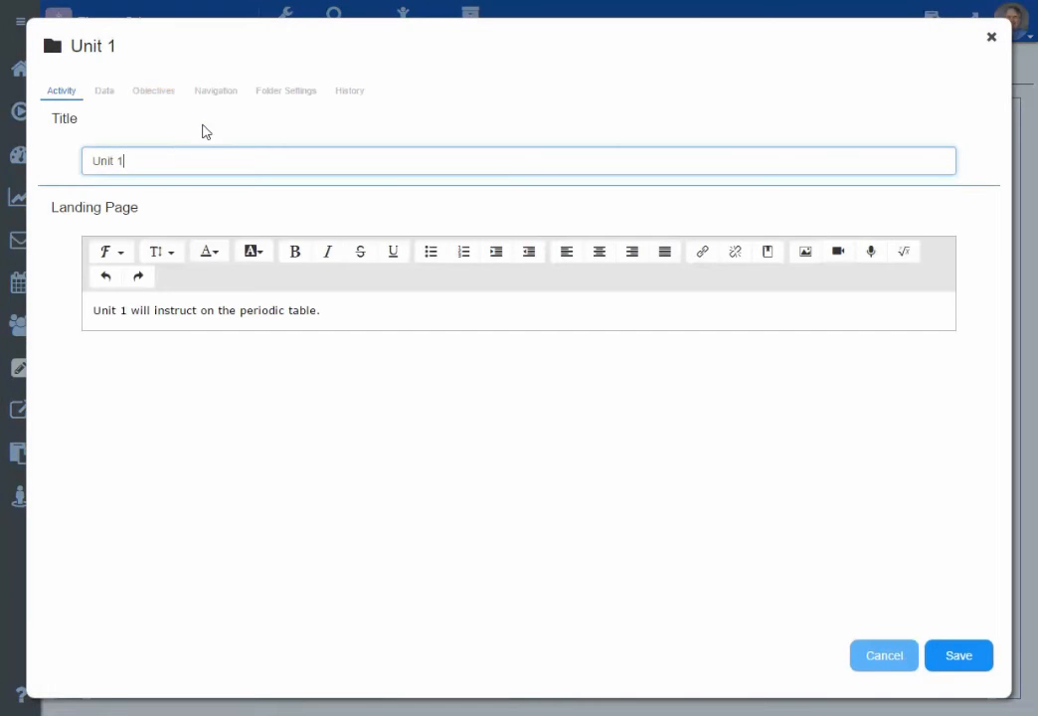
{"action": "left_click", "coordinate": [99, 94]}
{"action": "scroll", "coordinate": [196, 501], "scroll_direction": "down", "scroll_amount": 1}
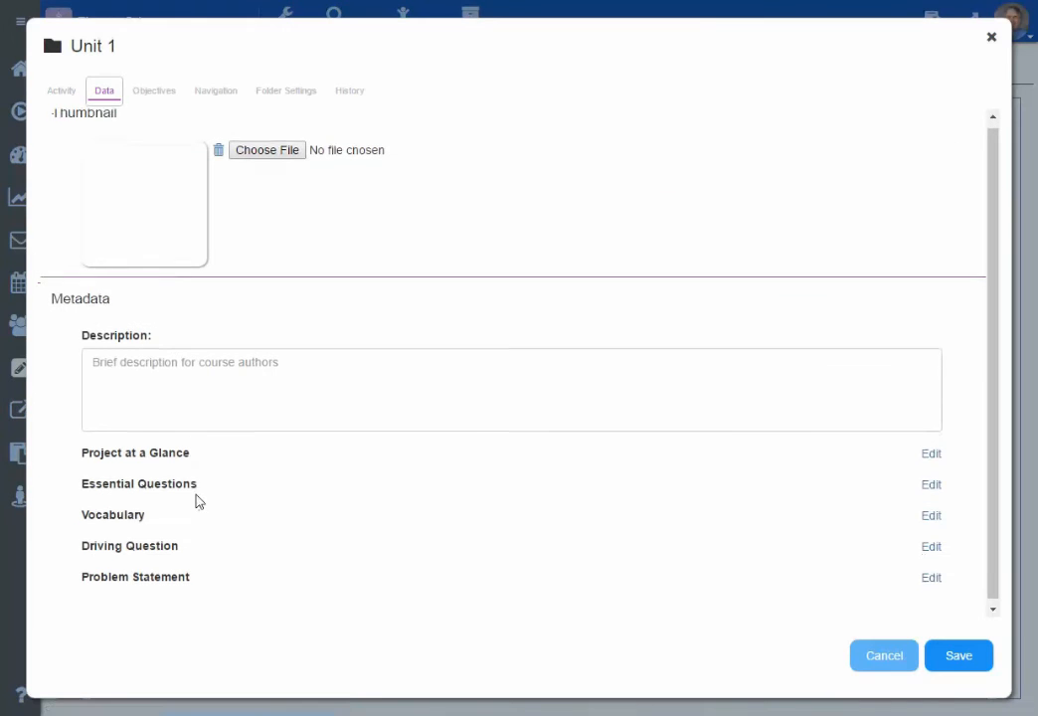
- Enter "Description of Unit 1" as the metadata description of the Unit 1 folder
{"action": "left_click", "coordinate": [199, 364]}
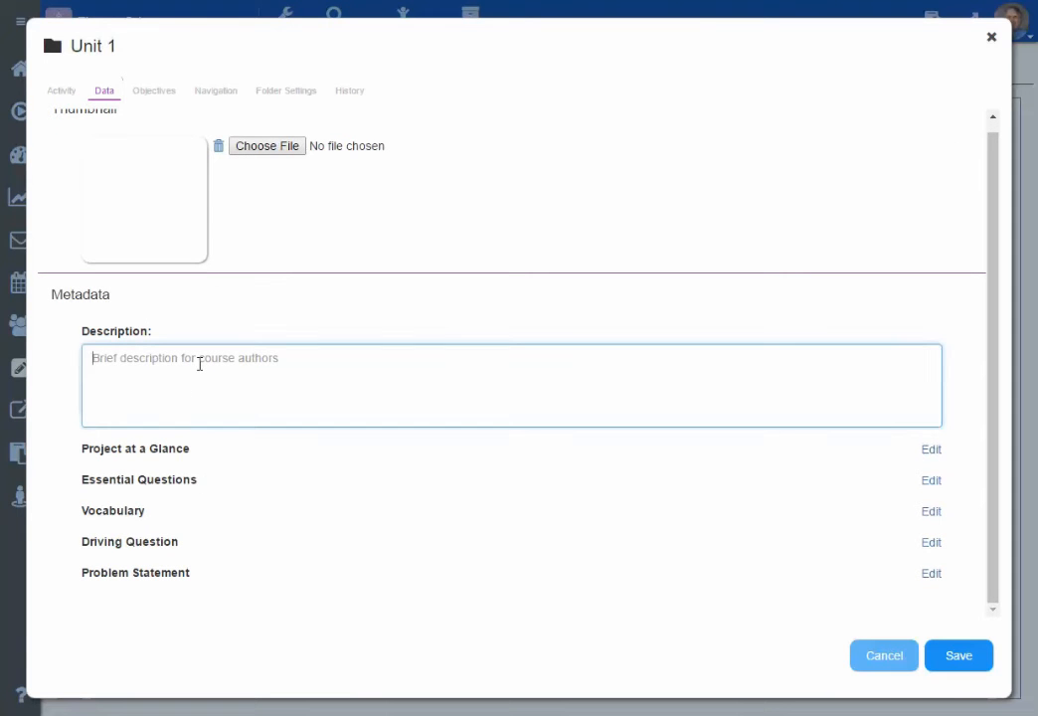
{"action": "type", "text": "Des"}
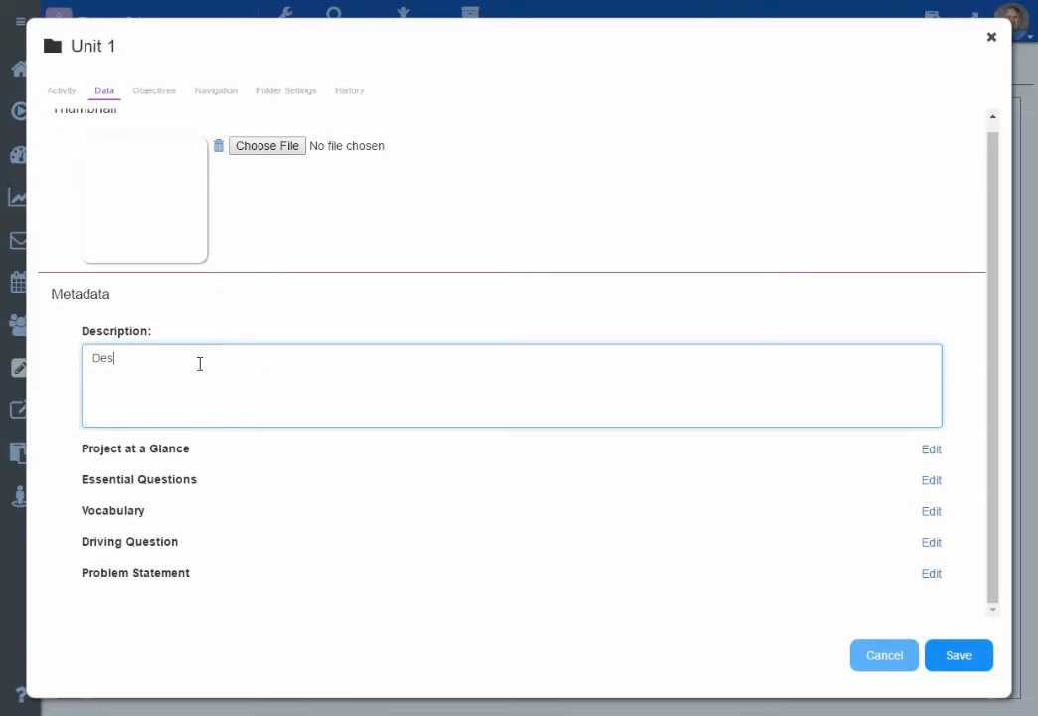
{"action": "type", "text": "cription of the f"}
{"action": "key", "text": "BackSpace"}
{"action": "key", "text": "BackSpace"}
{"action": "key", "text": "BackSpace"}
{"action": "key", "text": "BackSpace"}
{"action": "key", "text": "BackSpace"}
{"action": "type", "text": "Unit"}
- Save the Project at a Glance metadata as "Project at a glance, more information would go here about the project.", correcting its spelling
{"action": "left_click", "coordinate": [932, 454]}
{"action": "left_click", "coordinate": [315, 210]}
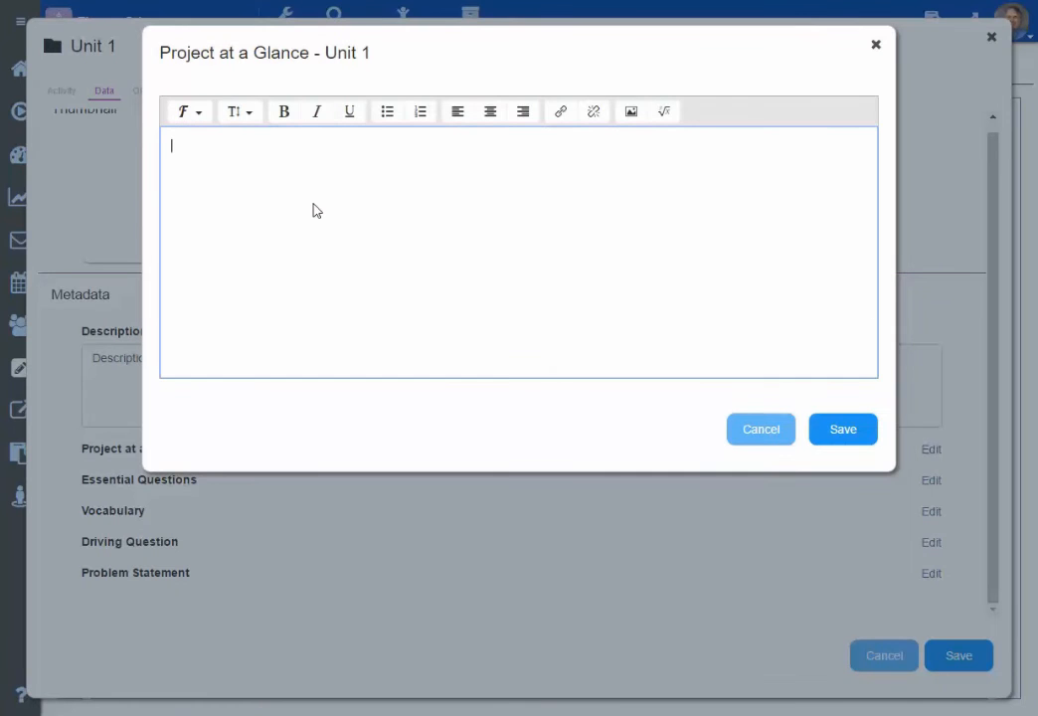
{"action": "type", "text": "Project at a glance, more information woudl go here ab"}
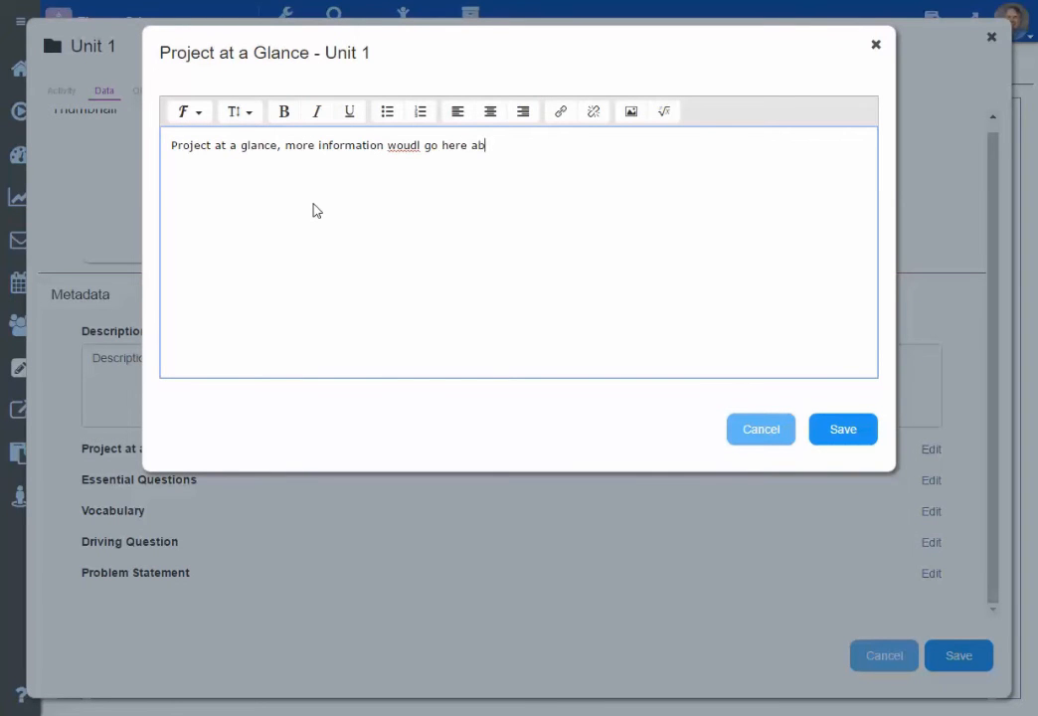
{"action": "type", "text": "out hte project."}
{"action": "right_click", "coordinate": [511, 145]}
{"action": "left_click", "coordinate": [517, 149]}
{"action": "right_click", "coordinate": [410, 145]}
{"action": "left_click", "coordinate": [427, 162]}
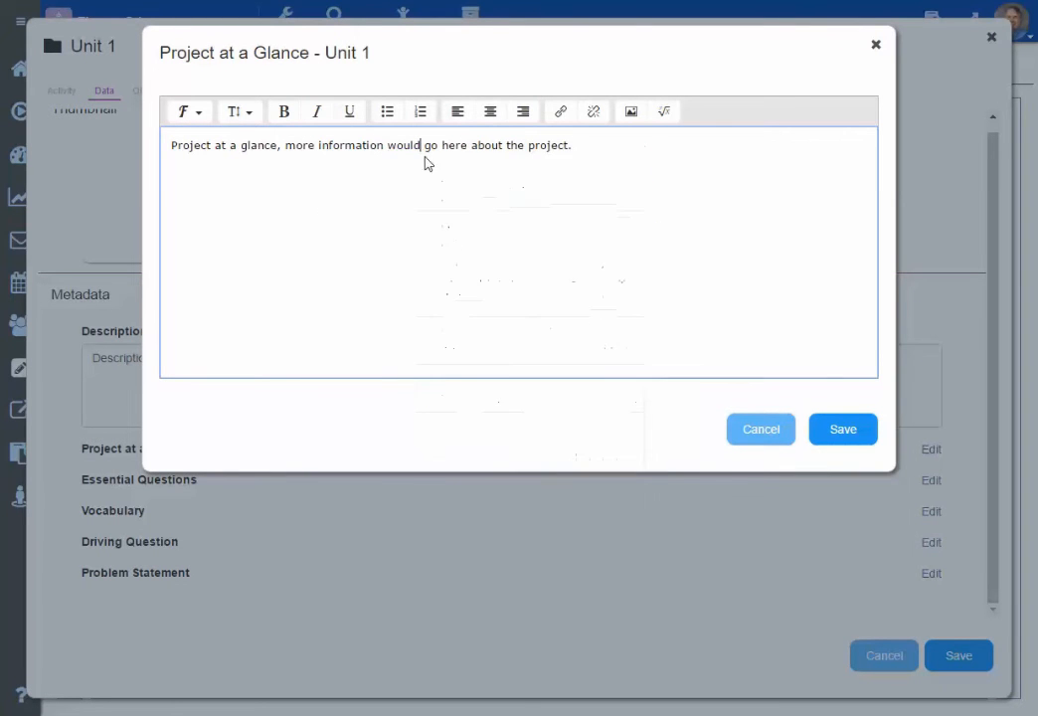
{"action": "left_click", "coordinate": [843, 429]}
- Fill in the Essential Questions metadata with "Essential Questions go here" and save it
{"action": "left_click", "coordinate": [932, 496]}
{"action": "left_click", "coordinate": [295, 178]}
{"action": "type", "text": "Essential Questin"}
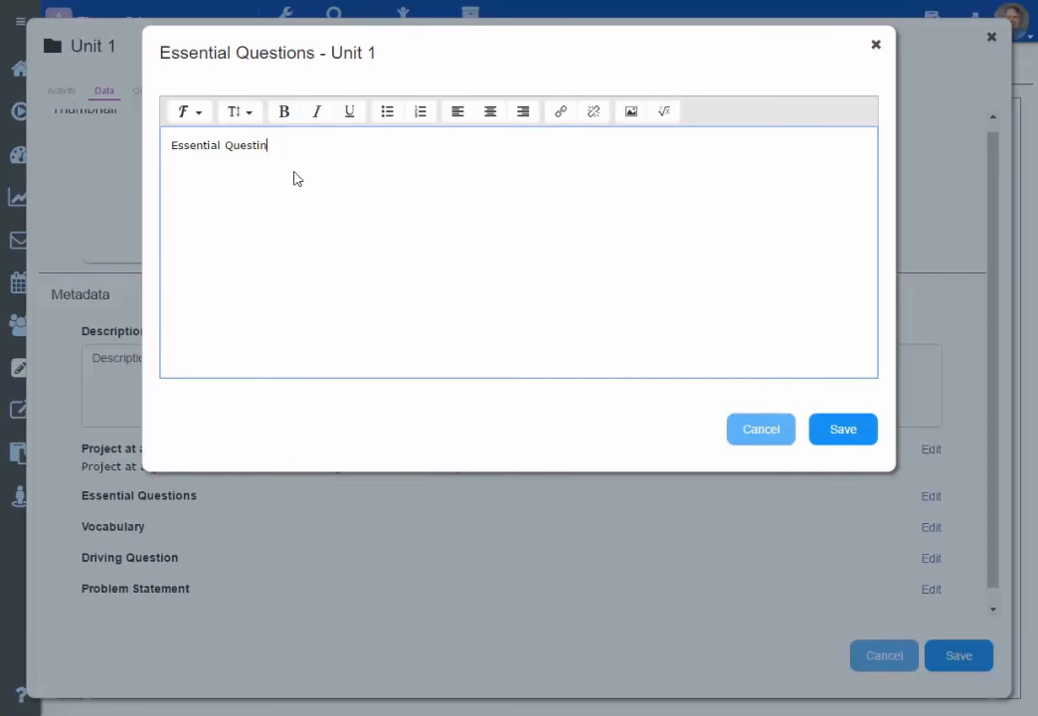
{"action": "key", "text": "BackSpace"}
{"action": "type", "text": "ons go here"}
{"action": "left_click", "coordinate": [844, 428]}
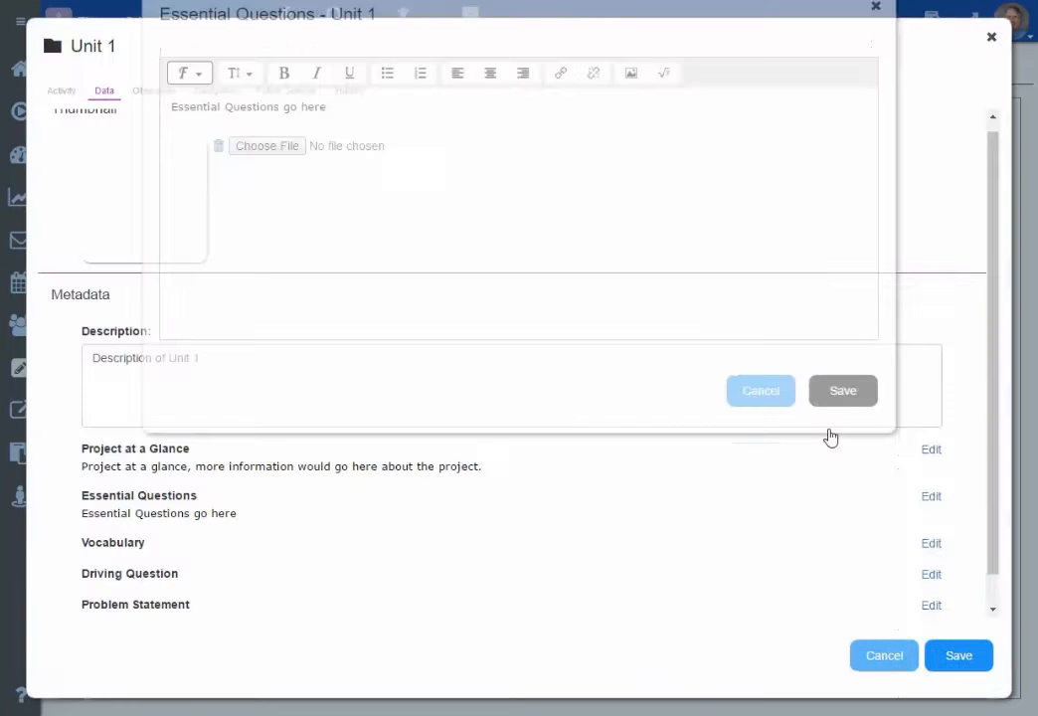
- Fill in the Vocabulary metadata with "Vocabulary is set up for the teacher to see this but not the students." and save it
{"action": "left_click", "coordinate": [932, 543]}
{"action": "left_click", "coordinate": [257, 177]}
{"action": "type", "text": "Vocabulary is set up for the"}
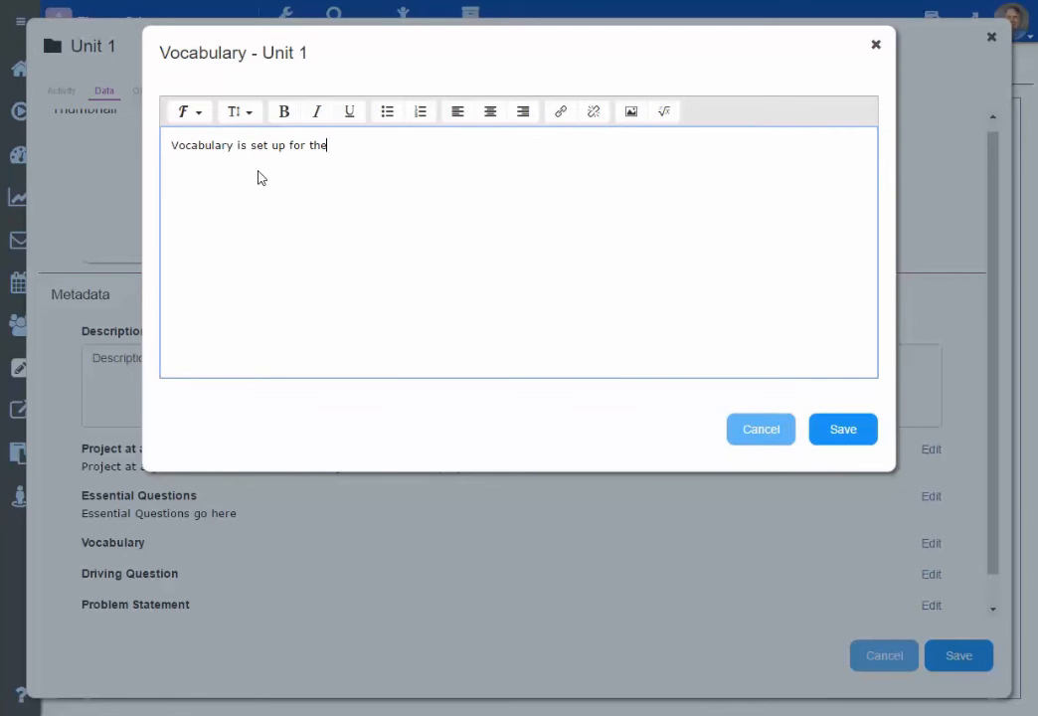
{"action": "type", "text": " teacher to see this but not the students."}
{"action": "left_click", "coordinate": [843, 429]}
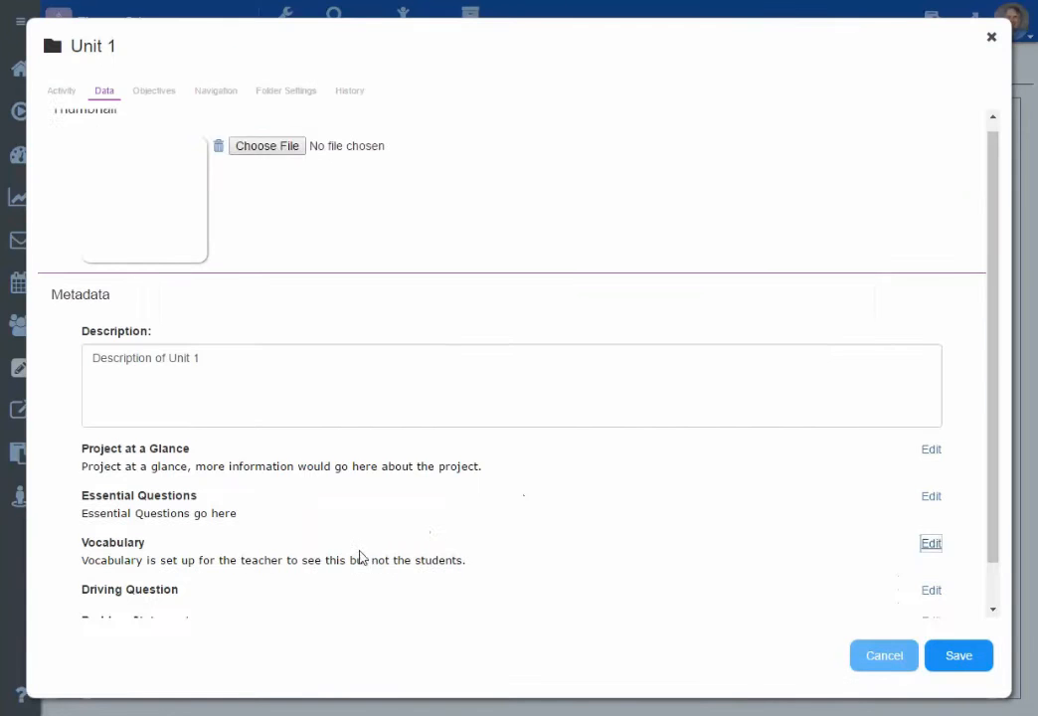
- Fill in the Driving Question metadata with "Driving question goes here" and save it
{"action": "scroll", "coordinate": [359, 557], "scroll_direction": "down", "scroll_amount": 1}
{"action": "left_click", "coordinate": [932, 543]}
{"action": "left_click", "coordinate": [209, 230]}
{"action": "type", "text": "Driving question goes her"}
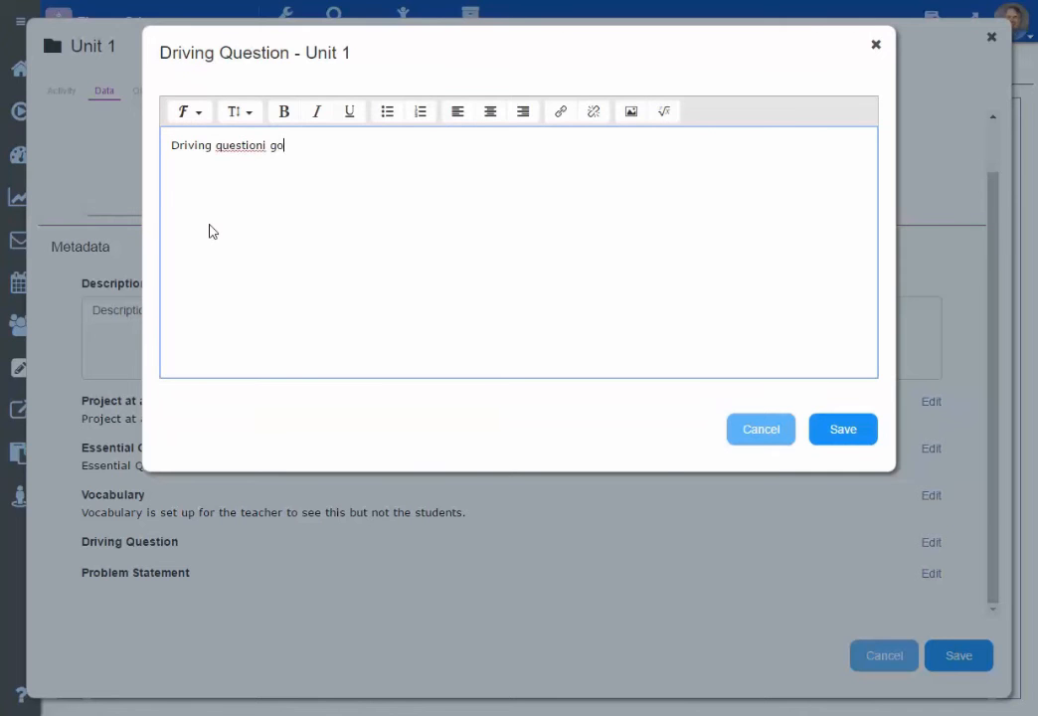
{"action": "type", "text": "e"}
{"action": "left_click", "coordinate": [843, 429]}
- Set the Problem Statement metadata to "Problem Statement that we are trying to solve." and save the Unit 1 folder
{"action": "left_click", "coordinate": [932, 573]}
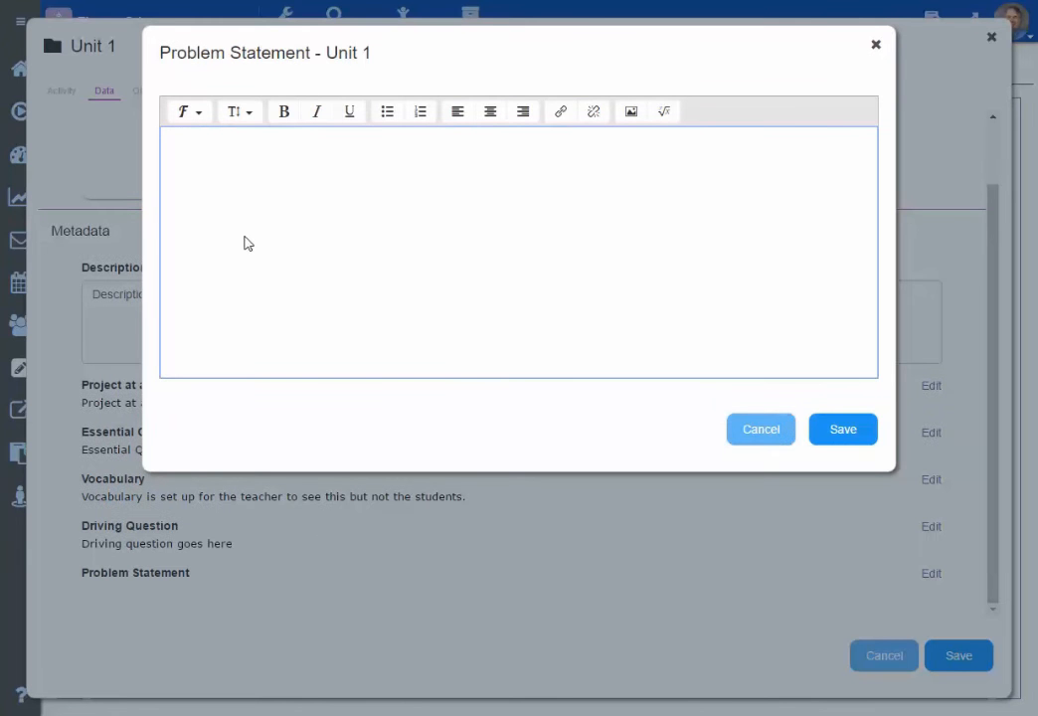
{"action": "left_click", "coordinate": [246, 242]}
{"action": "type", "text": "Problem Statement that we are tyr"}
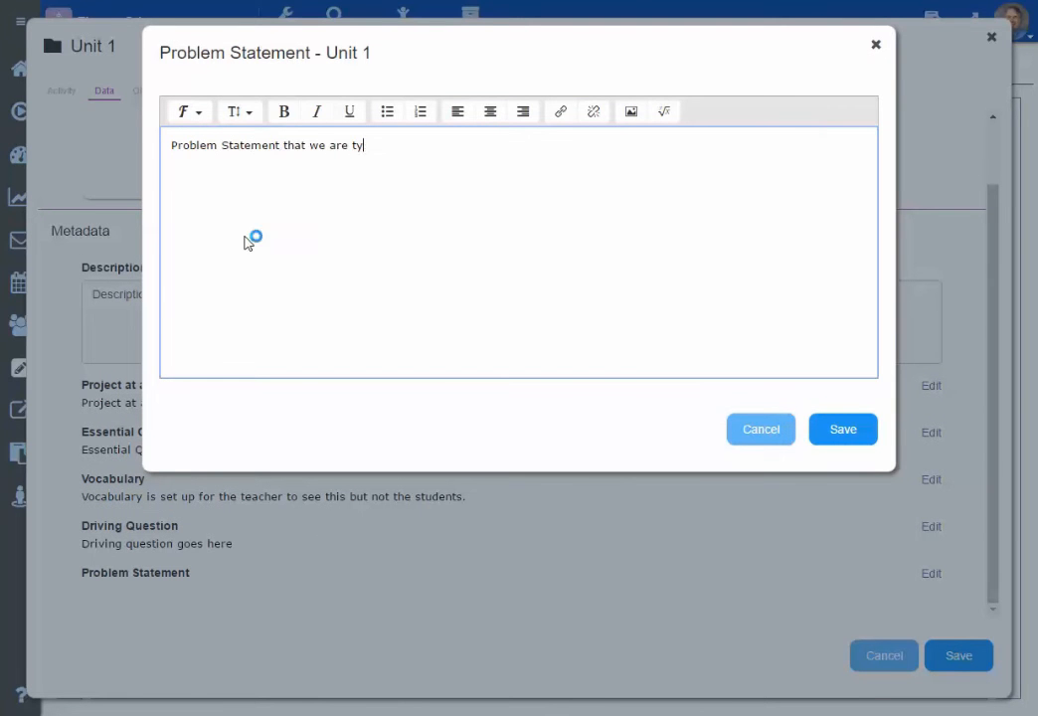
{"action": "type", "text": "rying to solve."}
{"action": "right_click", "coordinate": [368, 146]}
{"action": "left_click", "coordinate": [394, 159]}
{"action": "left_click", "coordinate": [833, 434]}
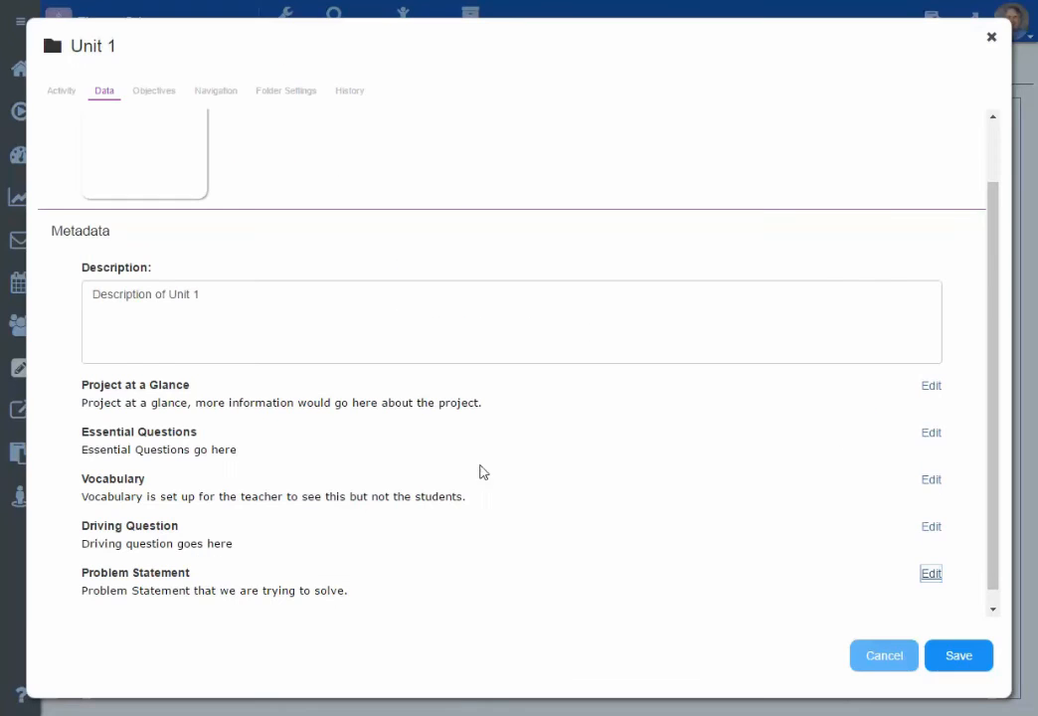
{"action": "left_click", "coordinate": [969, 664]}
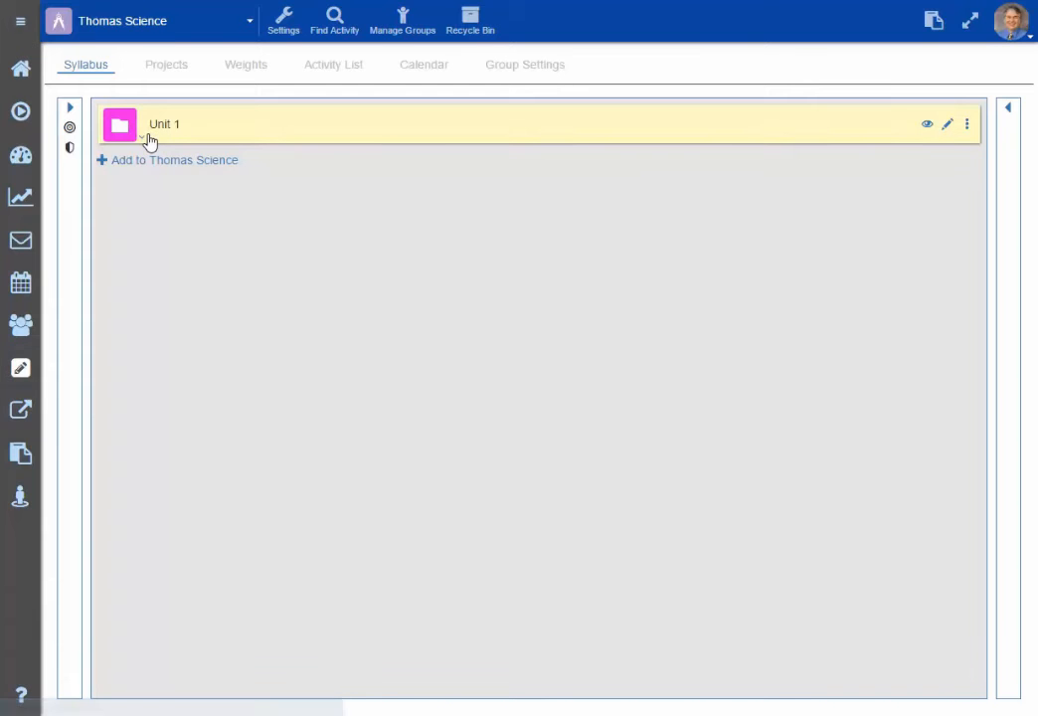
- Add a rich-text activity titled "My first item" to Unit 1 with the text "This is my first item in the course"
{"action": "left_click", "coordinate": [178, 128]}
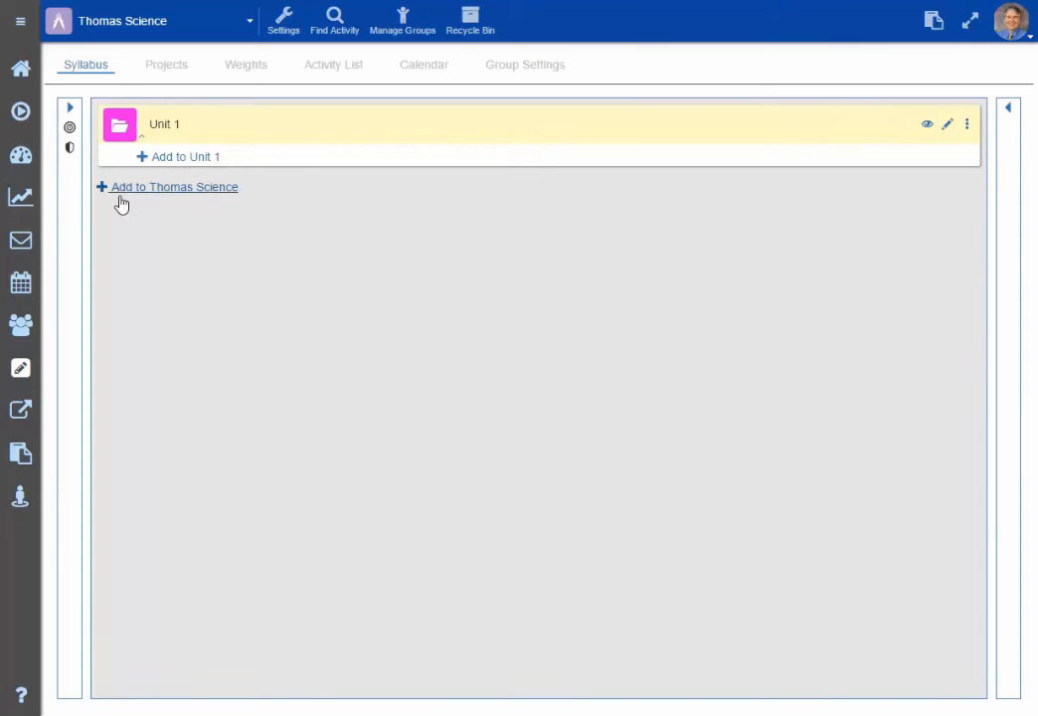
{"action": "left_click", "coordinate": [190, 163]}
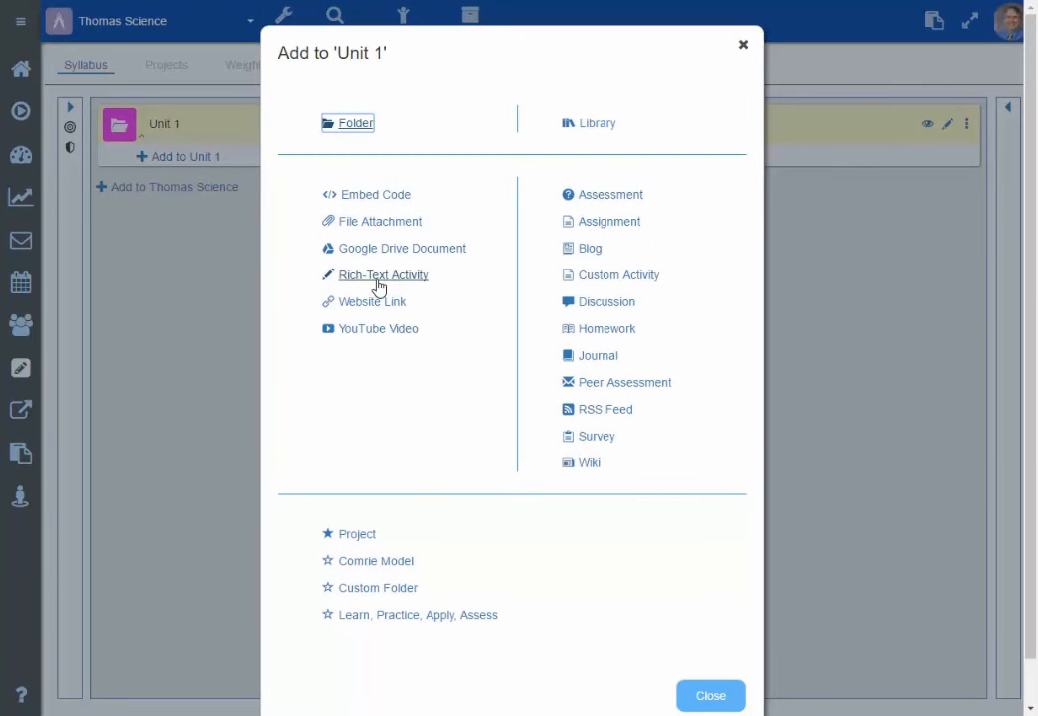
{"action": "left_click", "coordinate": [377, 283]}
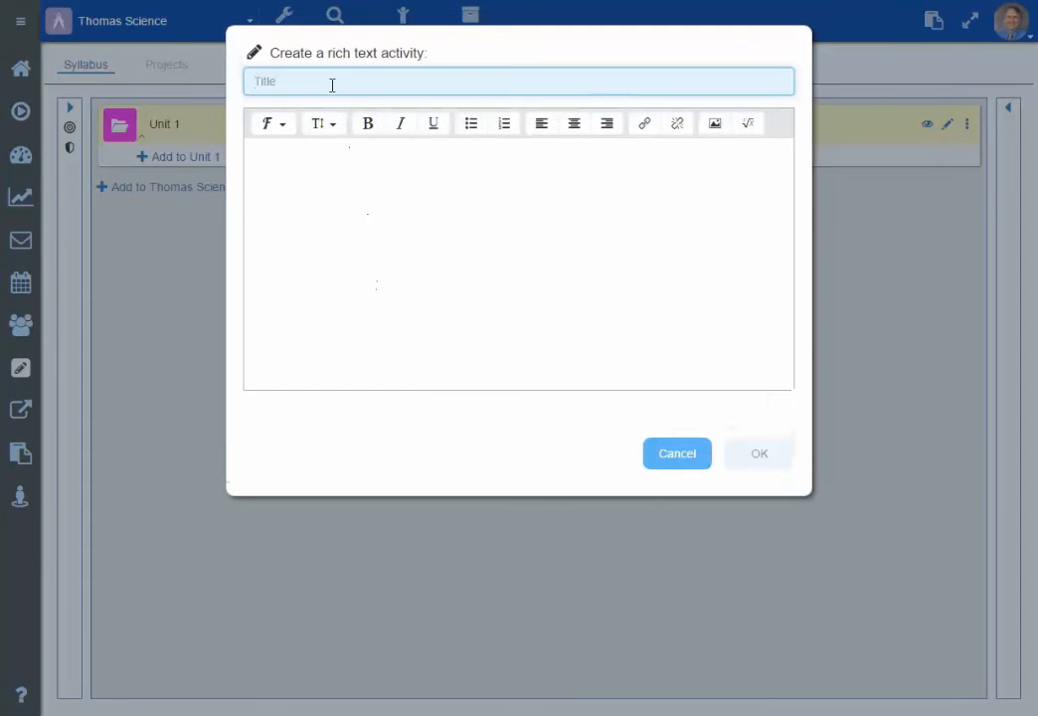
{"action": "type", "text": "My first item"}
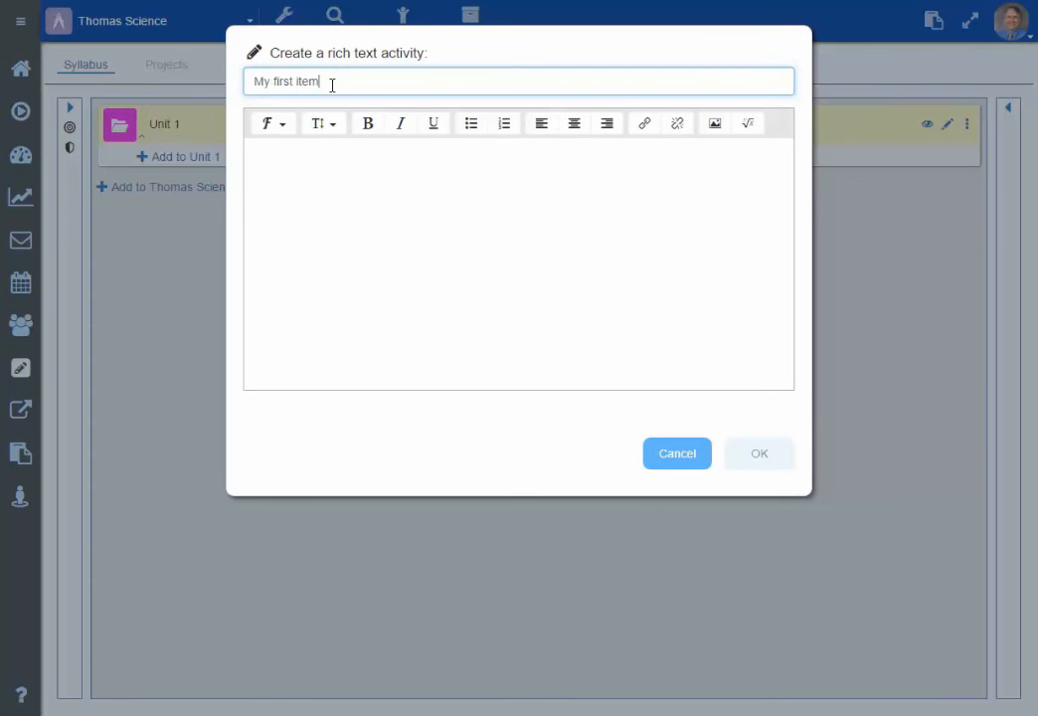
{"action": "key", "text": "Tab"}
{"action": "type", "text": "This is my first item in the course"}
{"action": "left_click", "coordinate": [759, 455]}
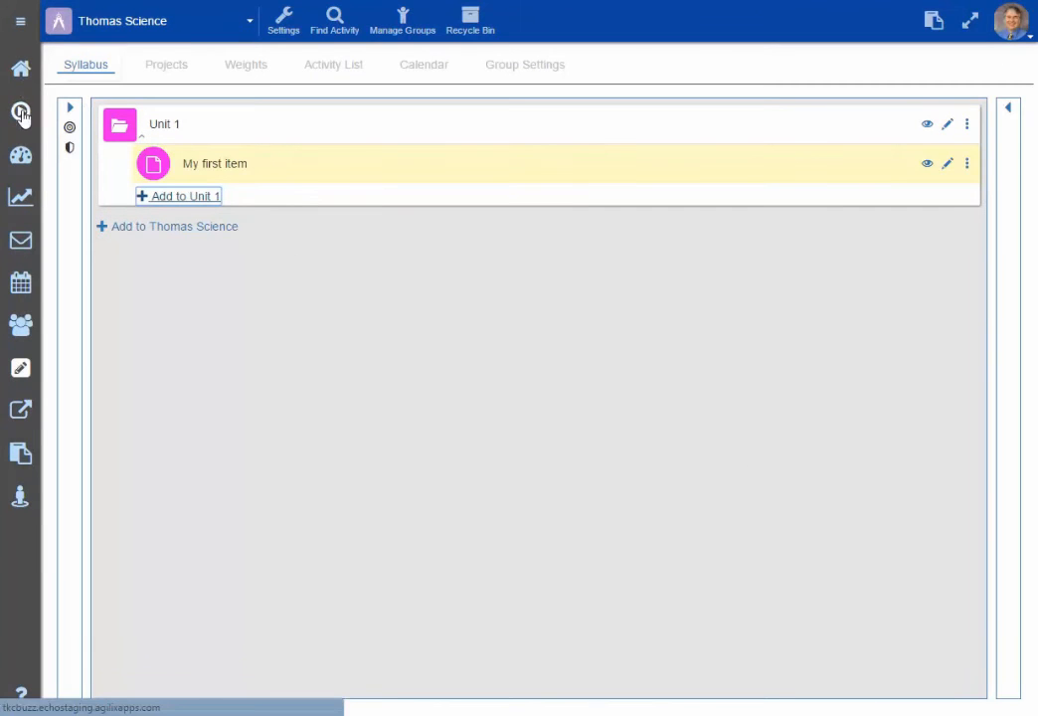
- View the course as displayed in its activity player, examining the welcome message and Unit 1's landing page text and metadata
{"action": "left_click", "coordinate": [20, 112]}
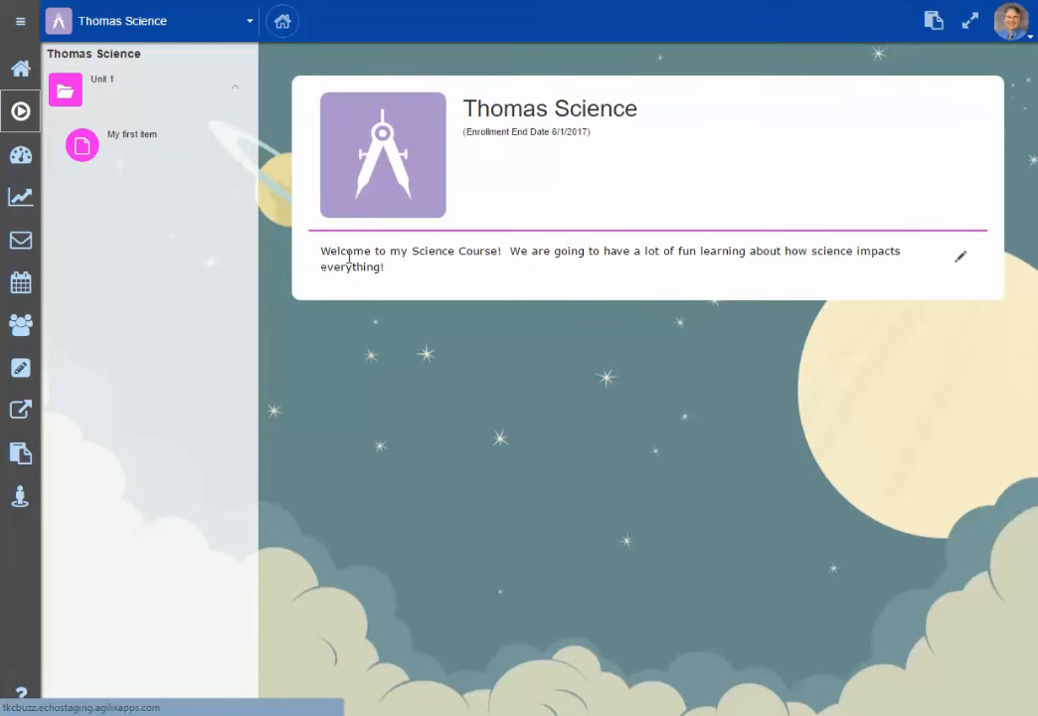
{"action": "left_click_drag", "start_coordinate": [319, 251], "coordinate": [406, 277]}
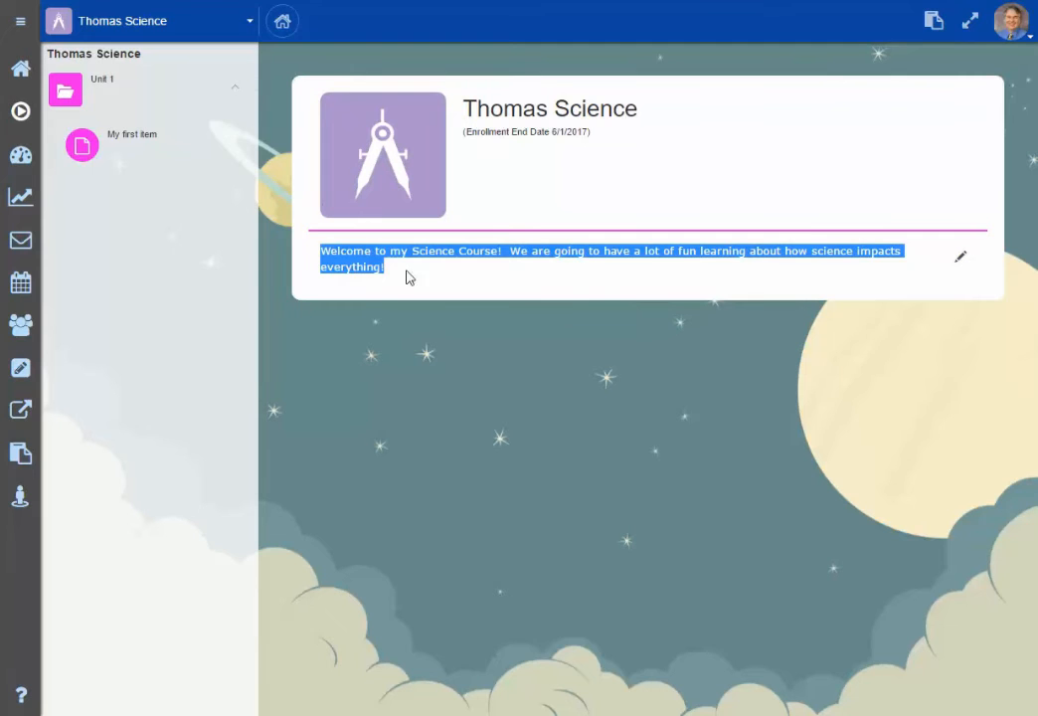
{"action": "left_click", "coordinate": [115, 95]}
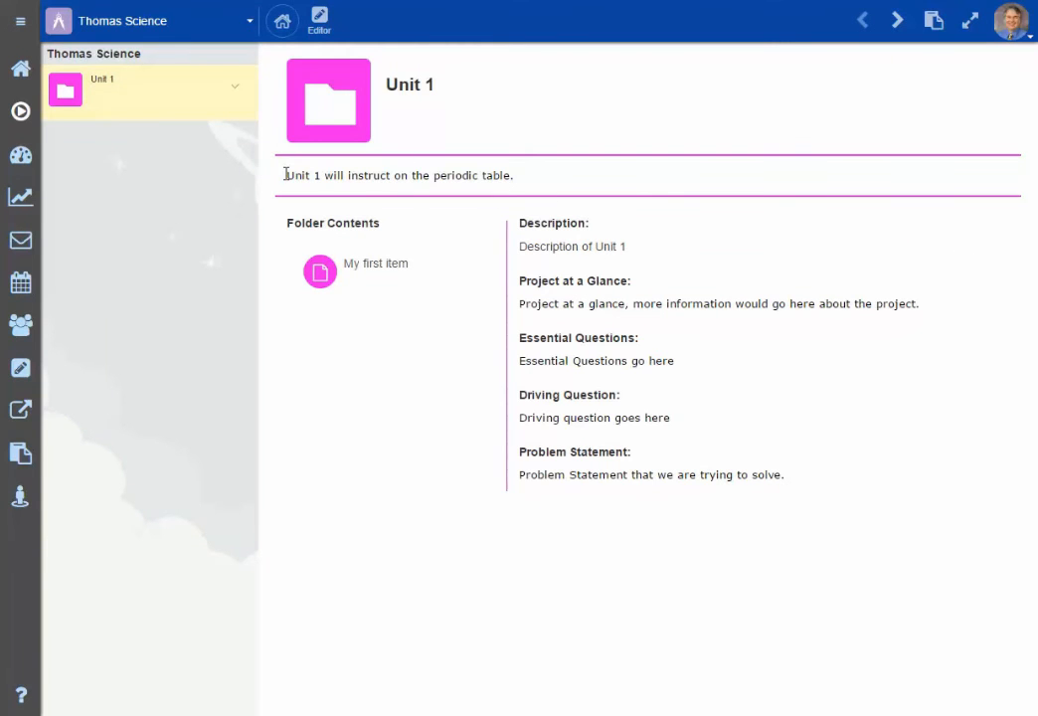
{"action": "left_click_drag", "start_coordinate": [285, 175], "coordinate": [554, 176]}
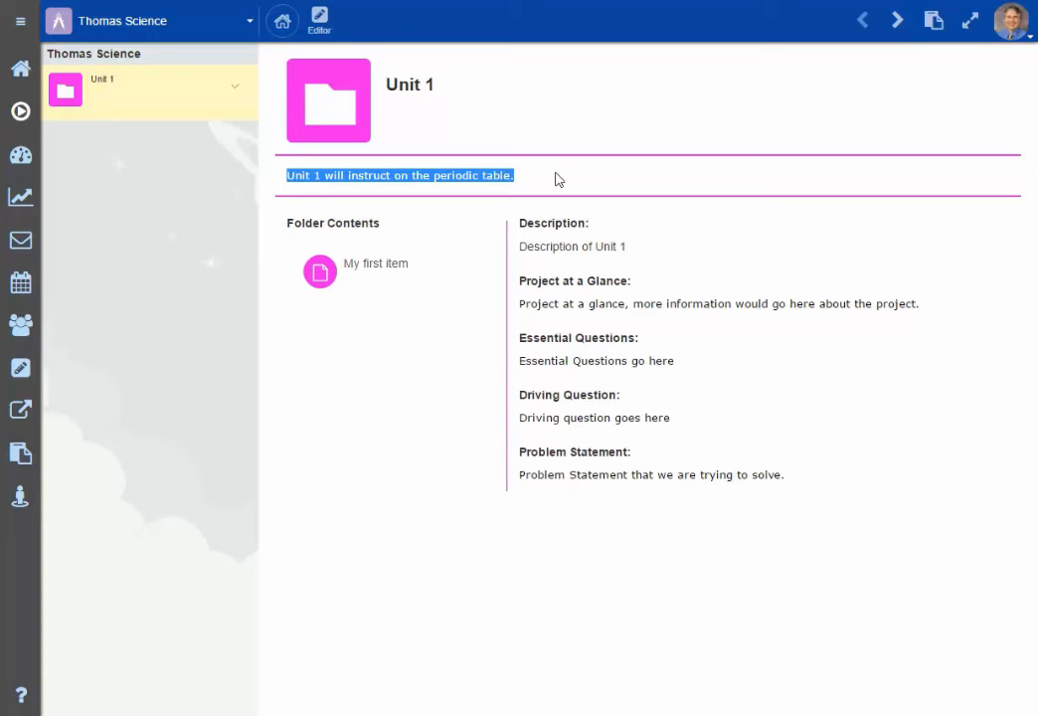
{"action": "left_click_drag", "start_coordinate": [526, 247], "coordinate": [598, 246]}
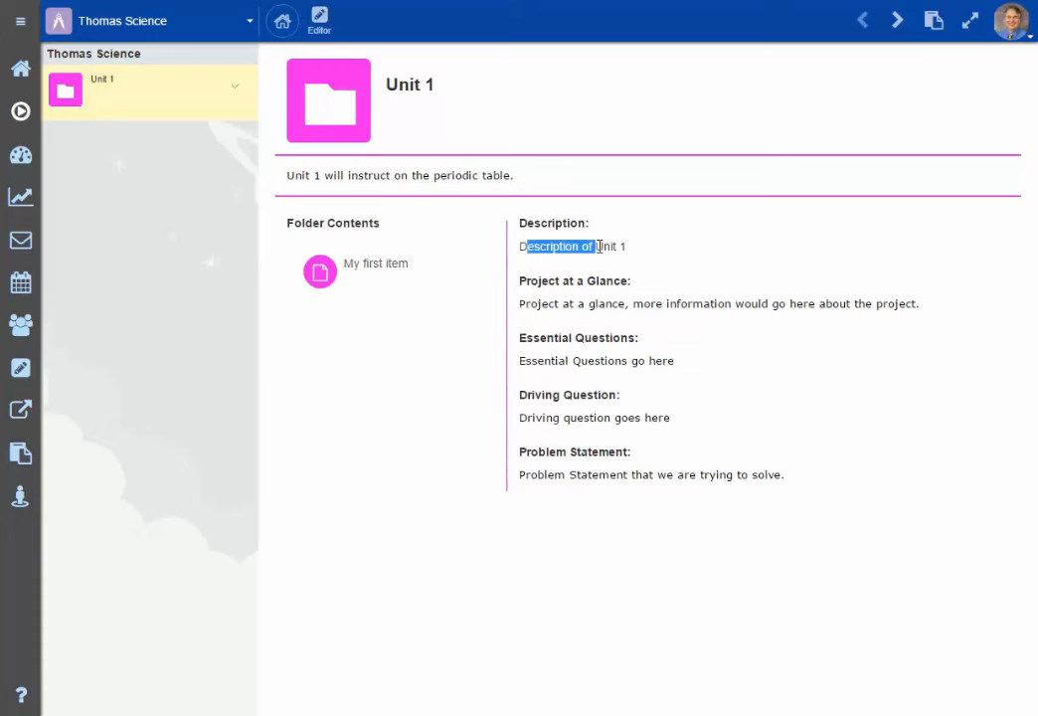
{"action": "left_click_drag", "start_coordinate": [542, 304], "coordinate": [620, 303]}
{"action": "left_click_drag", "start_coordinate": [544, 361], "coordinate": [650, 361]}
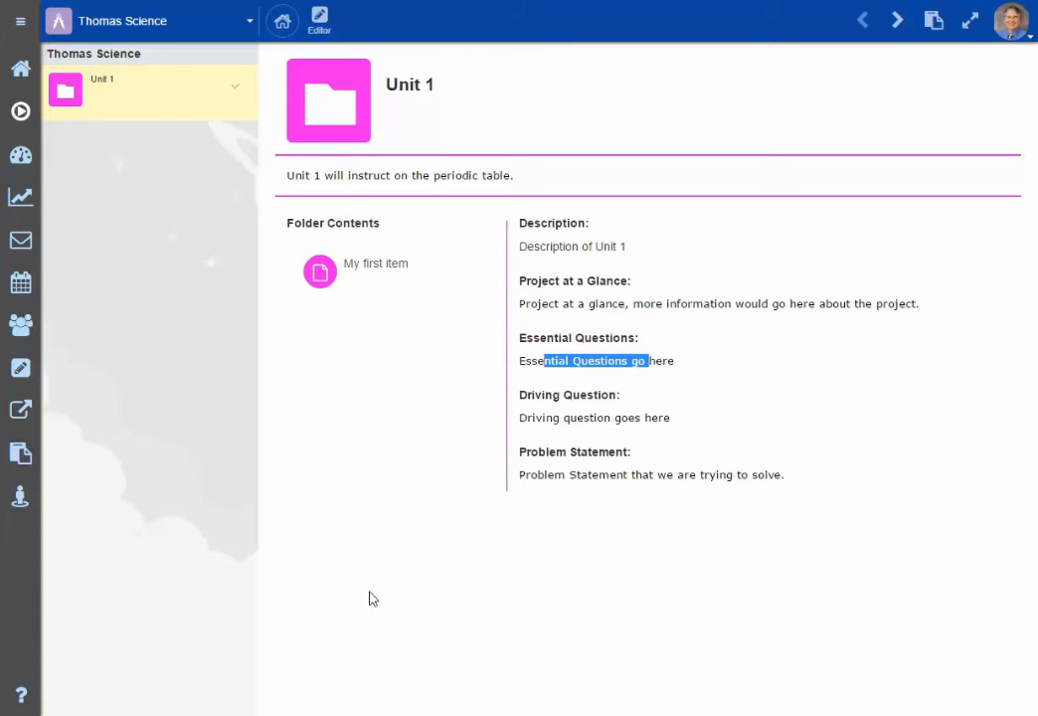
- View the Unit 1 page in full screen and back, look at My first item, and return to the Unit 1 page
{"action": "left_click", "coordinate": [973, 32]}
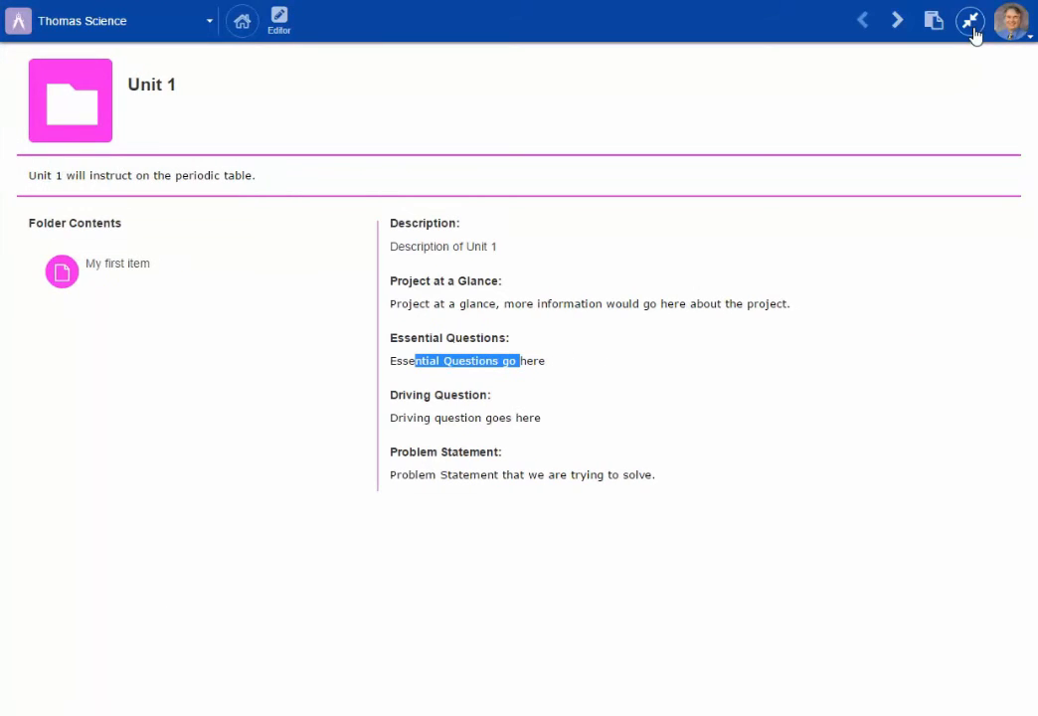
{"action": "left_click", "coordinate": [973, 32]}
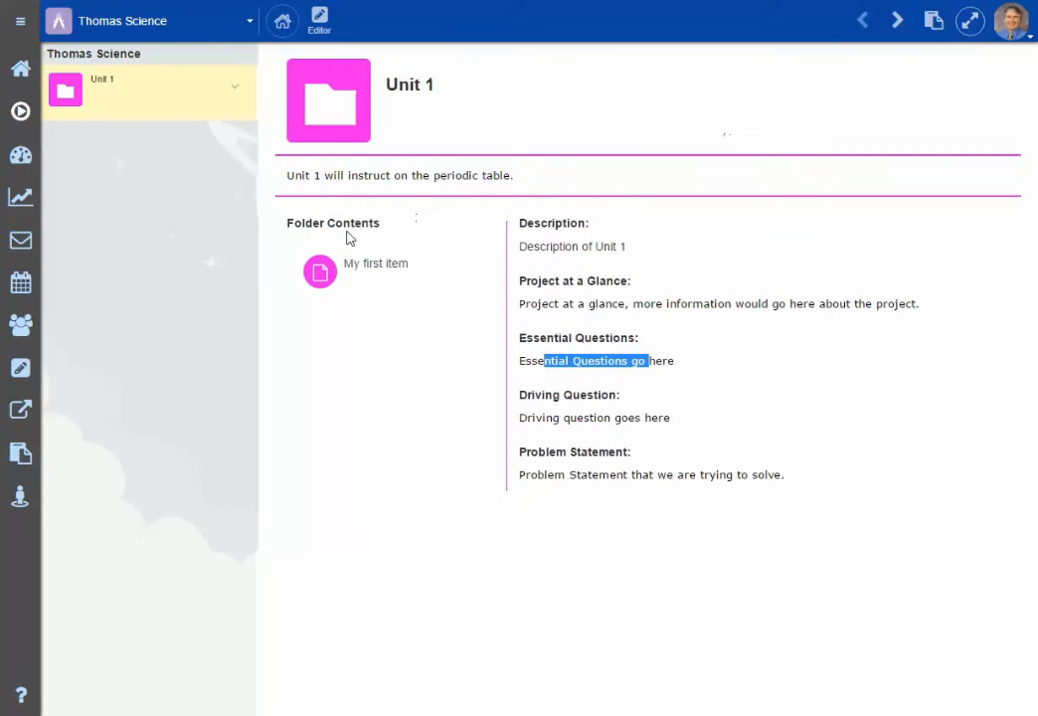
{"action": "left_click", "coordinate": [367, 269]}
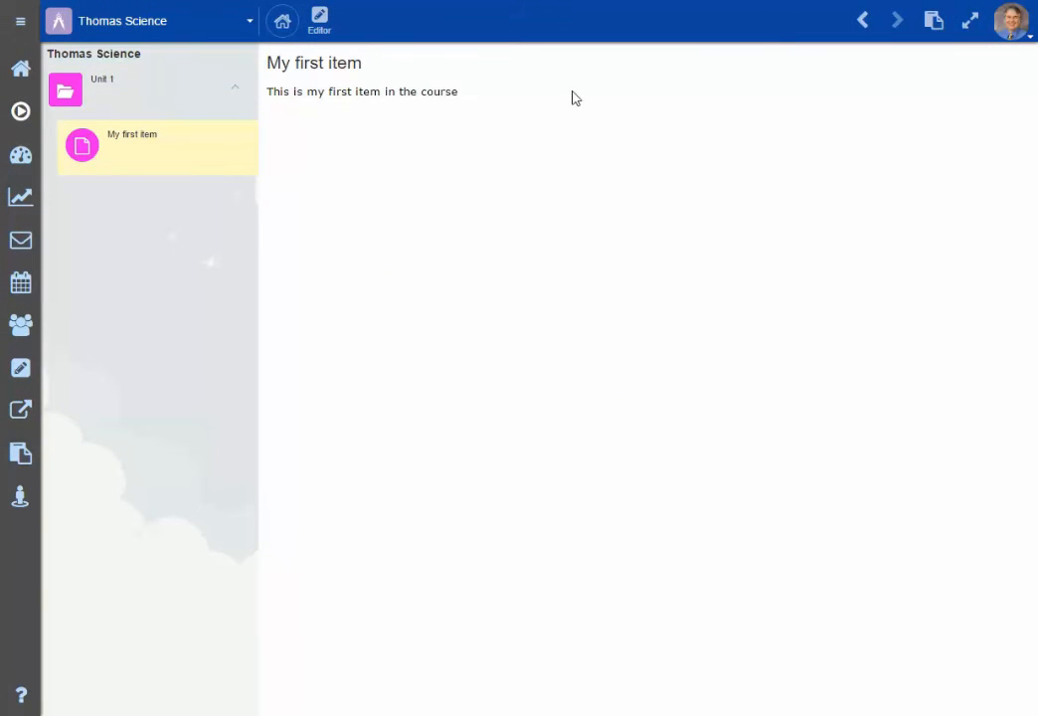
{"action": "left_click", "coordinate": [87, 98]}
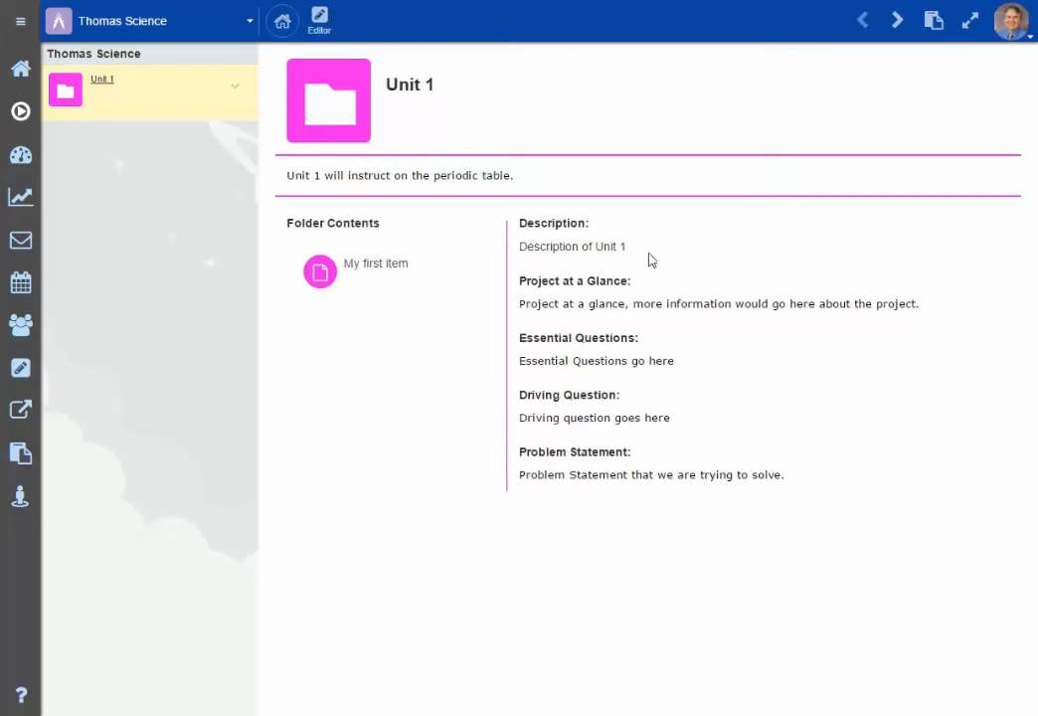
- Return to the course editor and search the Digital Library's FLVS Unlock collection for "science" content to add to Unit 1
{"action": "left_click", "coordinate": [21, 368]}
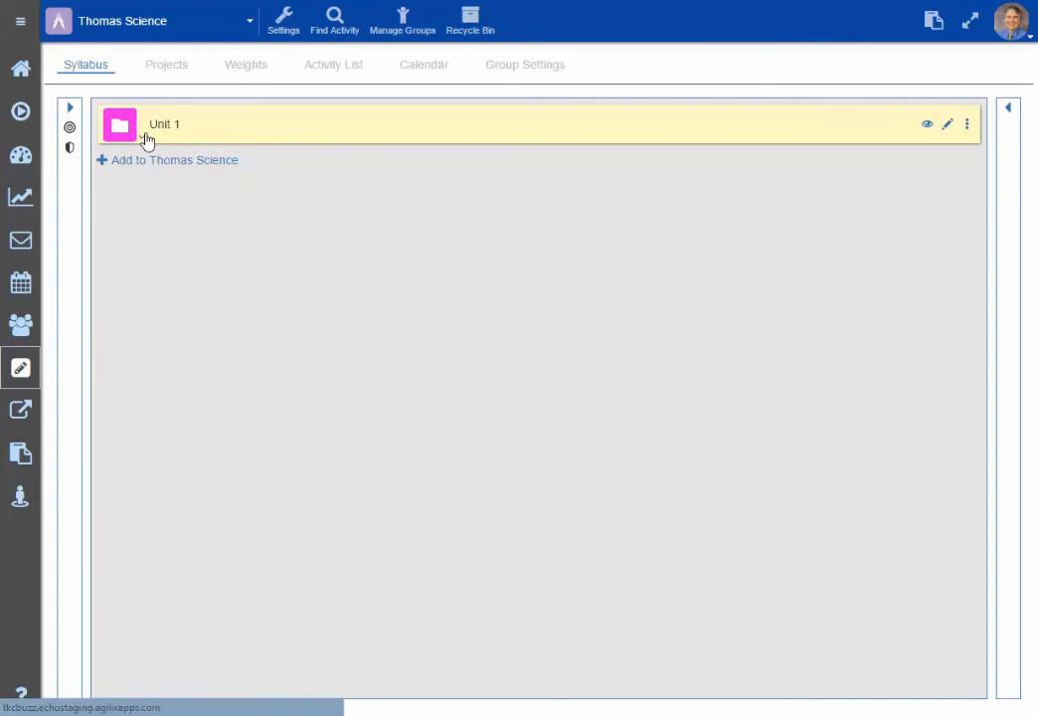
{"action": "left_click", "coordinate": [144, 138]}
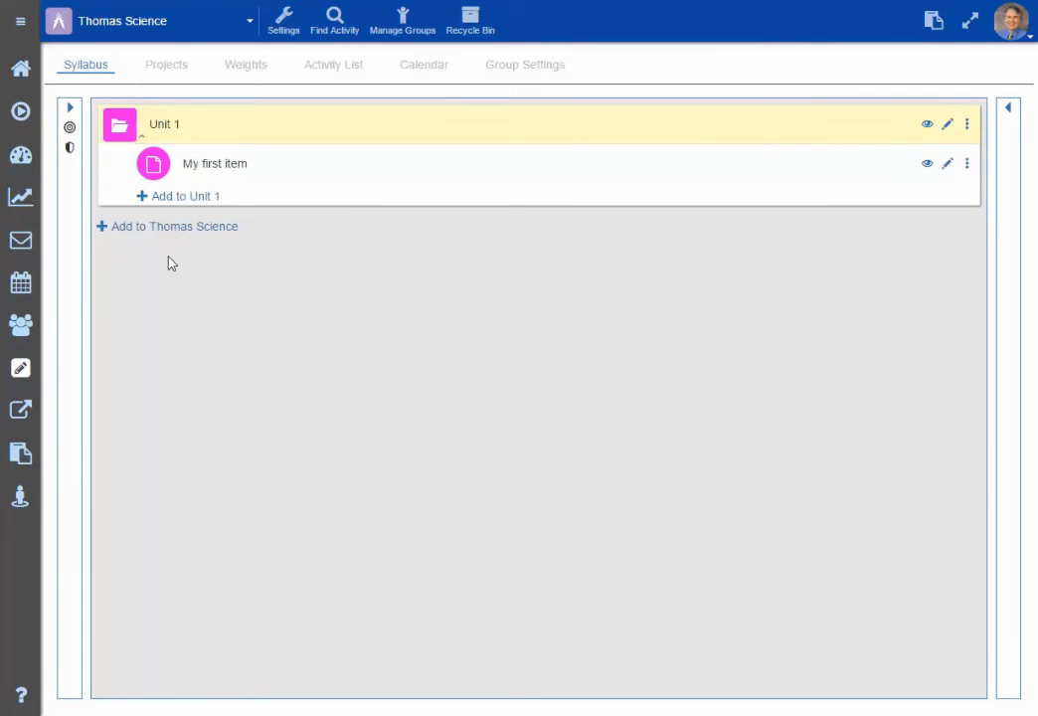
{"action": "left_click", "coordinate": [188, 198]}
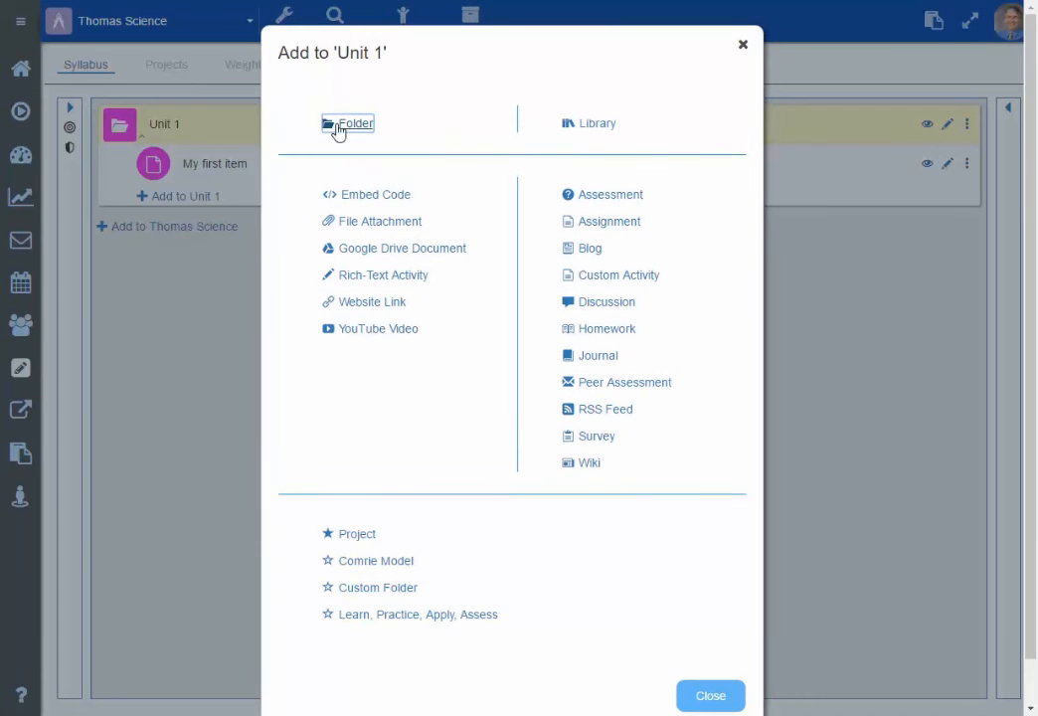
{"action": "left_click", "coordinate": [601, 127]}
{"action": "left_click", "coordinate": [234, 88]}
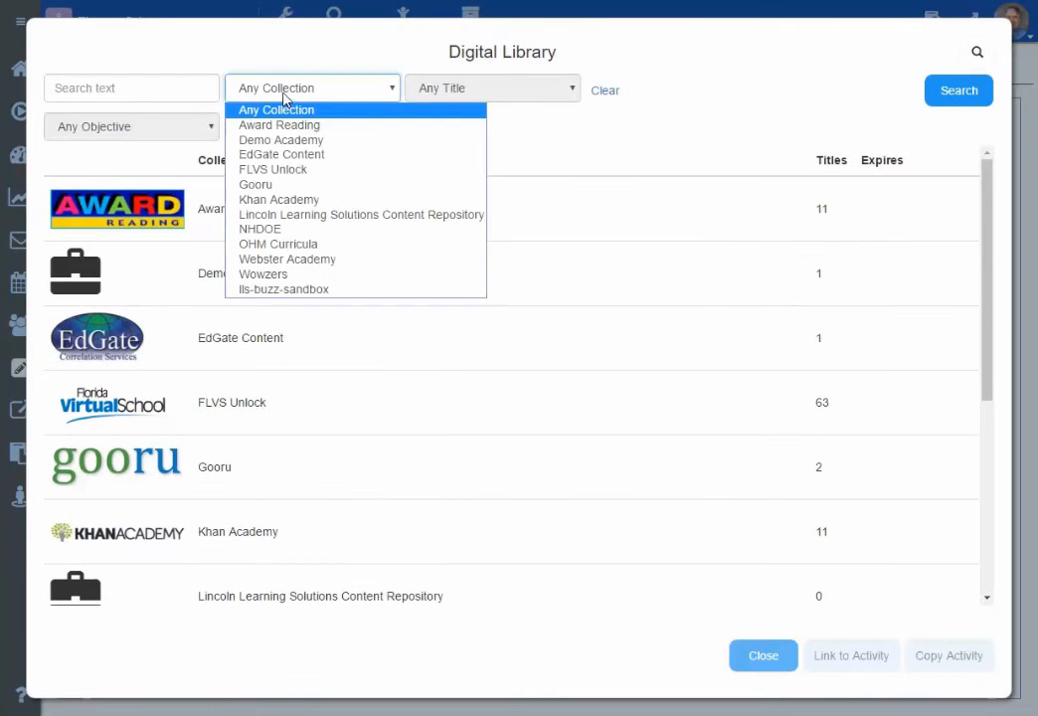
{"action": "left_click", "coordinate": [343, 170]}
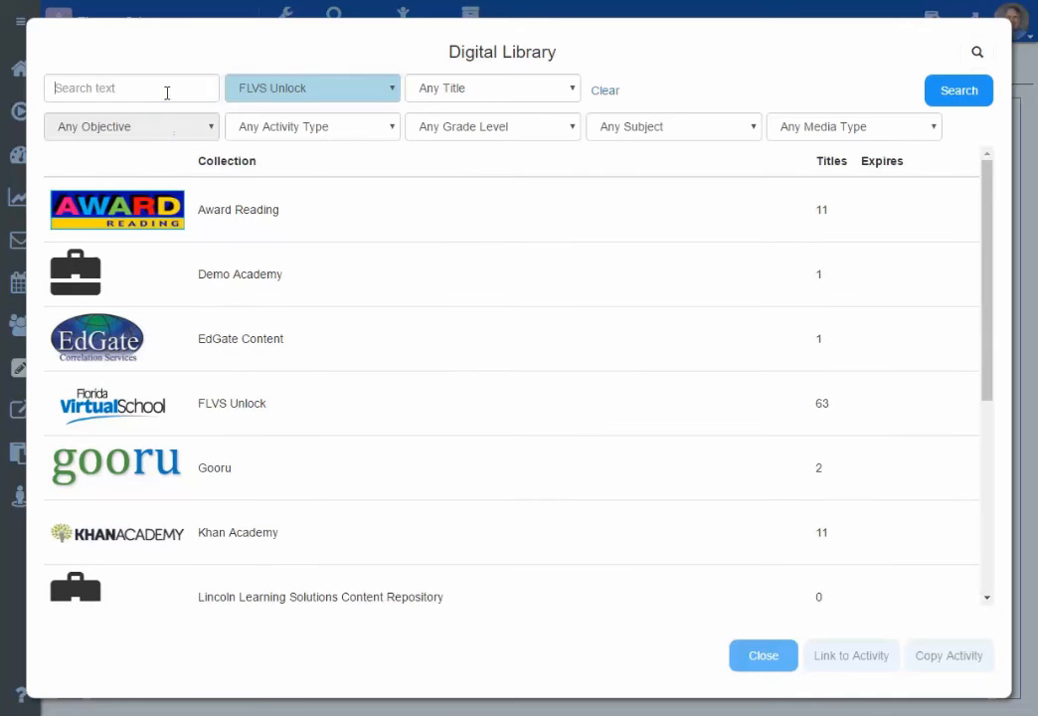
{"action": "left_click", "coordinate": [167, 91]}
{"action": "type", "text": "scienc"}
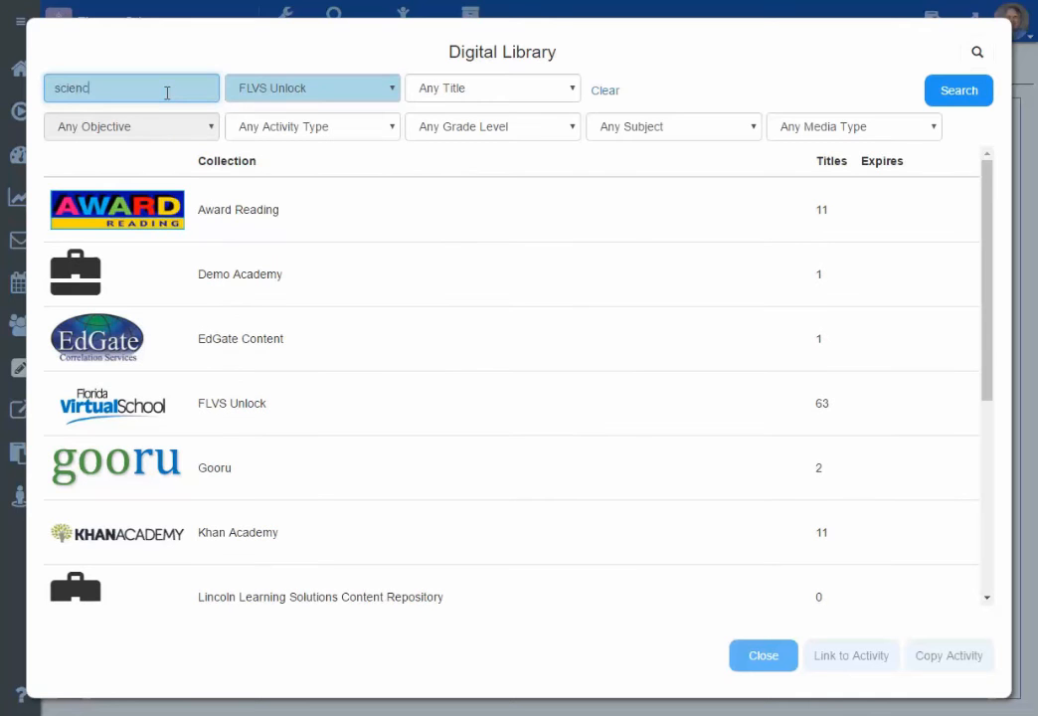
{"action": "type", "text": "e"}
{"action": "key", "text": "Return"}
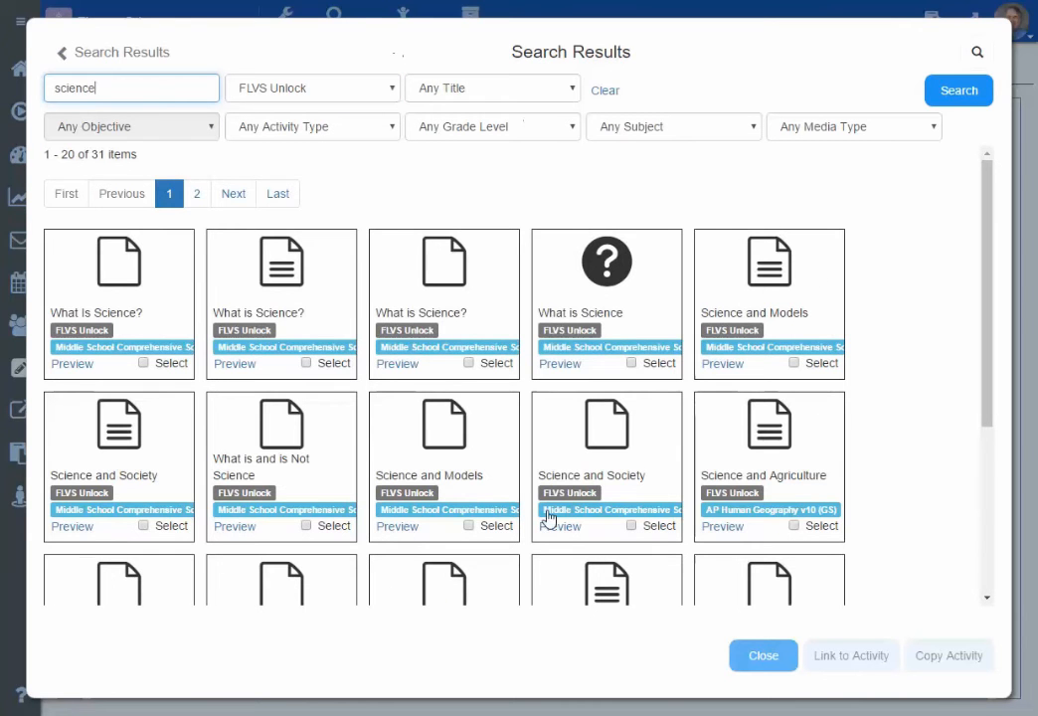
- Link the What is Science?, What is Computer Science? and Computer Science Lab: Picture library activities into Unit 1
{"action": "left_click", "coordinate": [468, 362]}
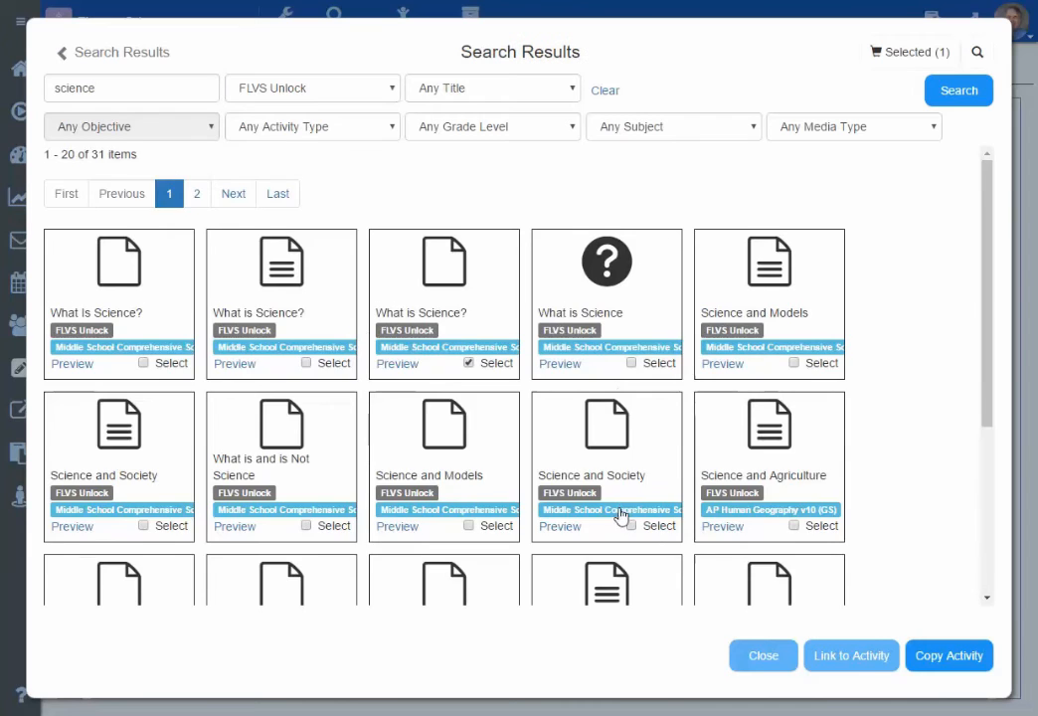
{"action": "scroll", "coordinate": [622, 514], "scroll_direction": "down", "scroll_amount": 3}
{"action": "left_click", "coordinate": [630, 413]}
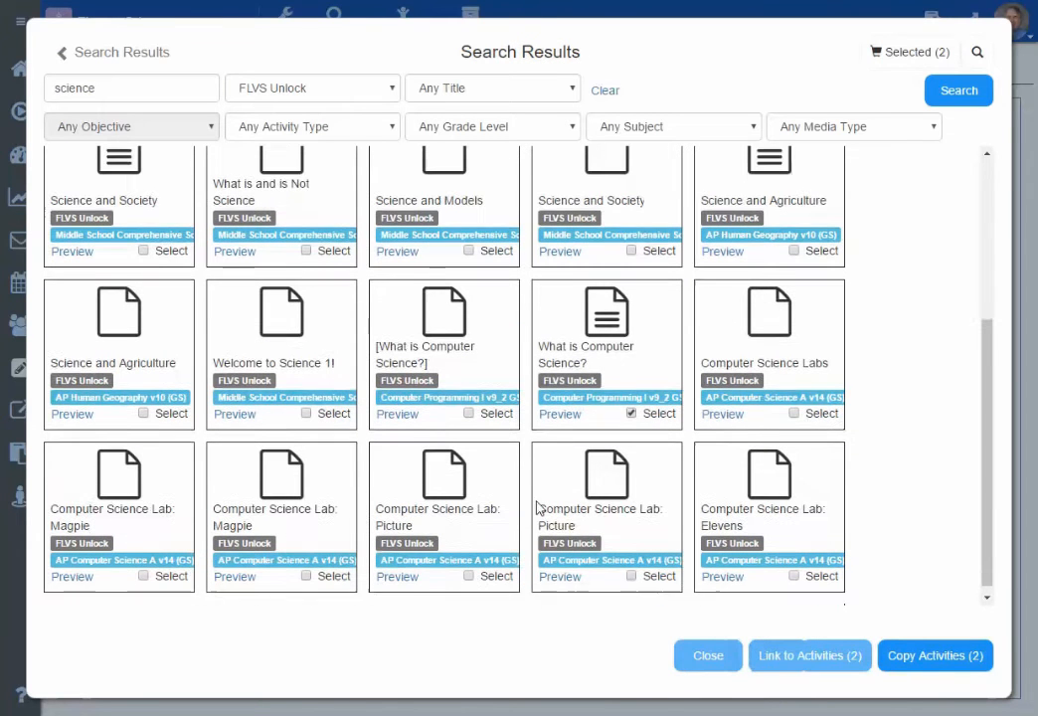
{"action": "left_click", "coordinate": [469, 568]}
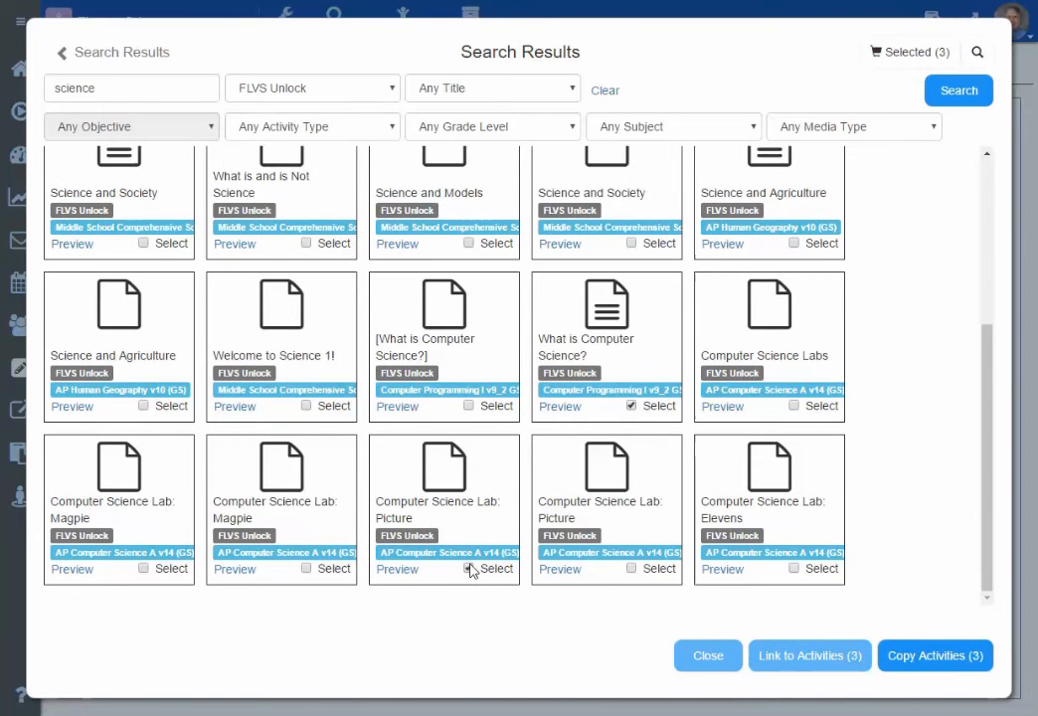
{"action": "left_click", "coordinate": [800, 658]}
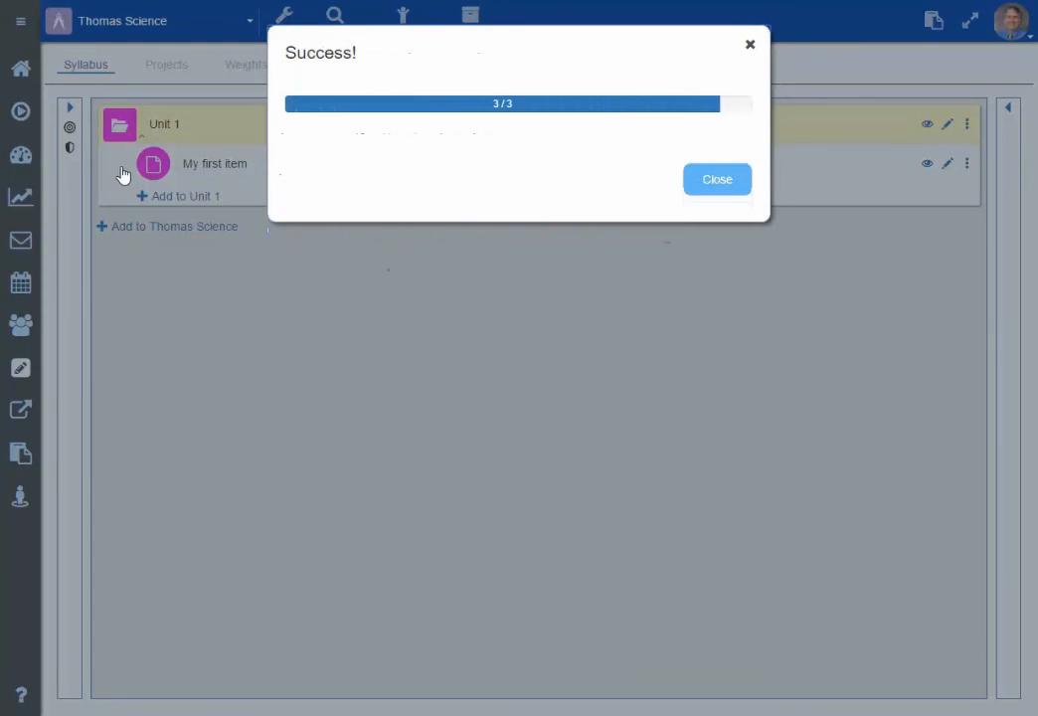
{"action": "left_click", "coordinate": [723, 189]}
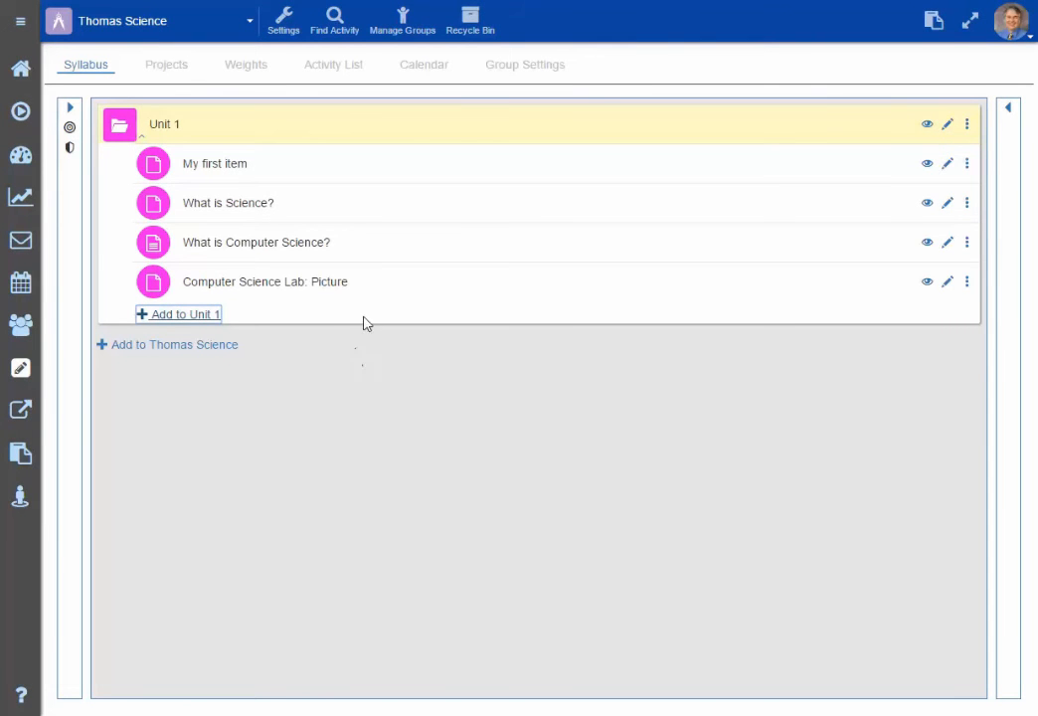
- Look at the file attachment upload option for Unit 1 and the activity details of My first item
{"action": "left_click", "coordinate": [185, 314]}
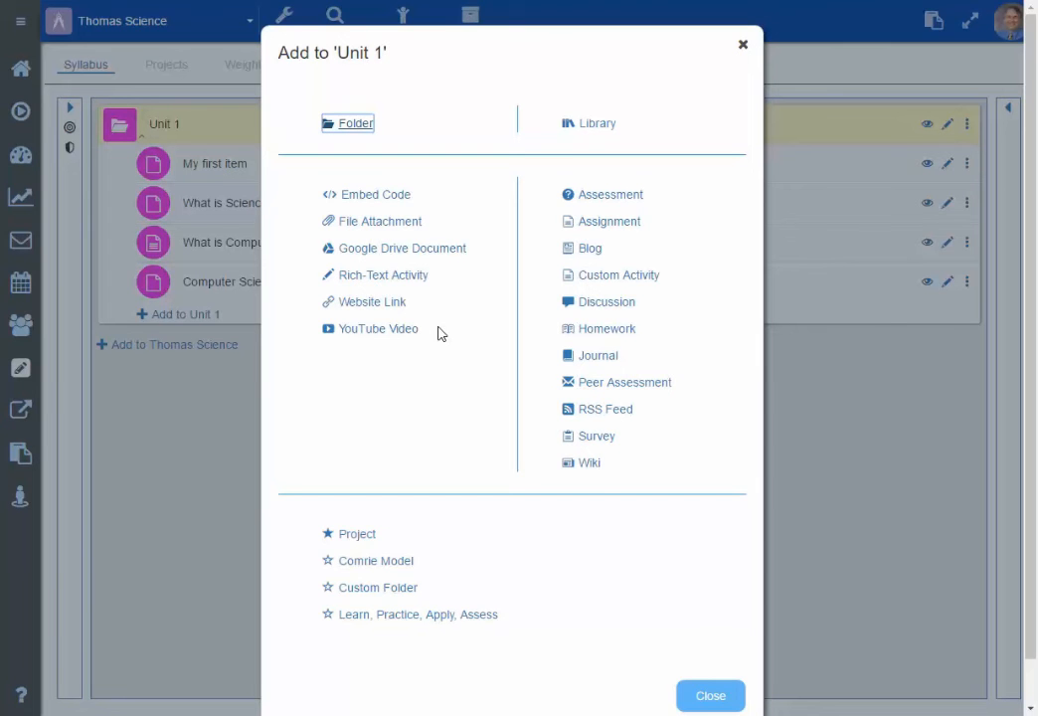
{"action": "left_click", "coordinate": [370, 223]}
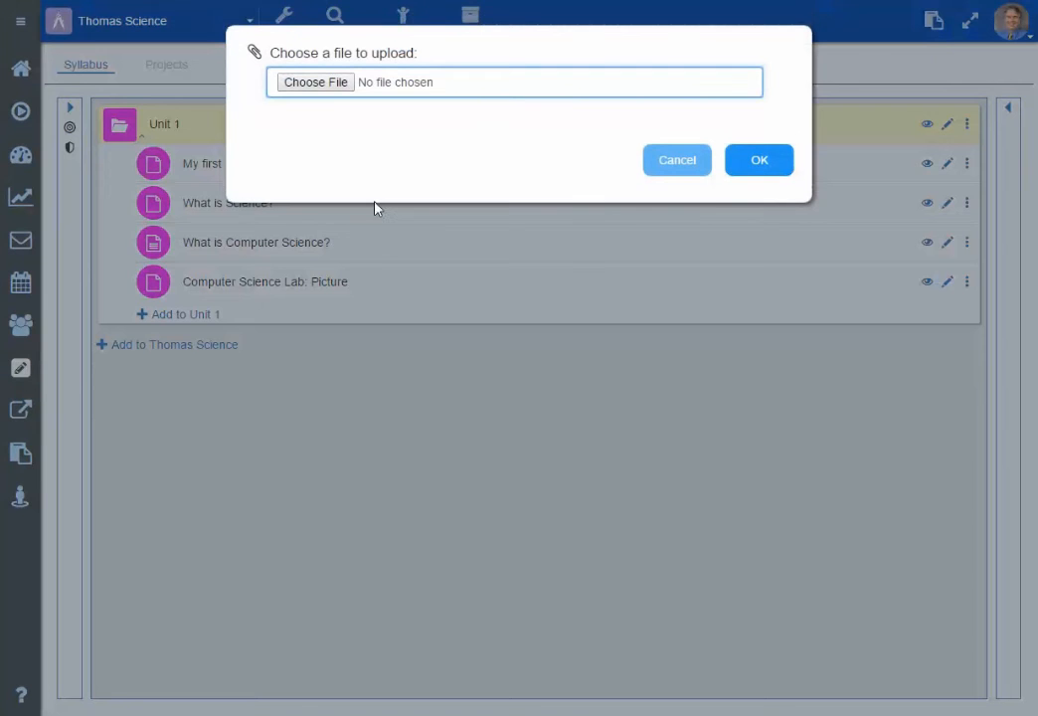
{"action": "left_click", "coordinate": [697, 175]}
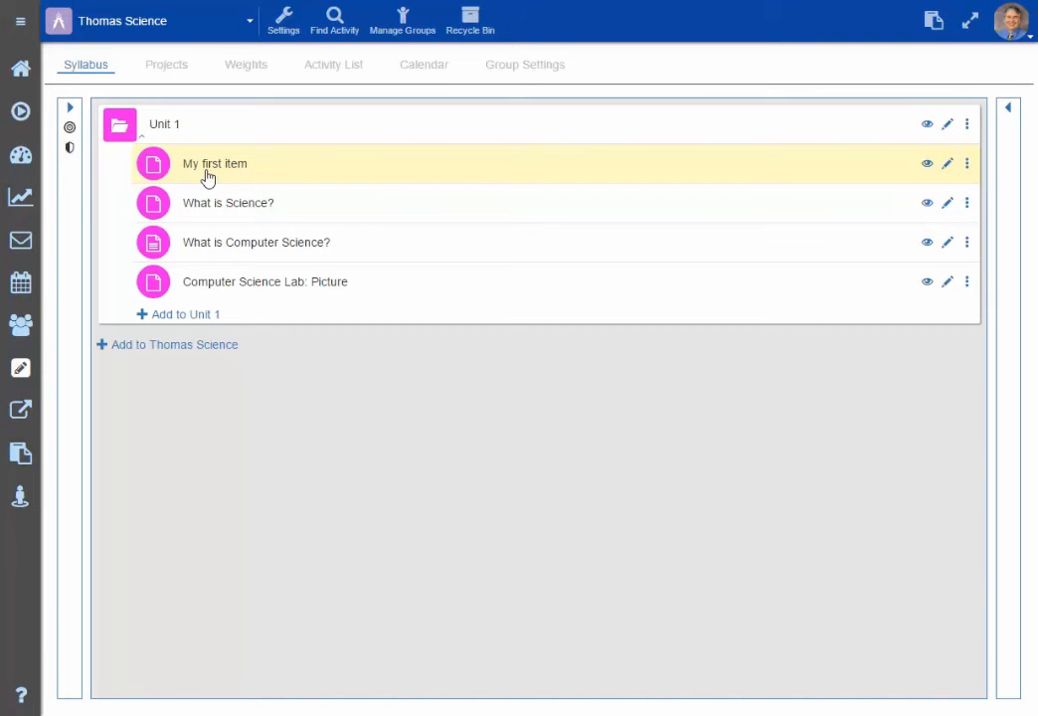
{"action": "left_click", "coordinate": [208, 177]}
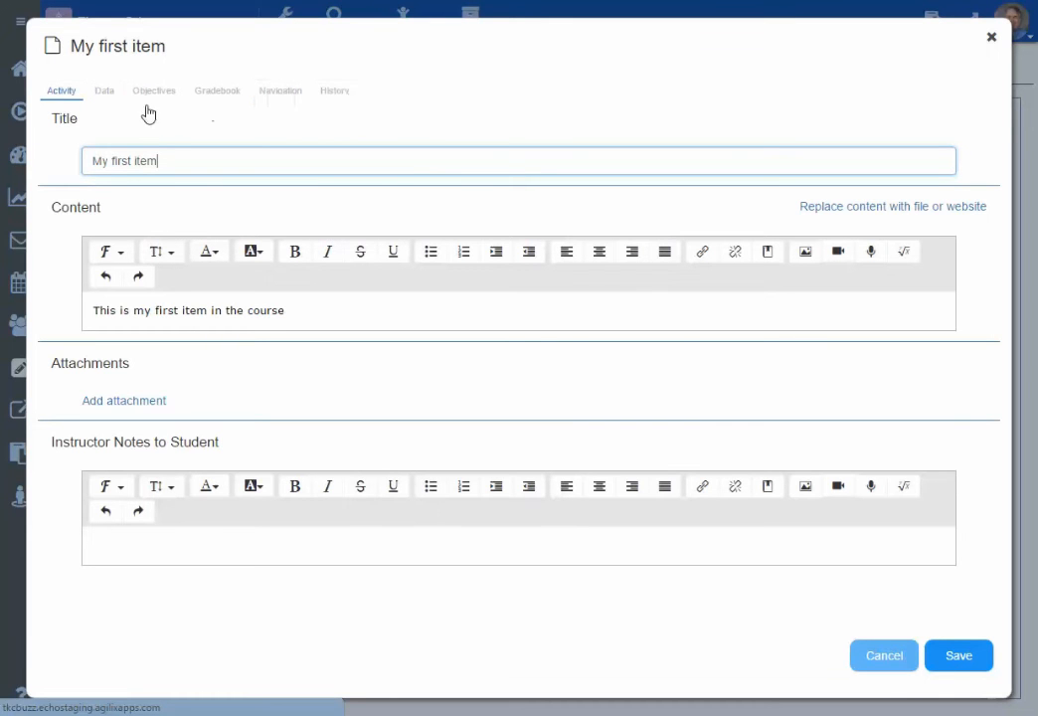
{"action": "left_click", "coordinate": [881, 655]}
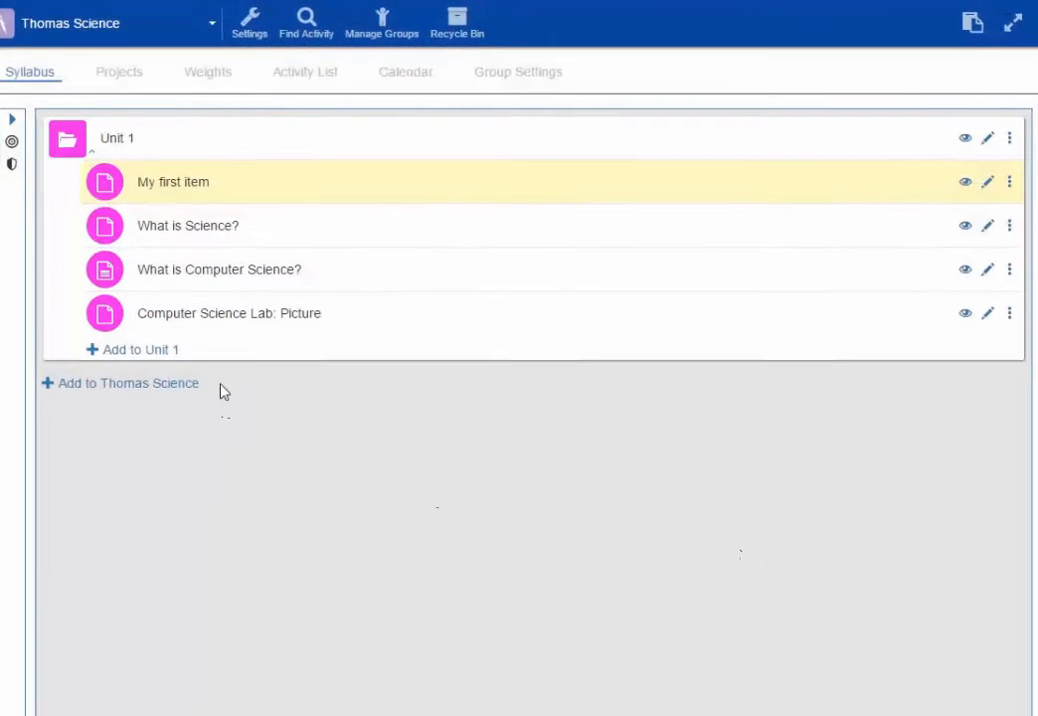
- Add an assessment titled "Quiz" to Unit 1 with the content text "Instructions for the quiz"
{"action": "left_click", "coordinate": [213, 314]}
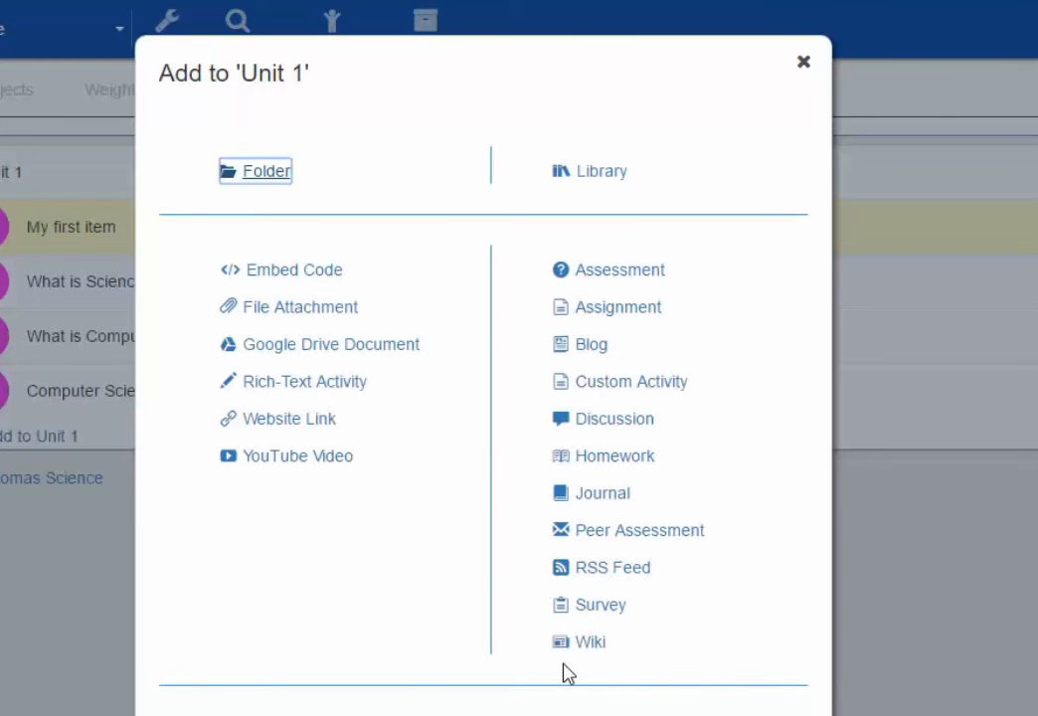
{"action": "left_click", "coordinate": [609, 269]}
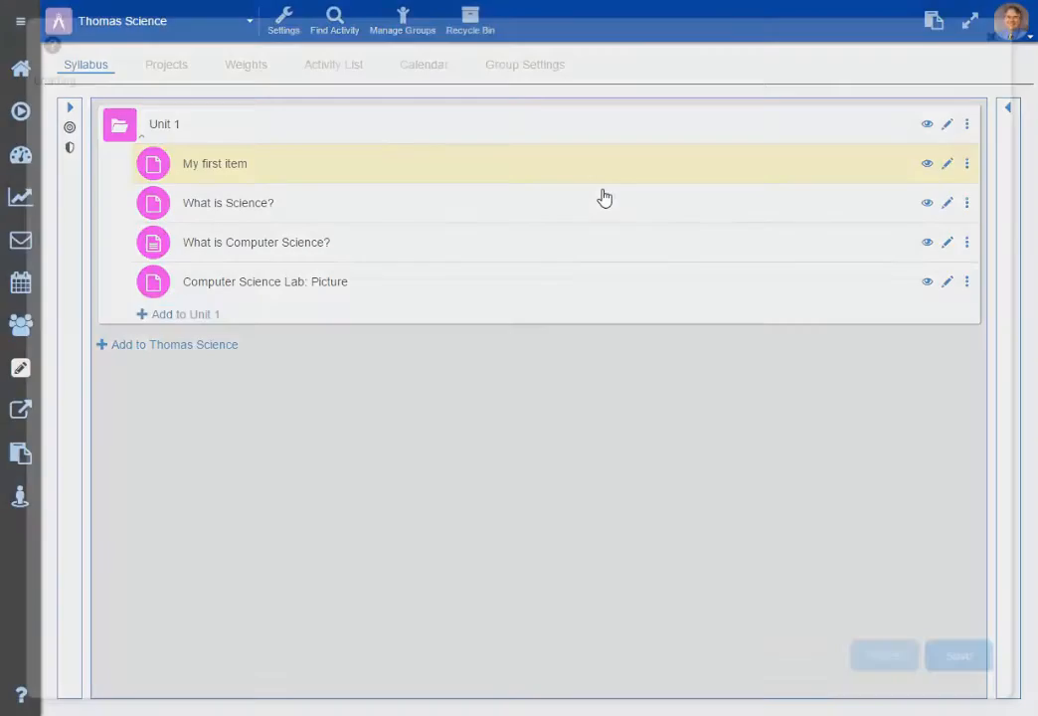
{"action": "type", "text": "Quiz"}
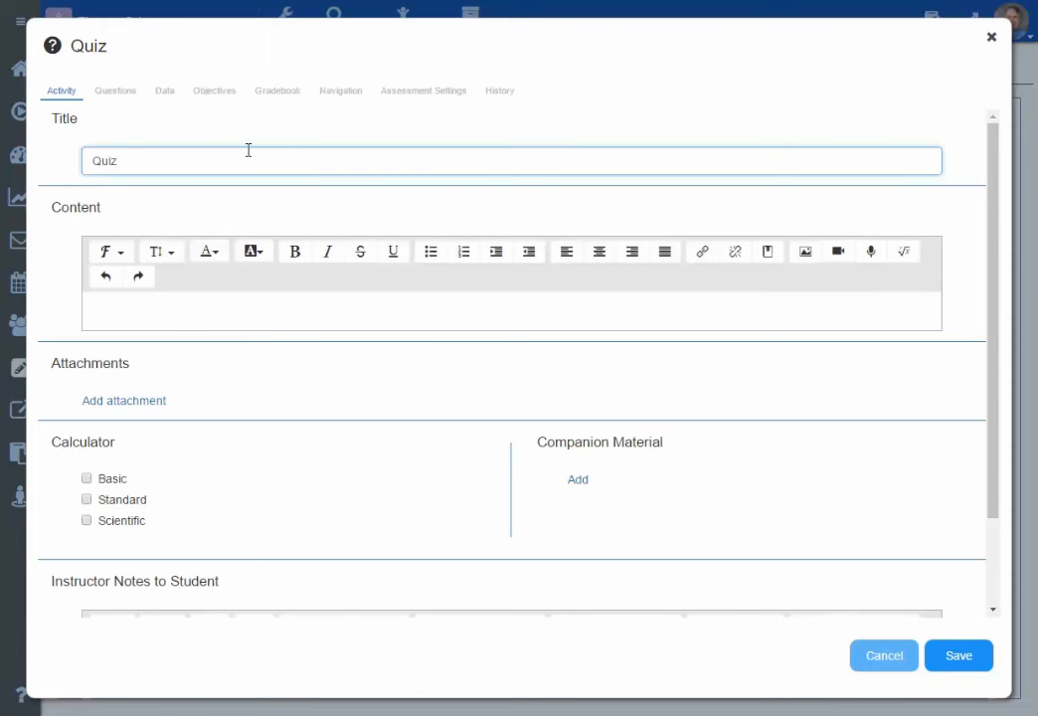
{"action": "left_click", "coordinate": [169, 317]}
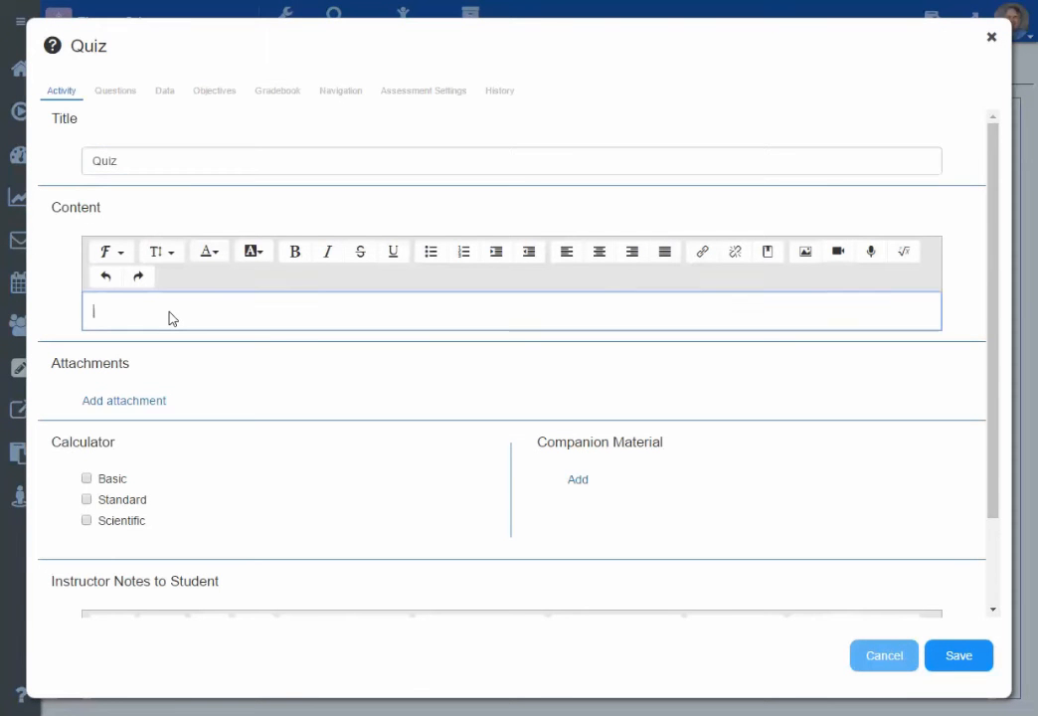
{"action": "type", "text": "Instructions for the uql"}
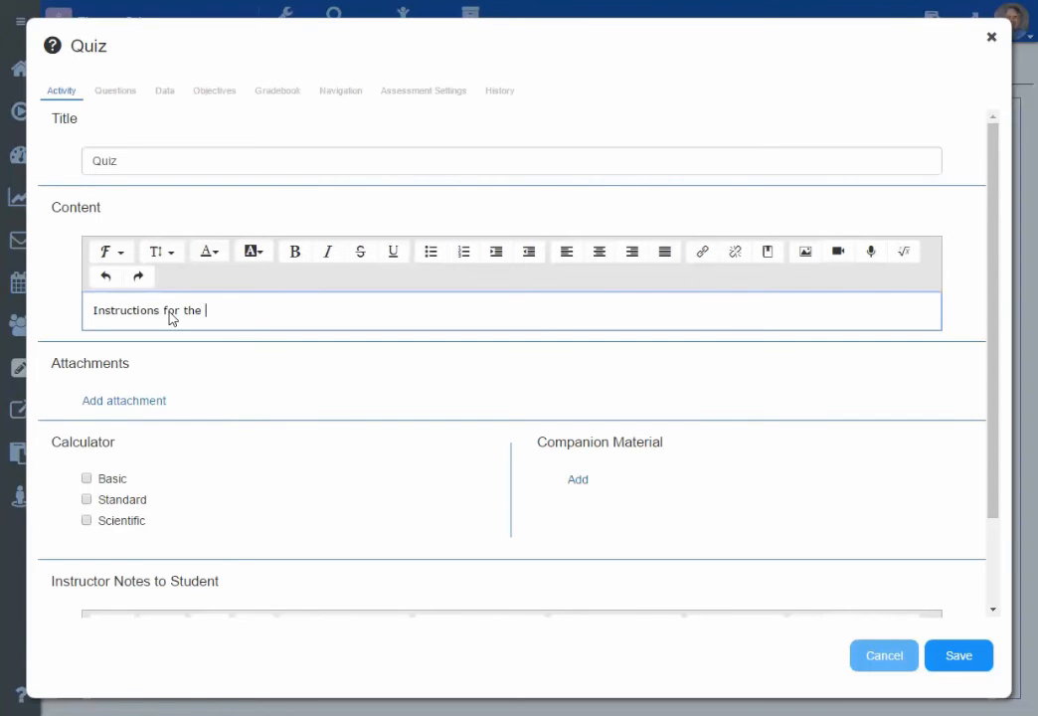
{"action": "key", "text": "BackSpace"}
{"action": "key", "text": "BackSpace"}
{"action": "type", "text": "qu"}
- Allow the Basic and Standard calculators for the quiz
{"action": "scroll", "coordinate": [112, 494], "scroll_direction": "down", "scroll_amount": 3}
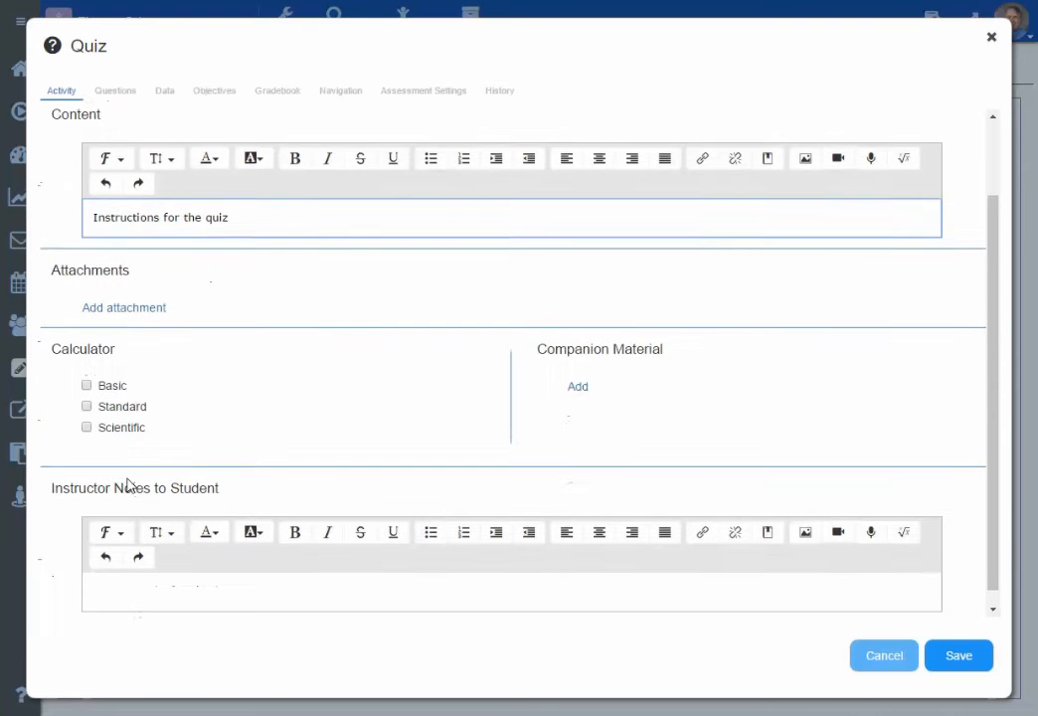
{"action": "left_click", "coordinate": [86, 370]}
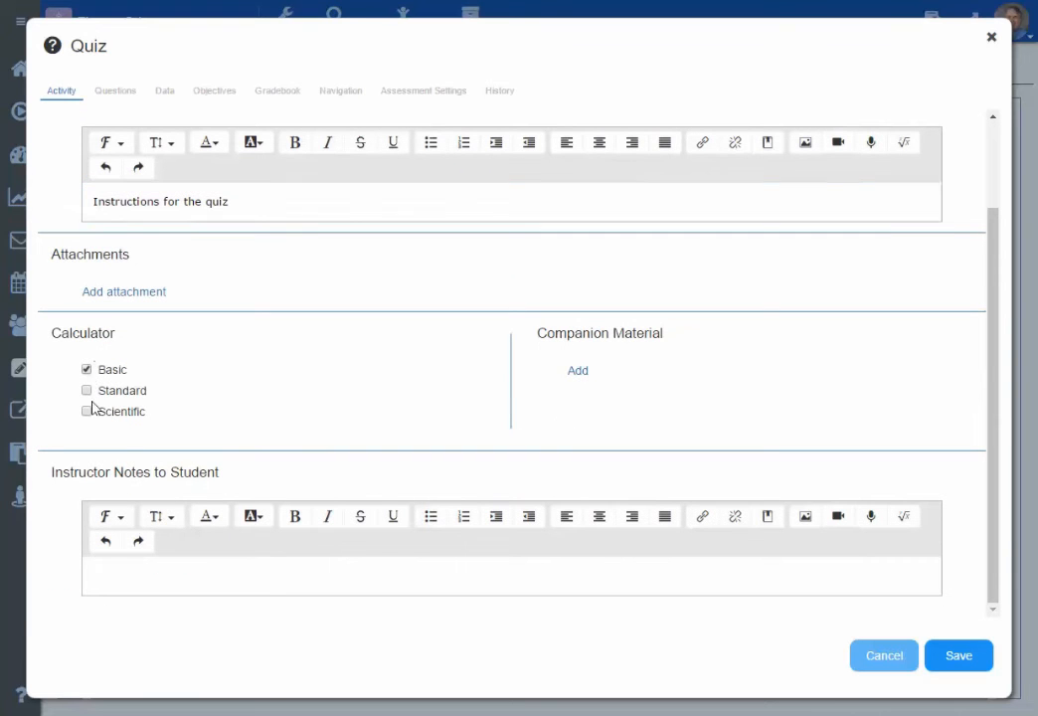
{"action": "left_click", "coordinate": [87, 390]}
- Go to the quiz's questions and look at the edit-all text editor and the dialog for linking an existing question bank
{"action": "scroll", "coordinate": [556, 411], "scroll_direction": "up", "scroll_amount": 2}
{"action": "left_click", "coordinate": [120, 92]}
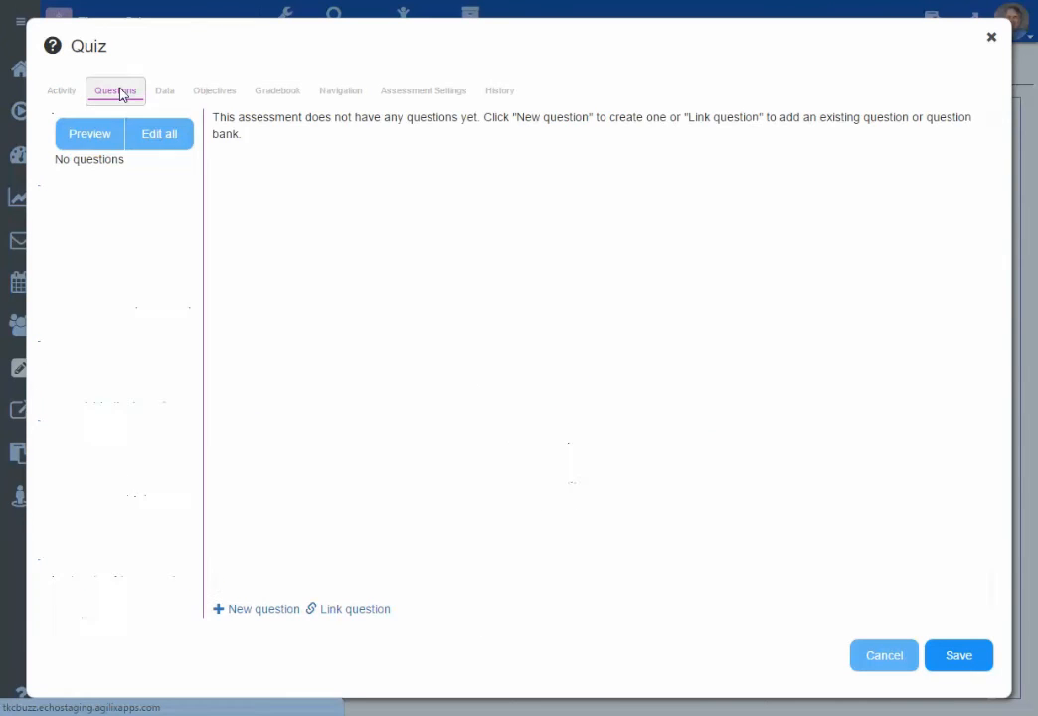
{"action": "left_click", "coordinate": [164, 135]}
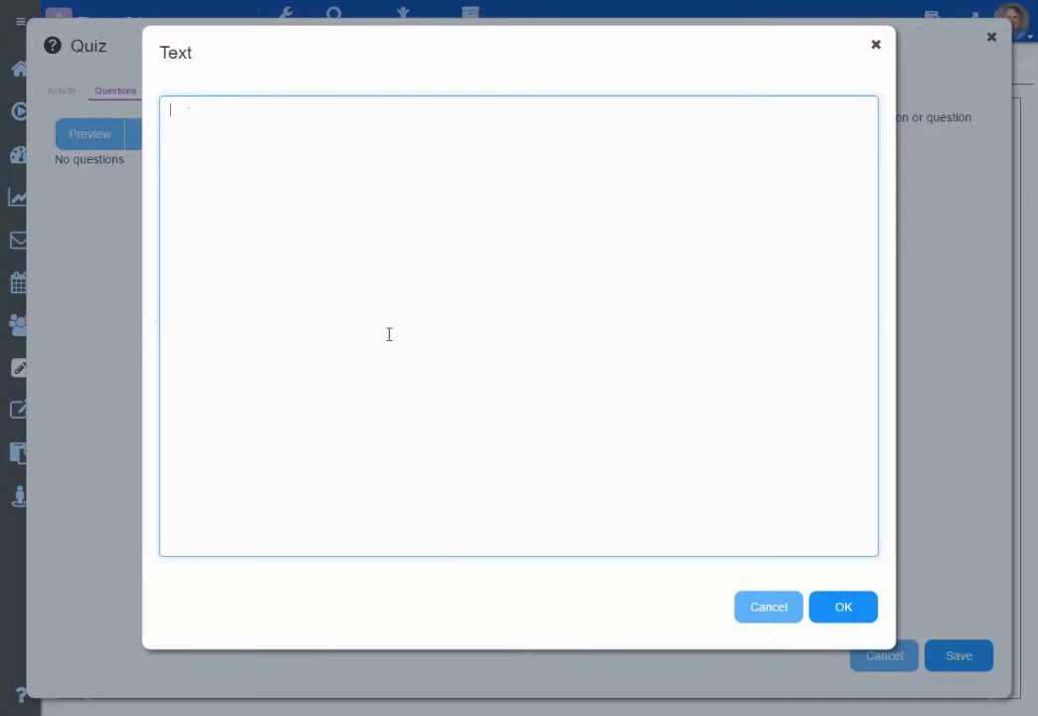
{"action": "left_click", "coordinate": [776, 615]}
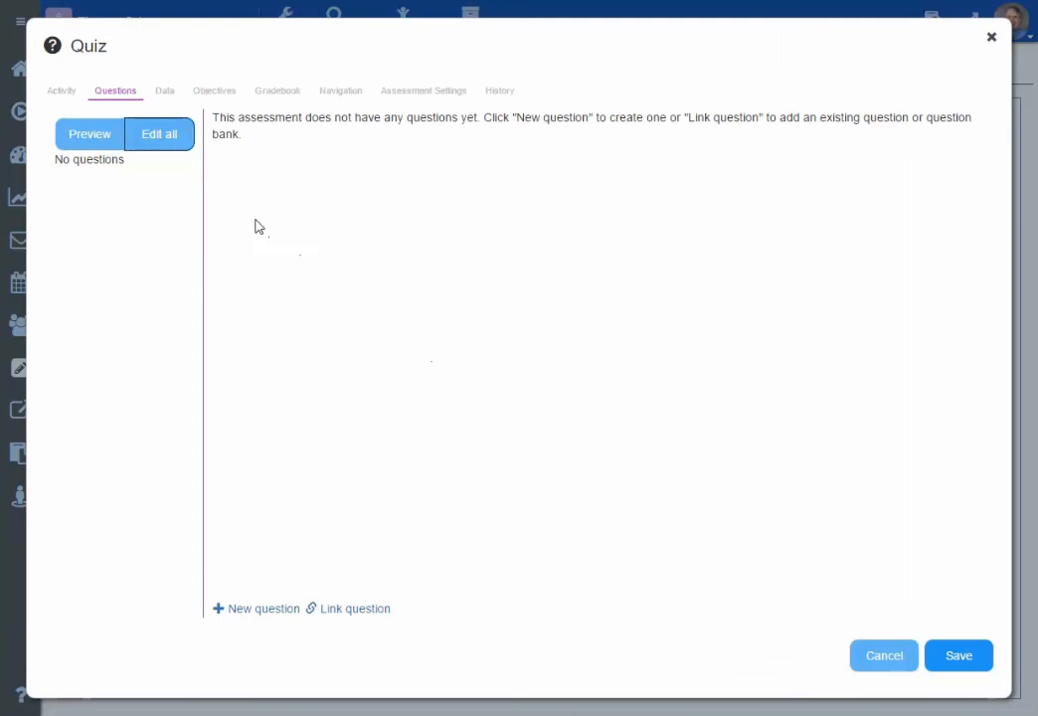
{"action": "left_click", "coordinate": [351, 620]}
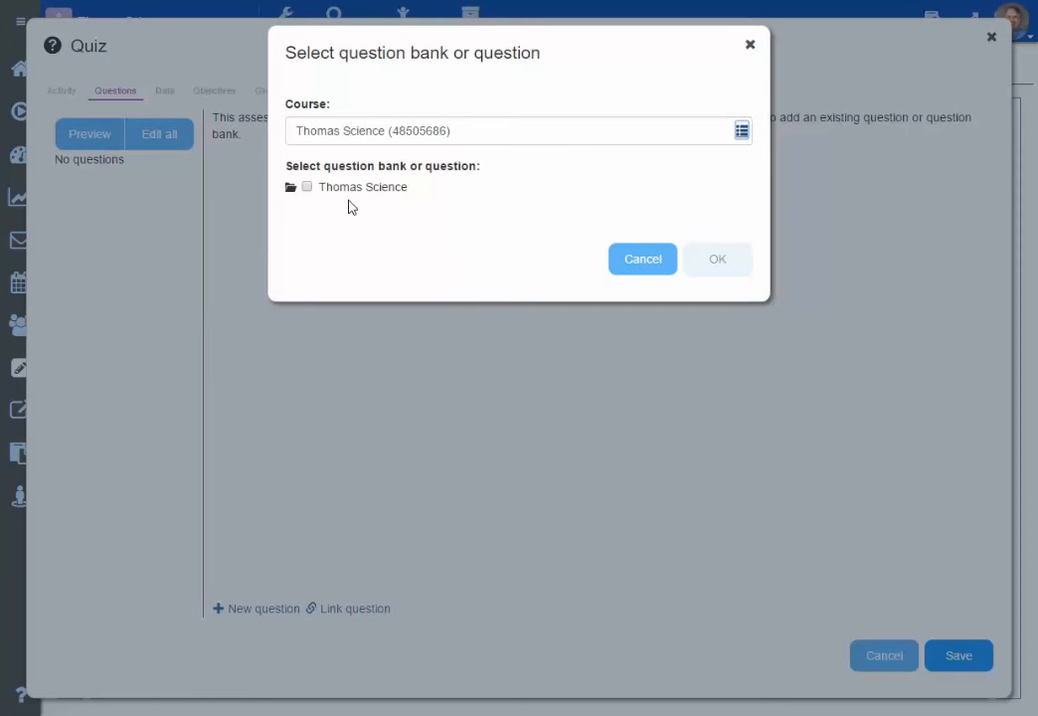
{"action": "left_click", "coordinate": [634, 259]}
- Add the multiple-choice question "Is the weather nice in NH?" with choices Yes and No, marking Yes as correct
{"action": "left_click", "coordinate": [264, 609]}
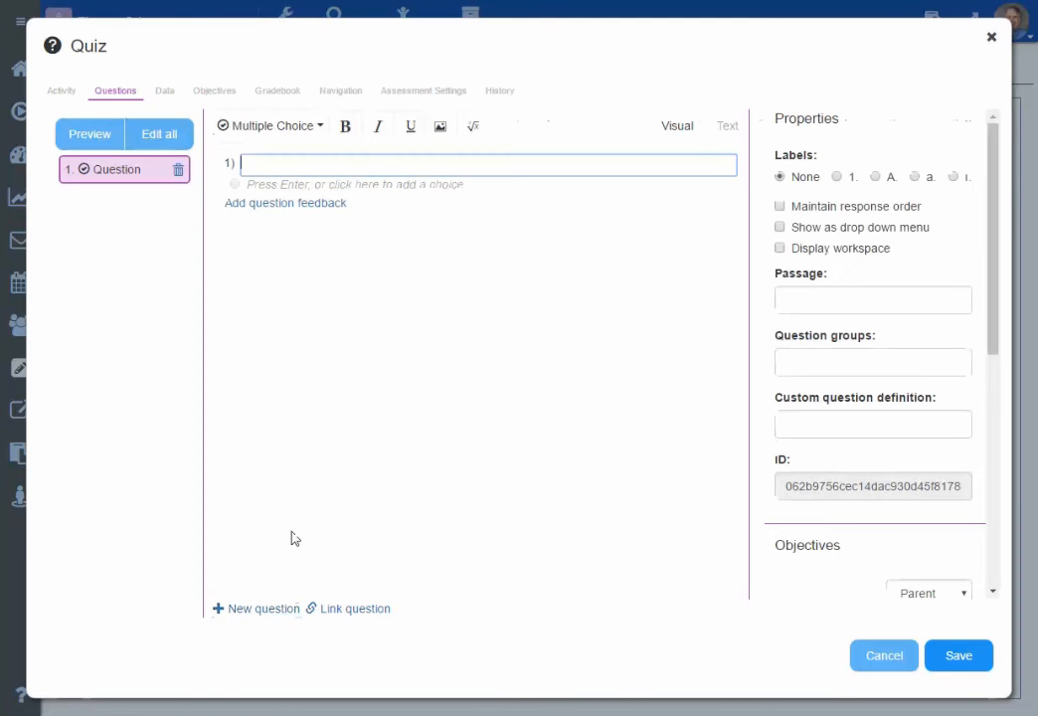
{"action": "left_click", "coordinate": [320, 126]}
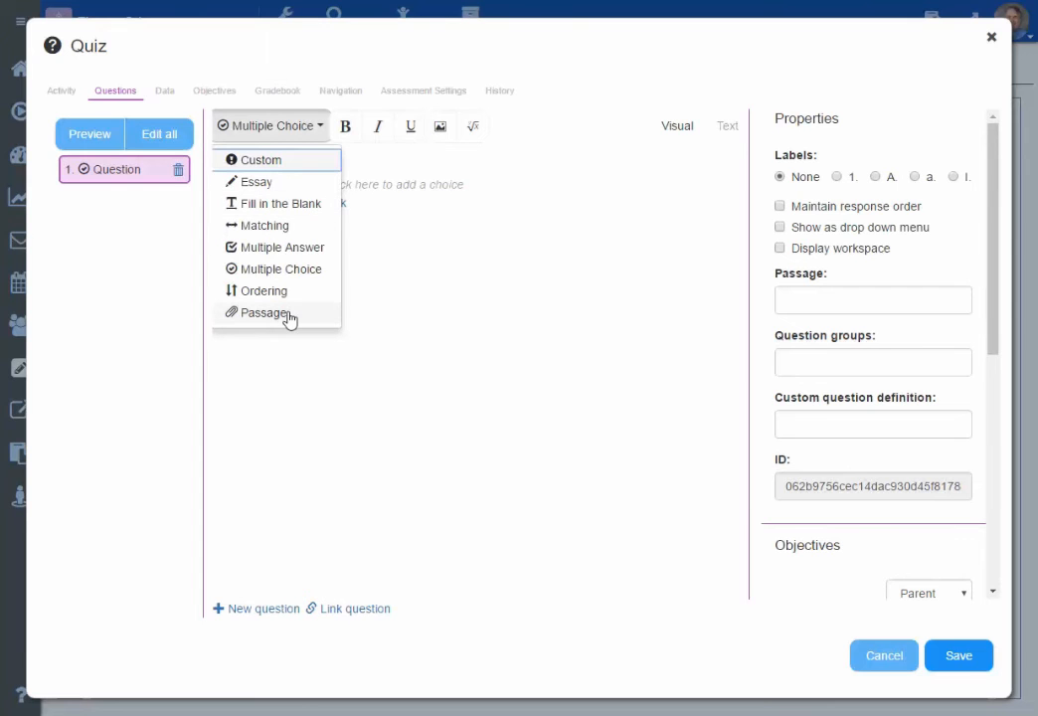
{"action": "left_click", "coordinate": [386, 165]}
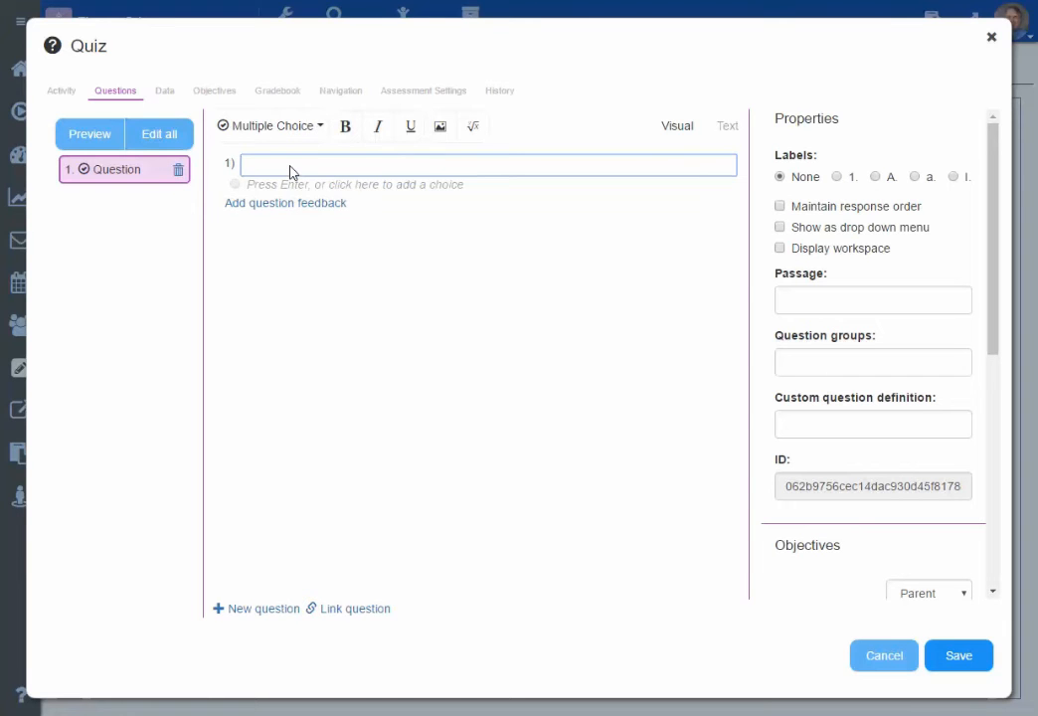
{"action": "type", "text": "T"}
{"action": "type", "text": "s the weather nice in NH?"}
{"action": "key", "text": "Return"}
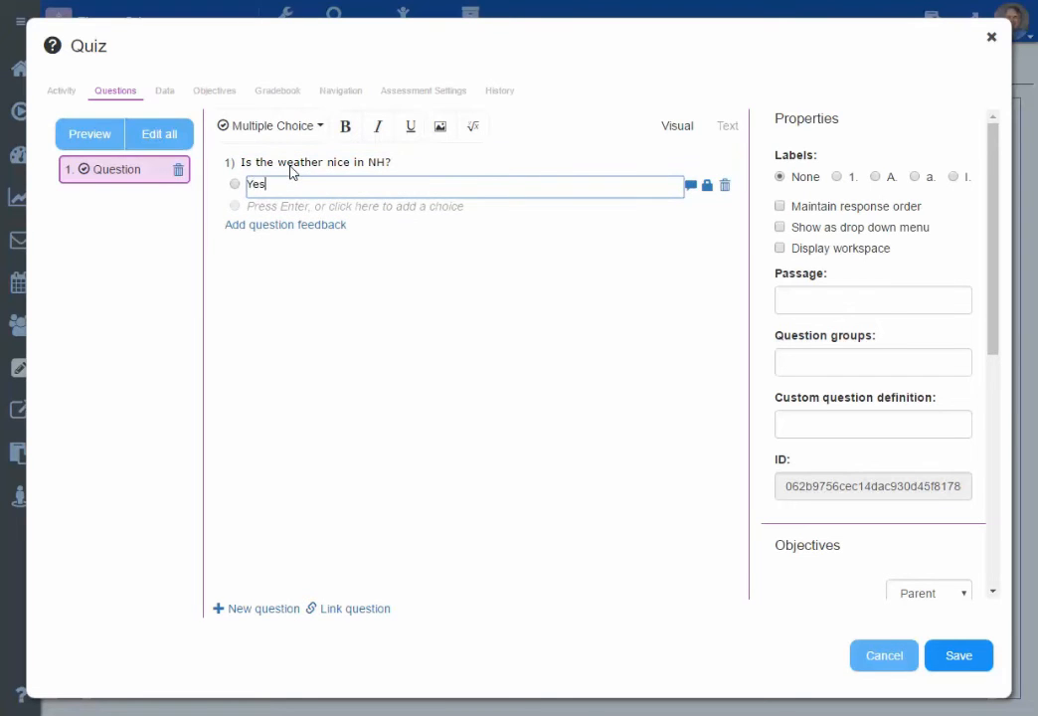
{"action": "type", "text": "Yes"}
{"action": "key", "text": "Return"}
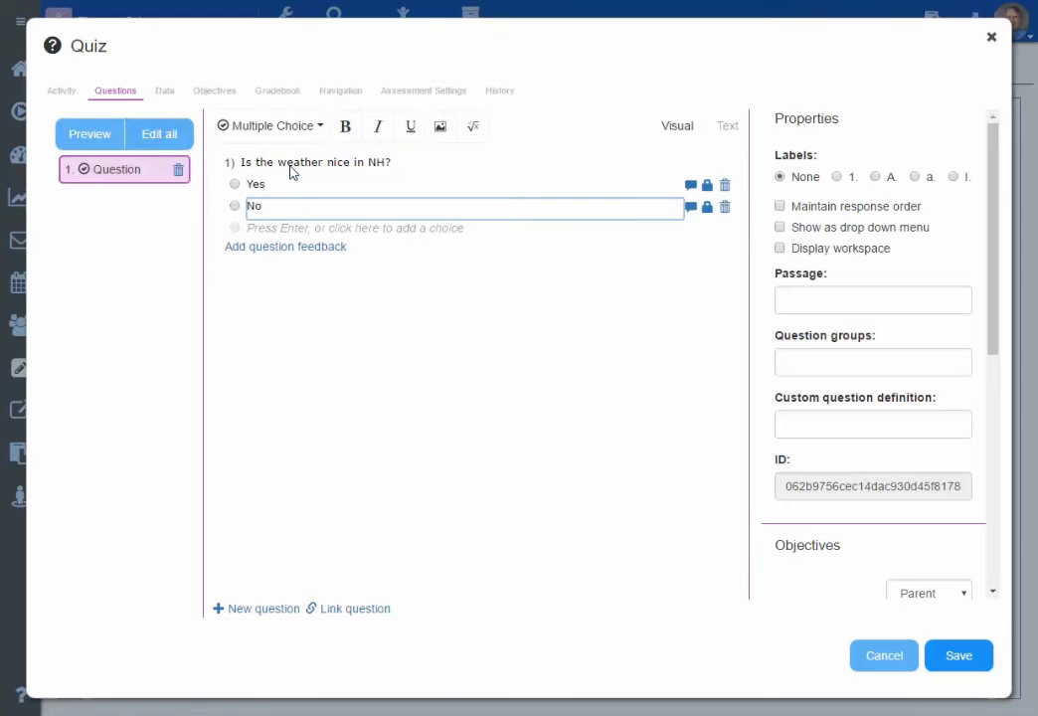
{"action": "left_click", "coordinate": [236, 184]}
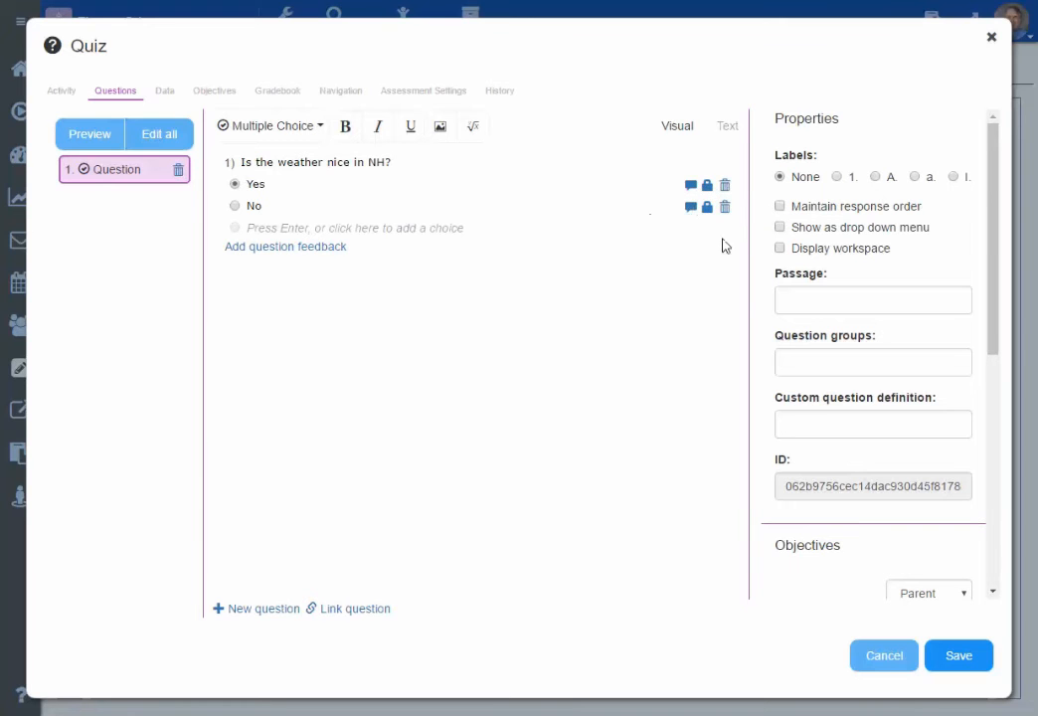
- Format the word "weather" in the first quiz question as bold, italic and underlined
{"action": "left_click", "coordinate": [287, 247]}
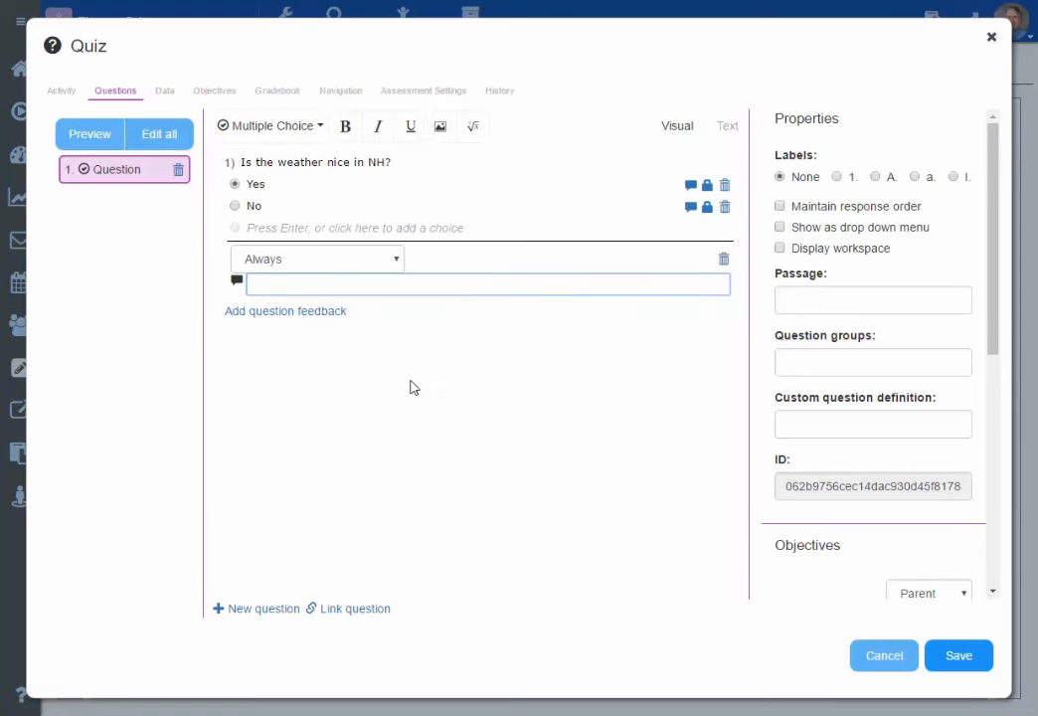
{"action": "left_click", "coordinate": [724, 260]}
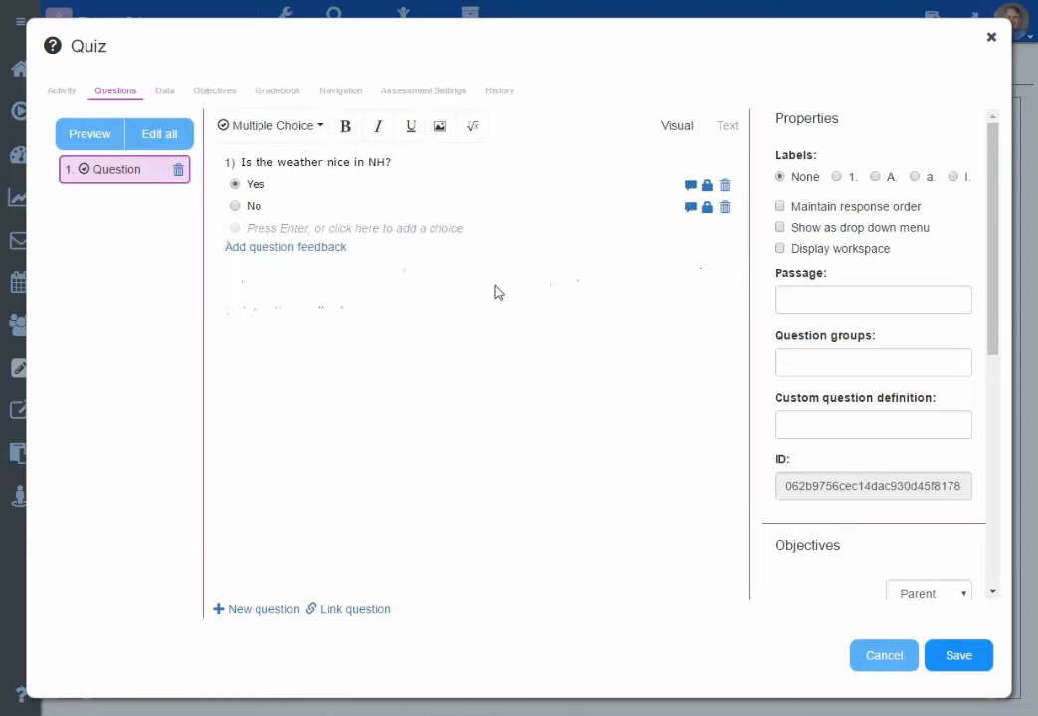
{"action": "left_click", "coordinate": [294, 164]}
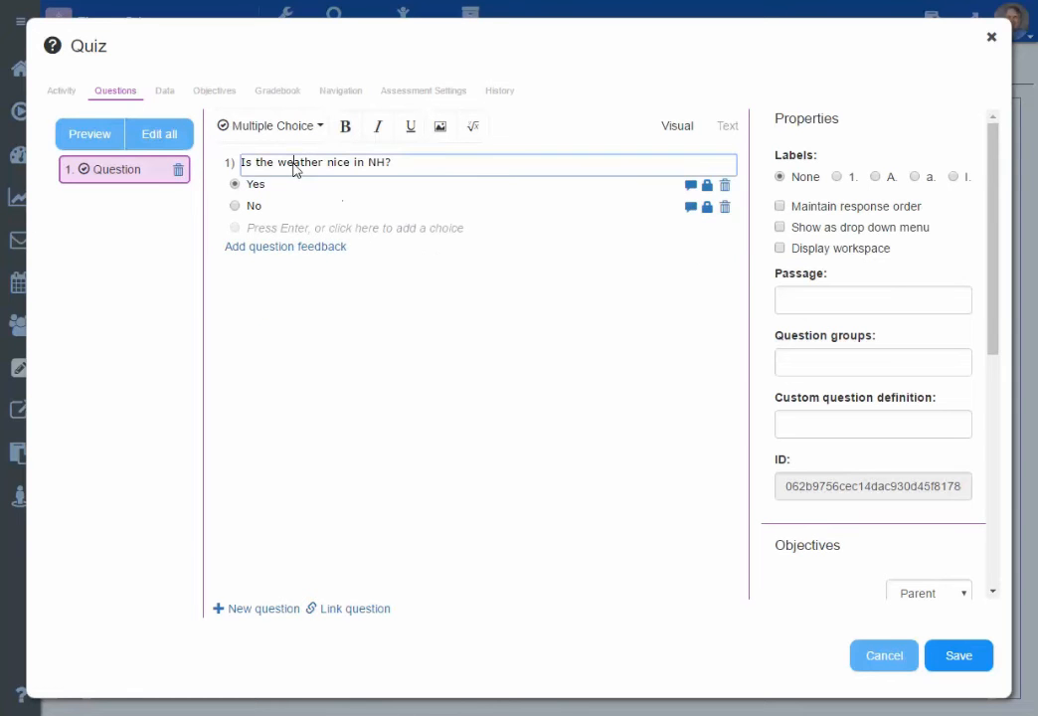
{"action": "double_click", "coordinate": [294, 169]}
{"action": "left_click", "coordinate": [378, 126]}
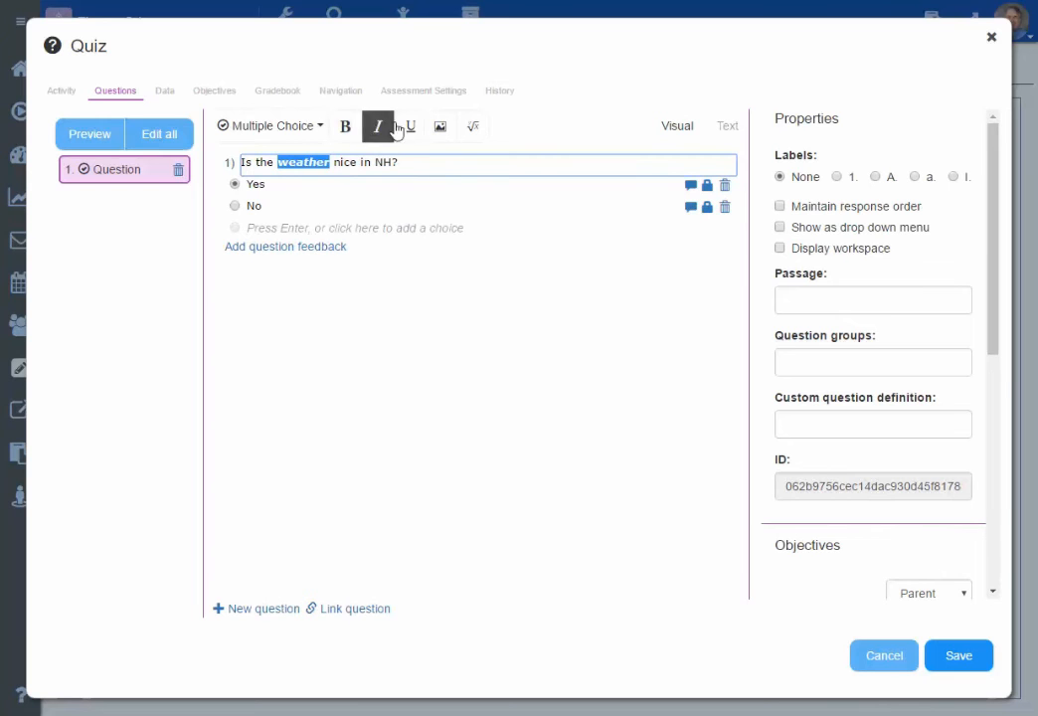
{"action": "left_click", "coordinate": [411, 126]}
{"action": "left_click", "coordinate": [378, 330]}
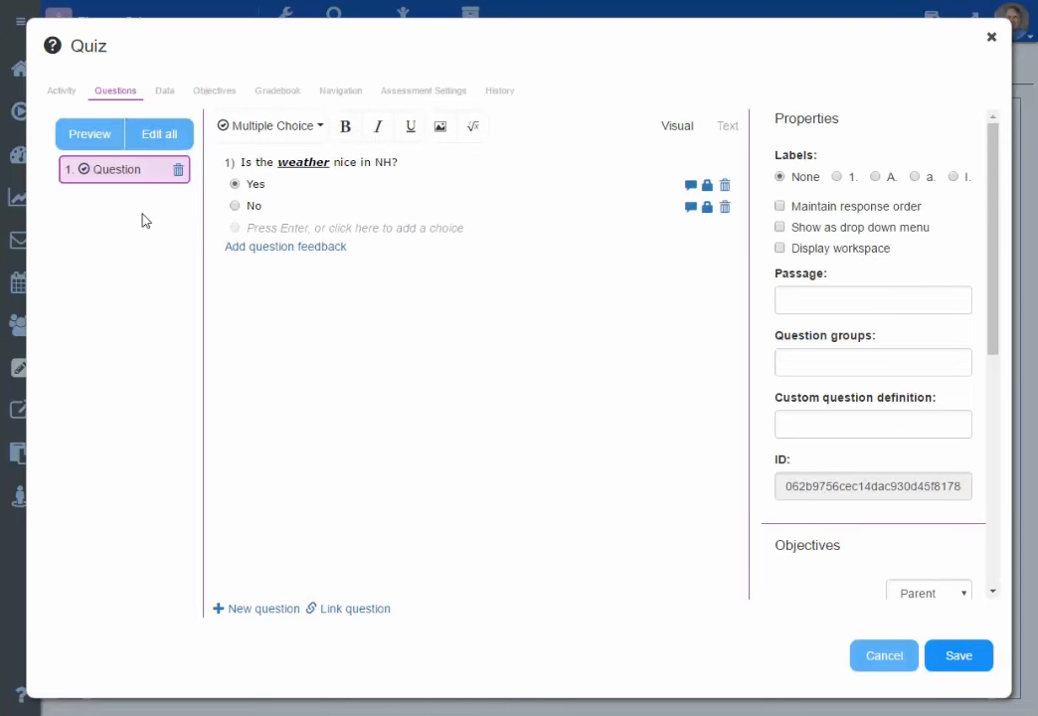
- Add a second quiz question of type Multiple Answer with the text "What are elements of the periodic table?"
{"action": "left_click", "coordinate": [254, 608]}
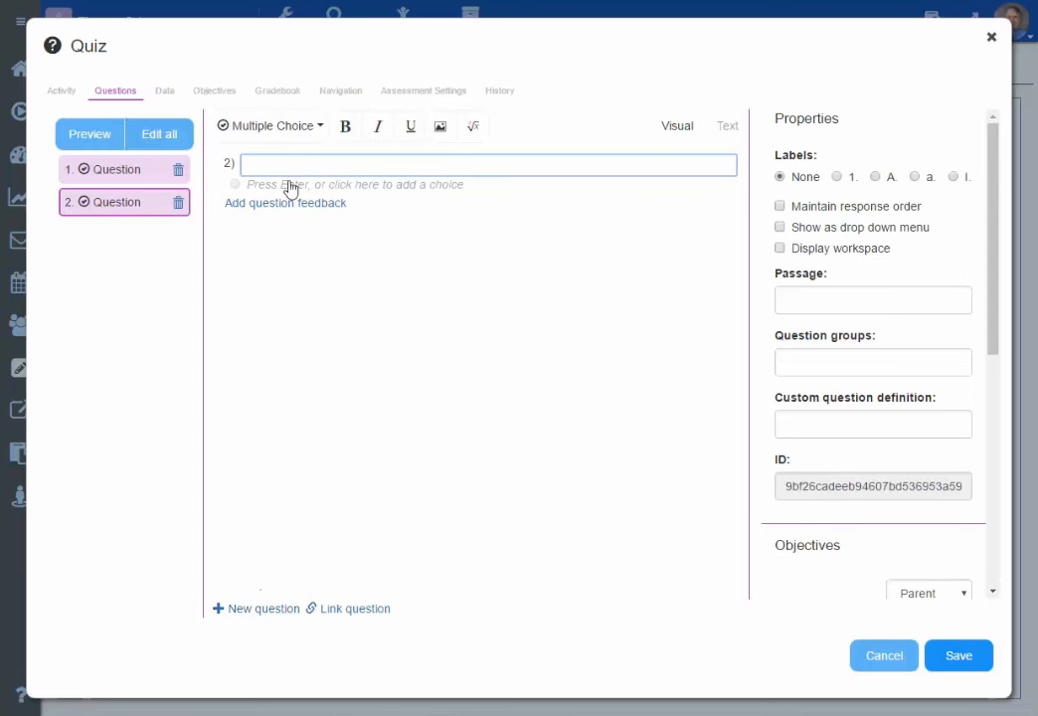
{"action": "left_click", "coordinate": [289, 131]}
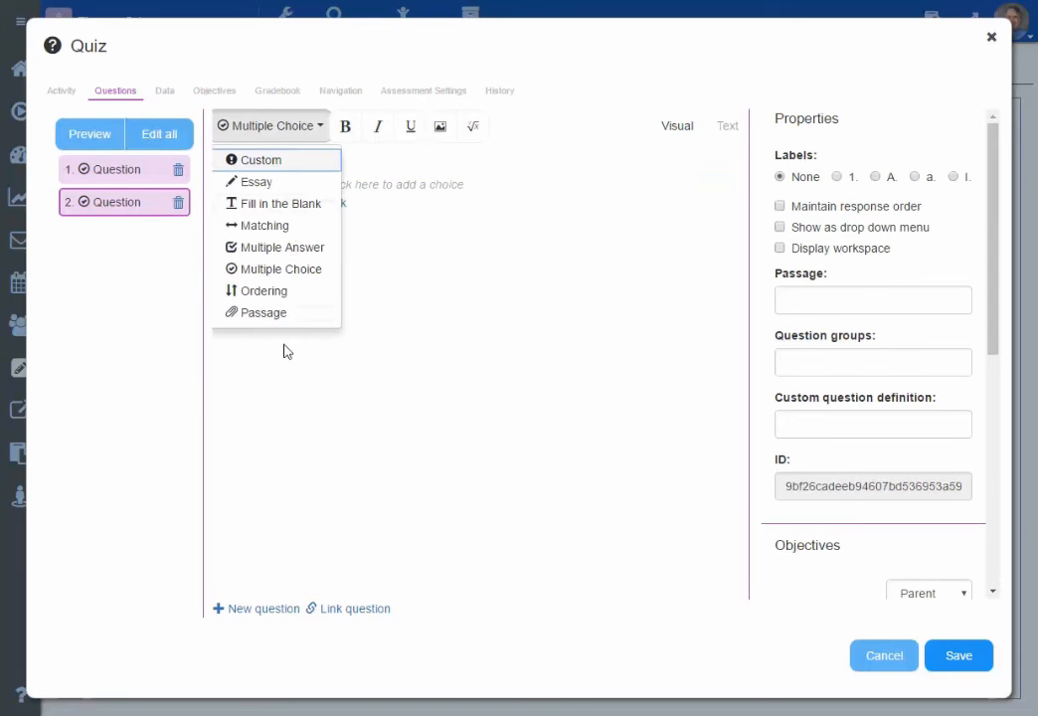
{"action": "left_click", "coordinate": [296, 249]}
{"action": "left_click", "coordinate": [285, 166]}
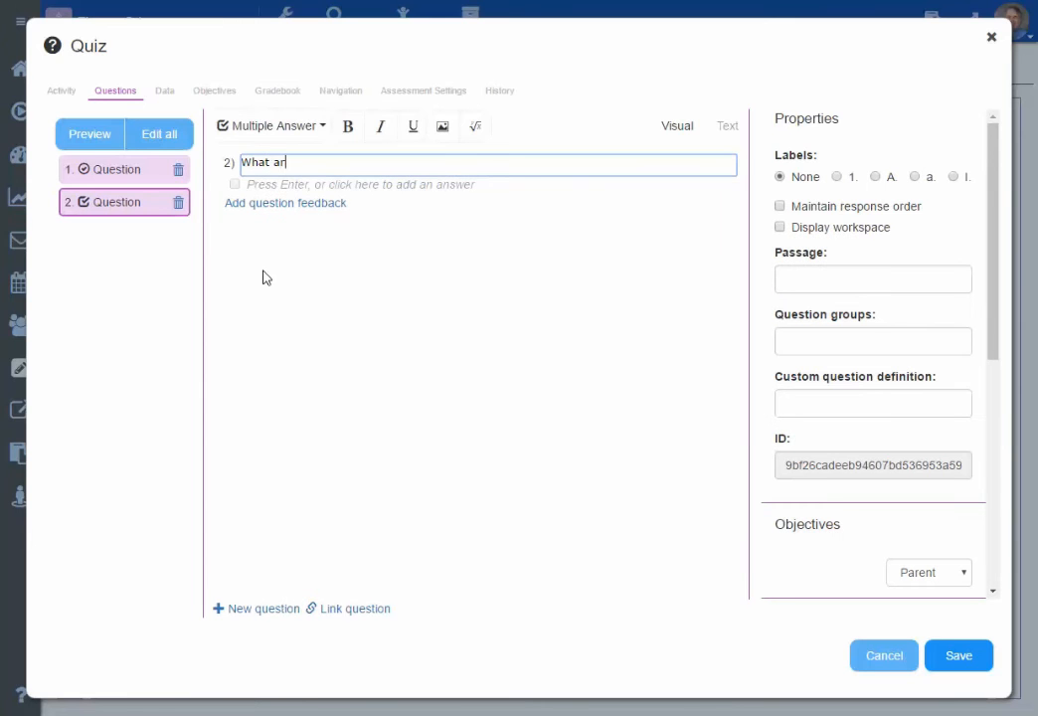
{"action": "type", "text": "What are elements of the p"}
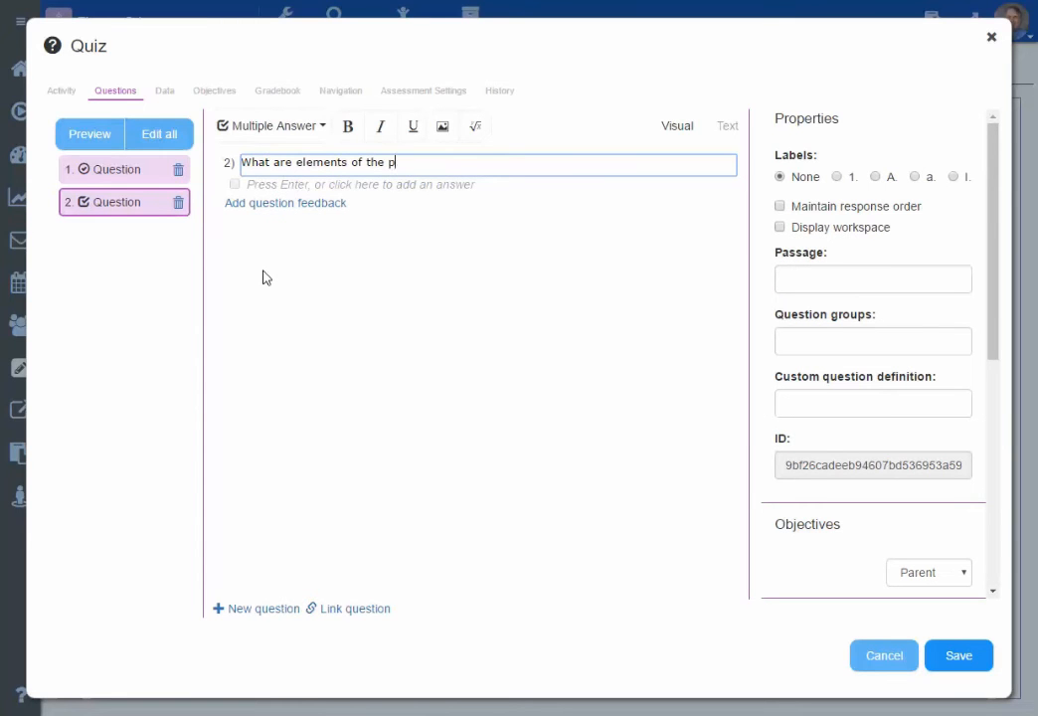
{"action": "type", "text": "eriodic table?"}
- Give the periodic table question the answers Gold, Copper, Iron and watermellon, without any extra blank answer
{"action": "key", "text": "Return"}
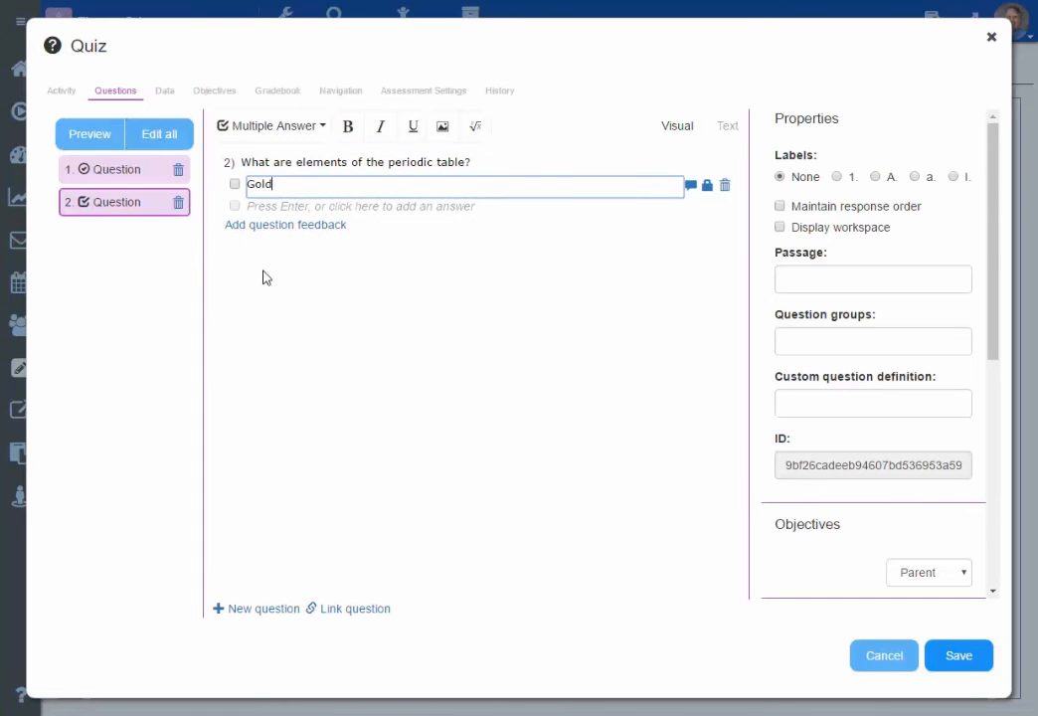
{"action": "key", "text": "Return"}
{"action": "type", "text": "Cop"}
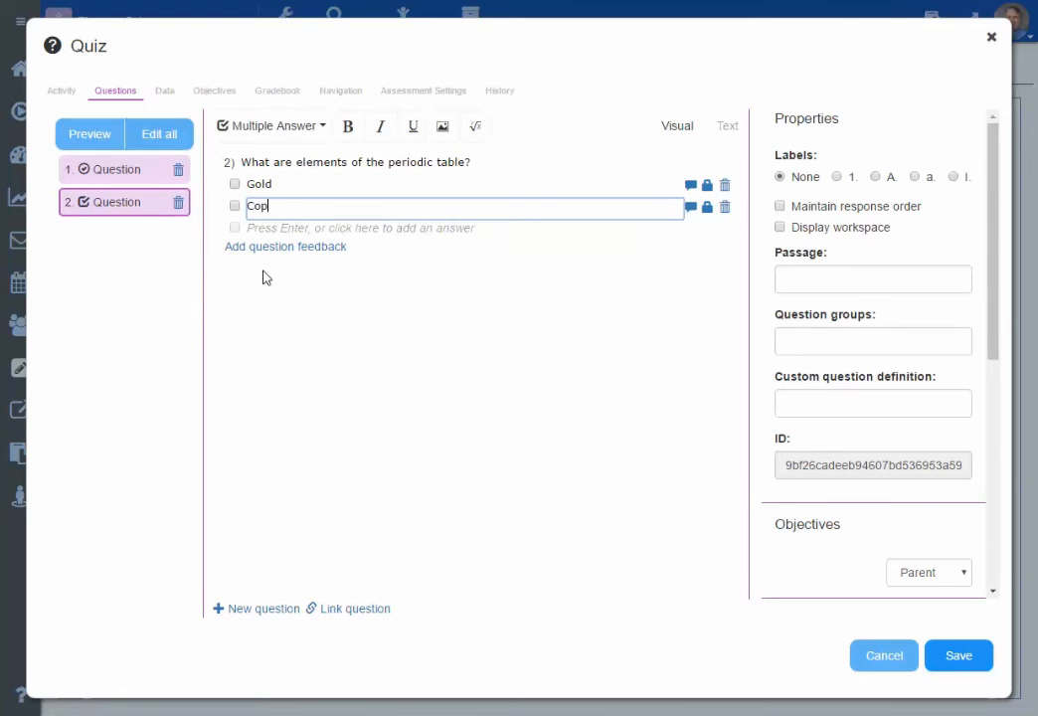
{"action": "type", "text": "per"}
{"action": "key", "text": "Return"}
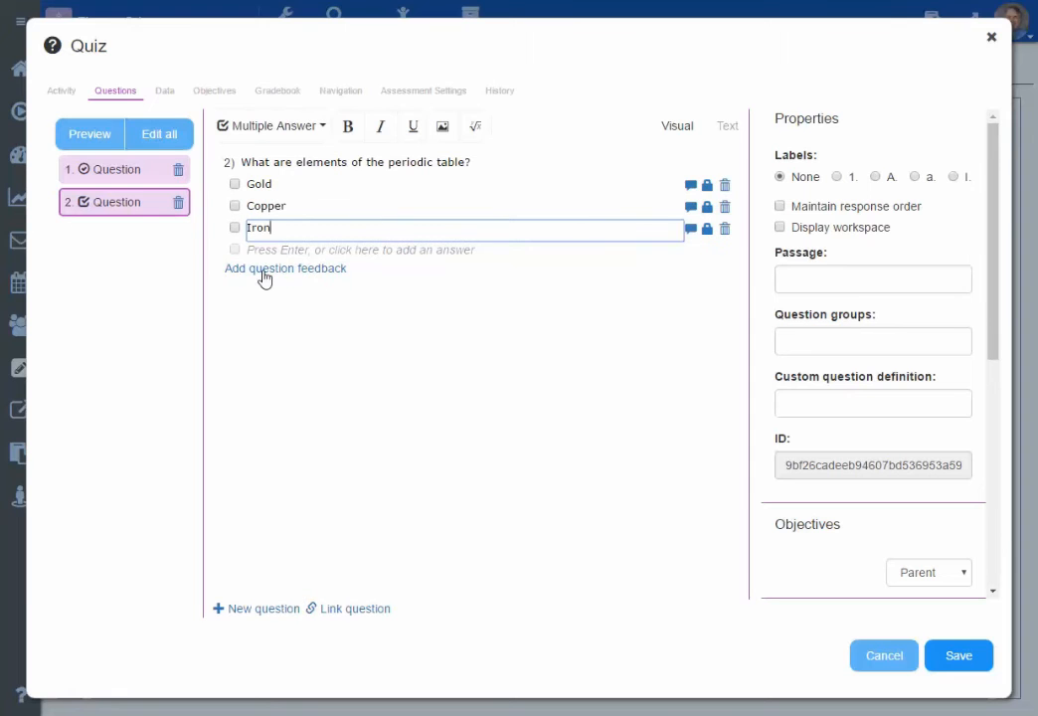
{"action": "key", "text": "Return"}
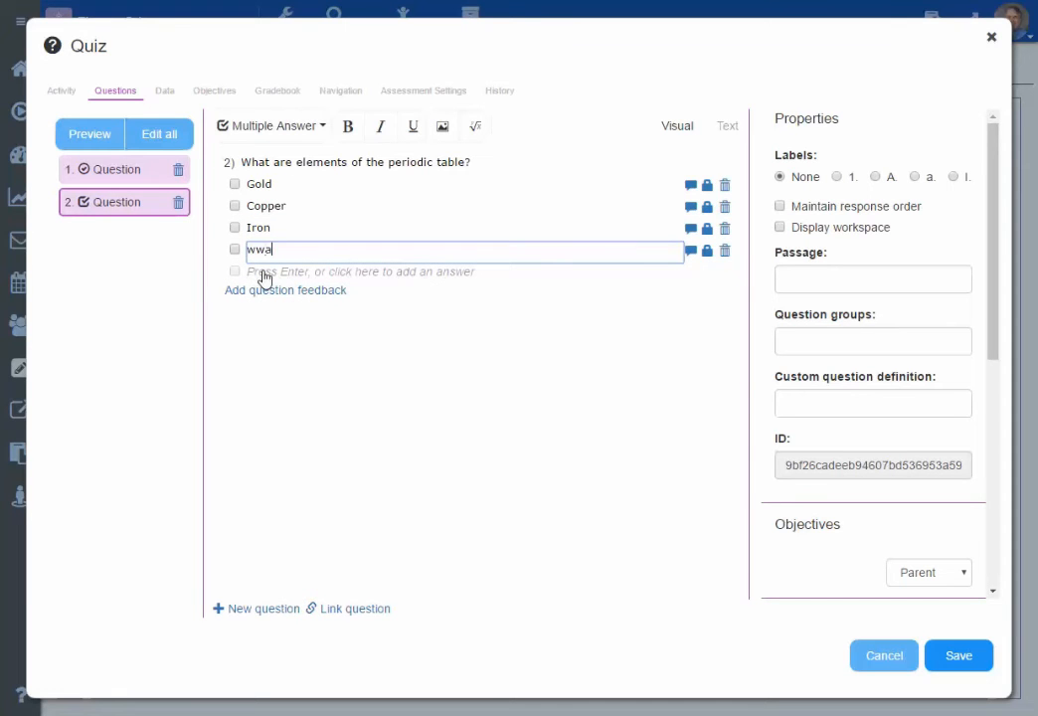
{"action": "type", "text": "watermellon"}
{"action": "key", "text": "Return"}
{"action": "left_click", "coordinate": [725, 272]}
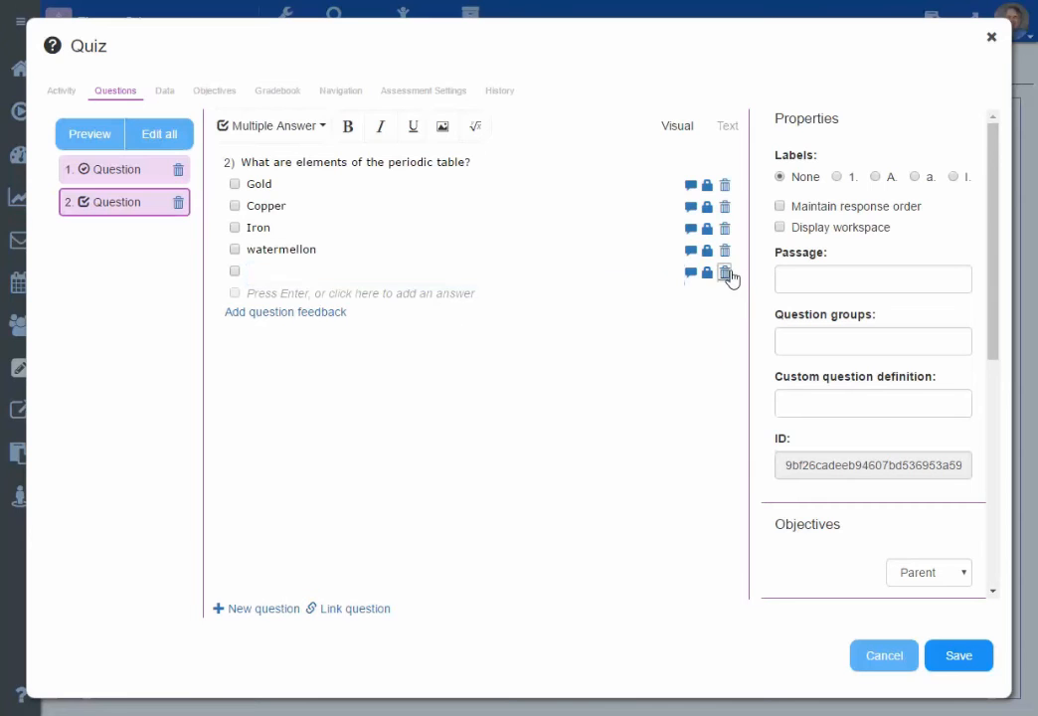
- Mark Gold, Copper and Iron as the correct answers
{"action": "left_click", "coordinate": [234, 184]}
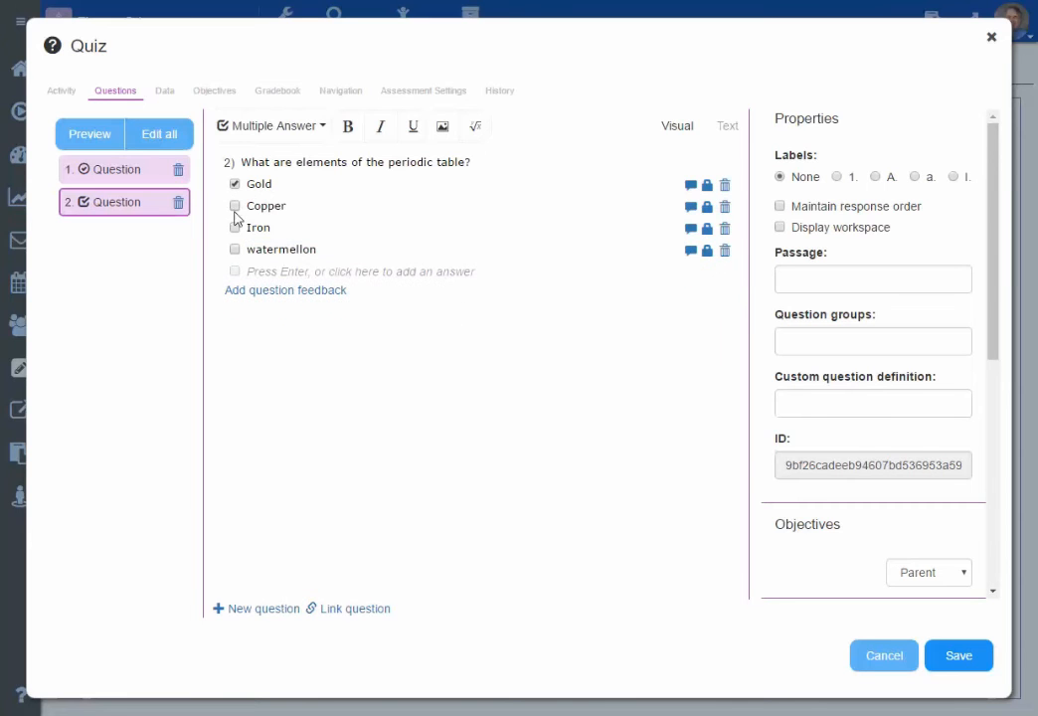
{"action": "left_click", "coordinate": [235, 228]}
{"action": "left_click", "coordinate": [236, 206]}
- Change the answer "watermellon" to "Mellon" in the question's text version, and return to the visual version
{"action": "left_click", "coordinate": [725, 130]}
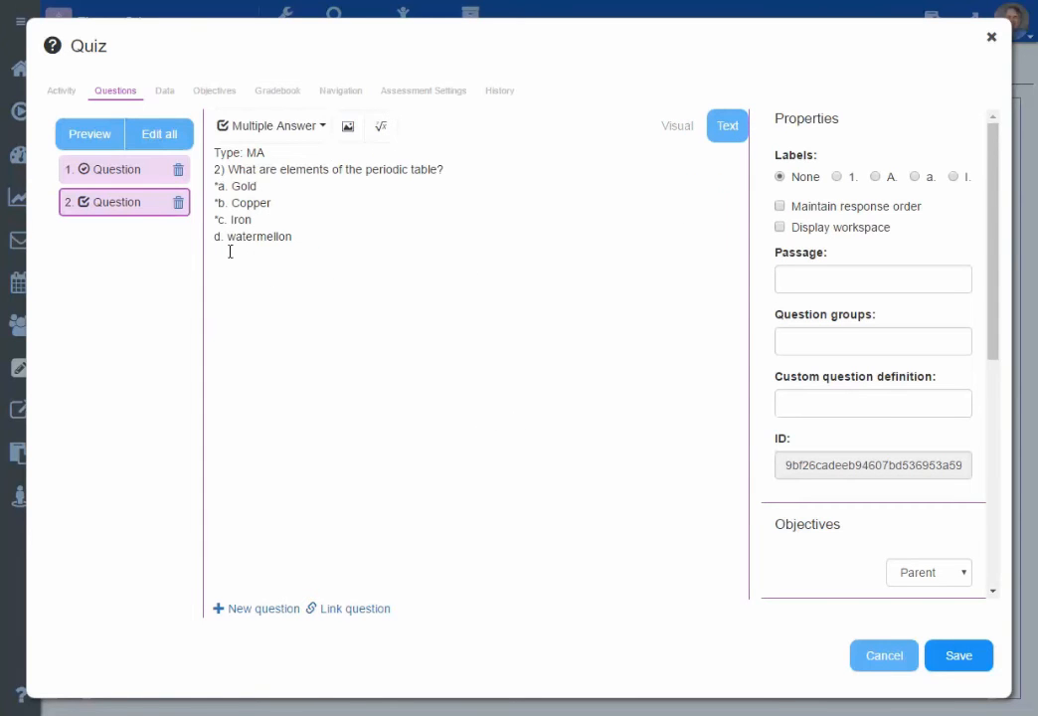
{"action": "left_click", "coordinate": [684, 137]}
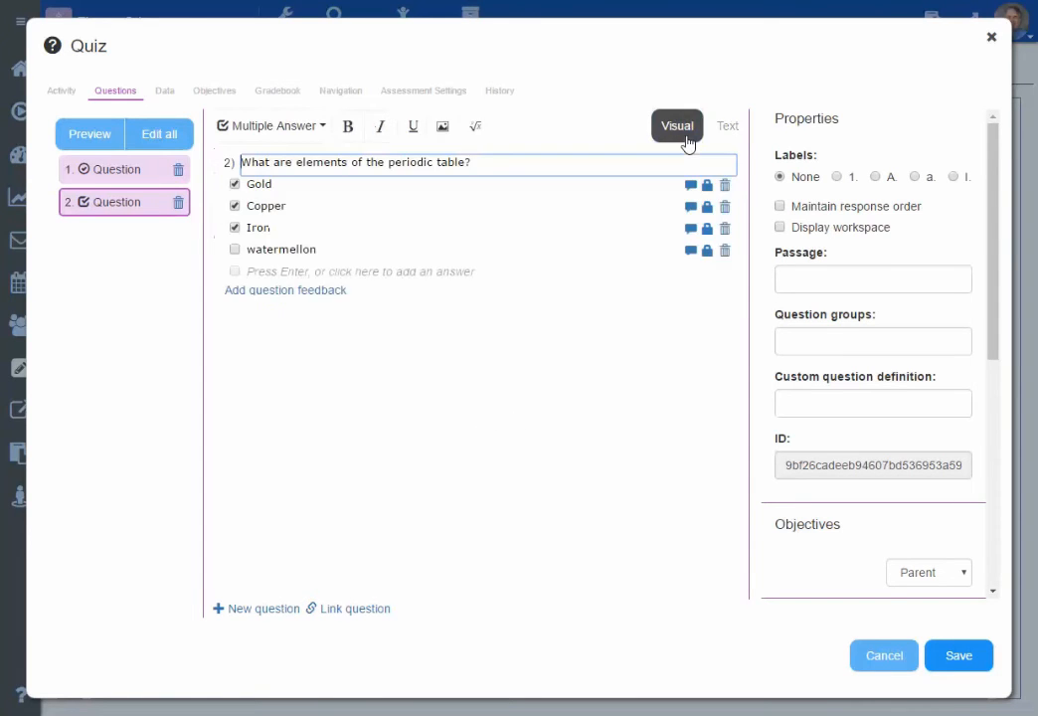
{"action": "left_click", "coordinate": [736, 133]}
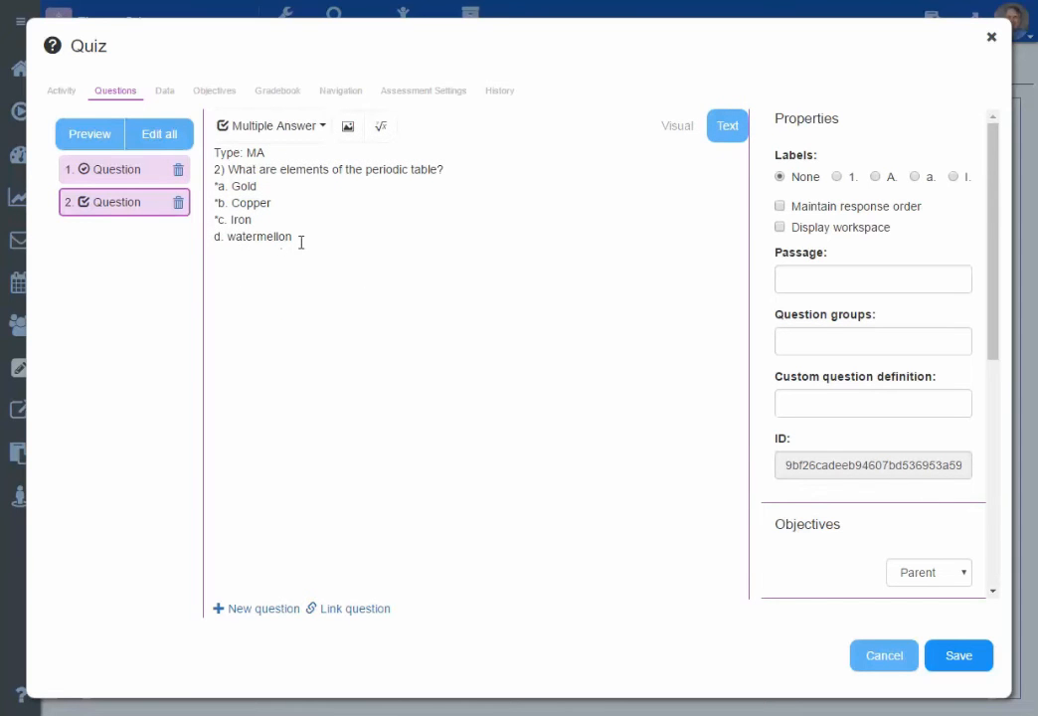
{"action": "left_click_drag", "start_coordinate": [302, 237], "coordinate": [228, 238]}
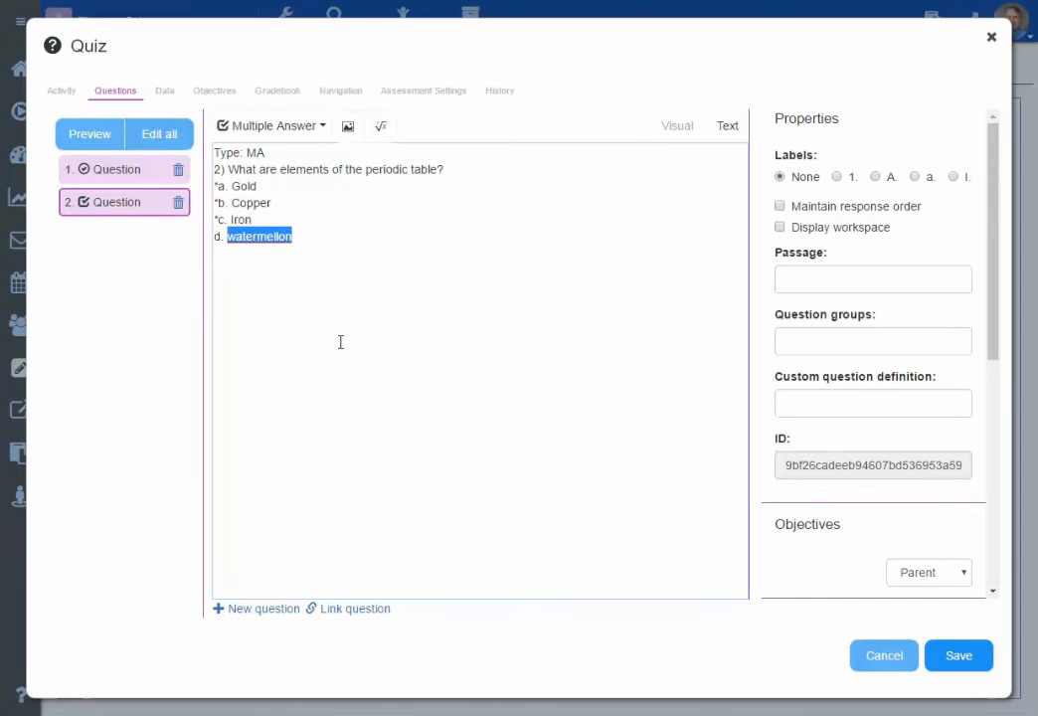
{"action": "type", "text": "Mello2w"}
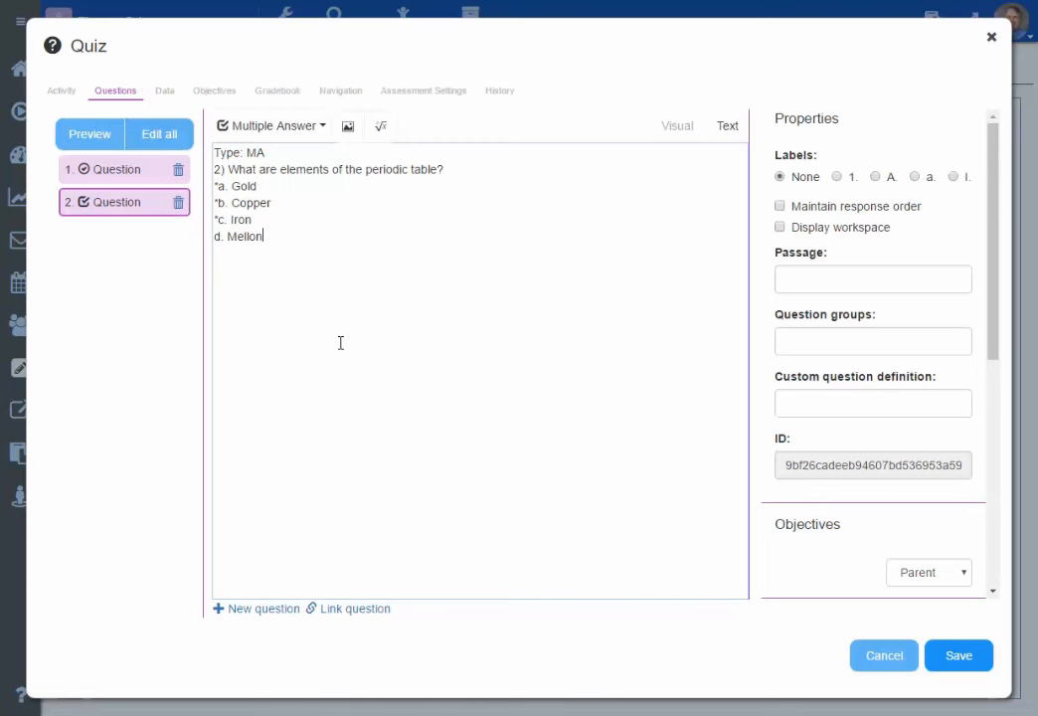
{"action": "left_click", "coordinate": [661, 136]}
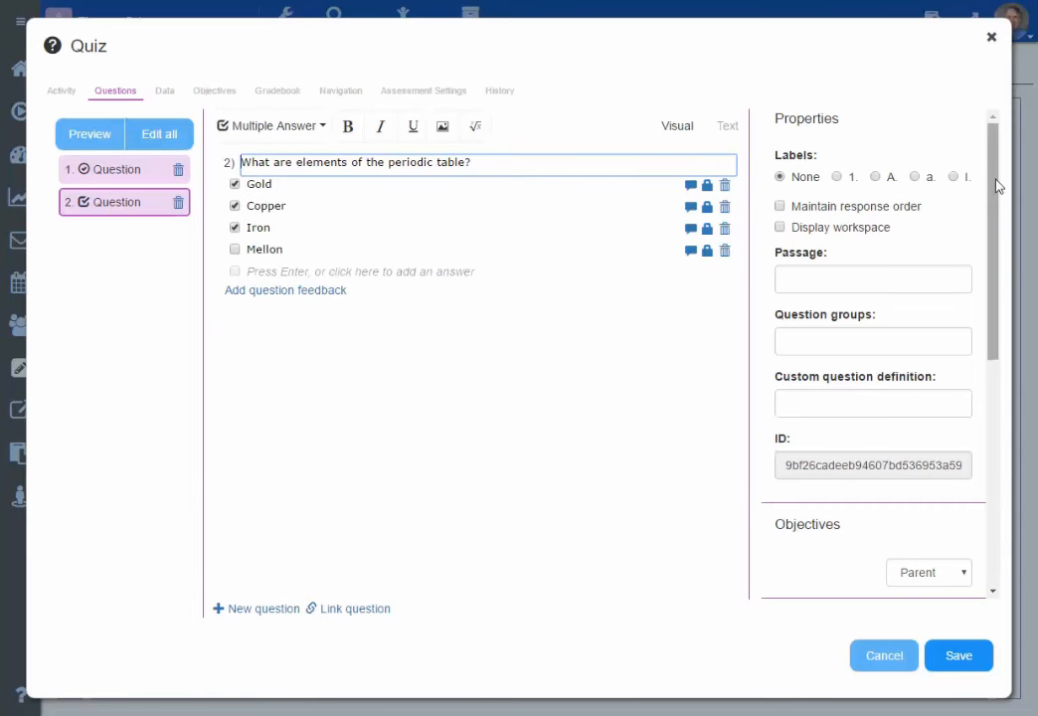
- Look through the question's score, variable and calculator properties and the quiz's data, objectives, gradebook and navigation settings
{"action": "left_click_drag", "start_coordinate": [996, 179], "coordinate": [1019, 462]}
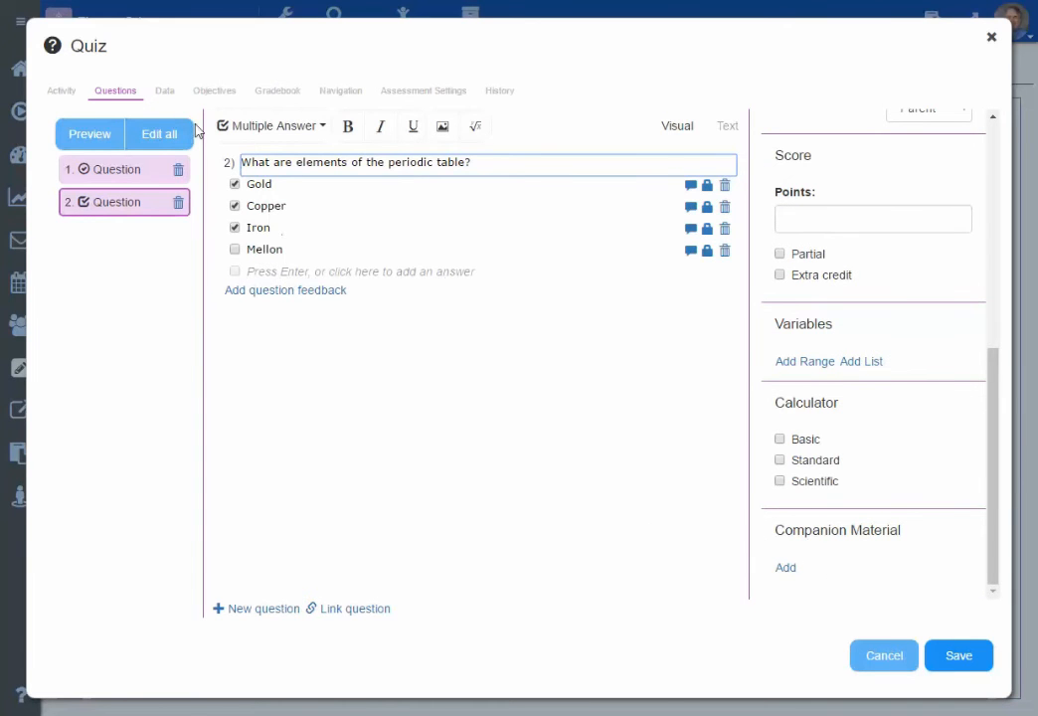
{"action": "left_click", "coordinate": [166, 92]}
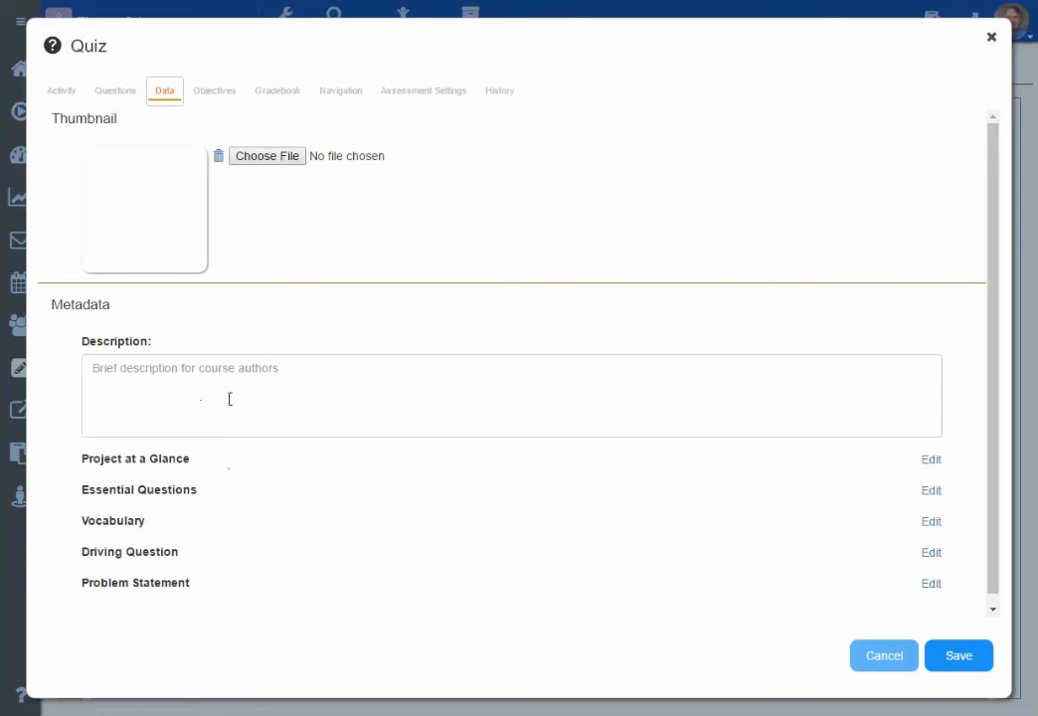
{"action": "left_click", "coordinate": [225, 100]}
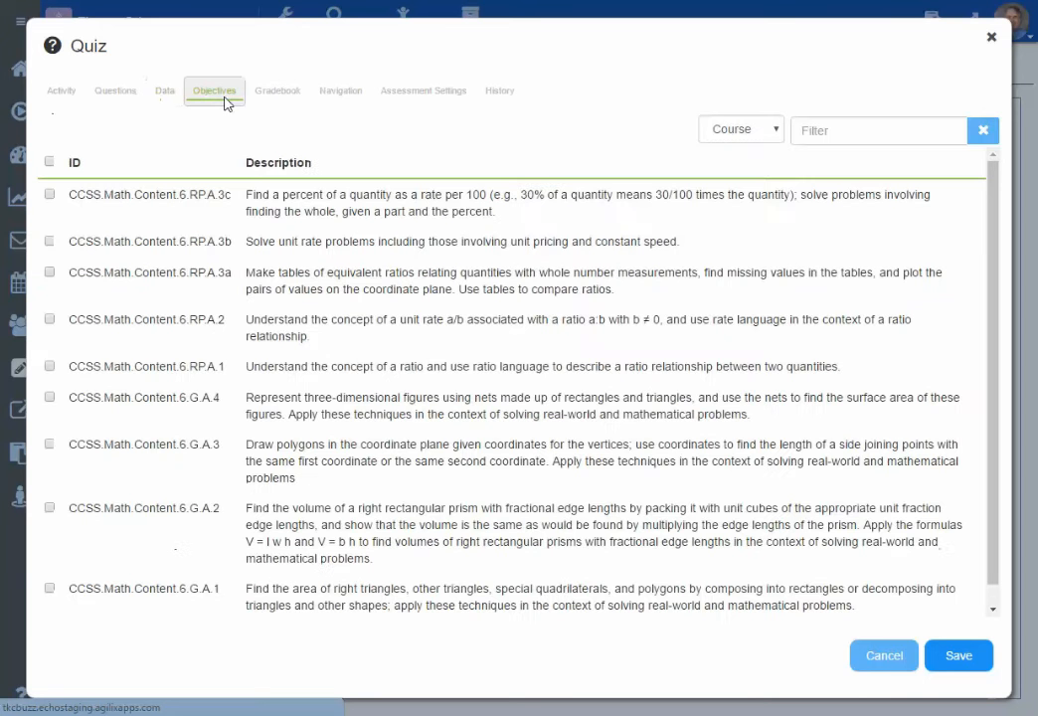
{"action": "left_click", "coordinate": [271, 101]}
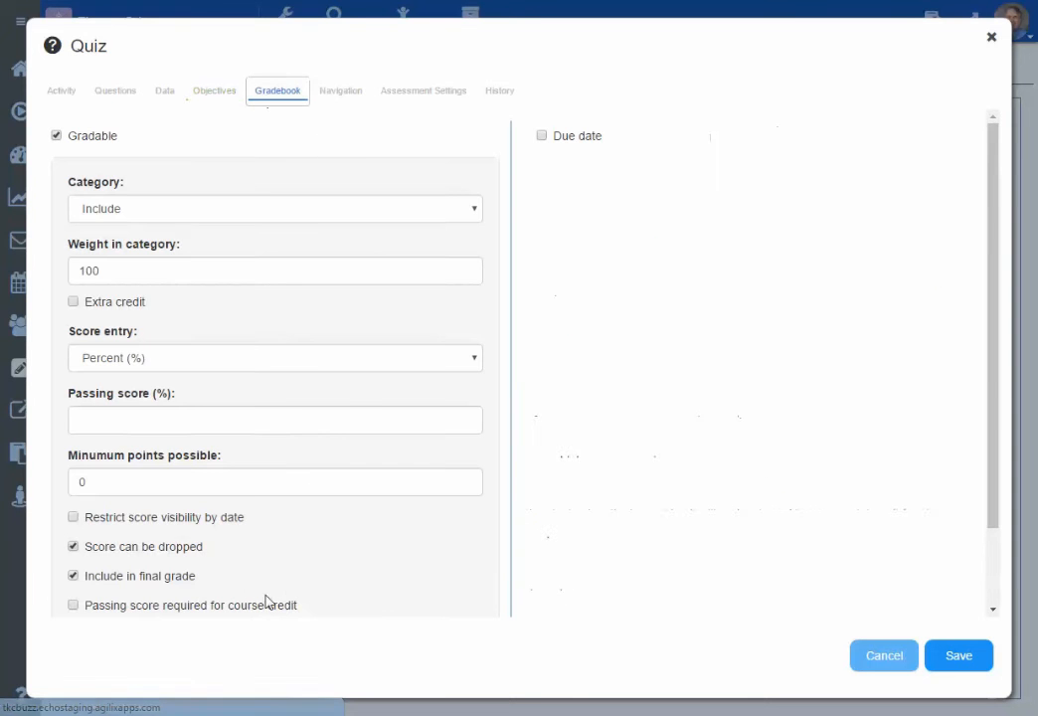
{"action": "left_click", "coordinate": [346, 96]}
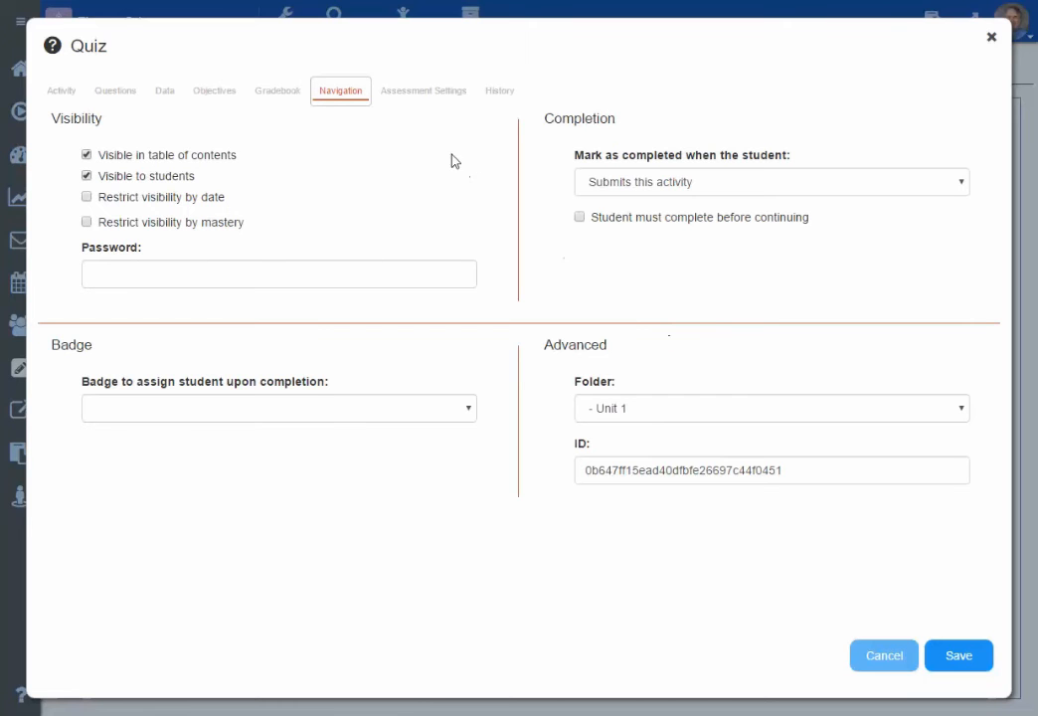
- Examine the quiz's assessment settings, including attempts, review, pool, time limit and exam template, and its history
{"action": "left_click", "coordinate": [418, 100]}
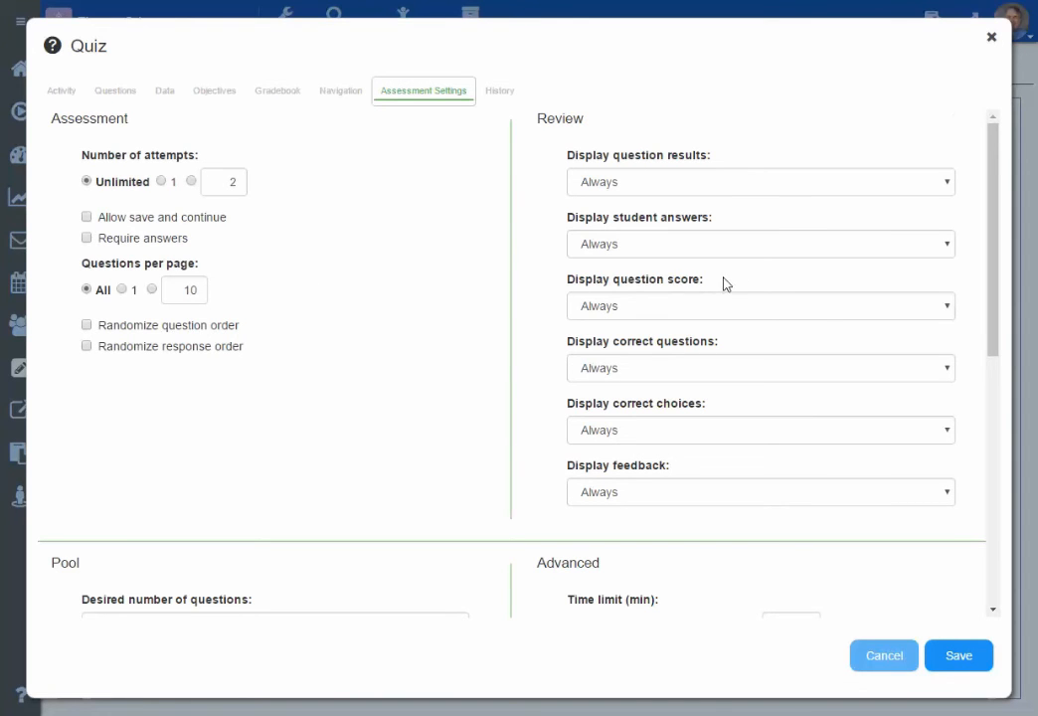
{"action": "scroll", "coordinate": [739, 279], "scroll_direction": "down", "scroll_amount": 1}
{"action": "scroll", "coordinate": [739, 279], "scroll_direction": "down", "scroll_amount": 5}
{"action": "scroll", "coordinate": [736, 280], "scroll_direction": "up", "scroll_amount": 1}
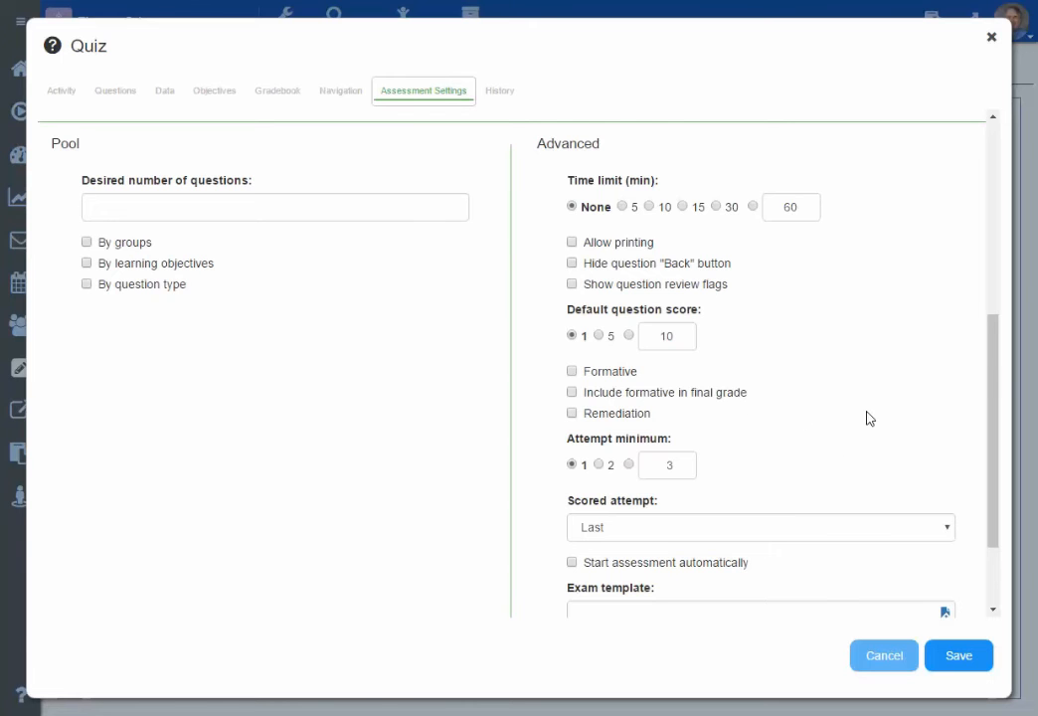
{"action": "scroll", "coordinate": [866, 418], "scroll_direction": "down", "scroll_amount": 2}
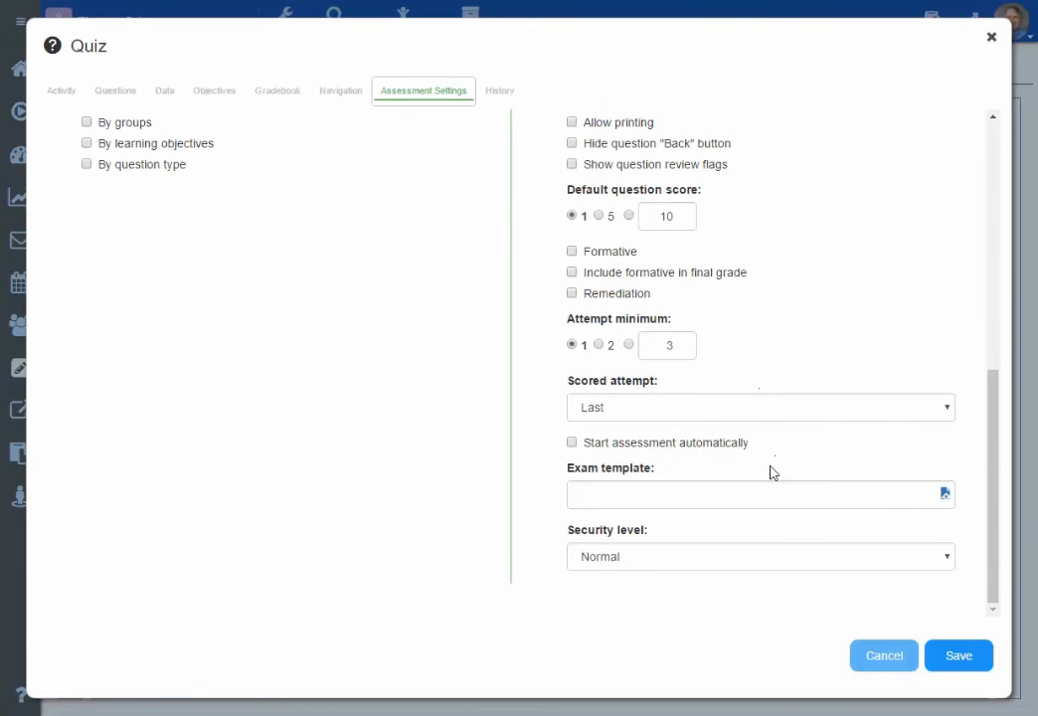
{"action": "left_click", "coordinate": [609, 495]}
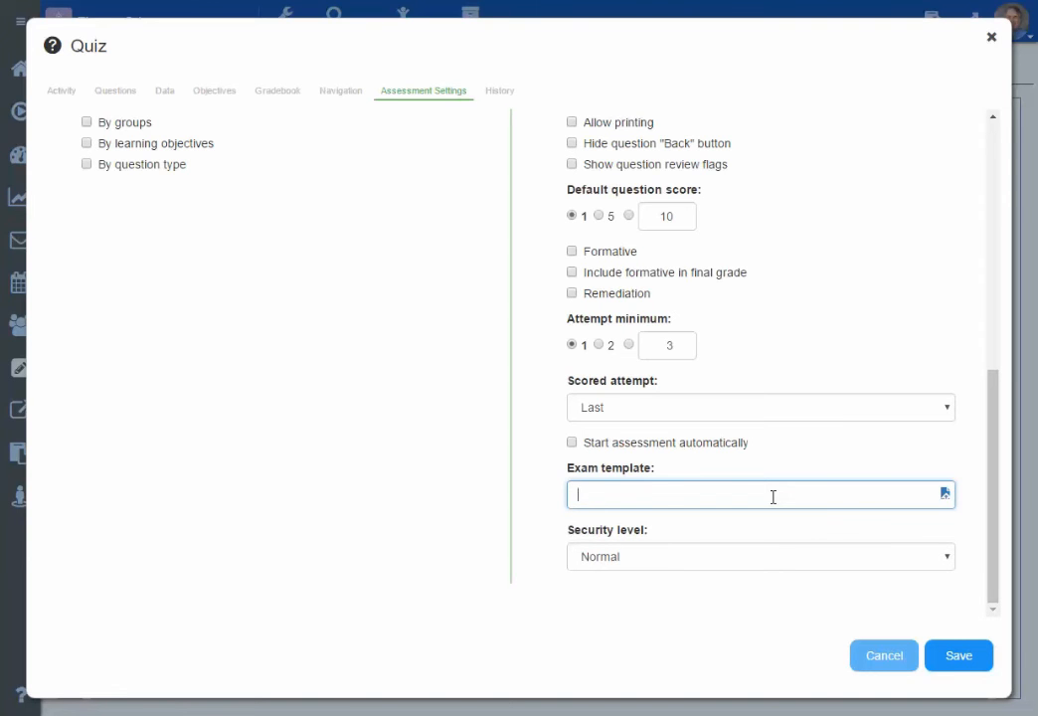
{"action": "scroll", "coordinate": [502, 260], "scroll_direction": "up", "scroll_amount": 5}
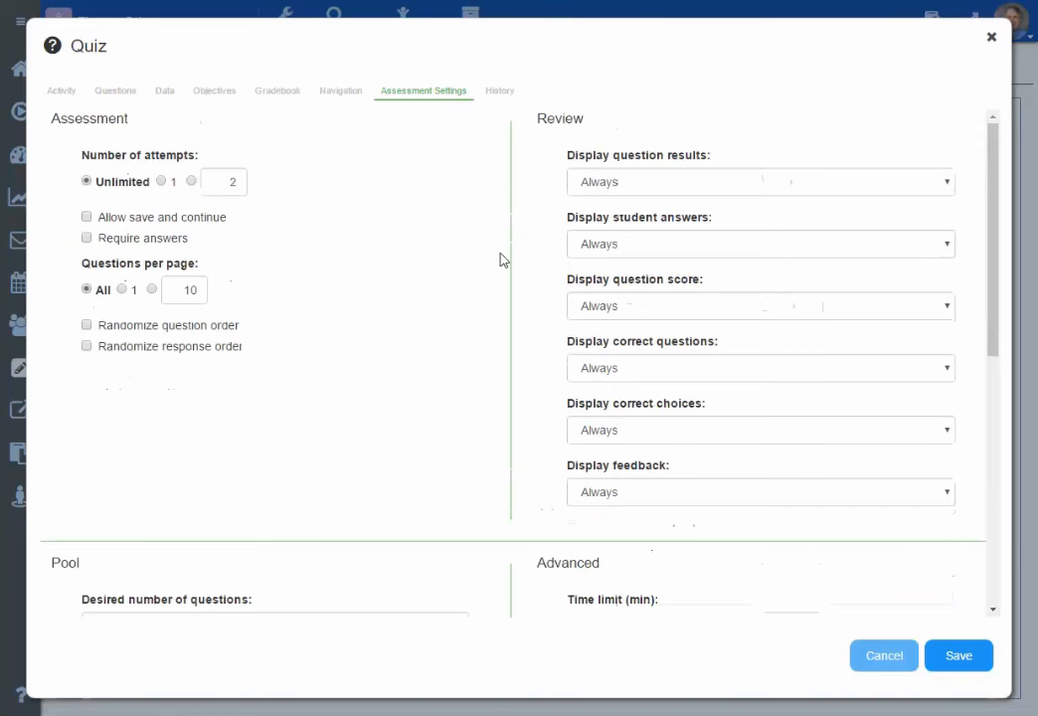
{"action": "left_click", "coordinate": [488, 103]}
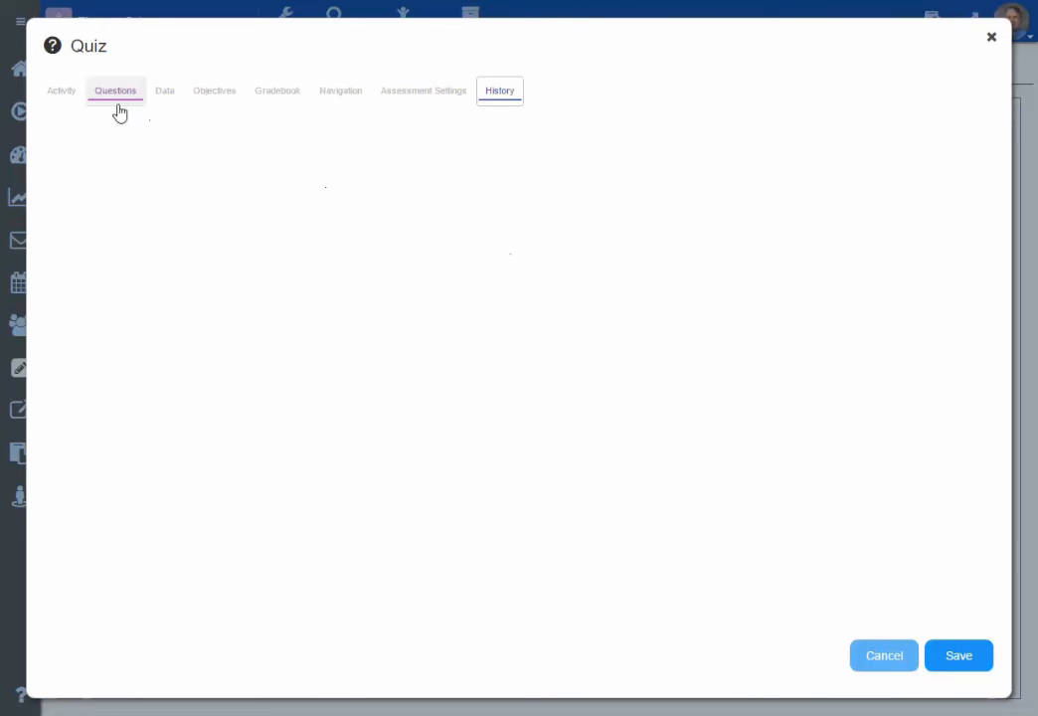
- Return to the quiz's main activity details and save the quiz
{"action": "left_click", "coordinate": [71, 104]}
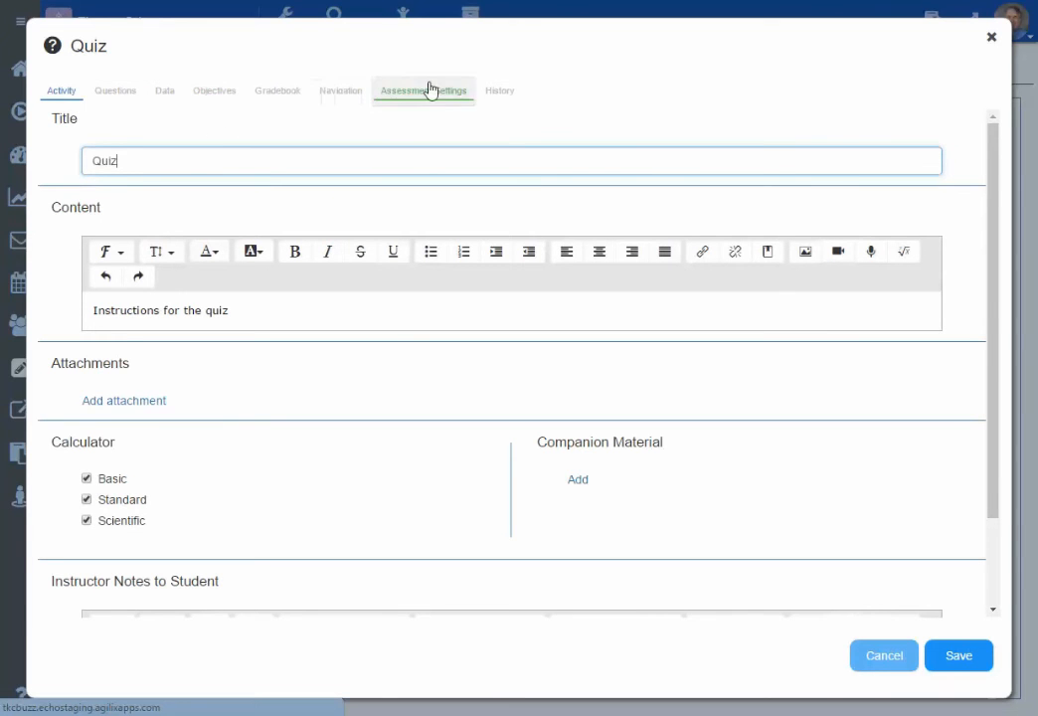
{"action": "left_click", "coordinate": [957, 655]}
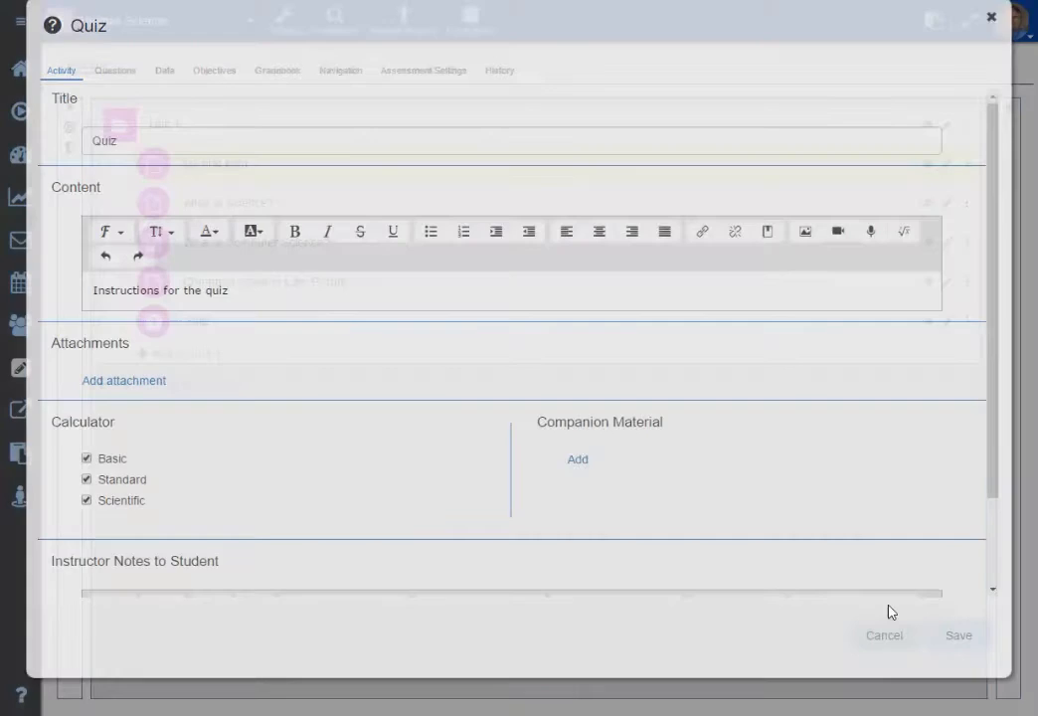
- Add a new assignment to Unit 1 and set its gradebook score entry to Rubric
{"action": "left_click", "coordinate": [215, 353]}
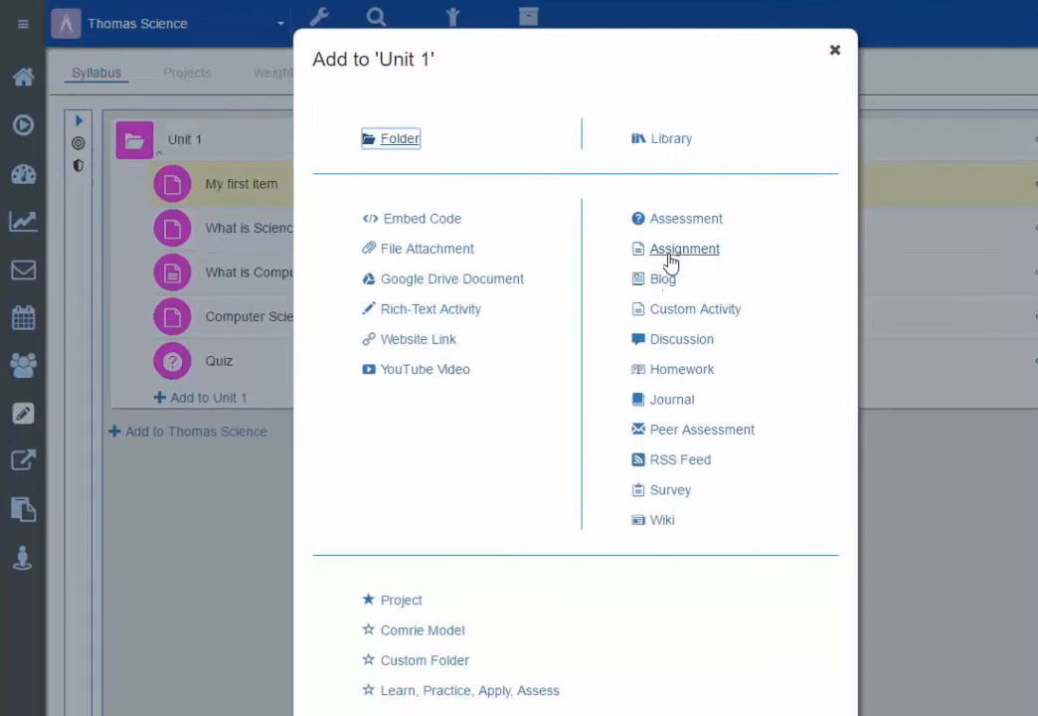
{"action": "left_click", "coordinate": [670, 253]}
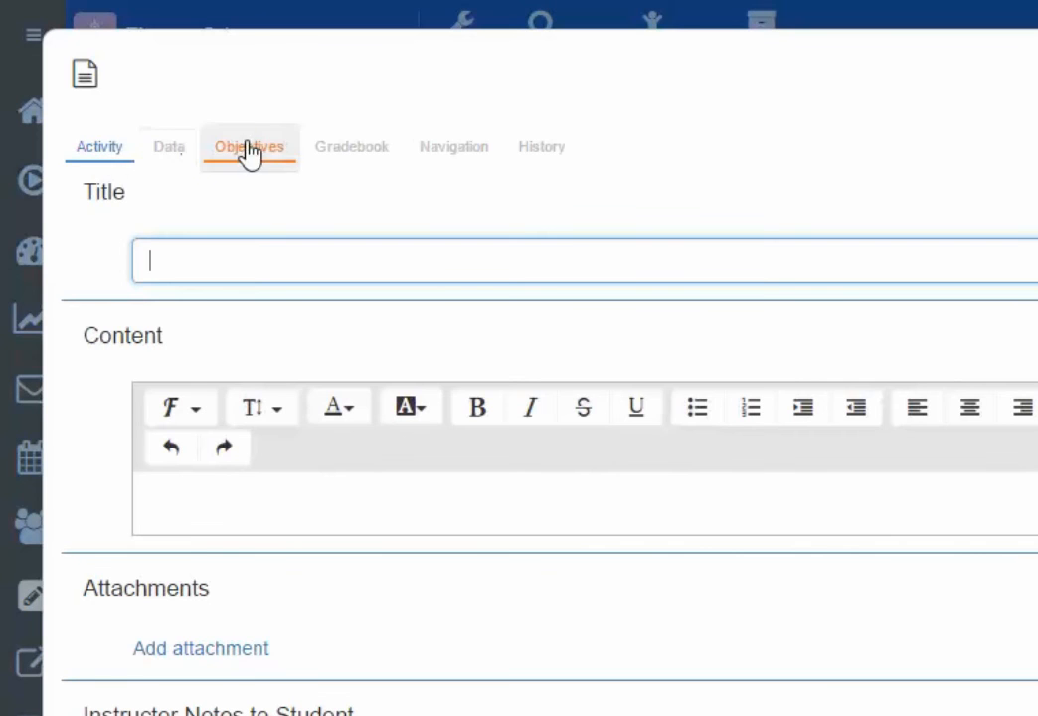
{"action": "left_click", "coordinate": [364, 151]}
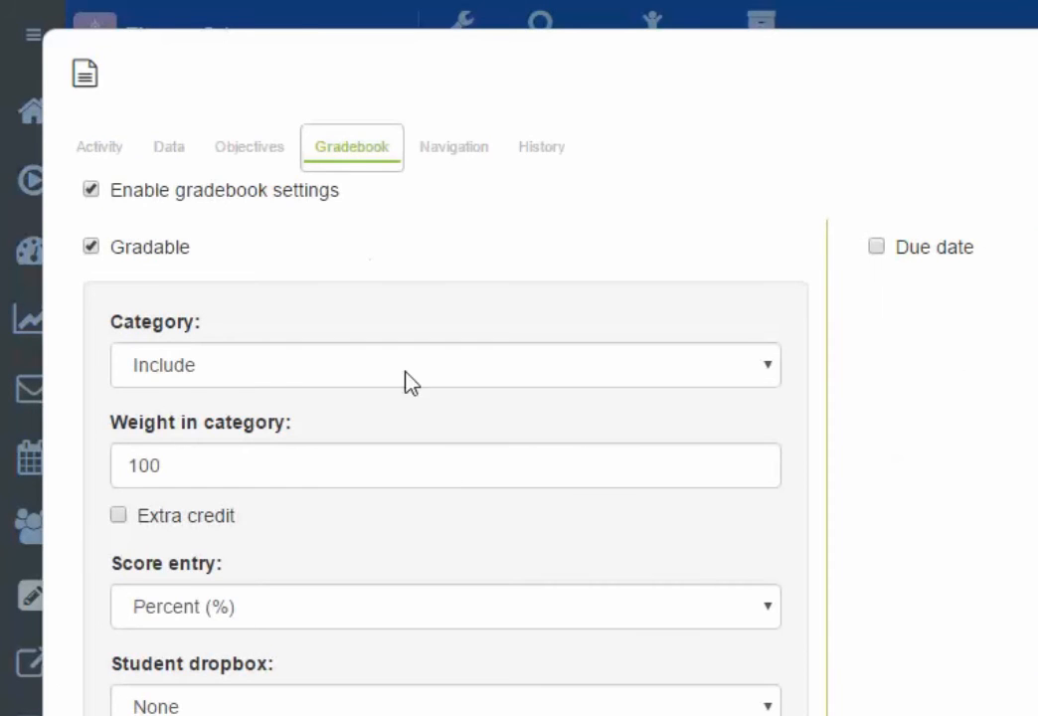
{"action": "scroll", "coordinate": [492, 667], "scroll_direction": "down", "scroll_amount": 2}
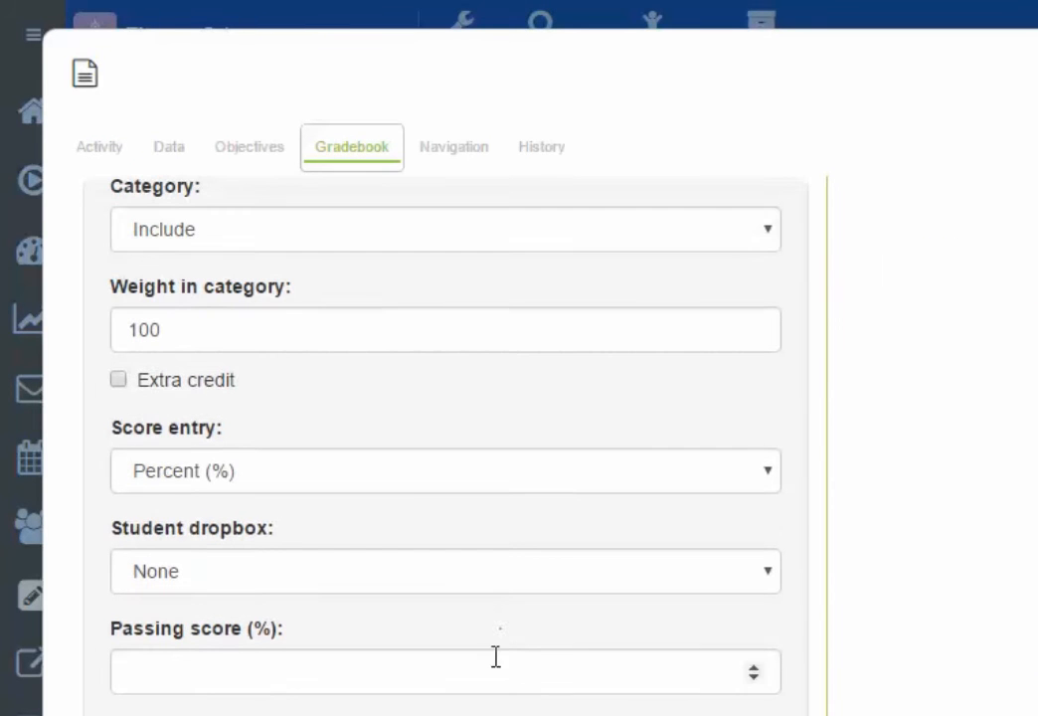
{"action": "left_click", "coordinate": [387, 492]}
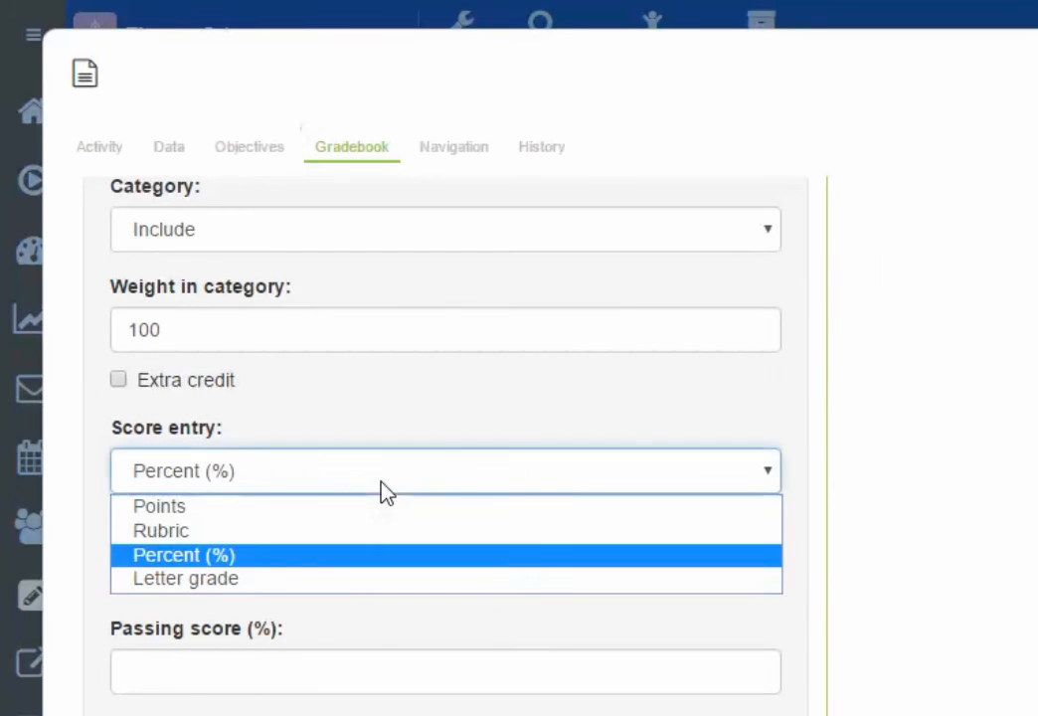
{"action": "left_click", "coordinate": [379, 532]}
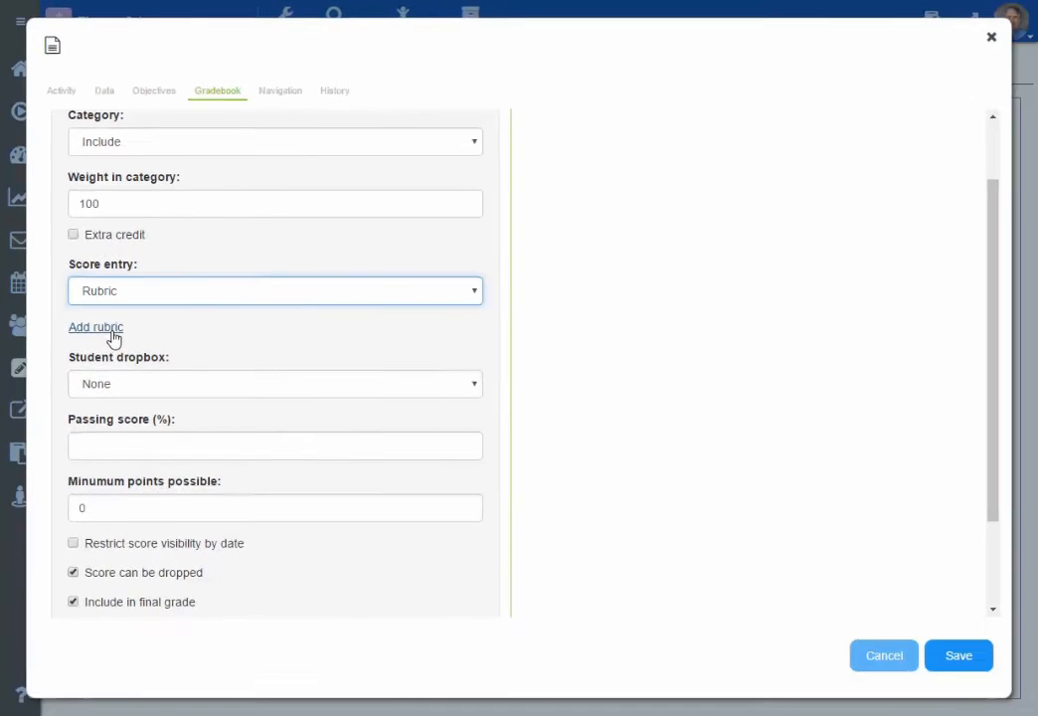
- Add a rubric to the assignment based on the Basic Proficiency Rubric template
{"action": "left_click", "coordinate": [112, 332]}
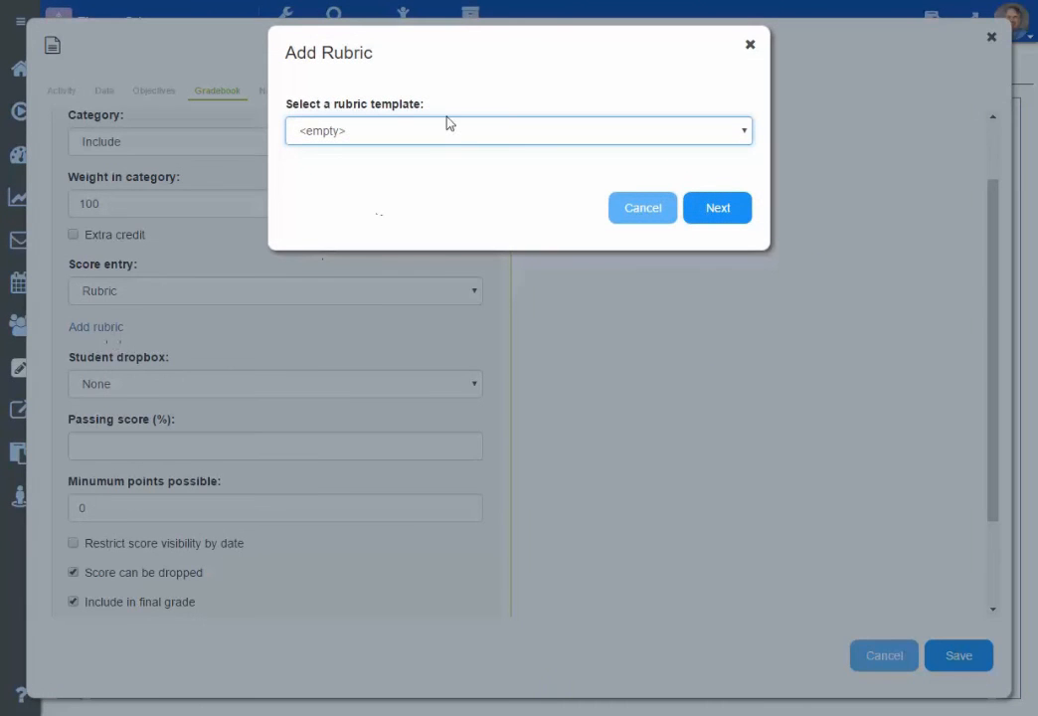
{"action": "left_click", "coordinate": [447, 127]}
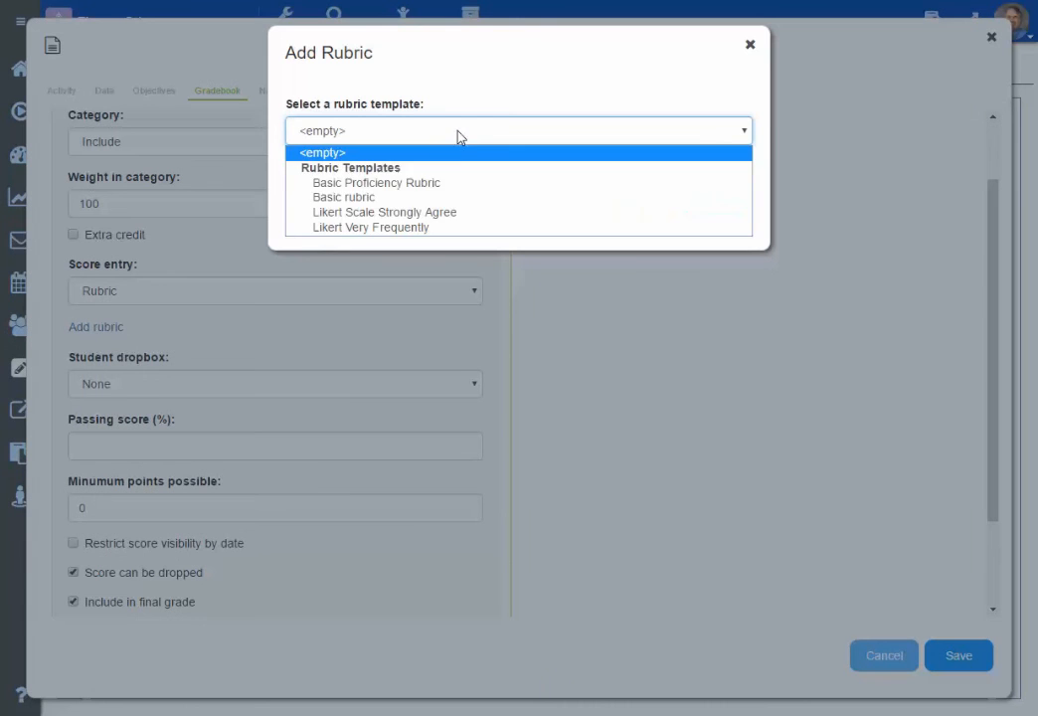
{"action": "left_click", "coordinate": [477, 184]}
{"action": "left_click", "coordinate": [716, 211]}
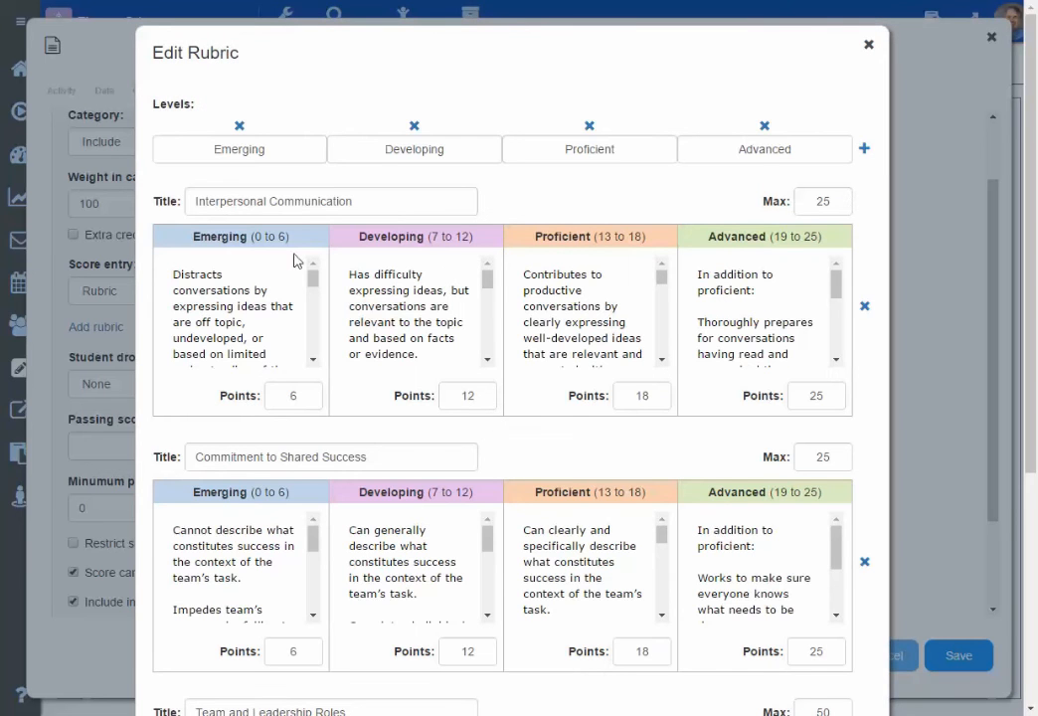
- Remove the Emerging level and the Team and Leadership Roles criterion from the rubric
{"action": "left_click", "coordinate": [239, 125]}
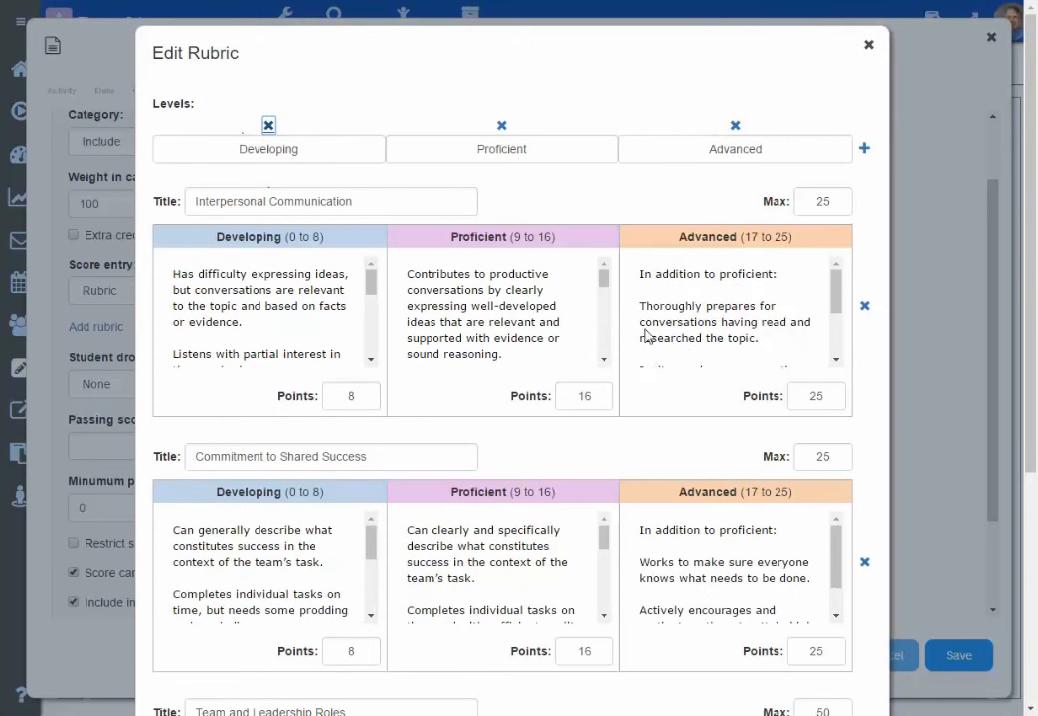
{"action": "scroll", "coordinate": [737, 355], "scroll_direction": "down", "scroll_amount": 3}
{"action": "scroll", "coordinate": [871, 625], "scroll_direction": "down", "scroll_amount": 4}
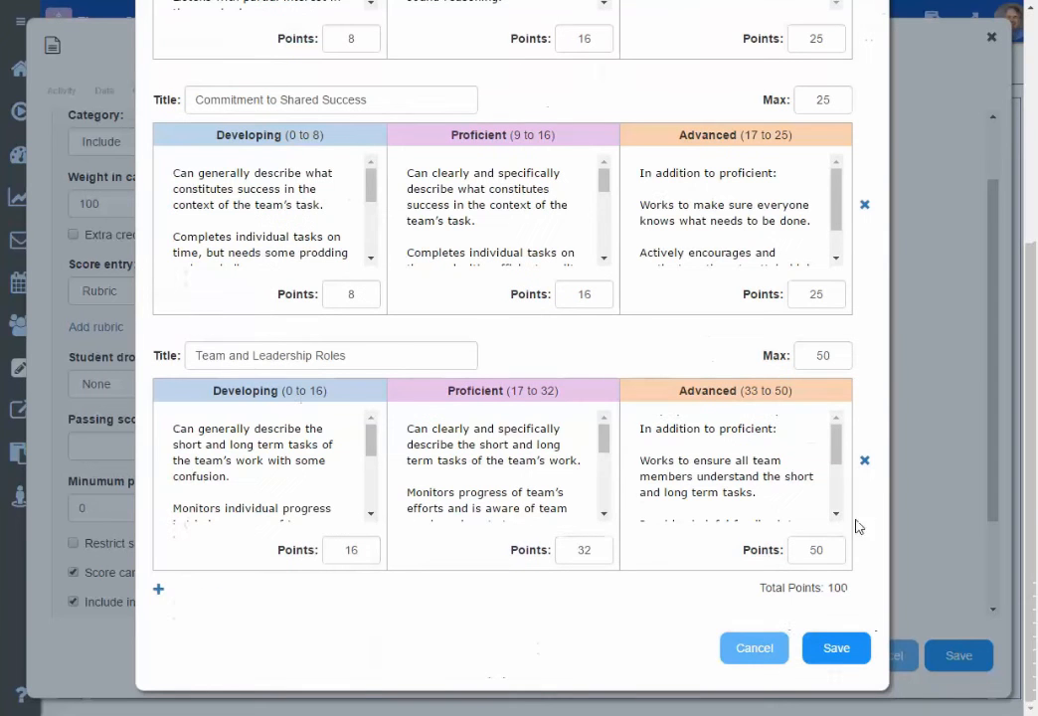
{"action": "left_click", "coordinate": [866, 462]}
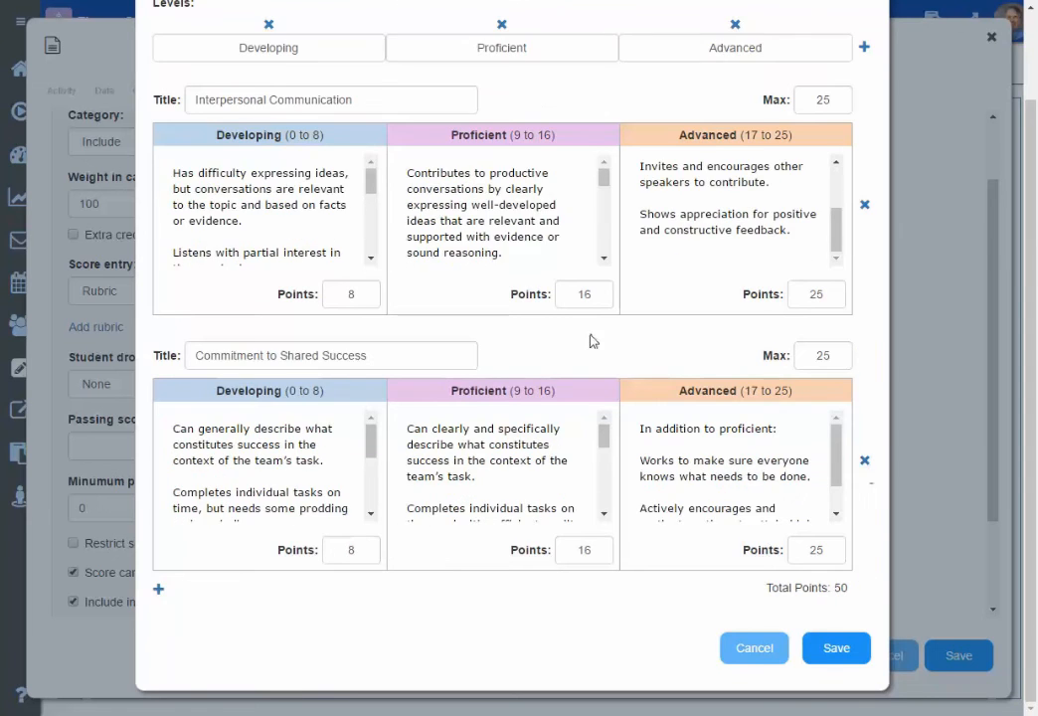
- Review the titles and level descriptions of the remaining rubric criteria, and save the rubric
{"action": "scroll", "coordinate": [594, 343], "scroll_direction": "up", "scroll_amount": 1}
{"action": "left_click", "coordinate": [452, 314]}
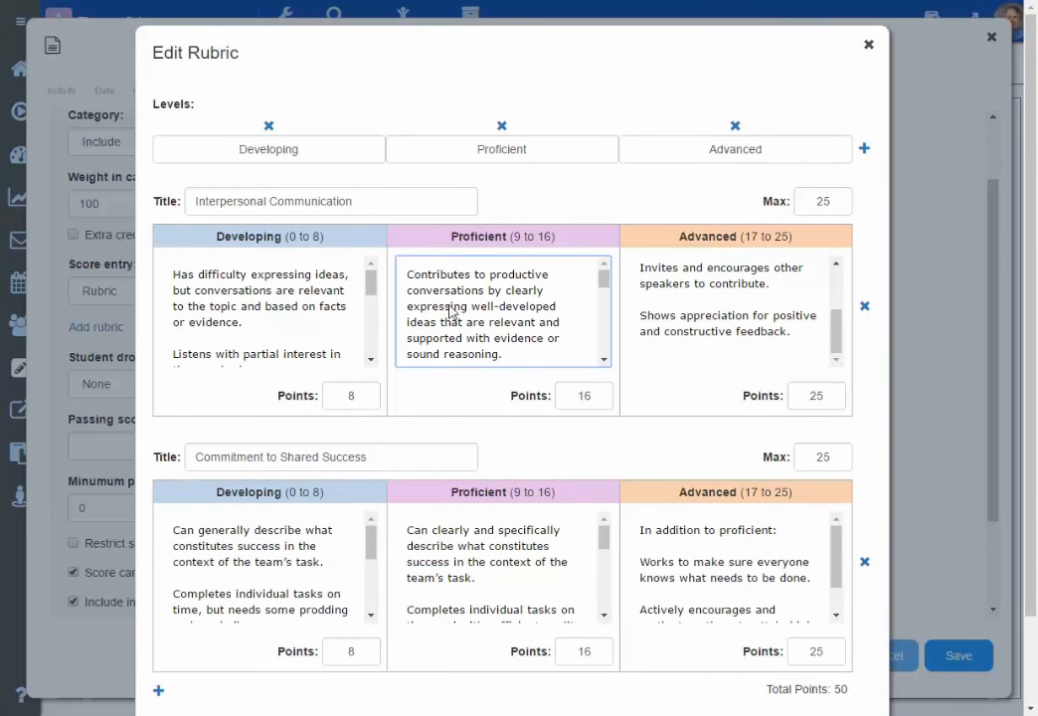
{"action": "left_click_drag", "start_coordinate": [446, 309], "coordinate": [451, 306]}
{"action": "left_click", "coordinate": [349, 202]}
{"action": "key", "text": "ctrl+a"}
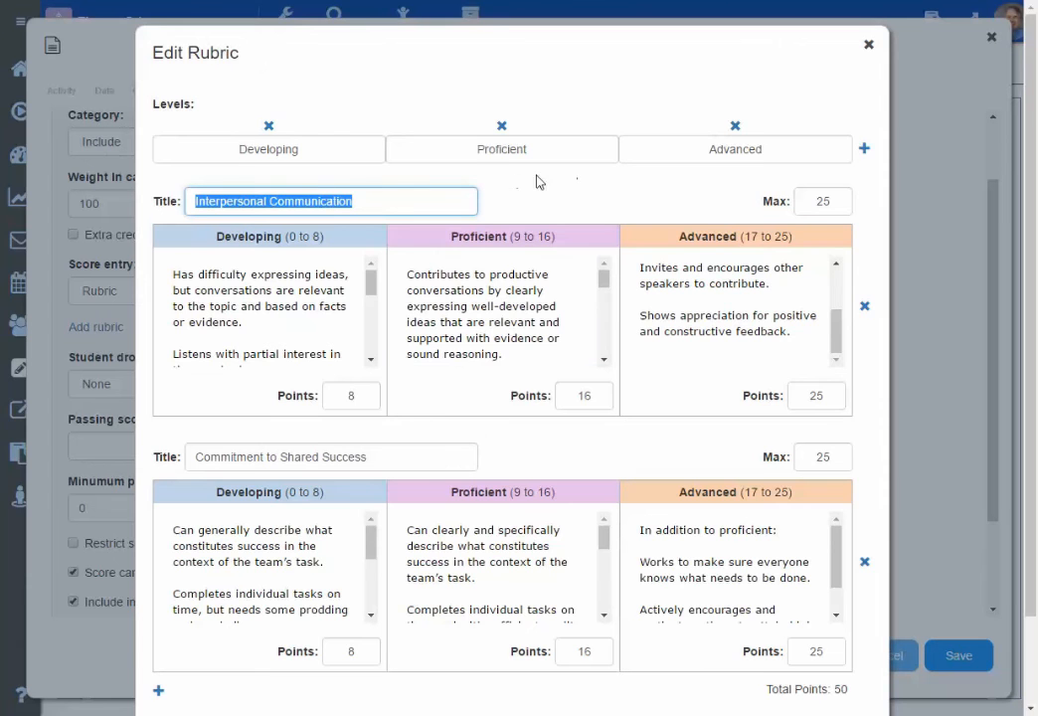
{"action": "scroll", "coordinate": [538, 371], "scroll_direction": "down", "scroll_amount": 5}
{"action": "scroll", "coordinate": [557, 468], "scroll_direction": "down", "scroll_amount": 3}
{"action": "scroll", "coordinate": [687, 486], "scroll_direction": "down", "scroll_amount": 1}
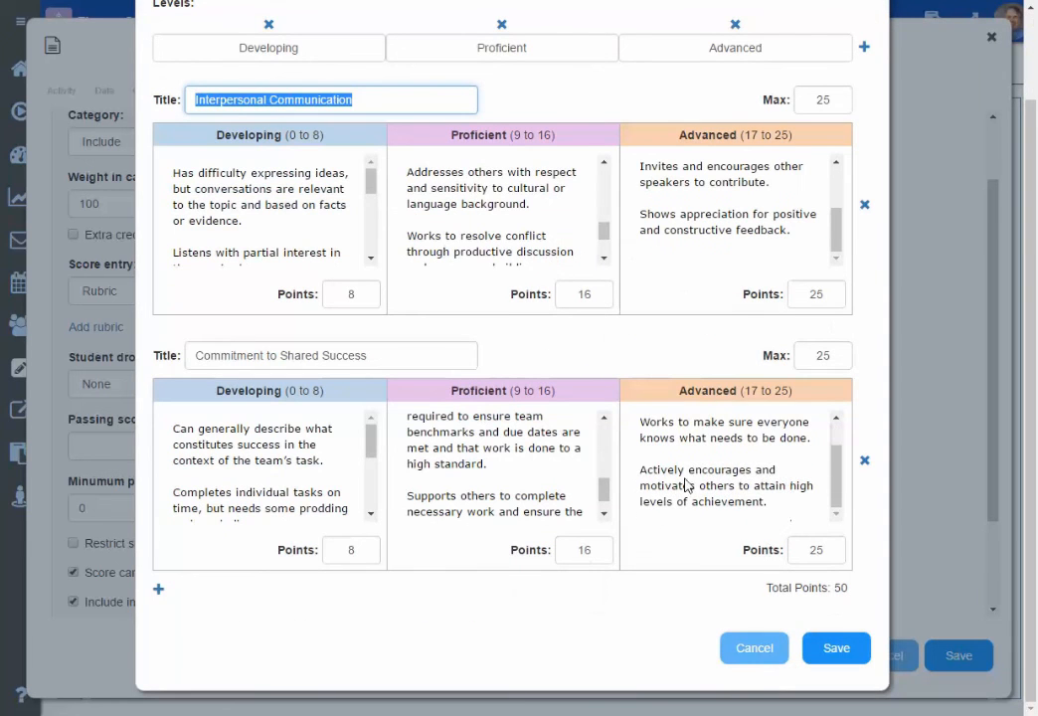
{"action": "scroll", "coordinate": [676, 215], "scroll_direction": "up", "scroll_amount": 2}
{"action": "left_click", "coordinate": [852, 651]}
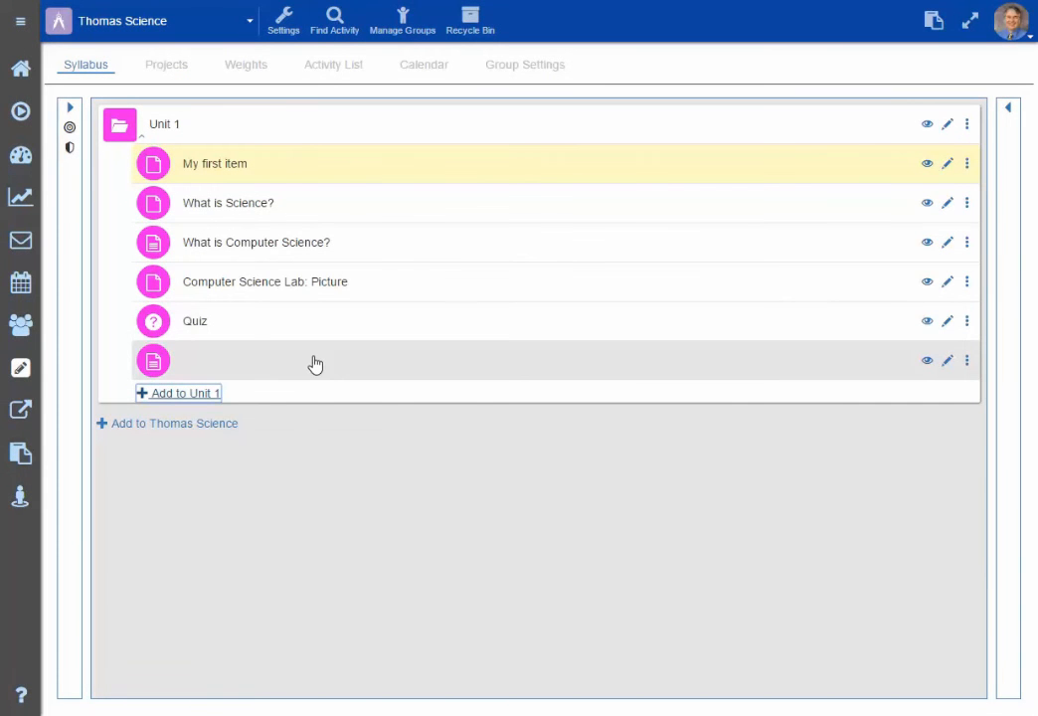
- Add a "Learn, Practice, Apply, Assess" folder titled "Unit 1" inside the existing Unit 1
{"action": "left_click", "coordinate": [186, 394]}
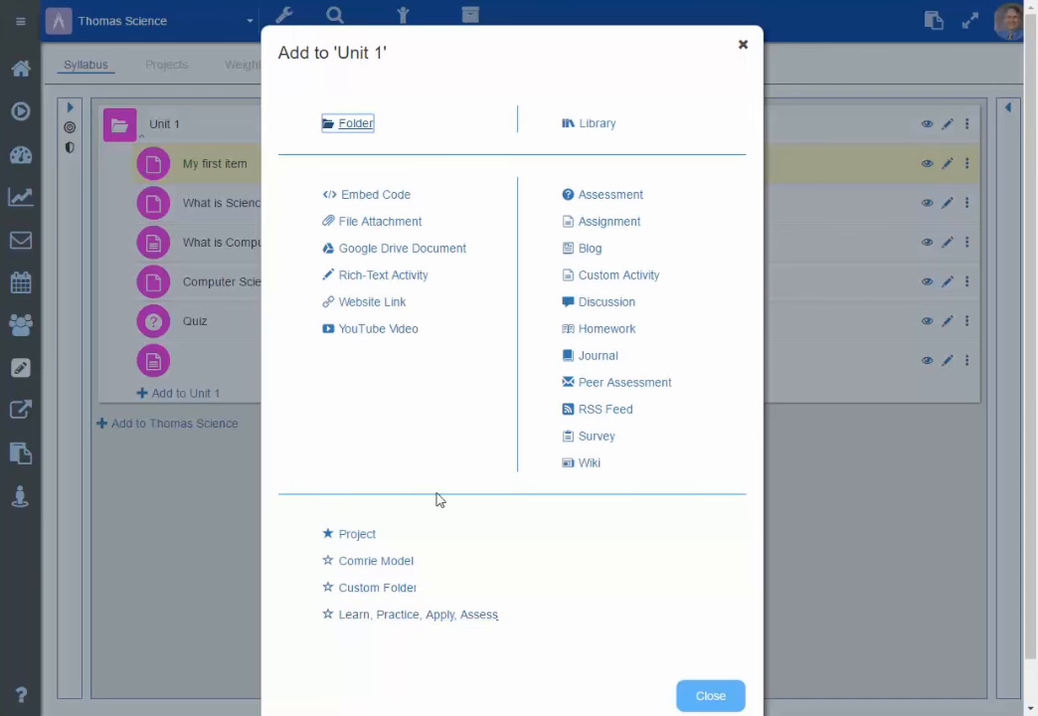
{"action": "left_click", "coordinate": [411, 616]}
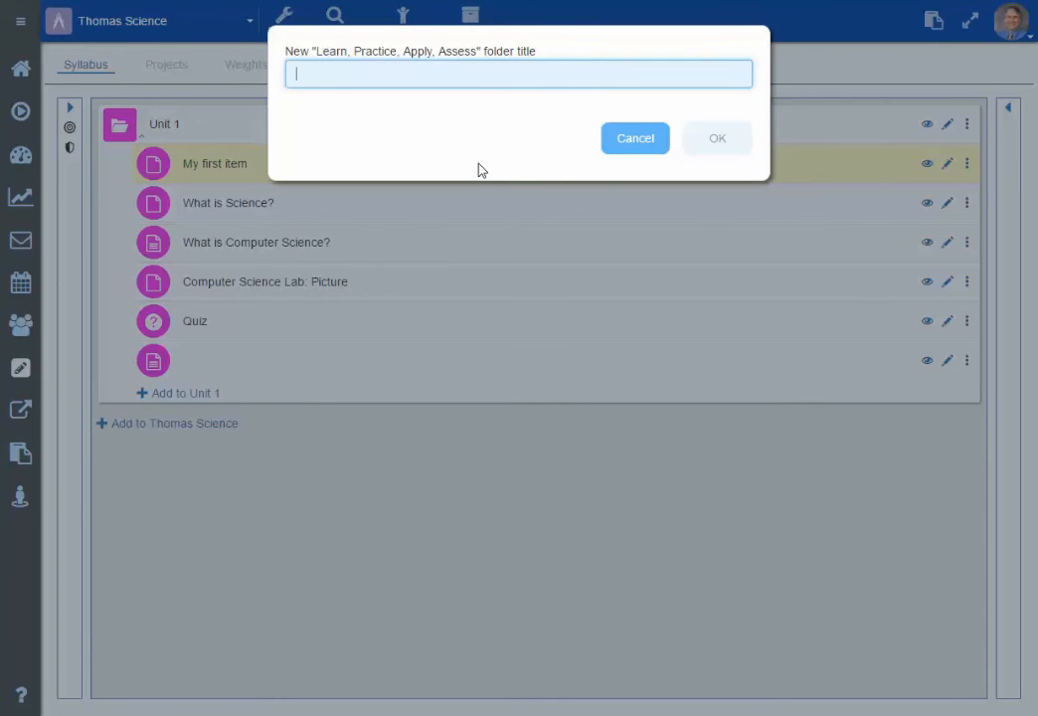
{"action": "type", "text": "Unite"}
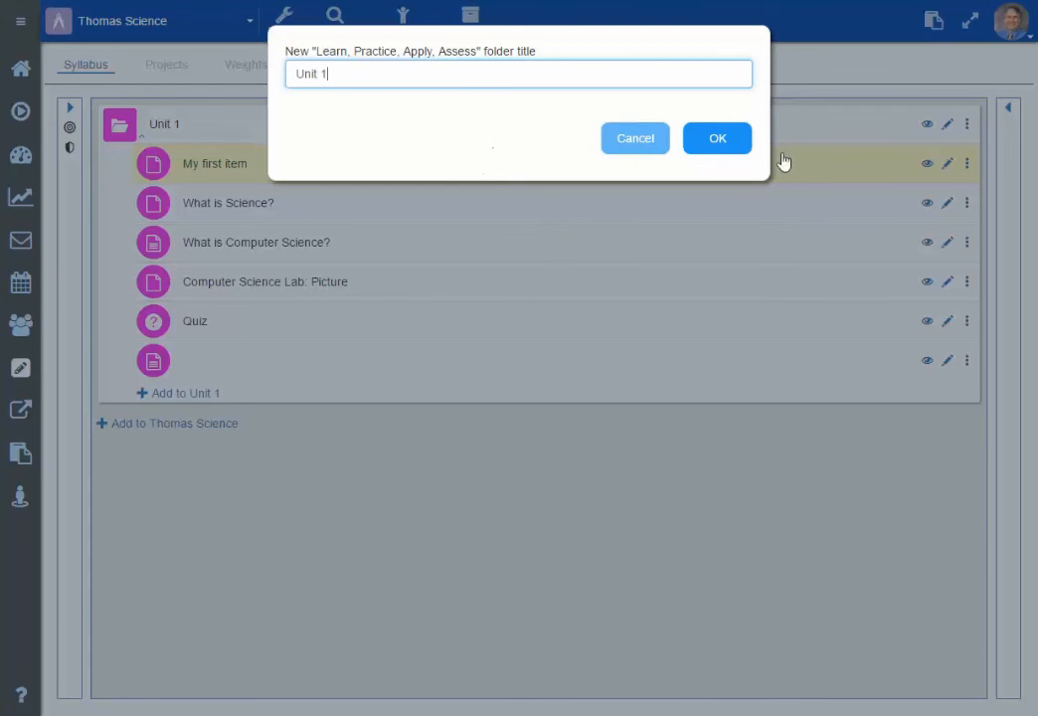
{"action": "left_click", "coordinate": [734, 140]}
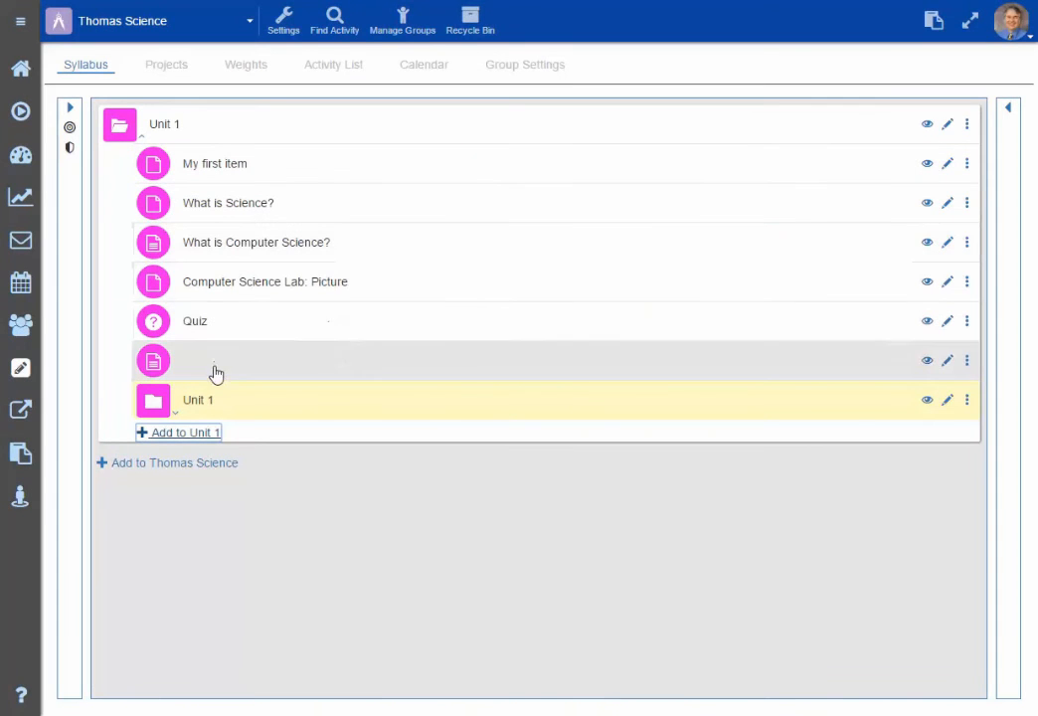
- Expand the nested Unit 1 folder's subfolders, and move Computer Science Lab: Picture into Learn and the existing unit-level Quiz into Practice
{"action": "left_click", "coordinate": [176, 417]}
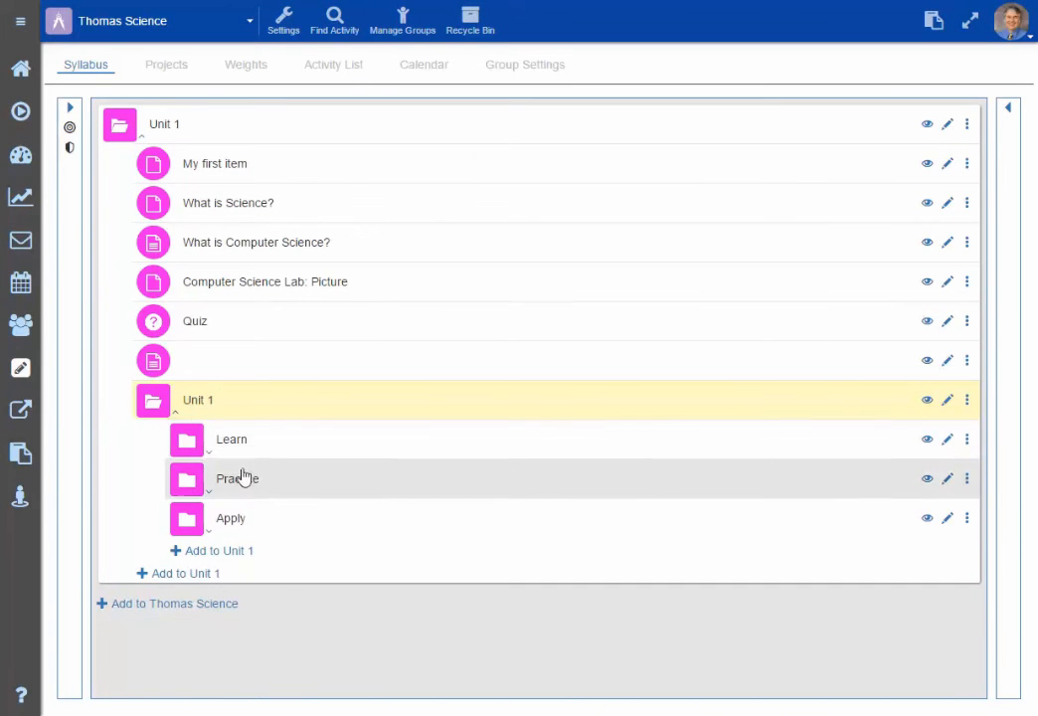
{"action": "left_click", "coordinate": [213, 526]}
{"action": "left_click", "coordinate": [210, 494]}
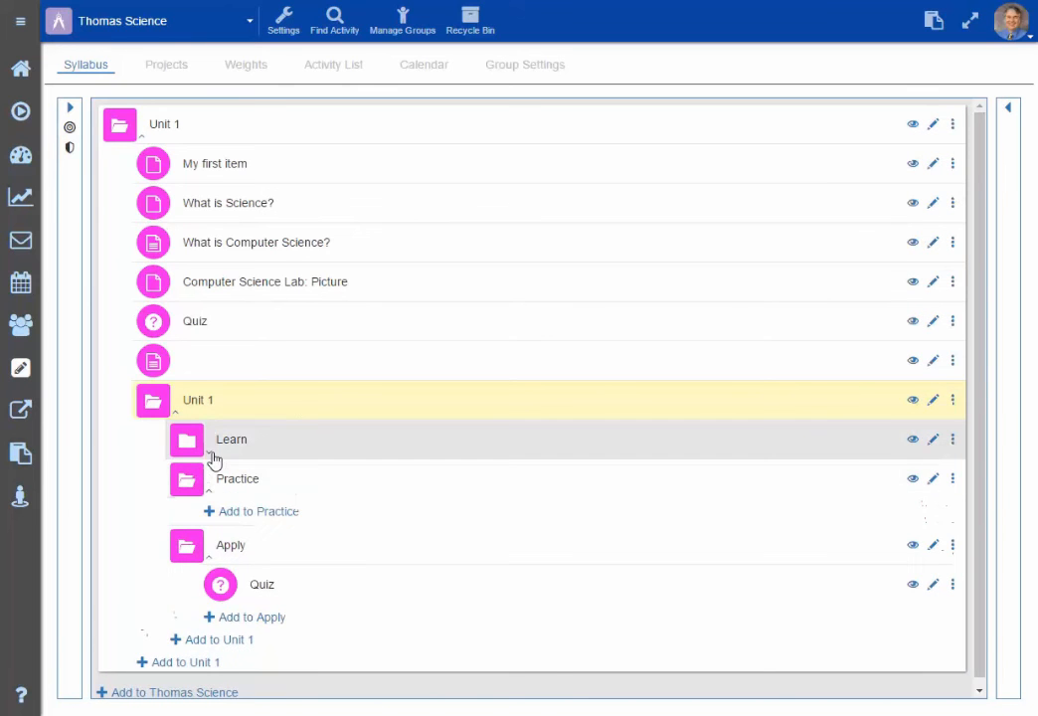
{"action": "left_click", "coordinate": [213, 457]}
{"action": "scroll", "coordinate": [350, 538], "scroll_direction": "down", "scroll_amount": 1}
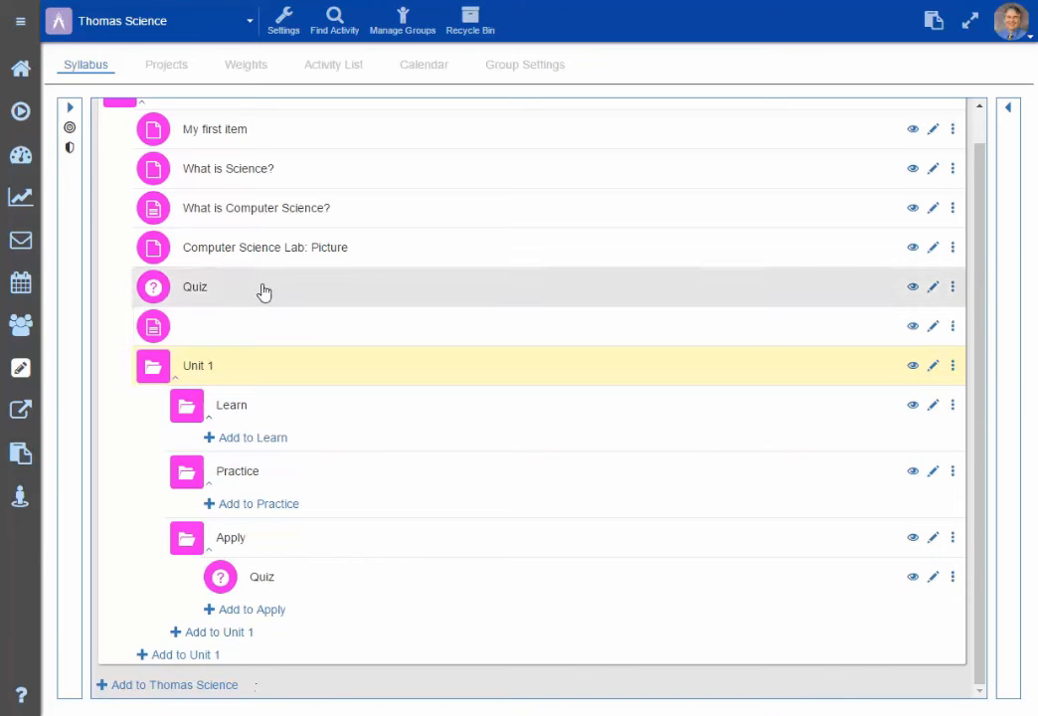
{"action": "left_click_drag", "start_coordinate": [255, 244], "coordinate": [262, 403]}
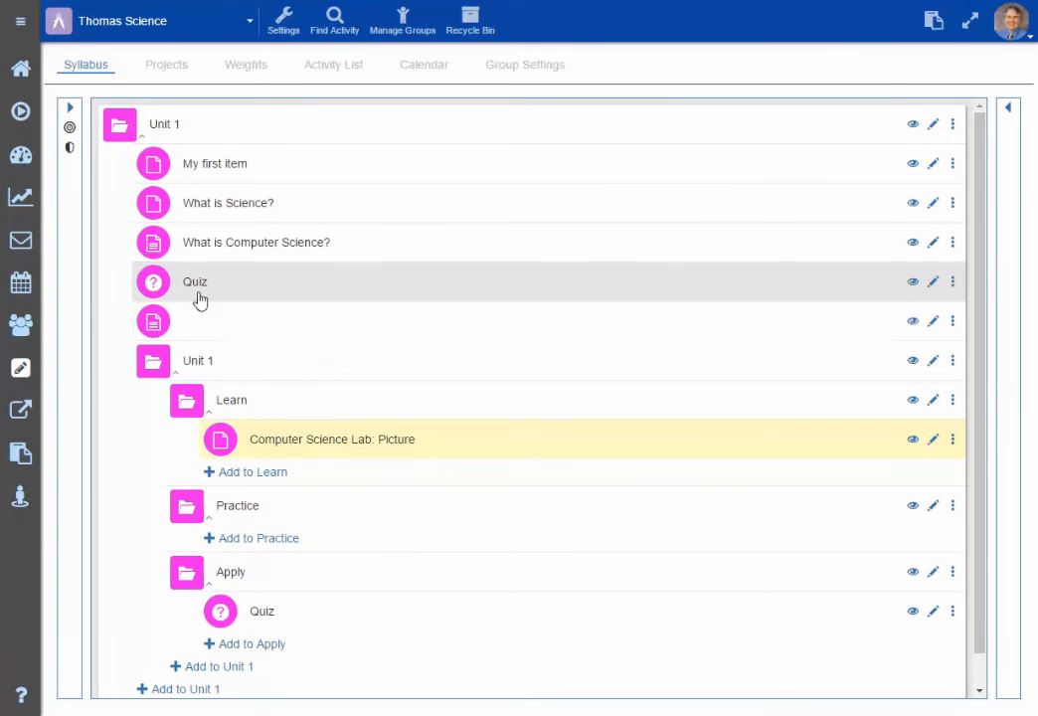
{"action": "left_click_drag", "start_coordinate": [199, 291], "coordinate": [262, 484]}
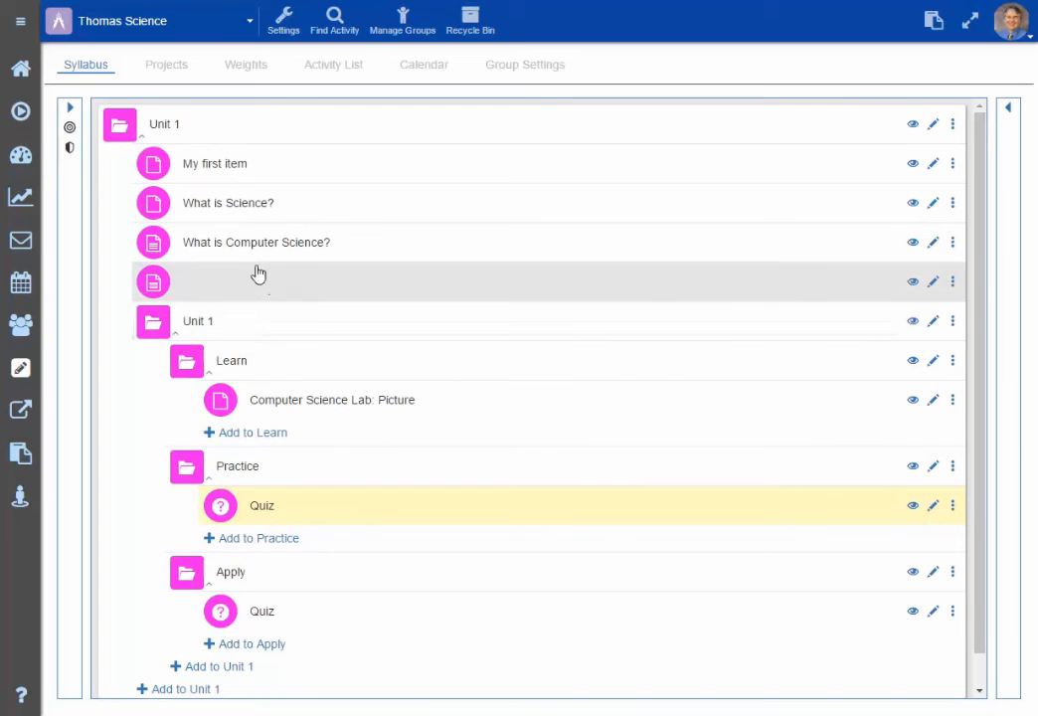
- Show the course objectives and align CCSS.Math.Content.6.RP.A.3c with My first item and CCSS.Math.Content.6.RP.A.3b with What is Science?
{"action": "left_click", "coordinate": [70, 108]}
{"action": "left_click", "coordinate": [86, 131]}
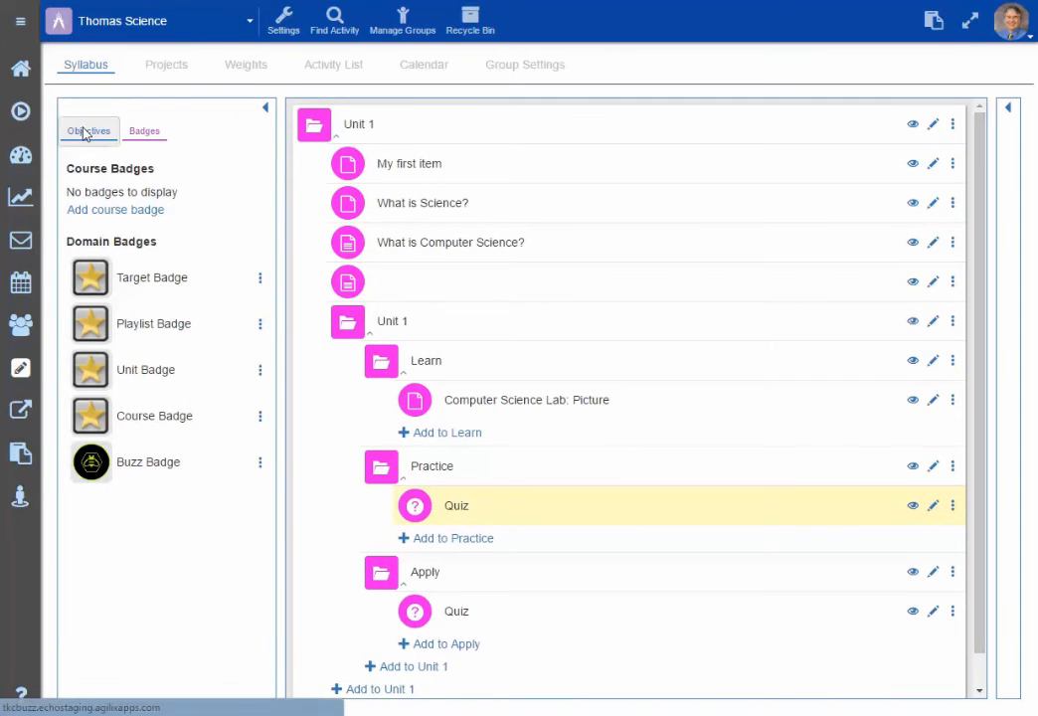
{"action": "left_click_drag", "start_coordinate": [94, 199], "coordinate": [381, 167]}
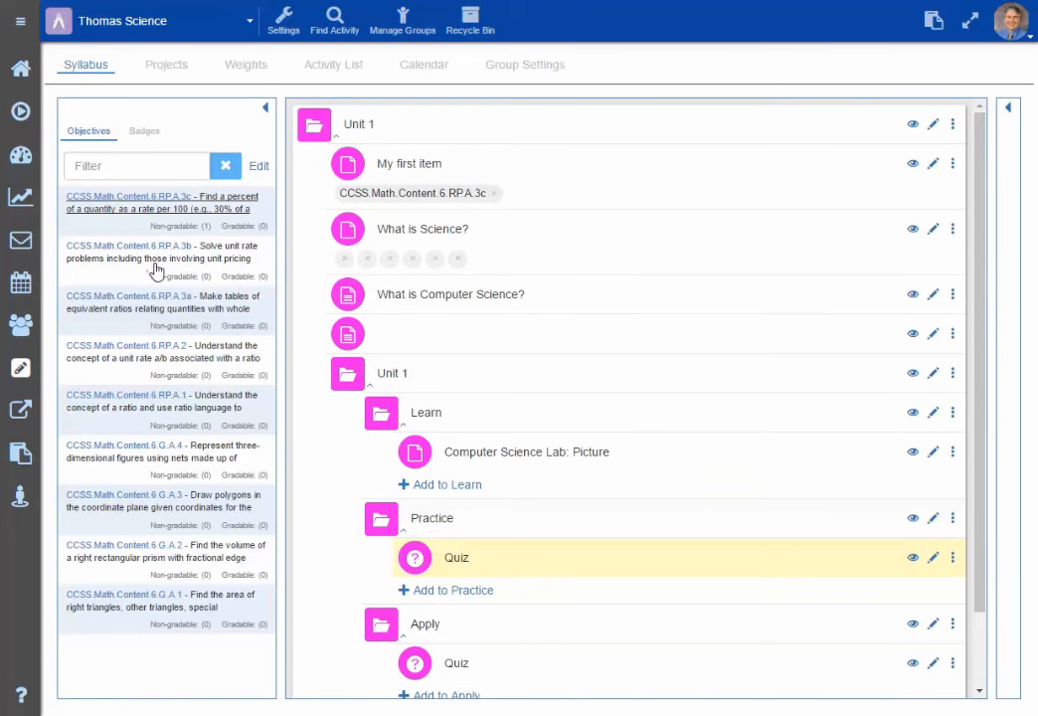
{"action": "left_click_drag", "start_coordinate": [113, 257], "coordinate": [331, 261]}
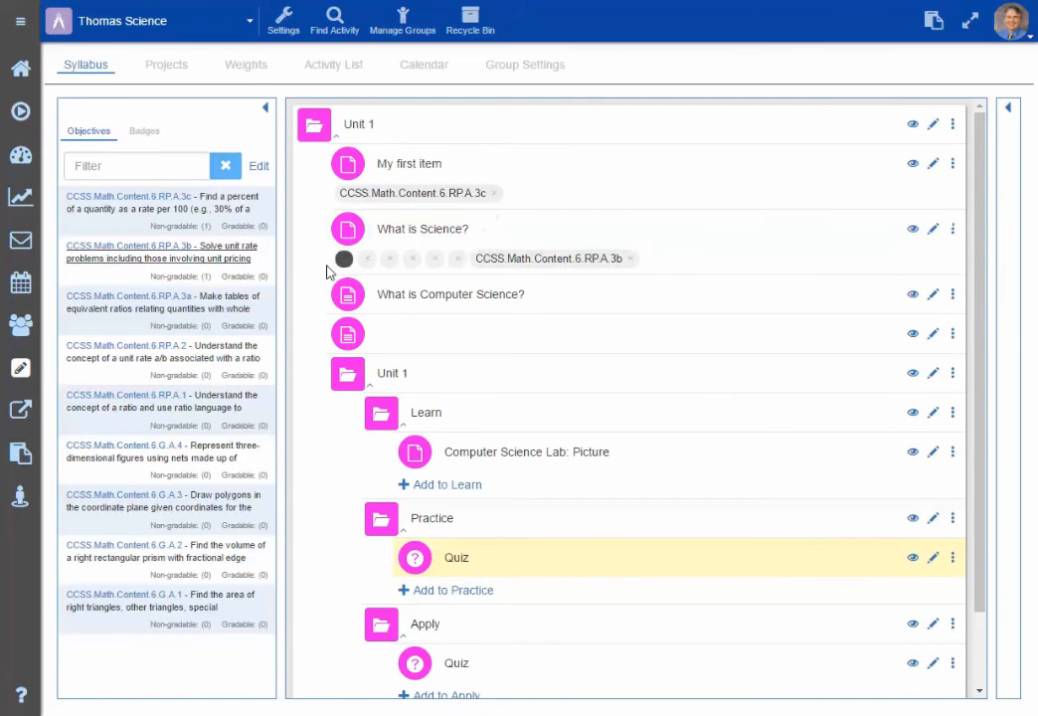
- Align objective CCSS.Math.Content.6.RP.A.3a with the nested Unit 1 folder and CCSS.Math.Content.6.G.A.4 with Computer Science Lab: Picture
{"action": "left_click_drag", "start_coordinate": [121, 321], "coordinate": [440, 382]}
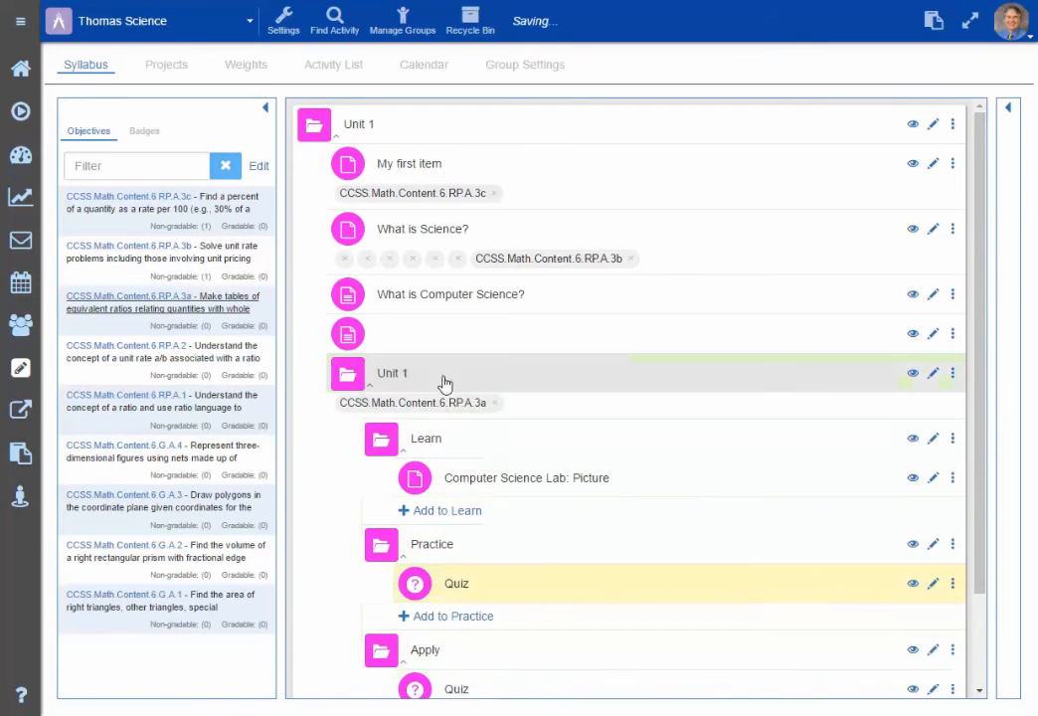
{"action": "left_click_drag", "start_coordinate": [174, 420], "coordinate": [505, 451]}
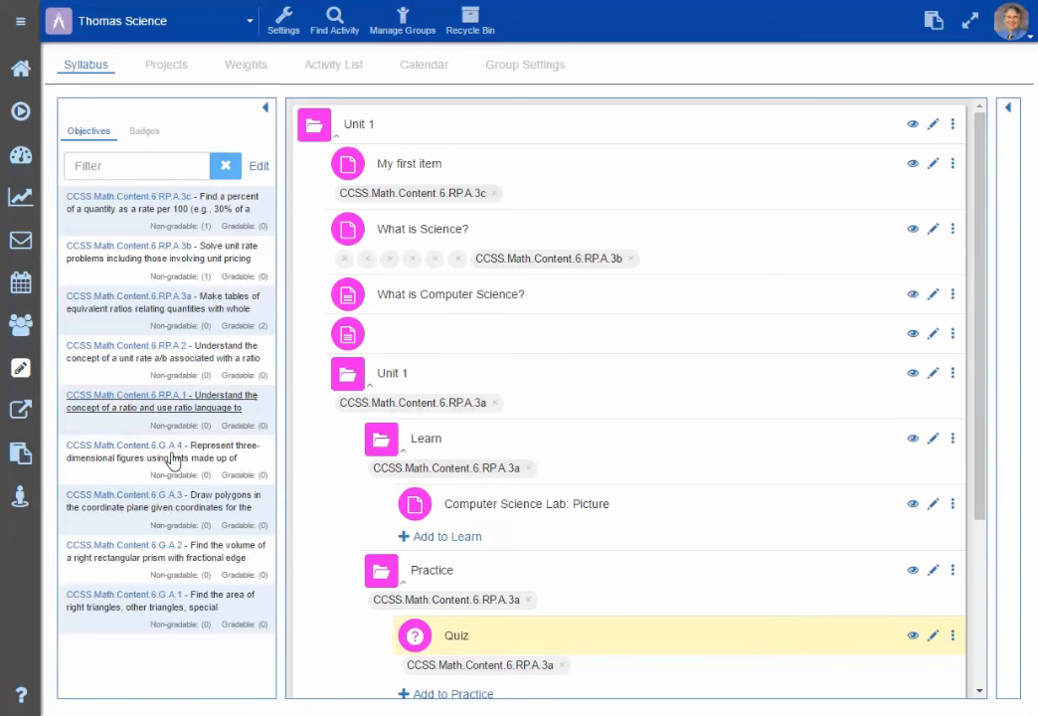
{"action": "left_click_drag", "start_coordinate": [174, 460], "coordinate": [569, 515]}
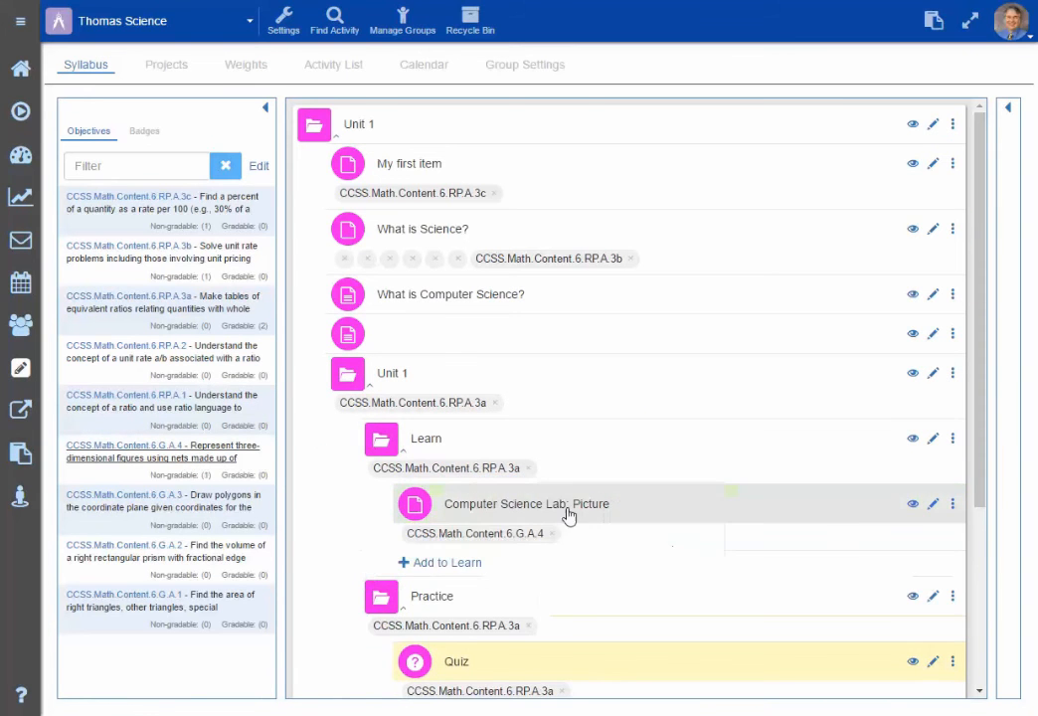
{"action": "scroll", "coordinate": [399, 519], "scroll_direction": "down", "scroll_amount": 3}
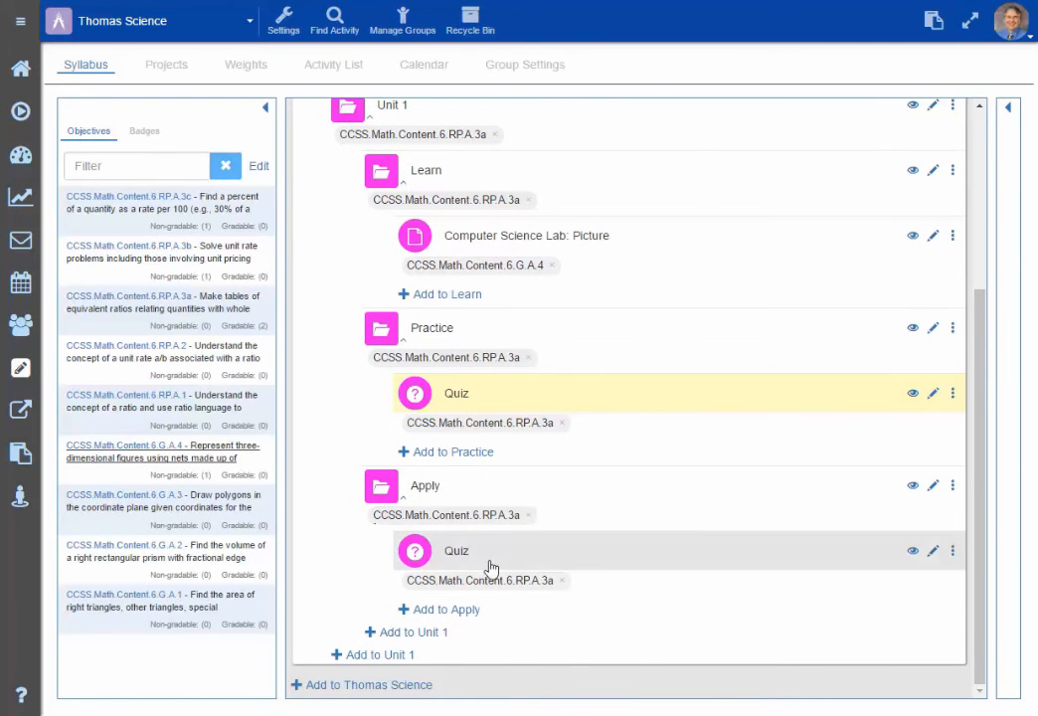
{"action": "left_click_drag", "start_coordinate": [183, 231], "coordinate": [250, 211]}
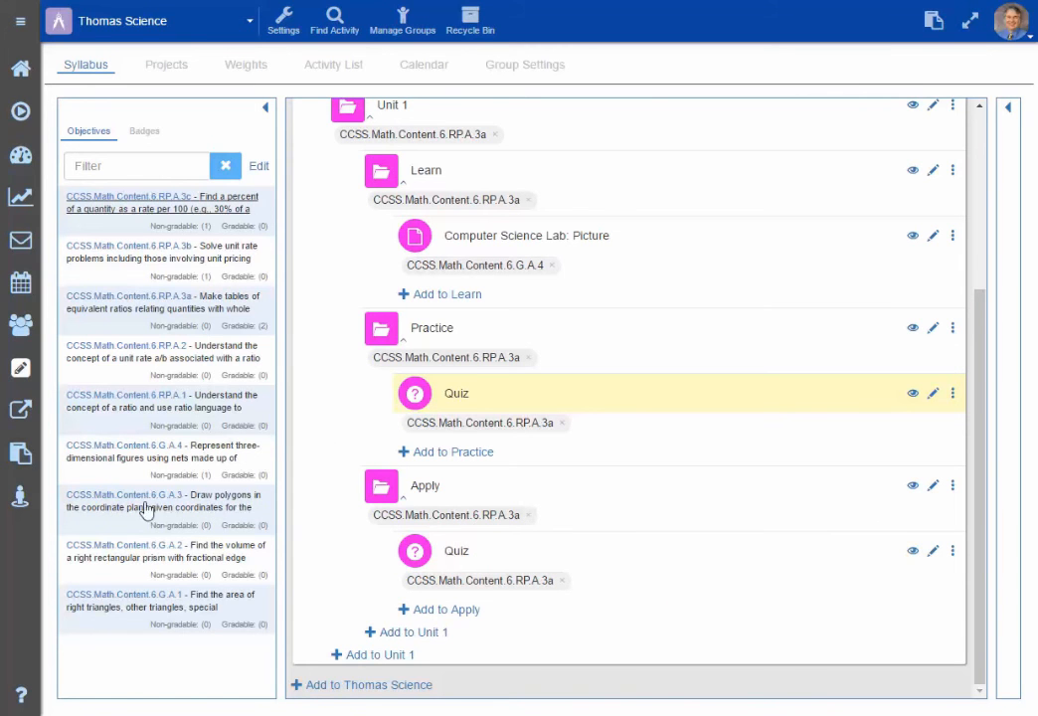
{"action": "scroll", "coordinate": [488, 254], "scroll_direction": "up", "scroll_amount": 3}
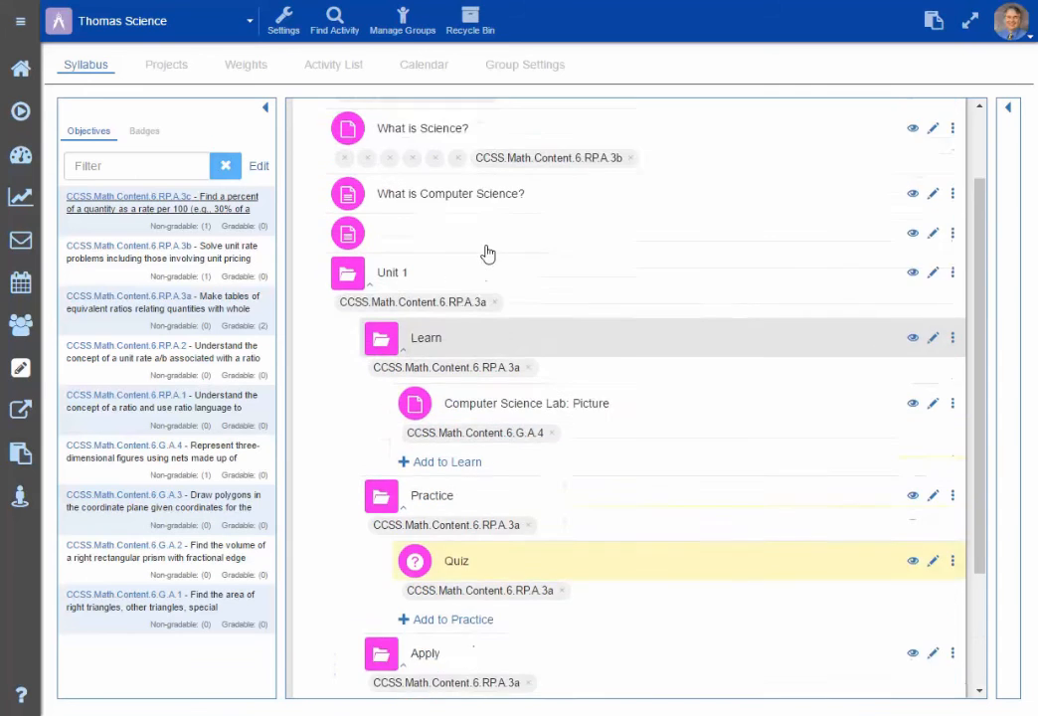
{"action": "scroll", "coordinate": [483, 249], "scroll_direction": "up", "scroll_amount": 2}
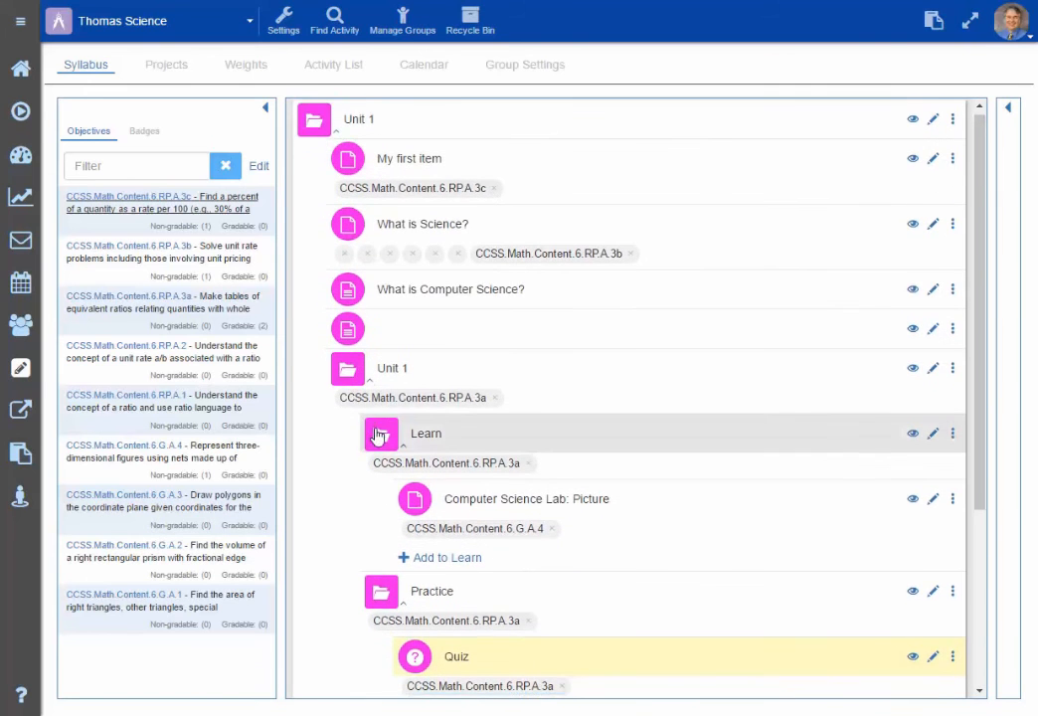
- Assign the domain's Target Badge to the nested Unit 1 folder and the Unit Badge to the top-level Unit 1 folder
{"action": "scroll", "coordinate": [482, 408], "scroll_direction": "down", "scroll_amount": 5}
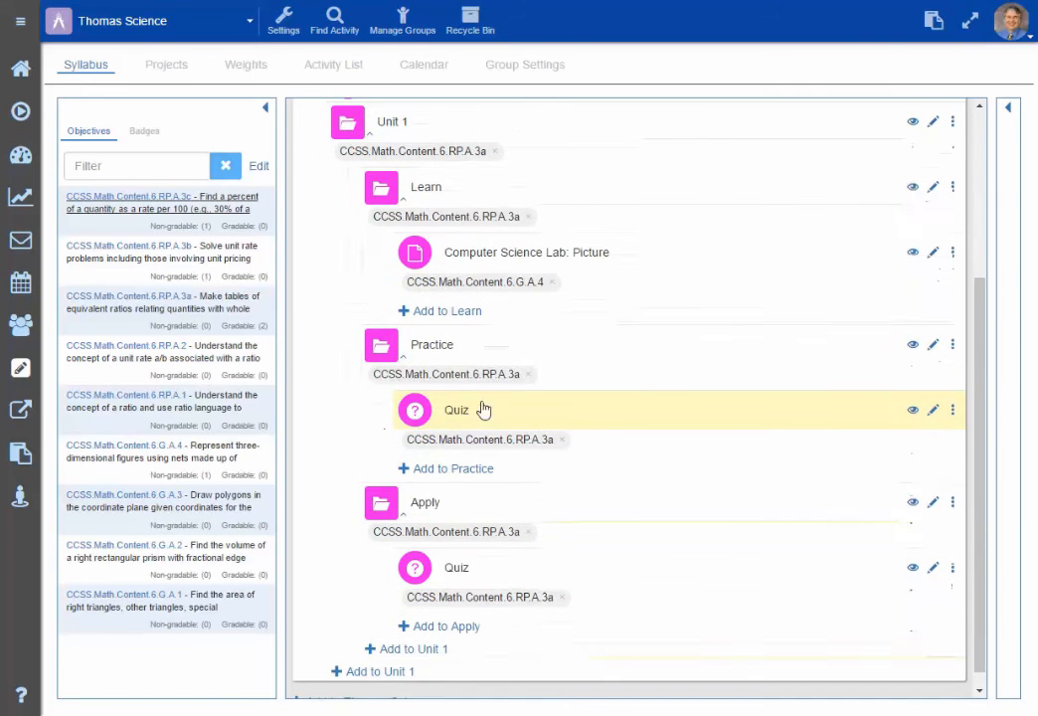
{"action": "left_click", "coordinate": [145, 134]}
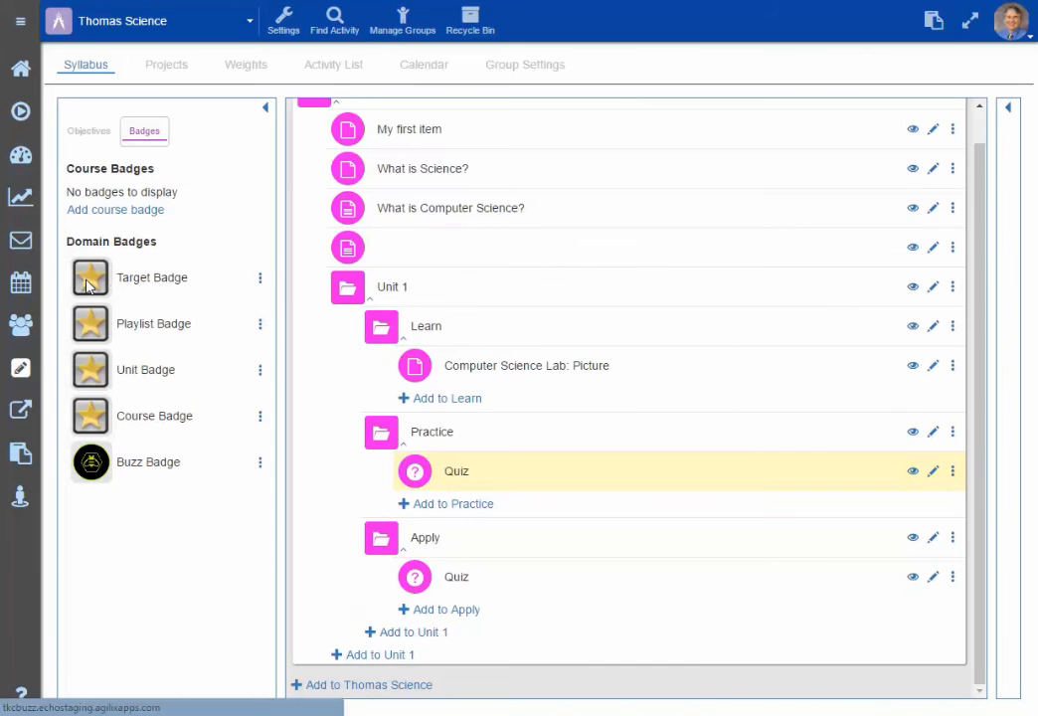
{"action": "left_click_drag", "start_coordinate": [87, 284], "coordinate": [494, 299]}
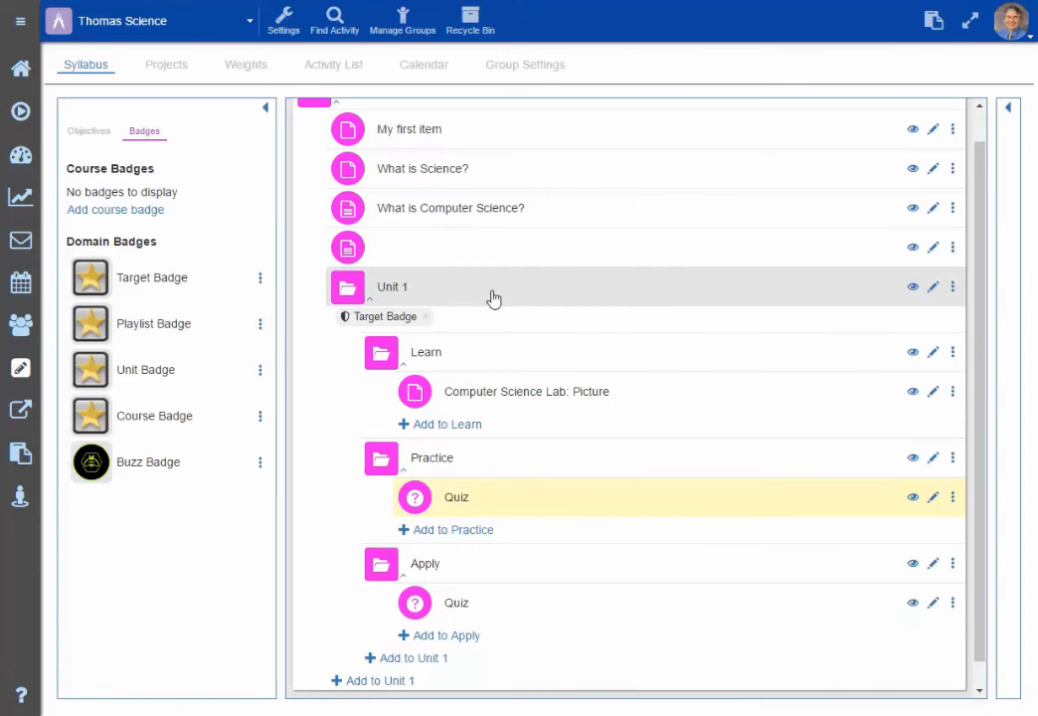
{"action": "scroll", "coordinate": [420, 529], "scroll_direction": "down", "scroll_amount": 1}
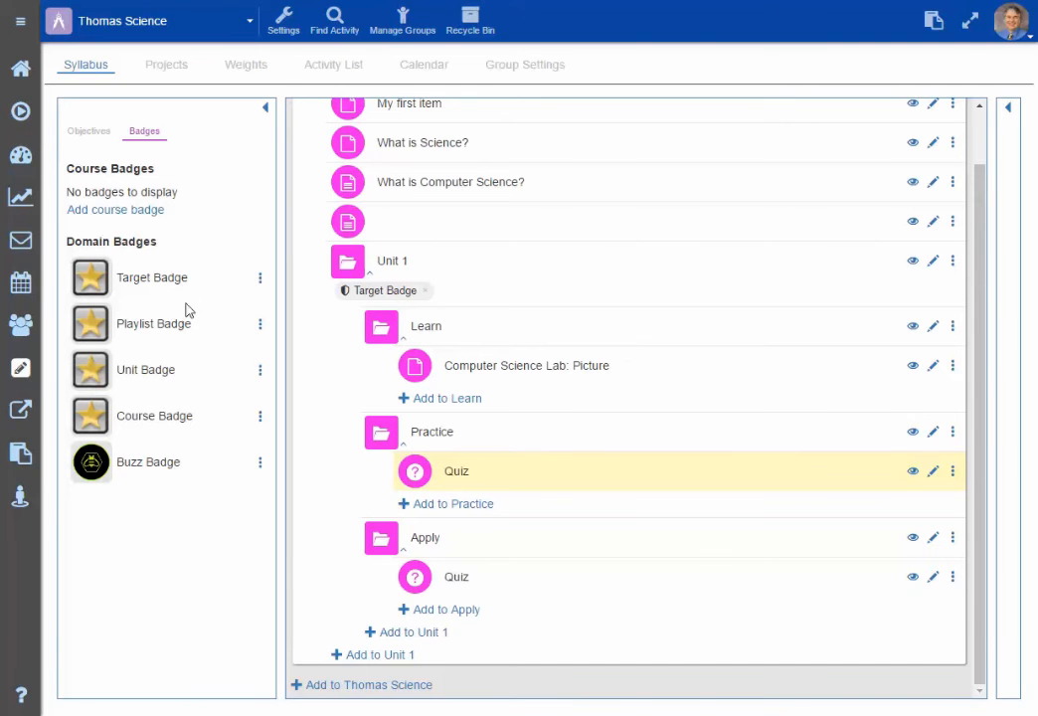
{"action": "scroll", "coordinate": [748, 204], "scroll_direction": "up", "scroll_amount": 2}
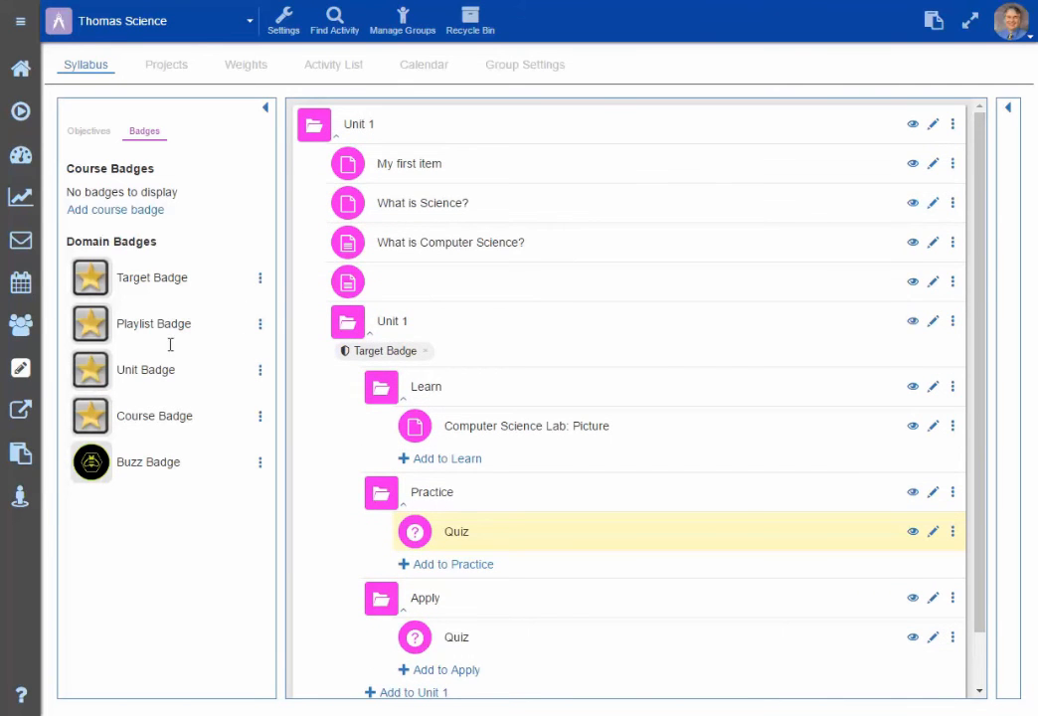
{"action": "left_click_drag", "start_coordinate": [149, 363], "coordinate": [436, 124]}
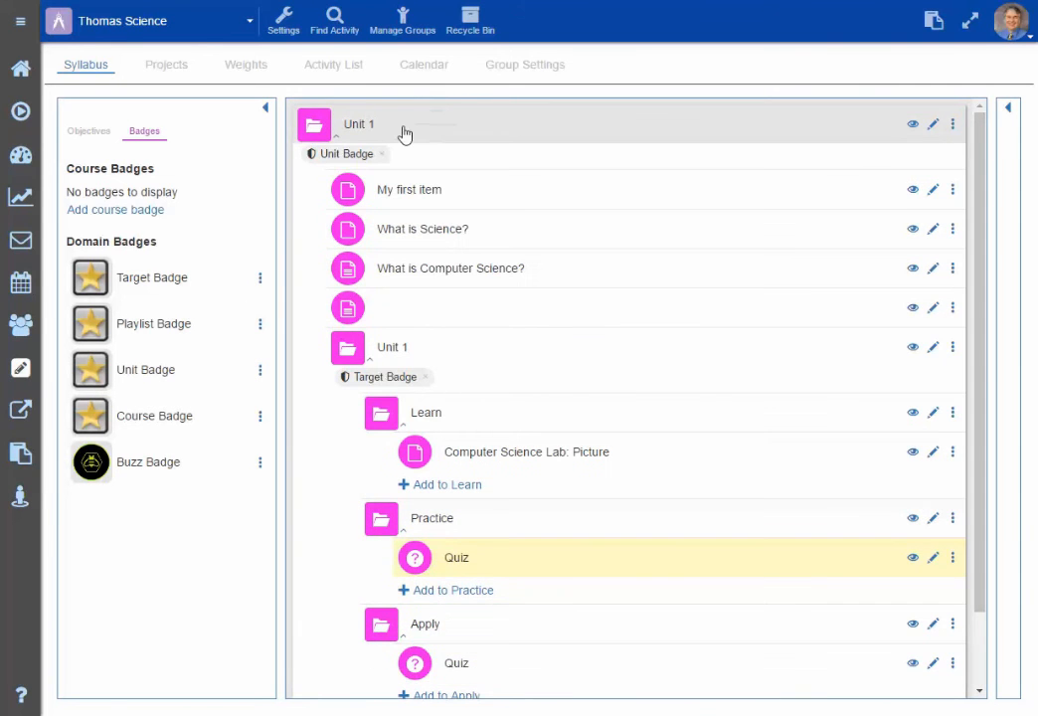
- Review the badge and objective alignments across the syllabus, and collapse the alignment pane
{"action": "scroll", "coordinate": [479, 162], "scroll_direction": "down", "scroll_amount": 2}
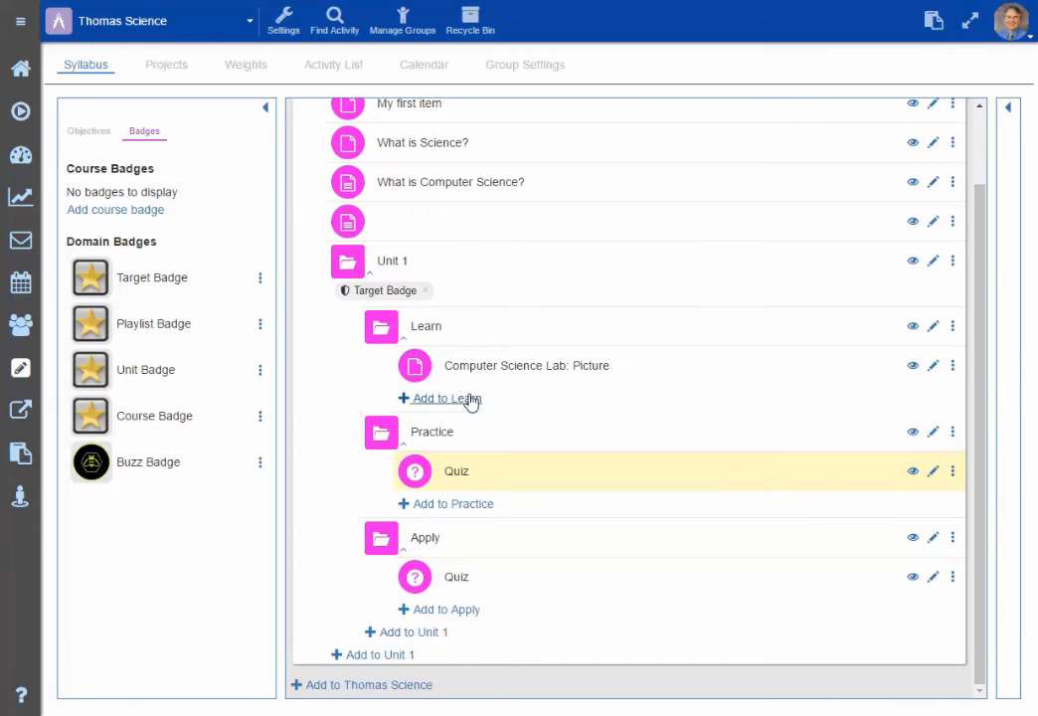
{"action": "scroll", "coordinate": [470, 329], "scroll_direction": "up", "scroll_amount": 2}
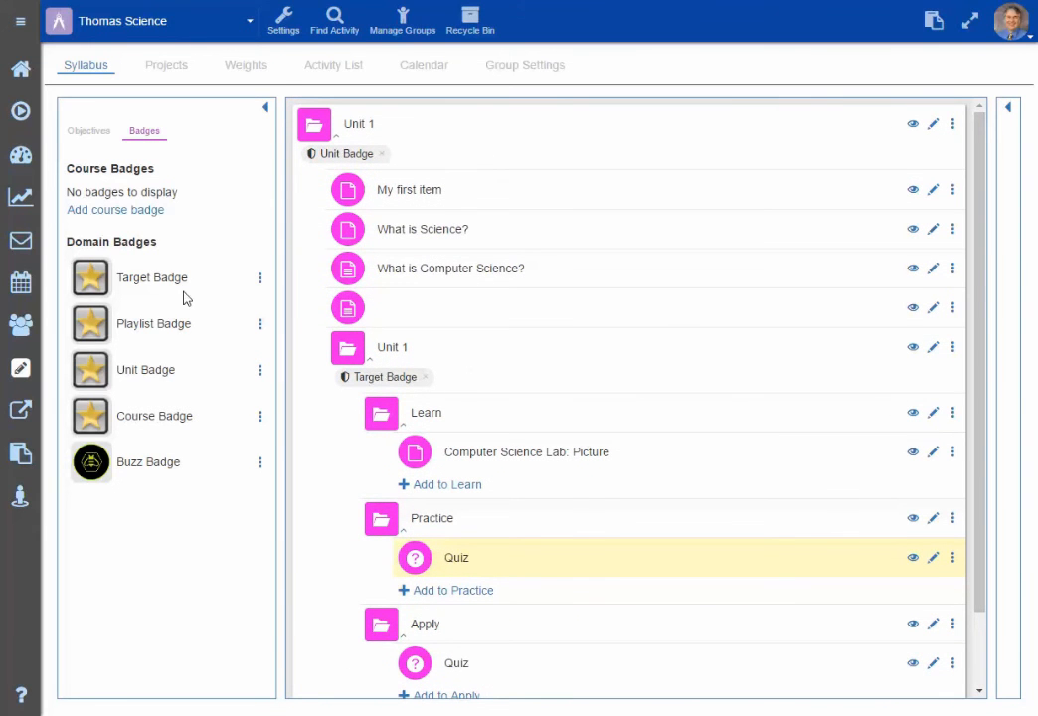
{"action": "left_click", "coordinate": [87, 133]}
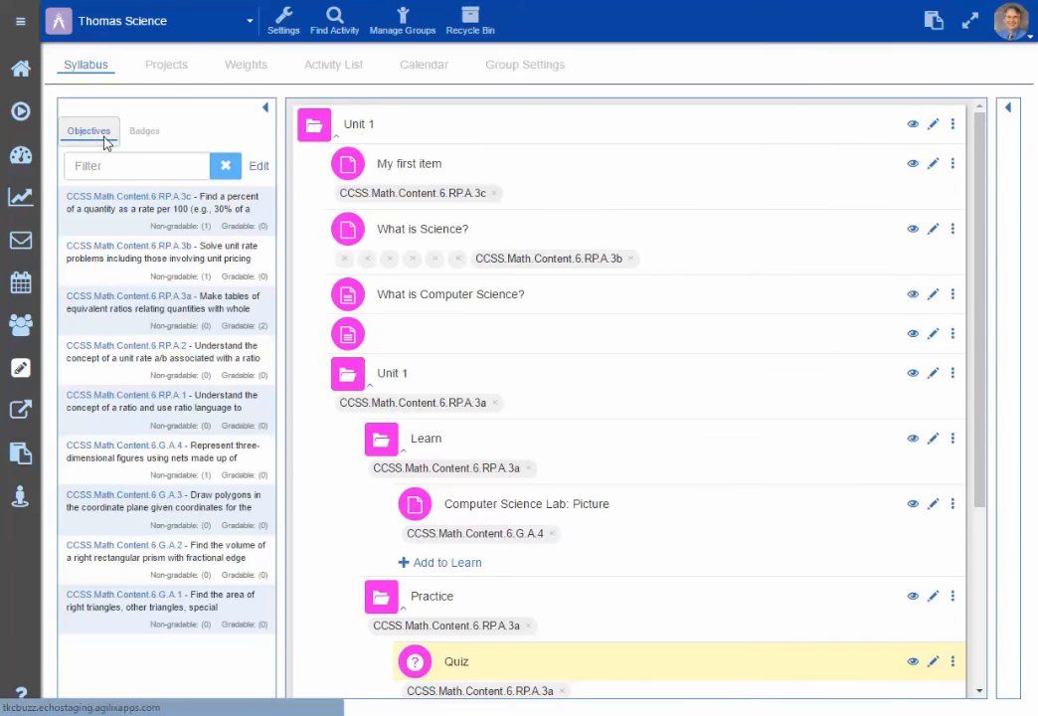
{"action": "left_click", "coordinate": [157, 142]}
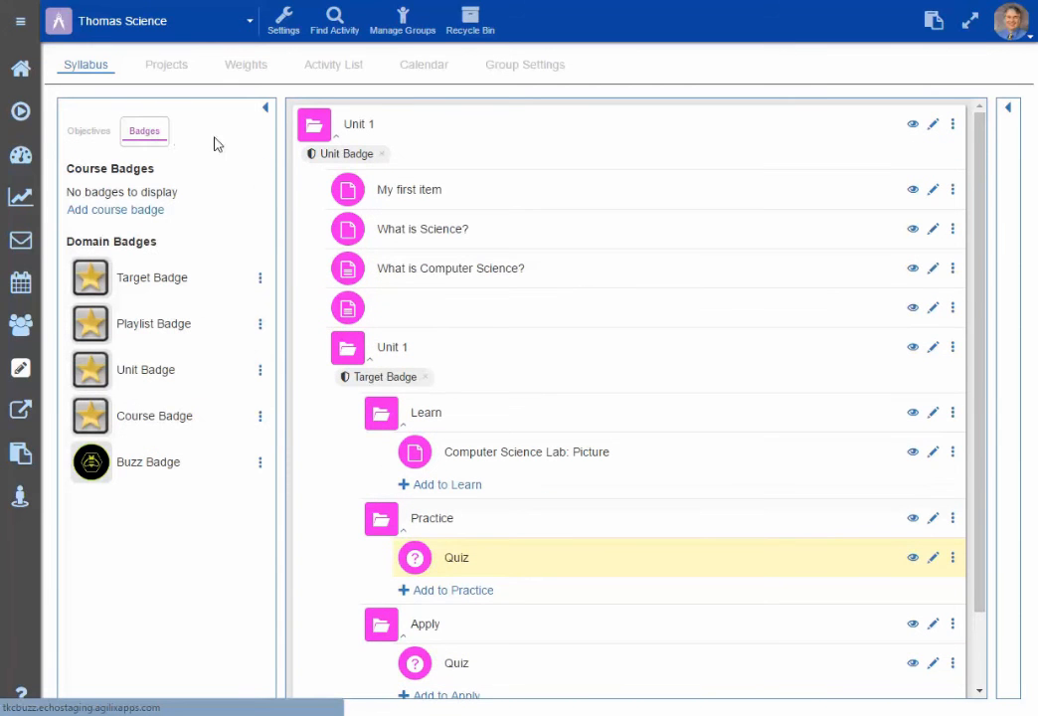
{"action": "left_click", "coordinate": [264, 110]}
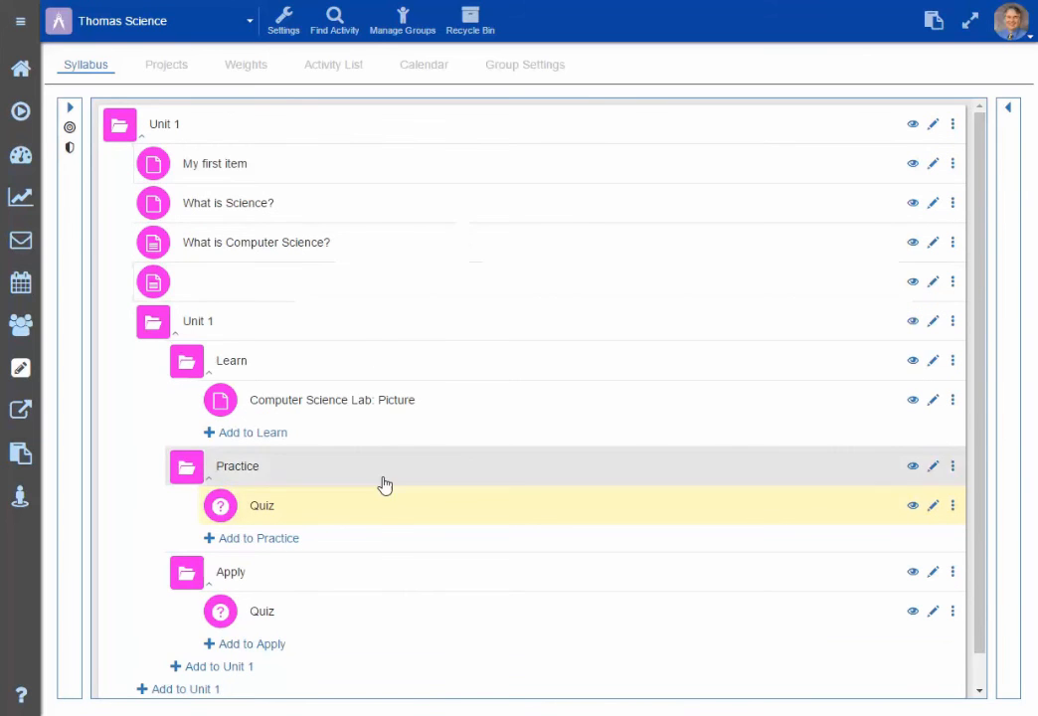
- Show the course resources, view the resource upload form, and cancel it
{"action": "left_click", "coordinate": [1009, 109]}
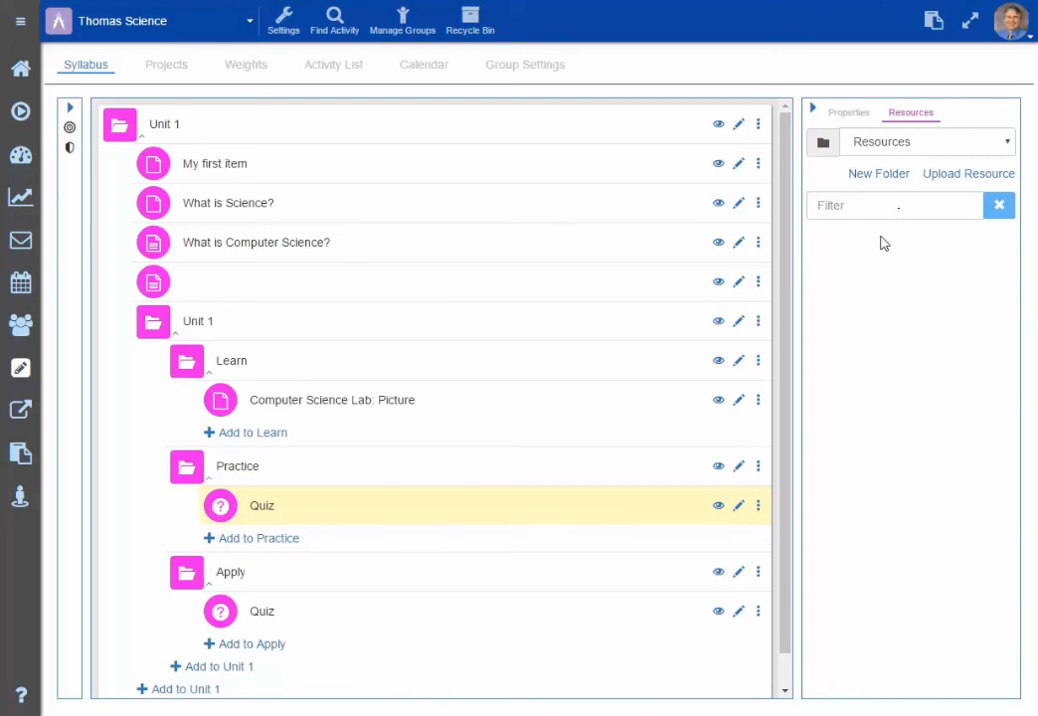
{"action": "left_click", "coordinate": [933, 177]}
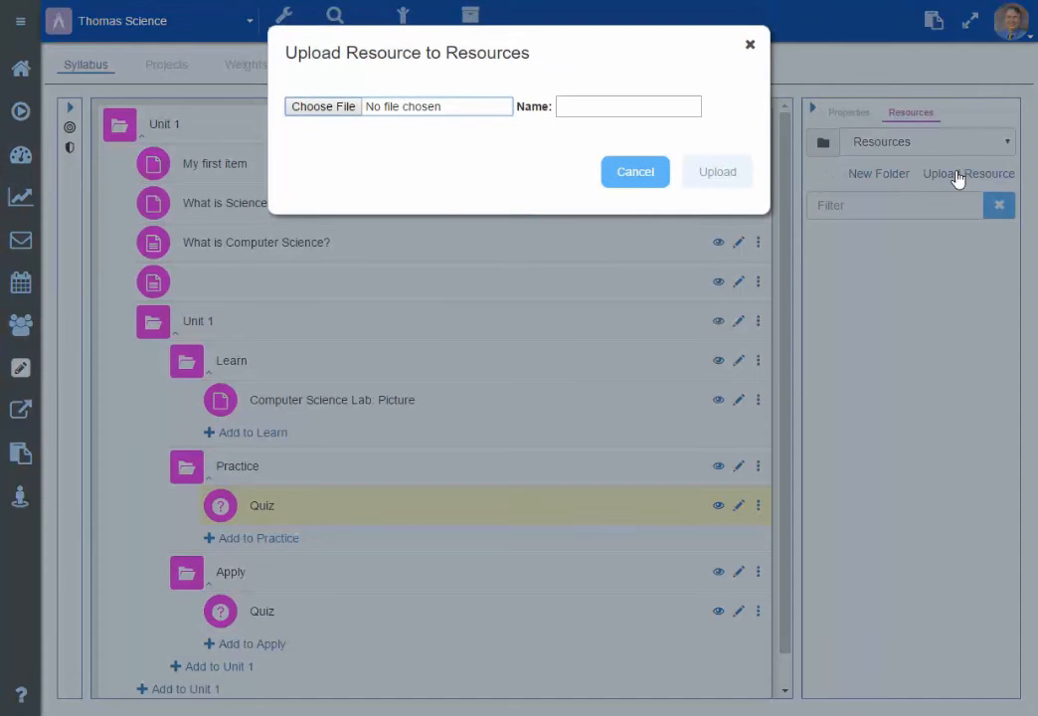
{"action": "left_click", "coordinate": [653, 177]}
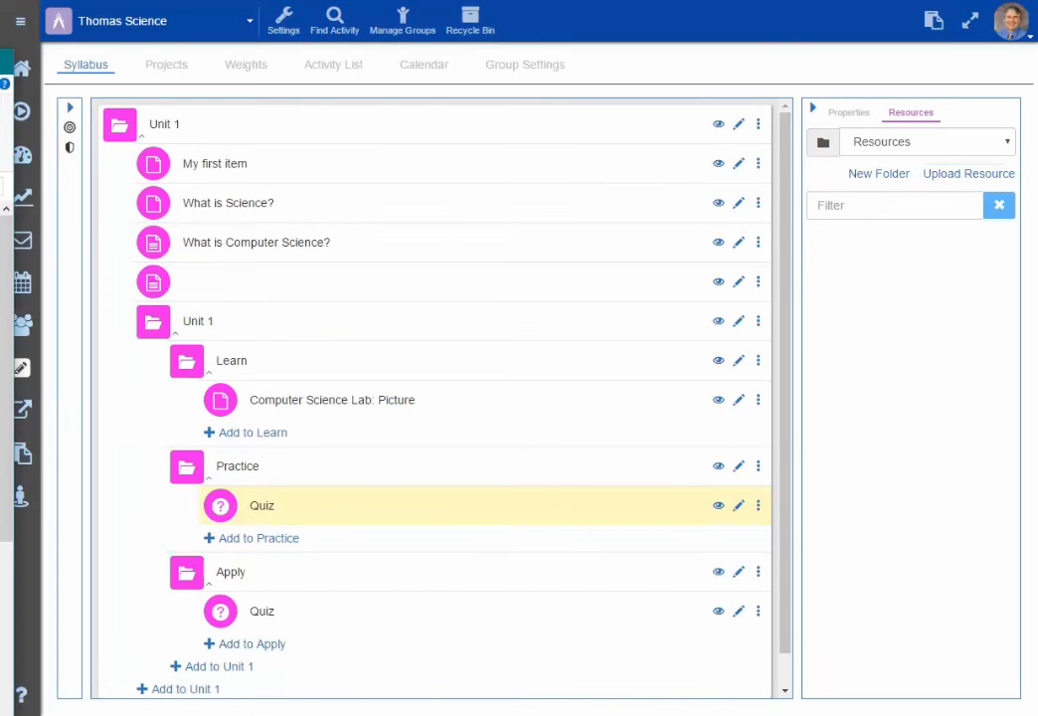
- Upload Buzz Description - general.pdf from File Explorer's Buzz/Marketing folder to the resources, and add it to Unit 1 below My first item
{"action": "left_click_drag", "start_coordinate": [0, 71], "coordinate": [425, 18]}
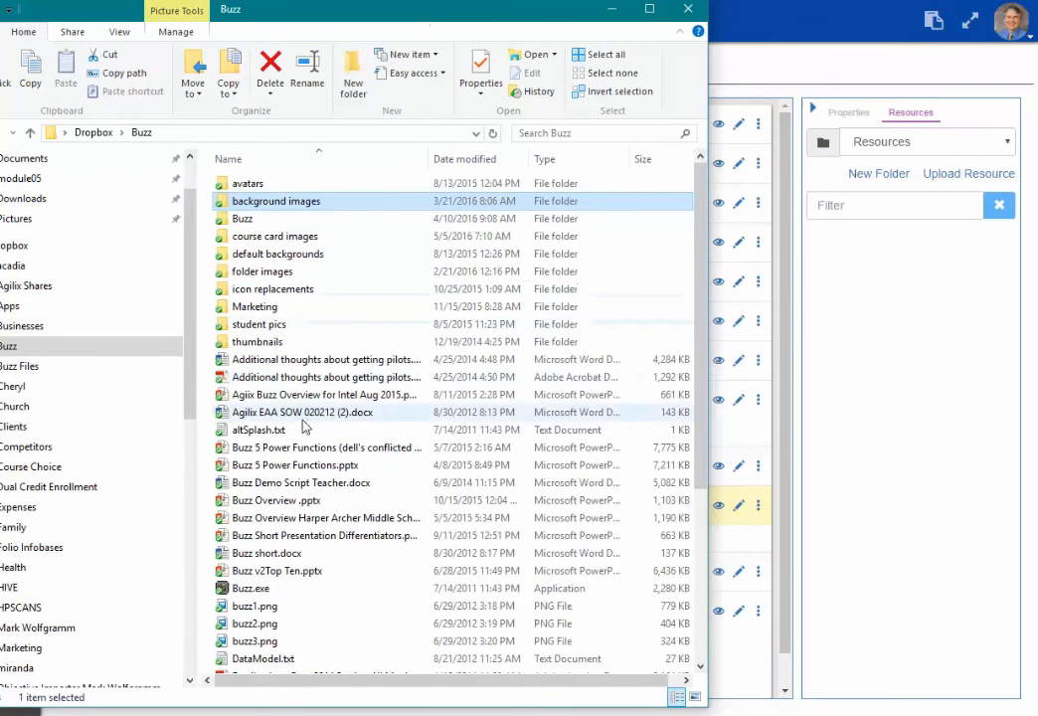
{"action": "double_click", "coordinate": [246, 307]}
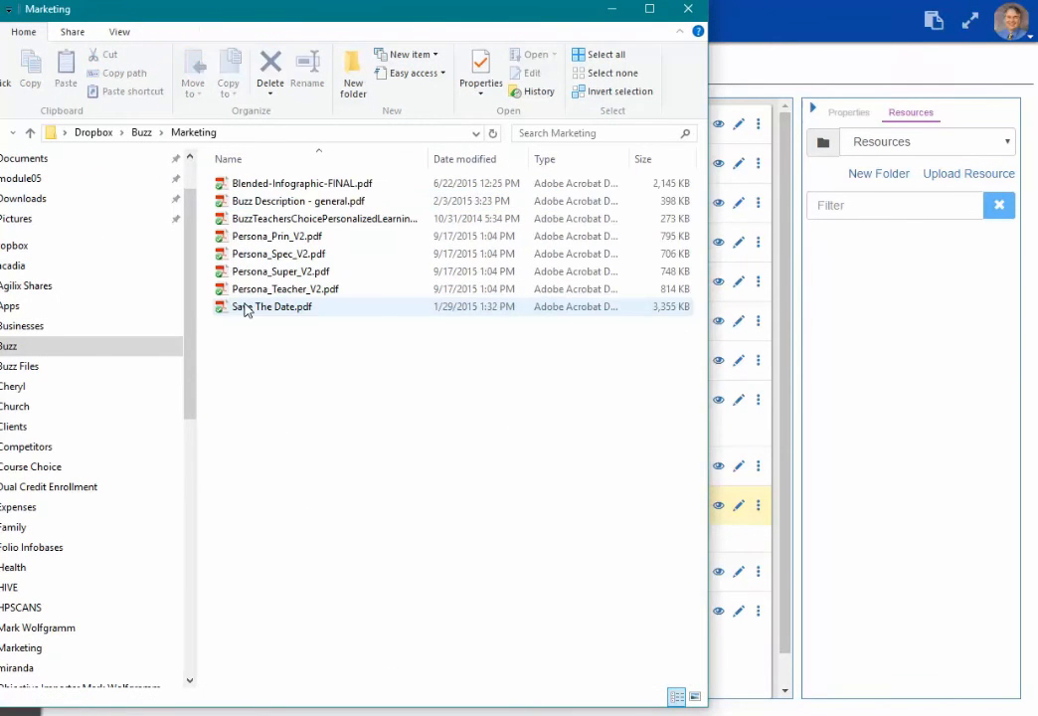
{"action": "left_click", "coordinate": [231, 202]}
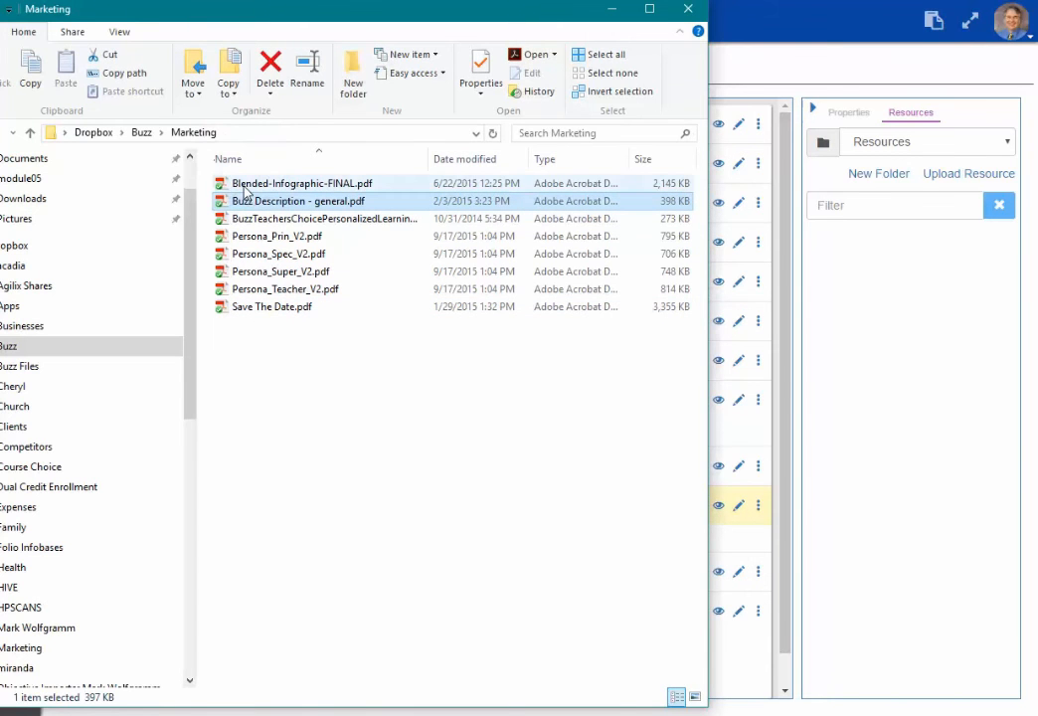
{"action": "left_click_drag", "start_coordinate": [753, 301], "coordinate": [956, 364]}
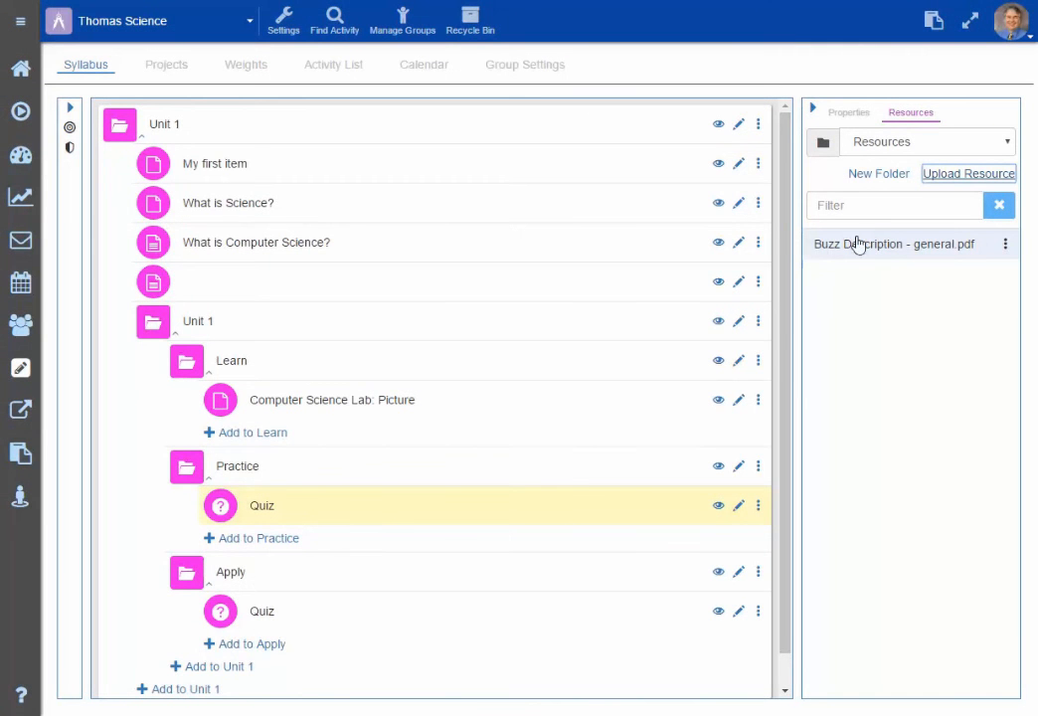
{"action": "left_click_drag", "start_coordinate": [858, 243], "coordinate": [375, 197]}
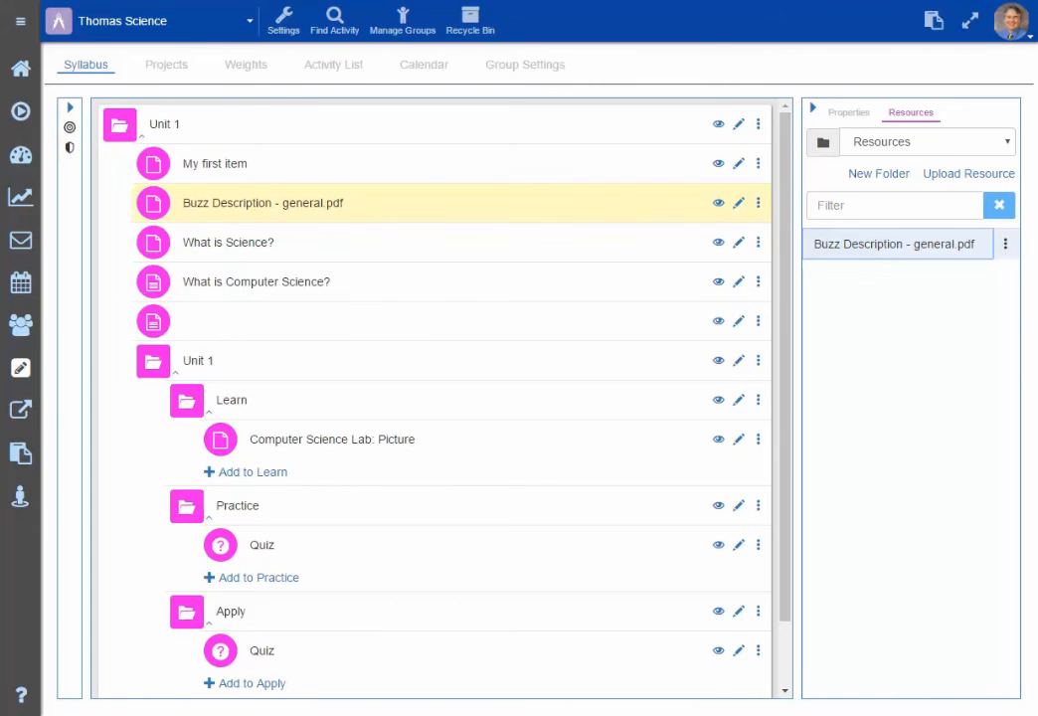
- Upload the background images folder from File Explorer's Buzz folder to the resources, and add lovebackground.jpg below What is Computer Science?
{"action": "key", "text": "alt+Tab"}
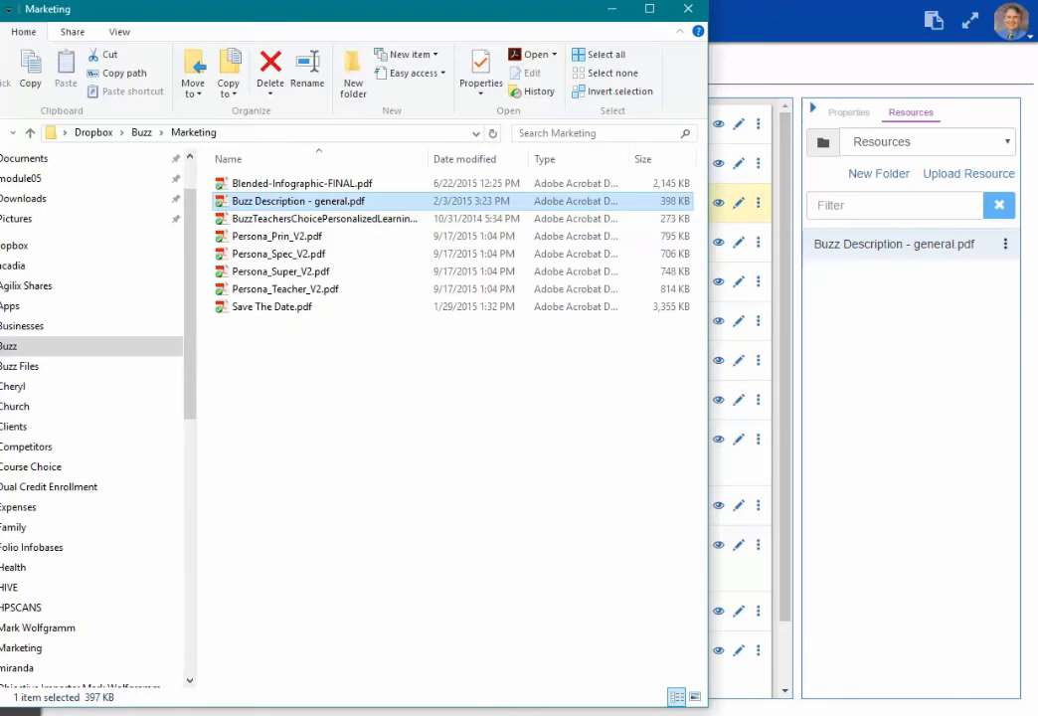
{"action": "left_click", "coordinate": [142, 133]}
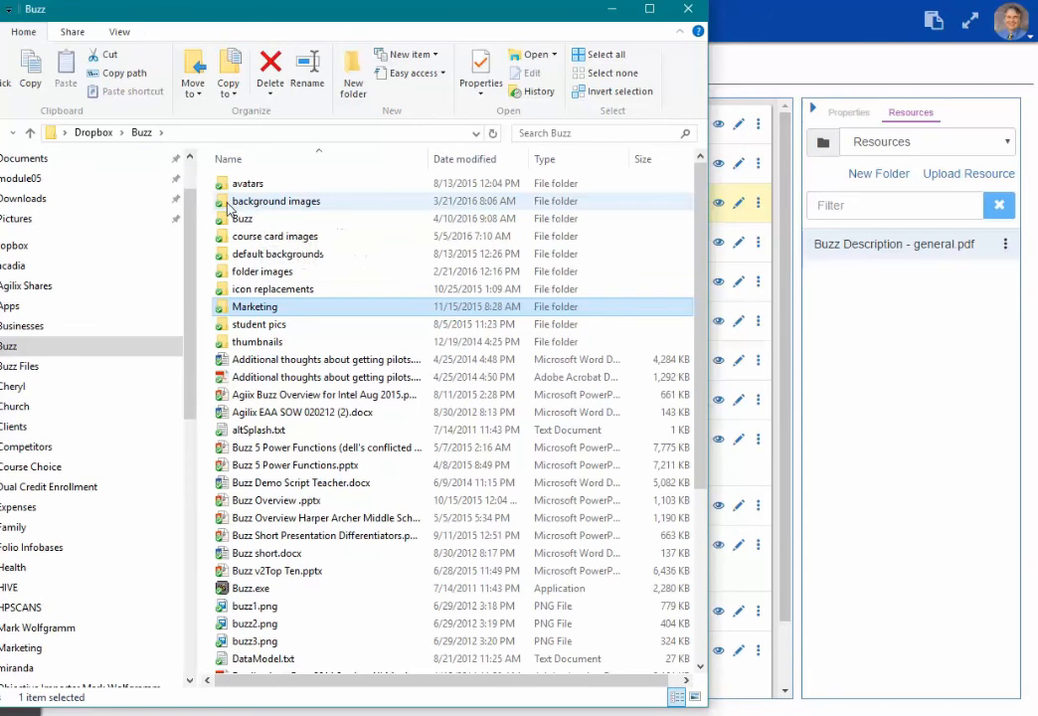
{"action": "left_click_drag", "start_coordinate": [230, 206], "coordinate": [889, 348]}
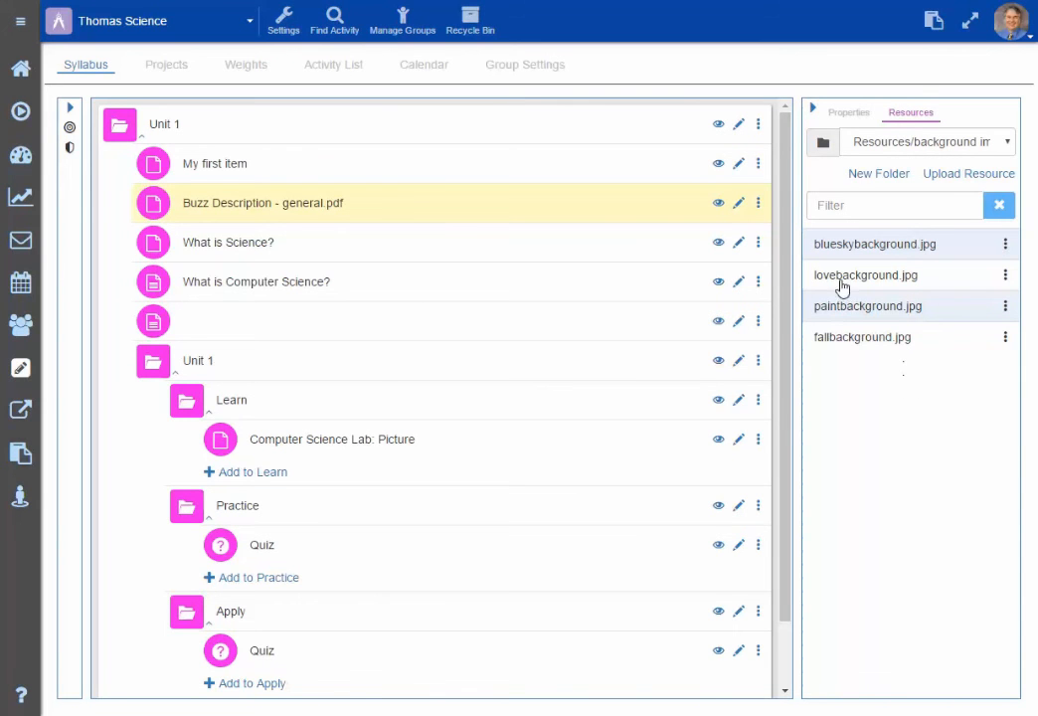
{"action": "left_click_drag", "start_coordinate": [842, 288], "coordinate": [402, 296]}
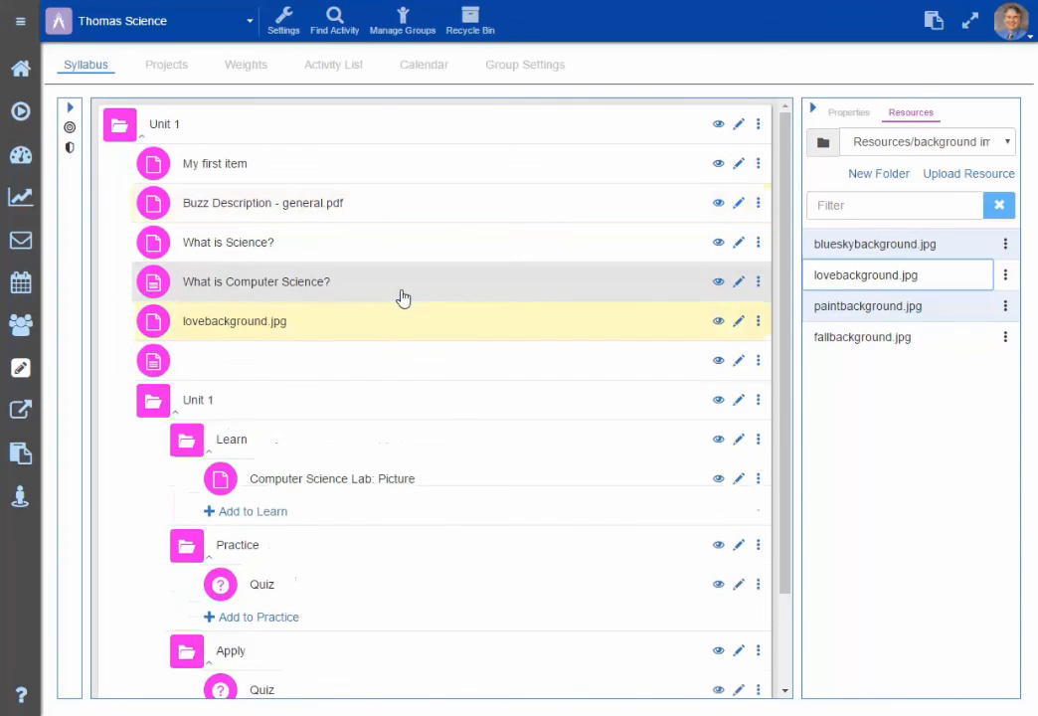
- Add lovebackground.jpg to Unit 1 a second time and delete the duplicate item
{"action": "left_click_drag", "start_coordinate": [841, 276], "coordinate": [167, 316]}
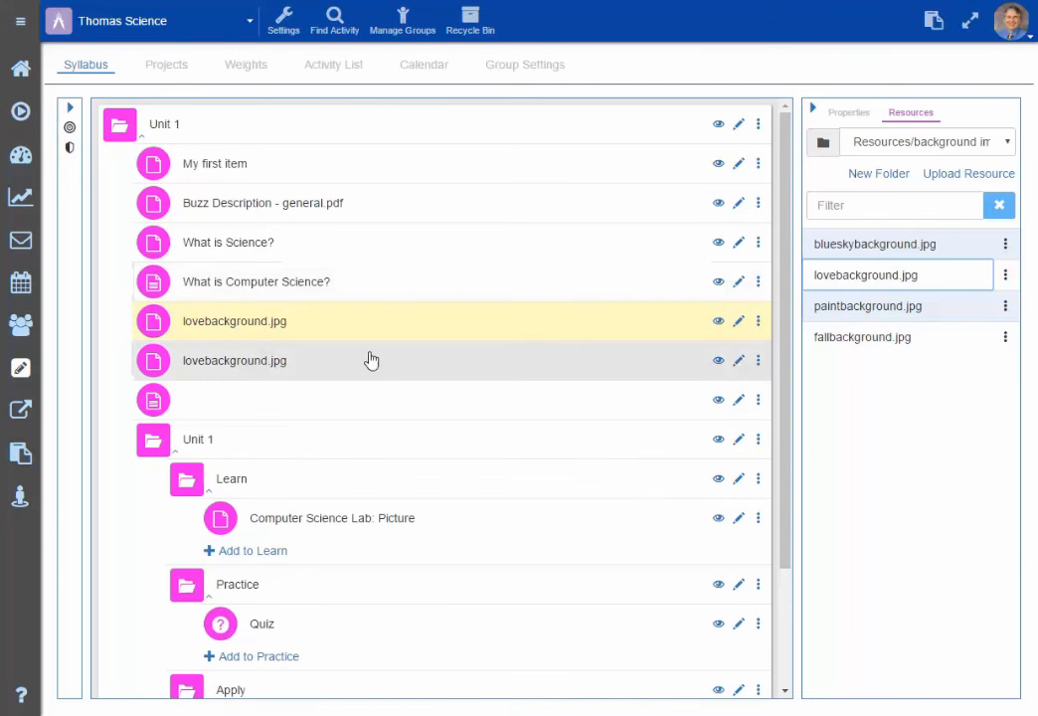
{"action": "left_click", "coordinate": [758, 365]}
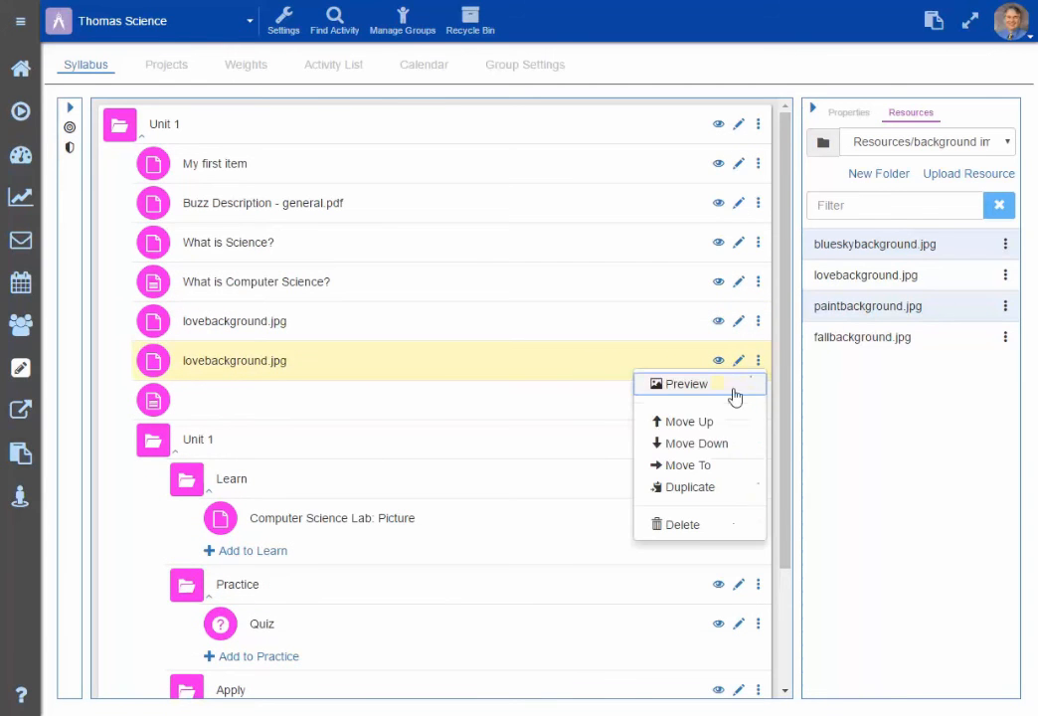
{"action": "left_click", "coordinate": [694, 528]}
{"action": "left_click", "coordinate": [716, 164]}
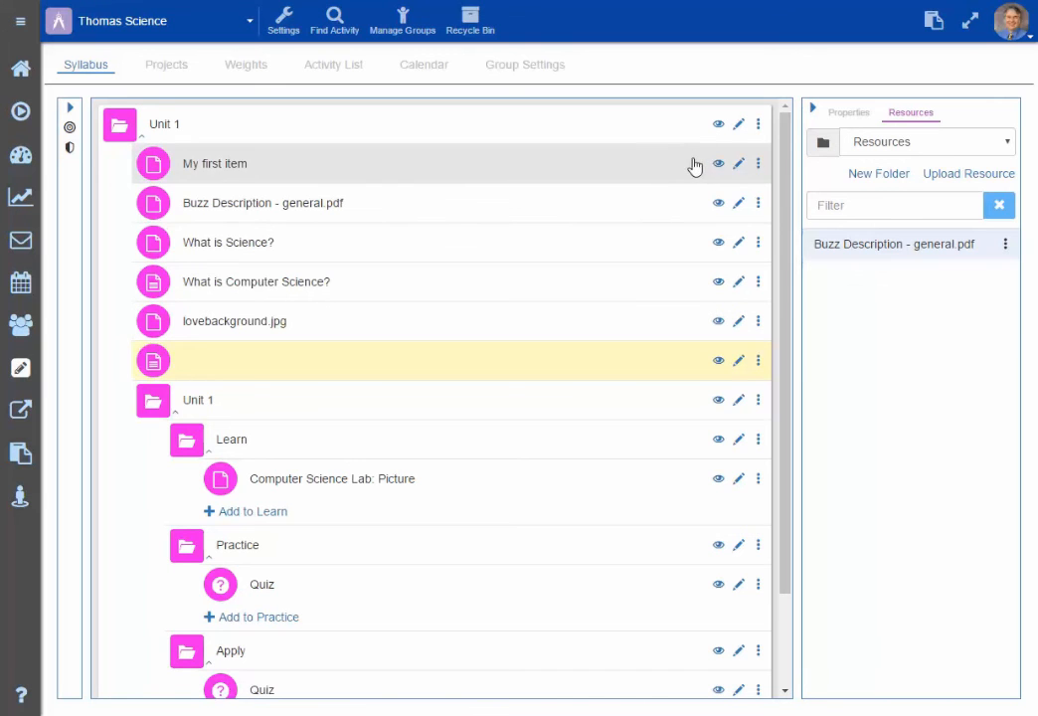
- Collapse the resources pane, and set What is Science? and the nested Unit 1 folder as hidden
{"action": "left_click", "coordinate": [814, 112]}
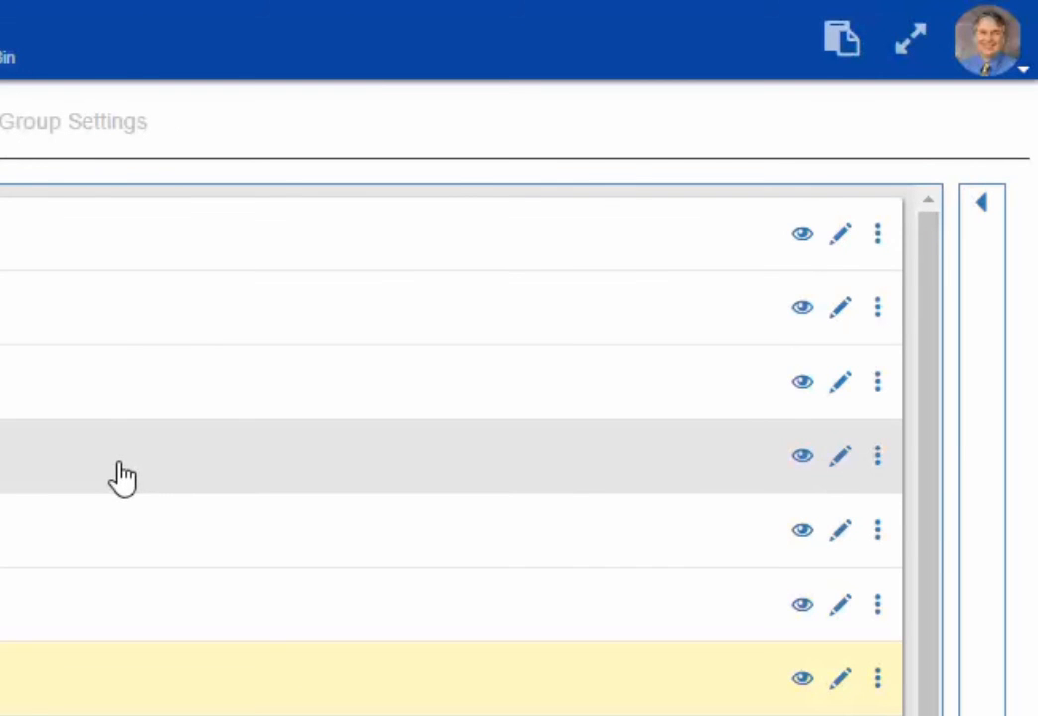
{"action": "left_click", "coordinate": [122, 477]}
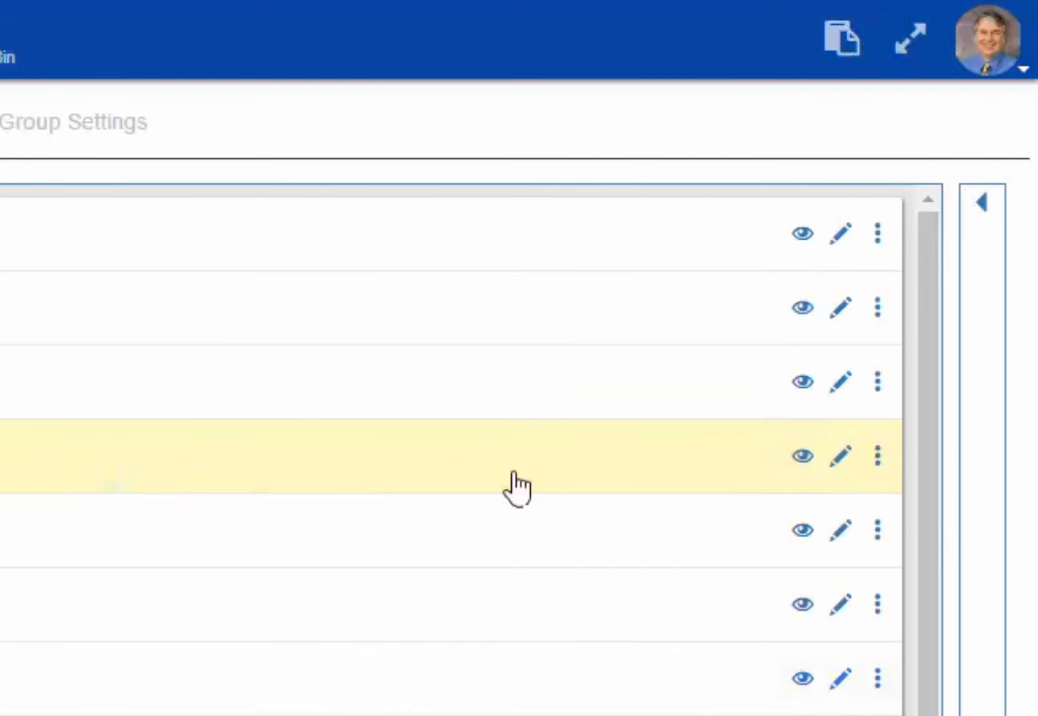
{"action": "left_click", "coordinate": [805, 468]}
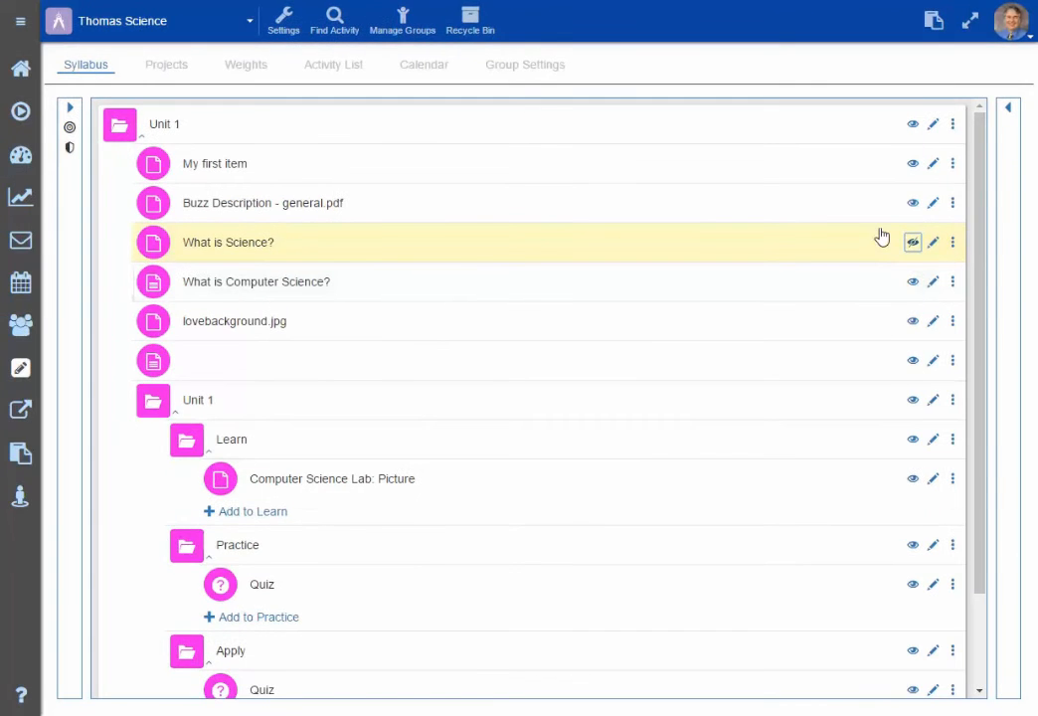
{"action": "left_click", "coordinate": [656, 397]}
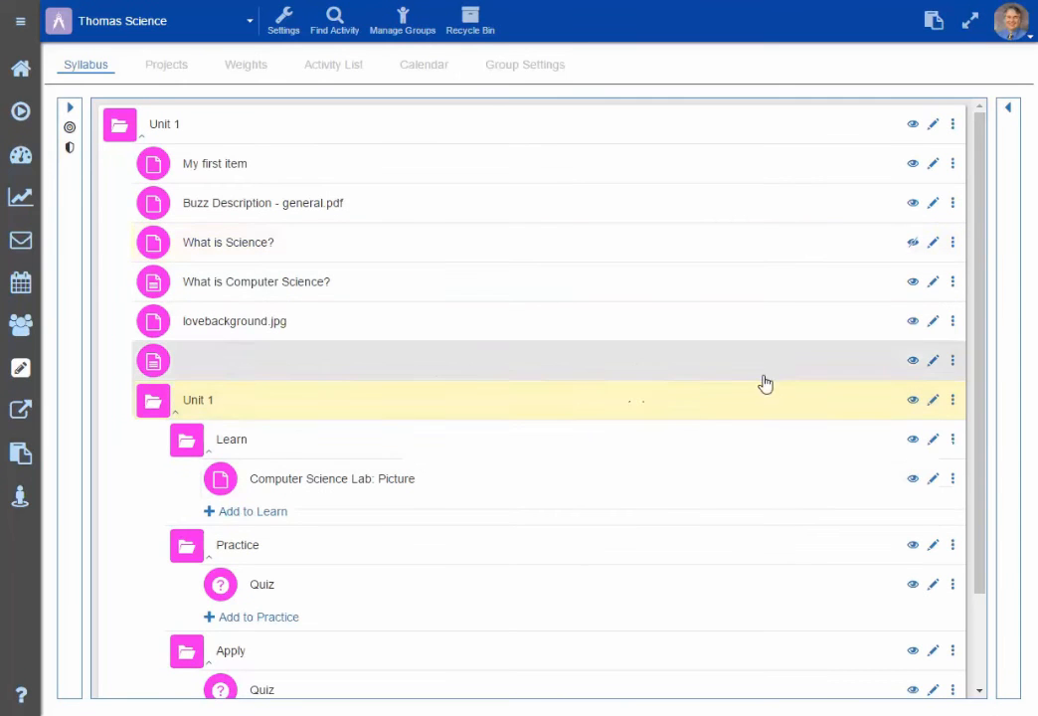
{"action": "left_click", "coordinate": [914, 402]}
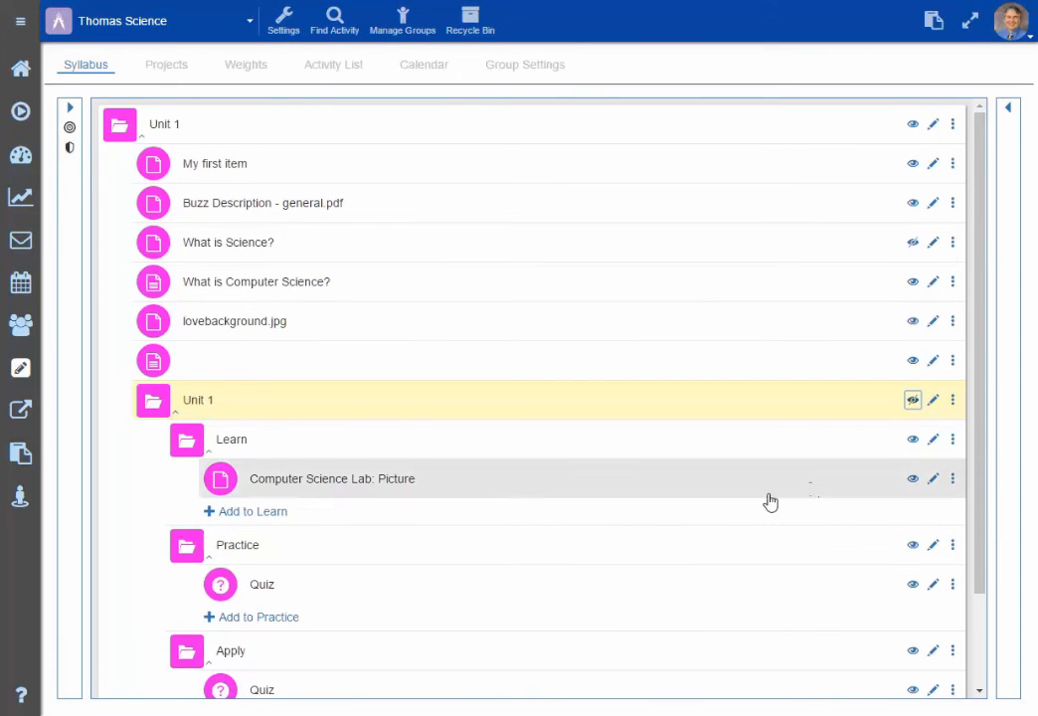
- Examine the nested Unit 1 folder's editor and the destination folders offered for duplicating it, without saving anything
{"action": "left_click", "coordinate": [932, 406]}
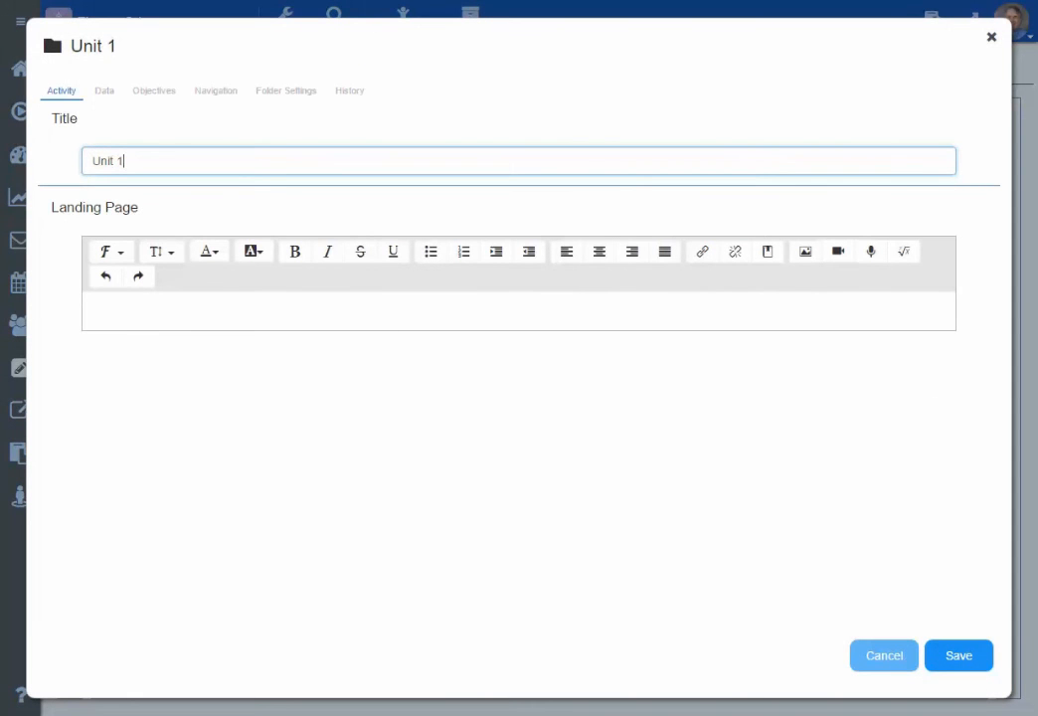
{"action": "left_click", "coordinate": [899, 656]}
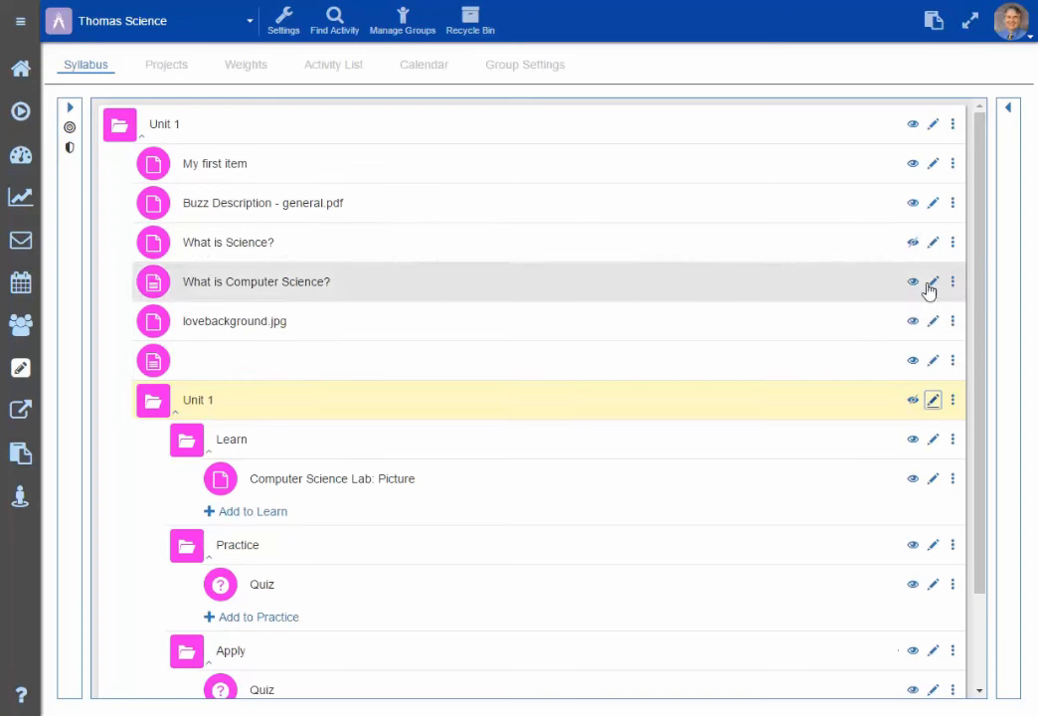
{"action": "left_click", "coordinate": [952, 399]}
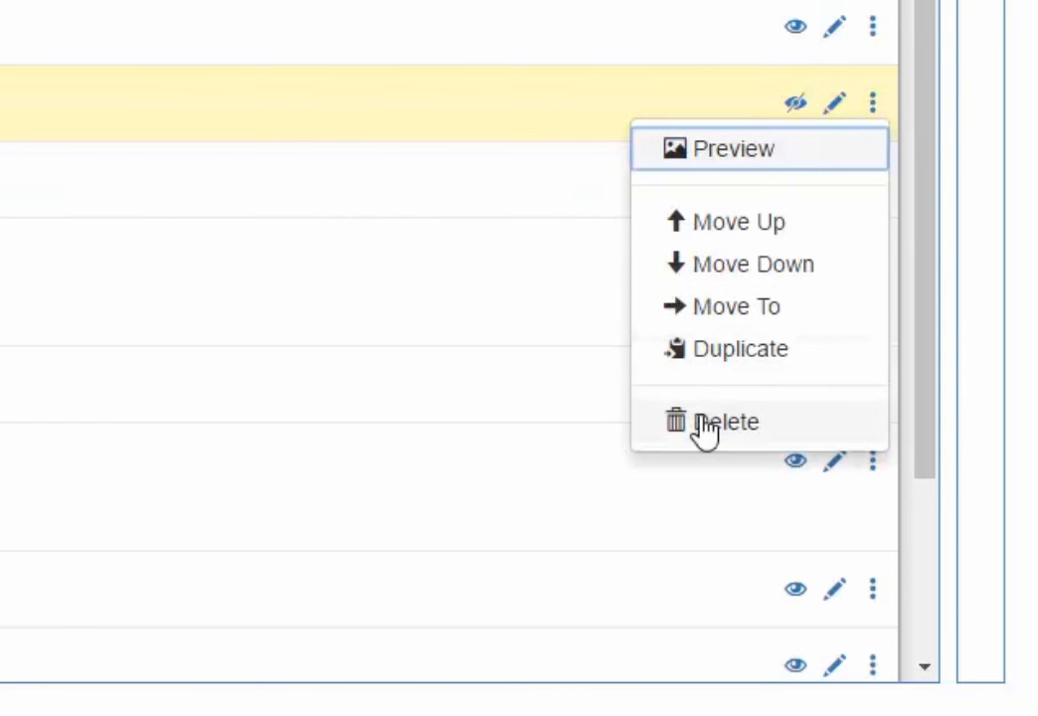
{"action": "left_click", "coordinate": [731, 363]}
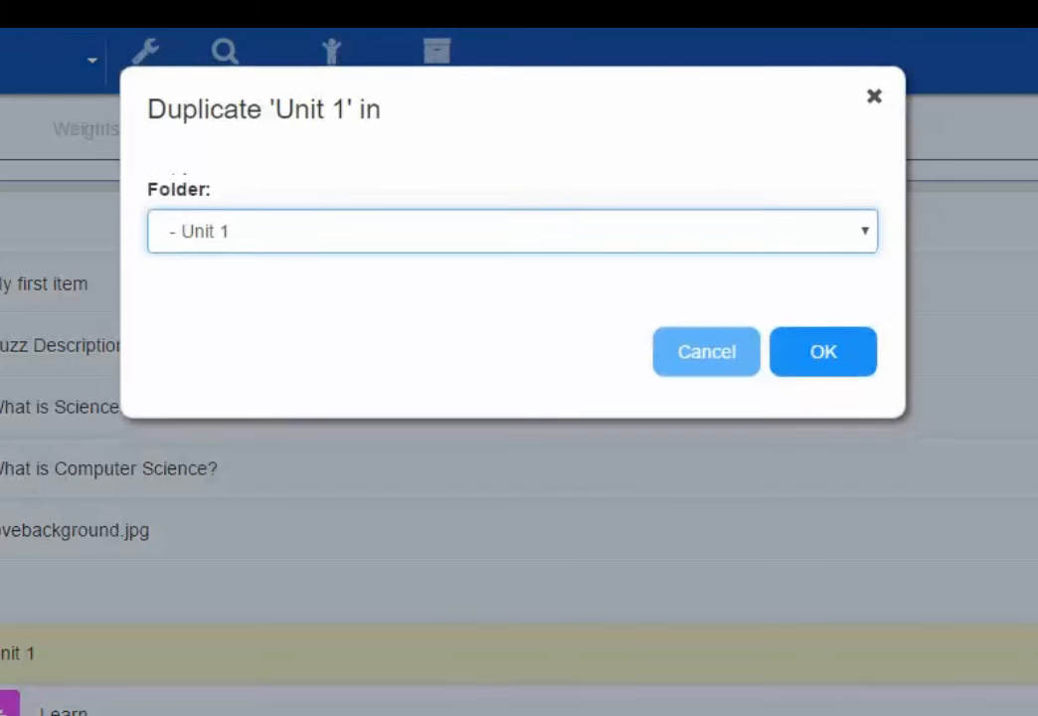
{"action": "left_click", "coordinate": [443, 244]}
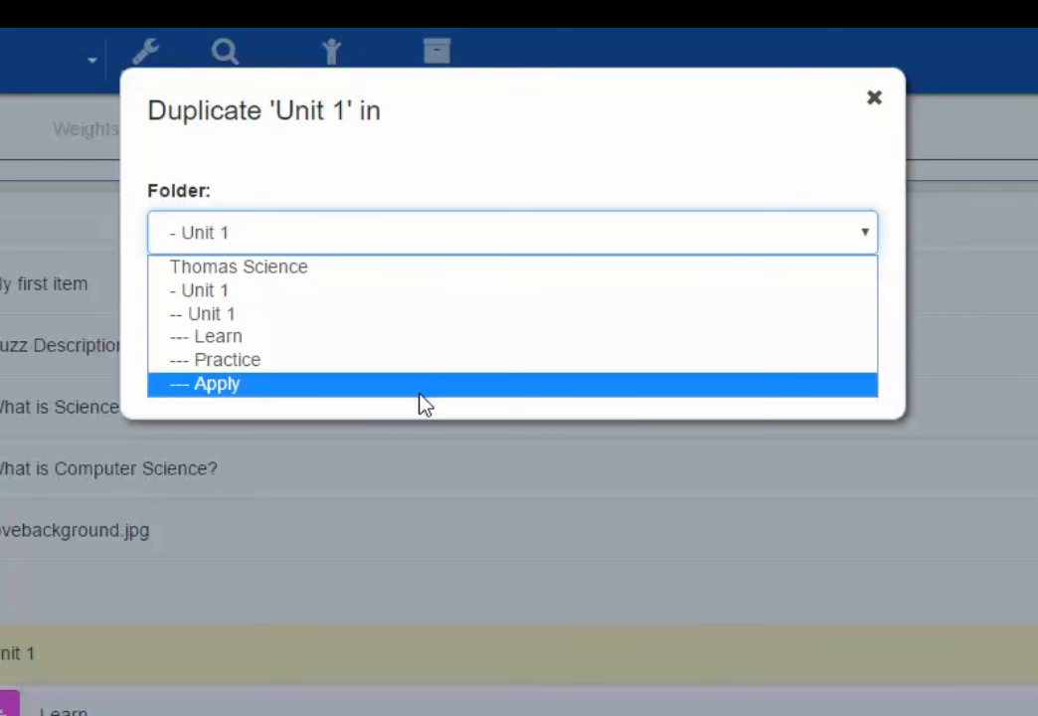
{"action": "left_click", "coordinate": [883, 99]}
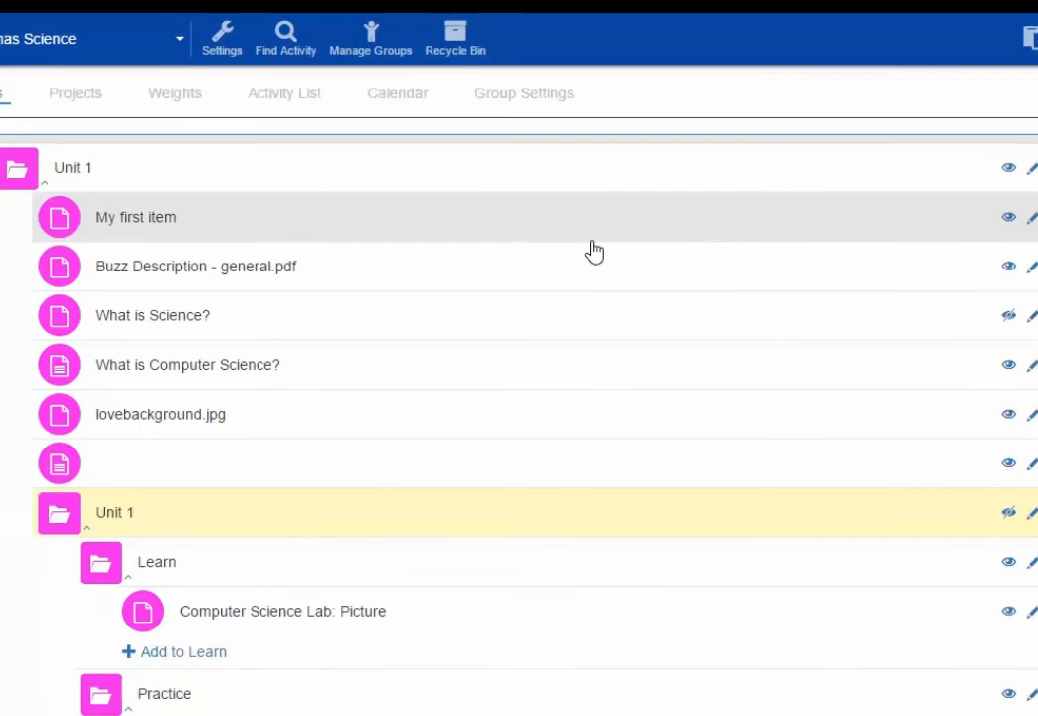
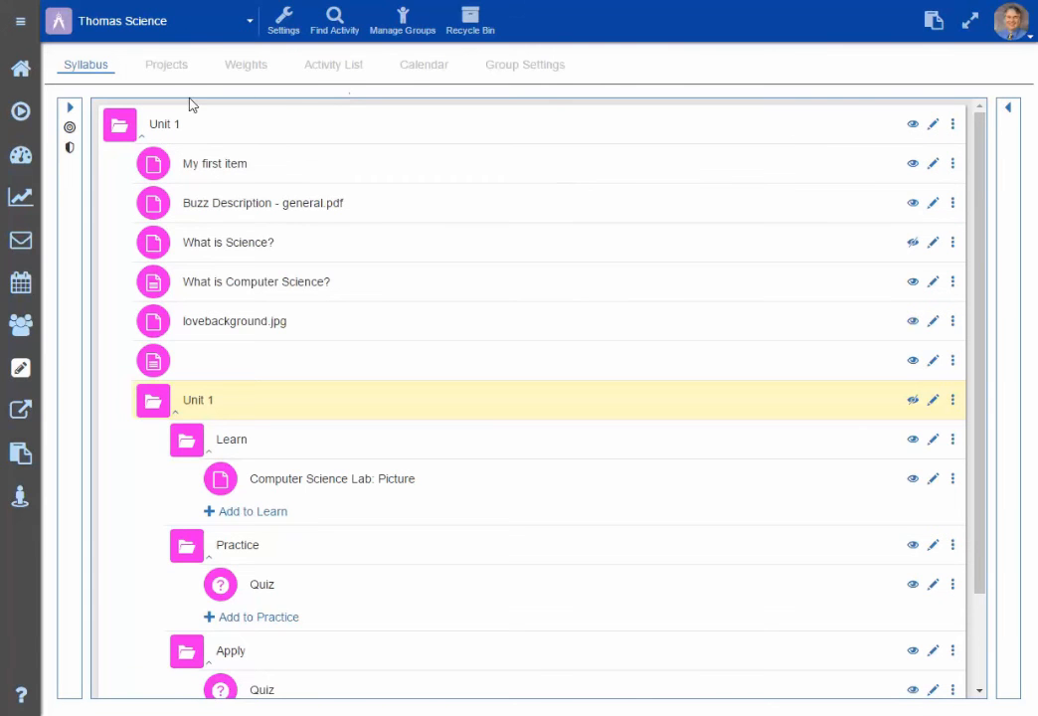
- Switch to the Geometry course and show the badges and objectives aligned to its syllabus folders
{"action": "left_click", "coordinate": [166, 34]}
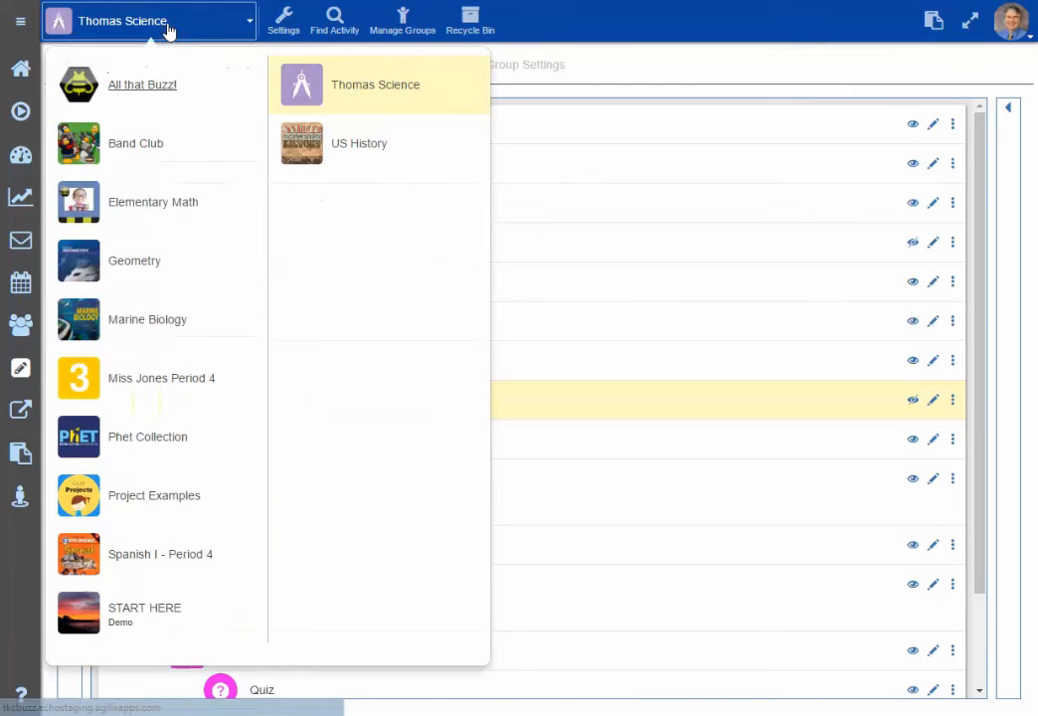
{"action": "left_click", "coordinate": [168, 264]}
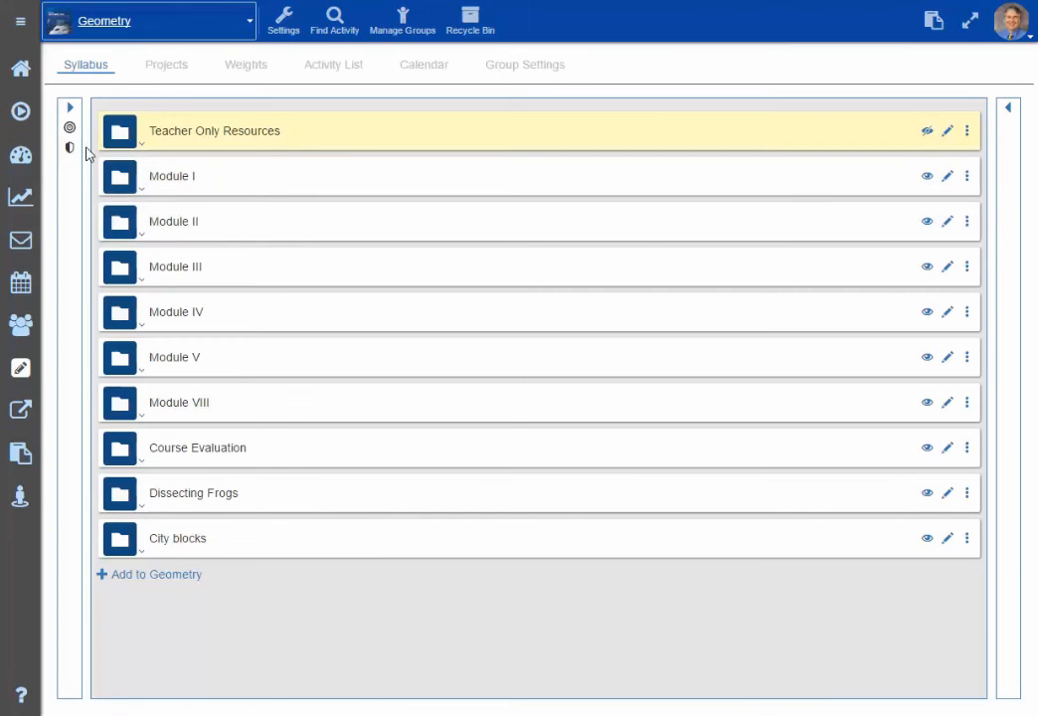
{"action": "left_click", "coordinate": [71, 125]}
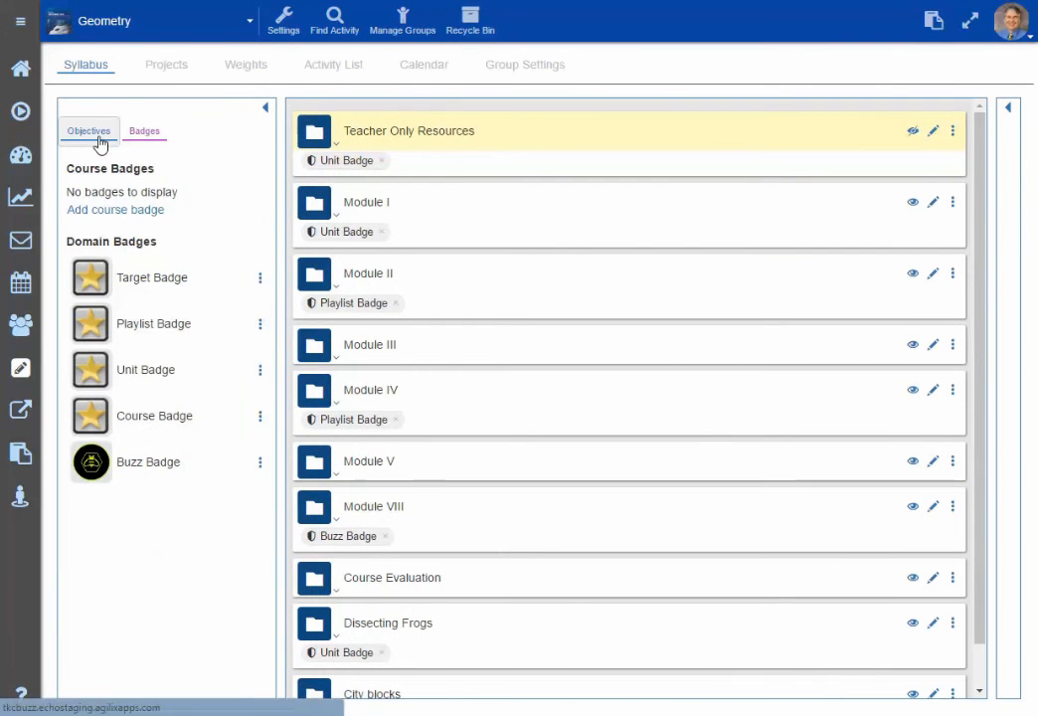
{"action": "left_click", "coordinate": [94, 135]}
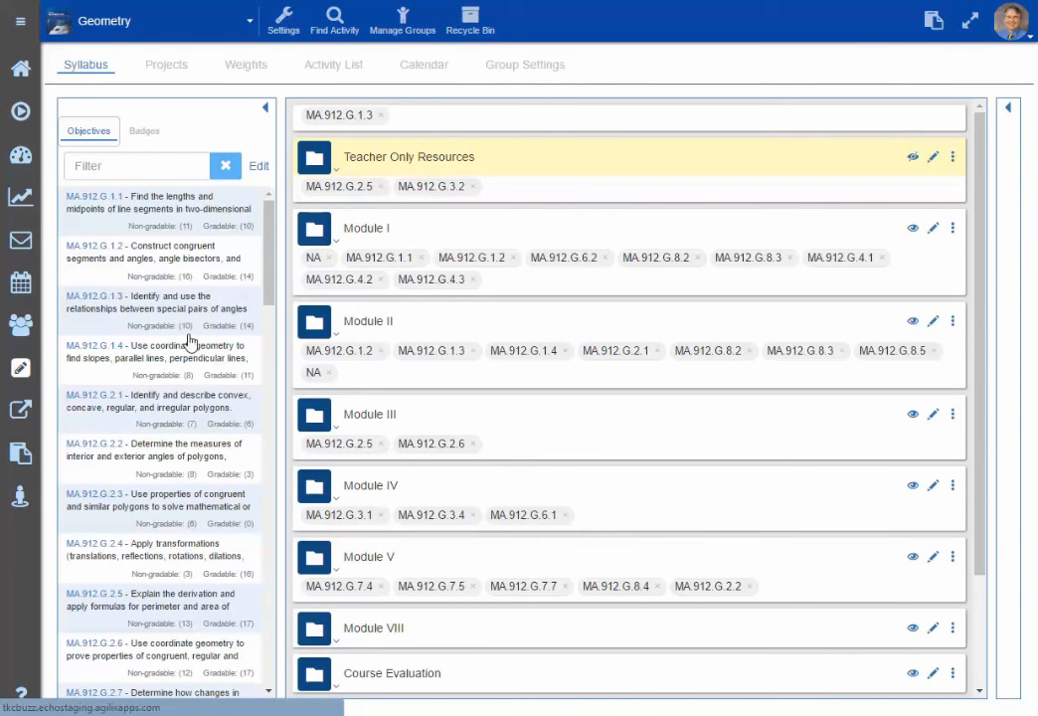
{"action": "left_click", "coordinate": [139, 130]}
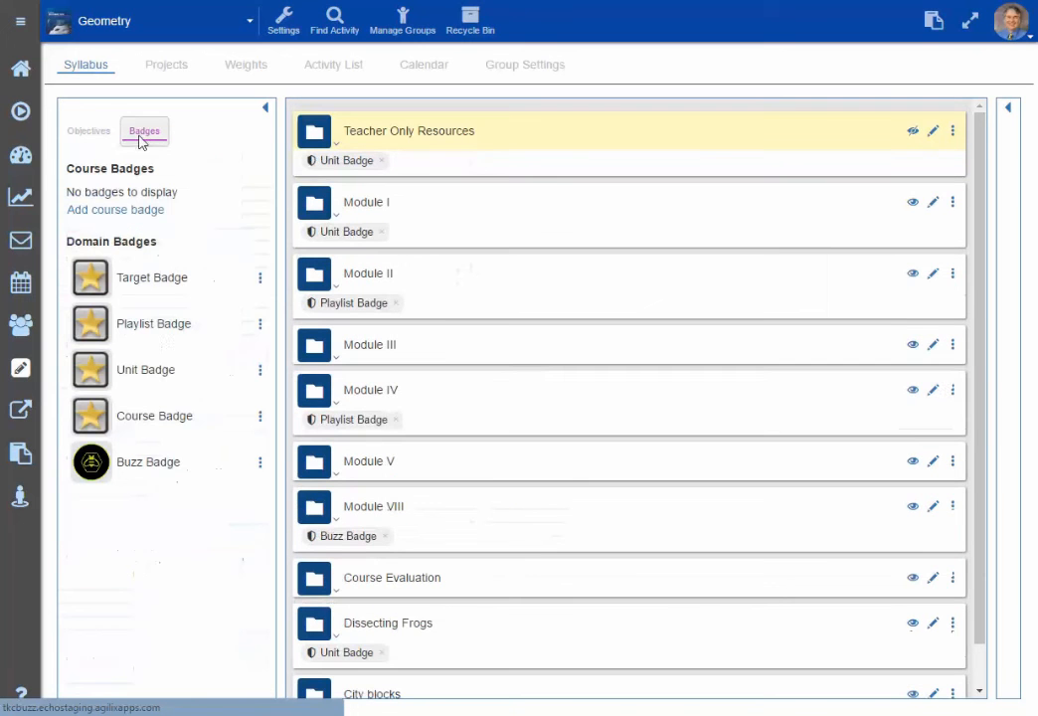
{"action": "left_click", "coordinate": [89, 132]}
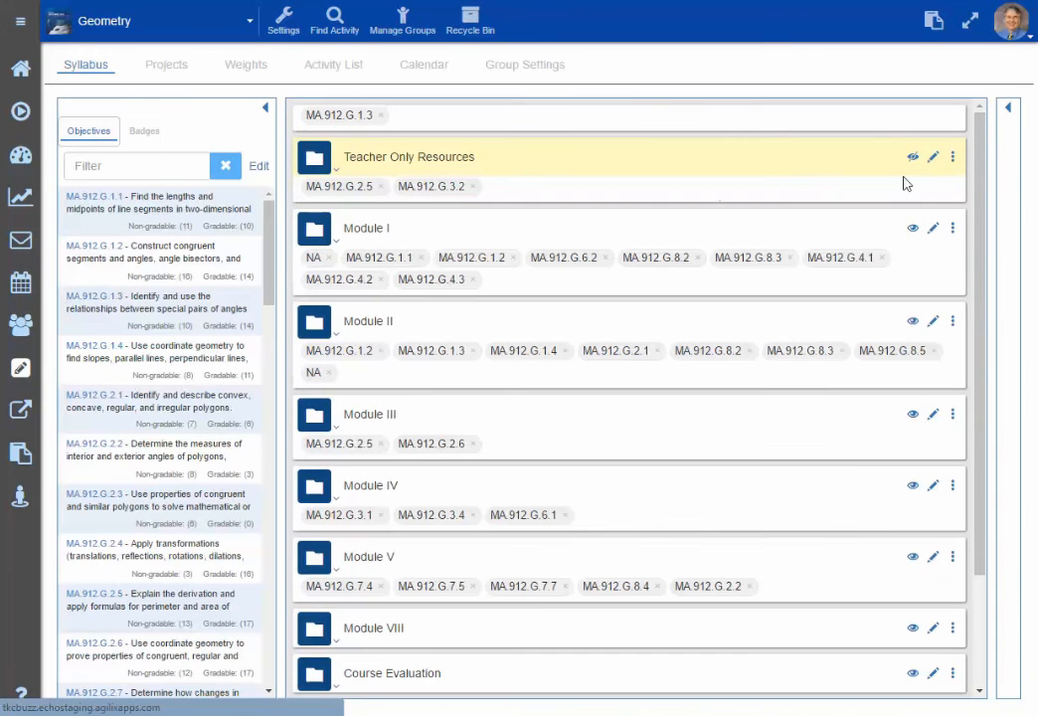
- Expand the resources pane and the Module II folder, and examine the objectives aligned to the folder's activities
{"action": "left_click", "coordinate": [1010, 106]}
{"action": "left_click", "coordinate": [1010, 117]}
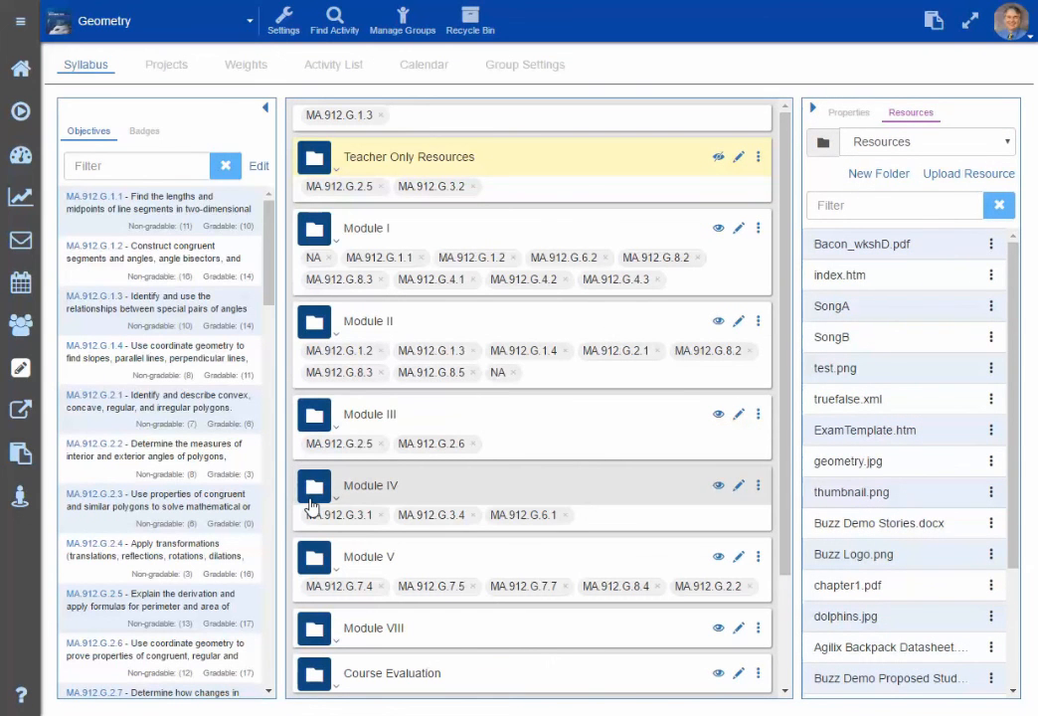
{"action": "left_click", "coordinate": [340, 344]}
{"action": "left_click", "coordinate": [338, 336]}
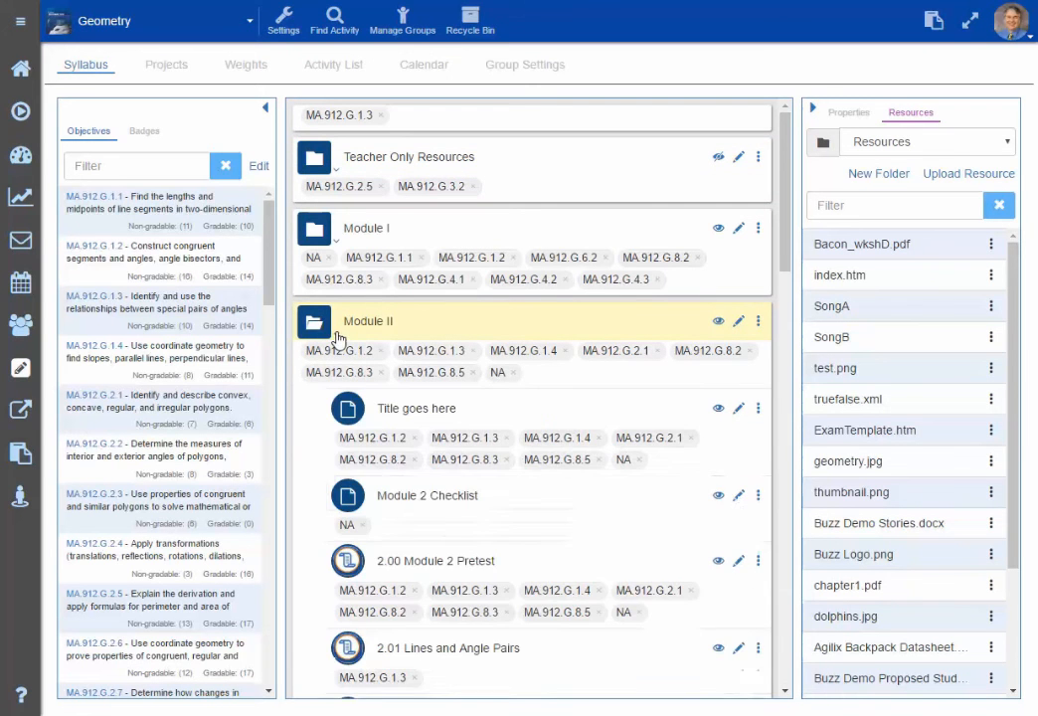
{"action": "scroll", "coordinate": [463, 587], "scroll_direction": "down", "scroll_amount": 4}
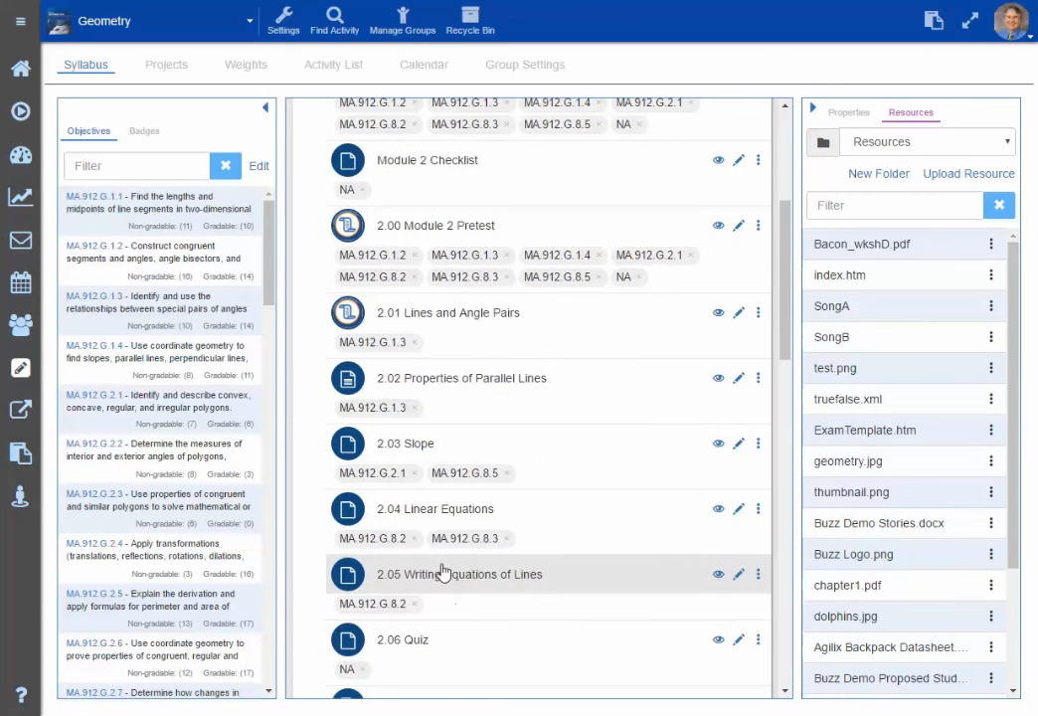
{"action": "scroll", "coordinate": [440, 570], "scroll_direction": "up", "scroll_amount": 4}
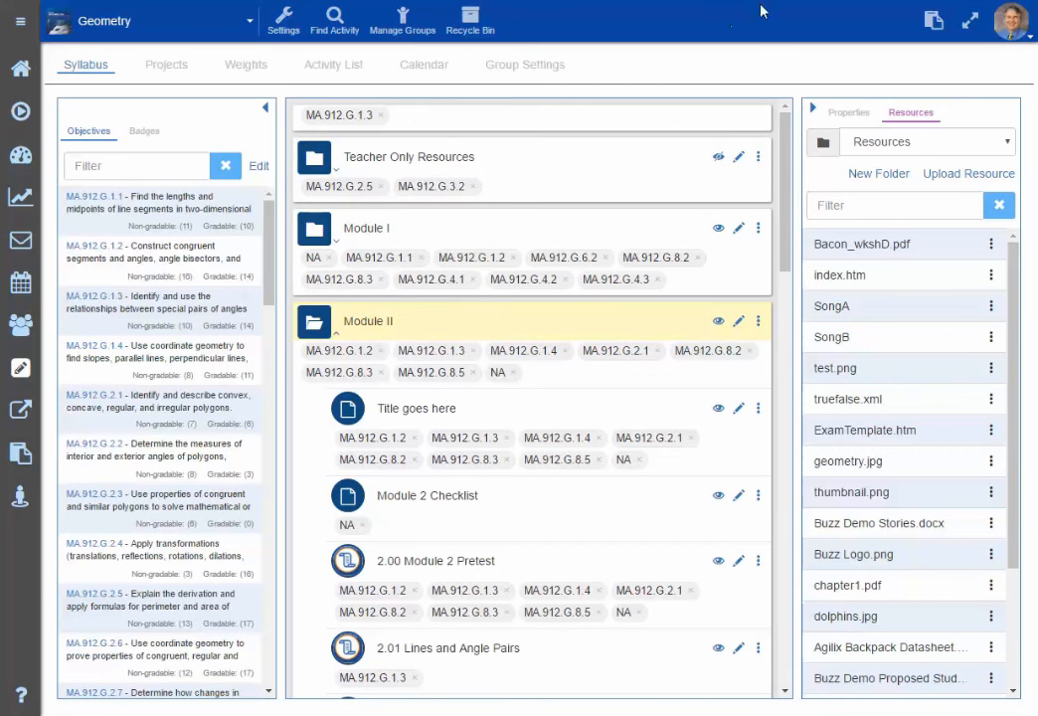
- Open the Geometry course's projects and compare their list and tile views
{"action": "left_click", "coordinate": [171, 67]}
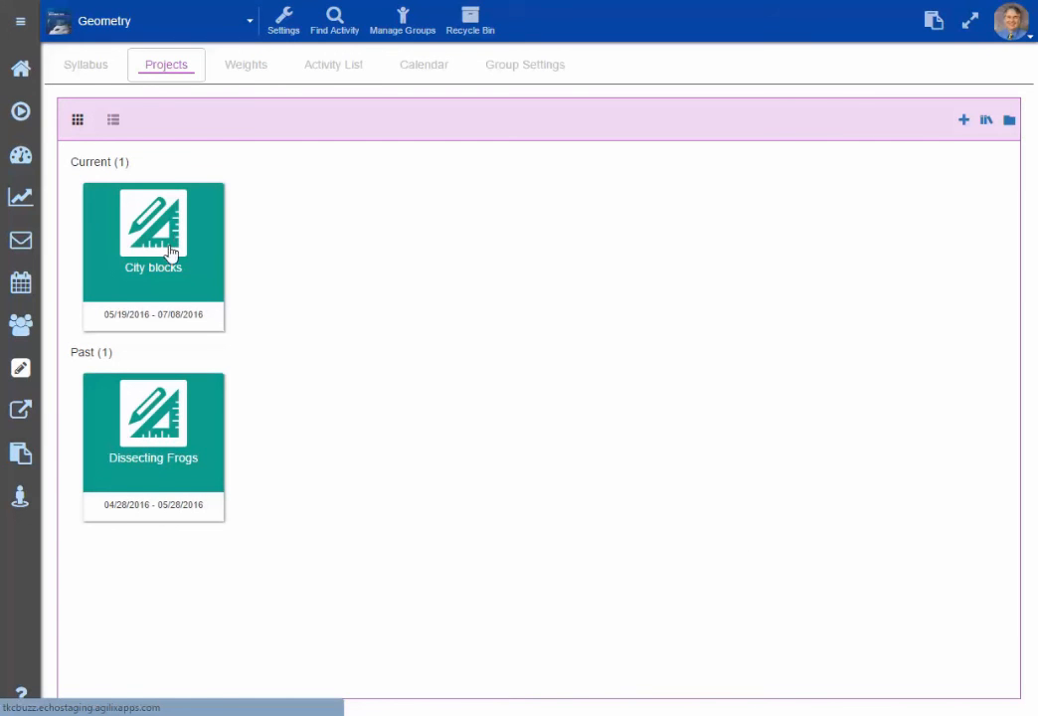
{"action": "left_click", "coordinate": [117, 126]}
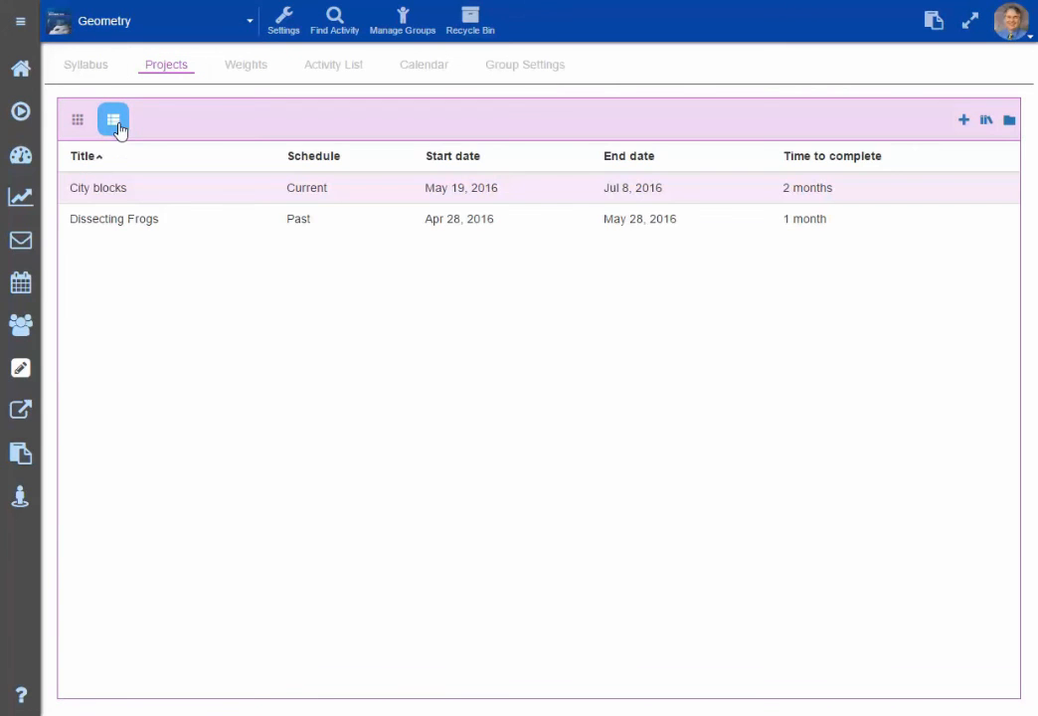
{"action": "left_click", "coordinate": [80, 127]}
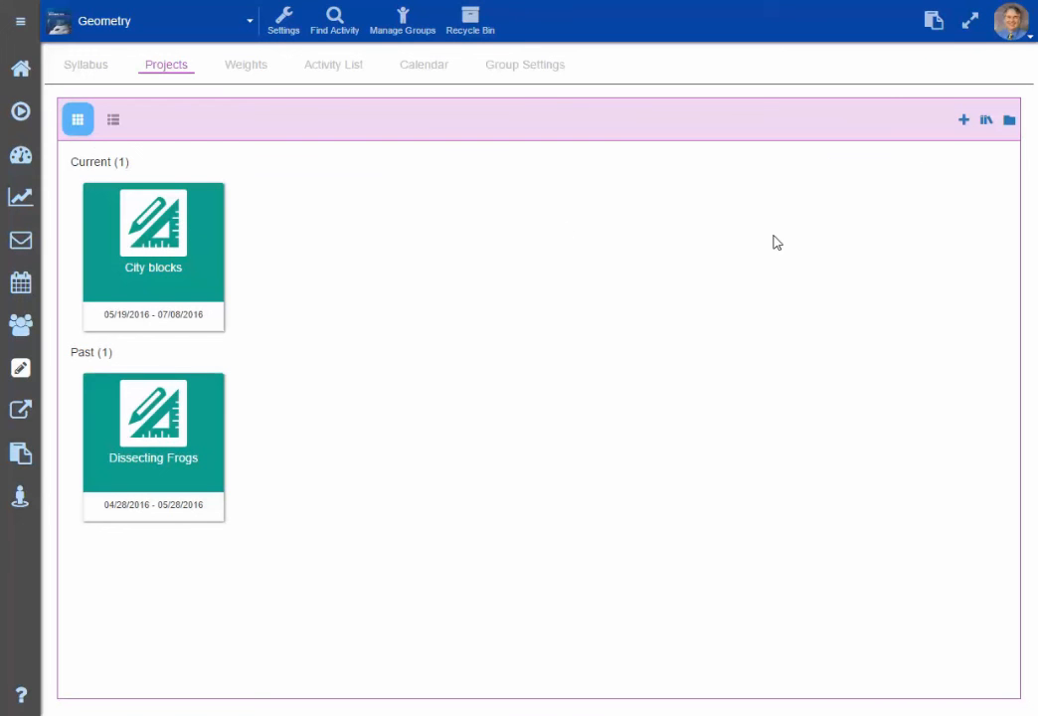
- Create a project titled Working with Hydrogen with start date 6/1/16 and end date 7/1/16
{"action": "left_click", "coordinate": [964, 121]}
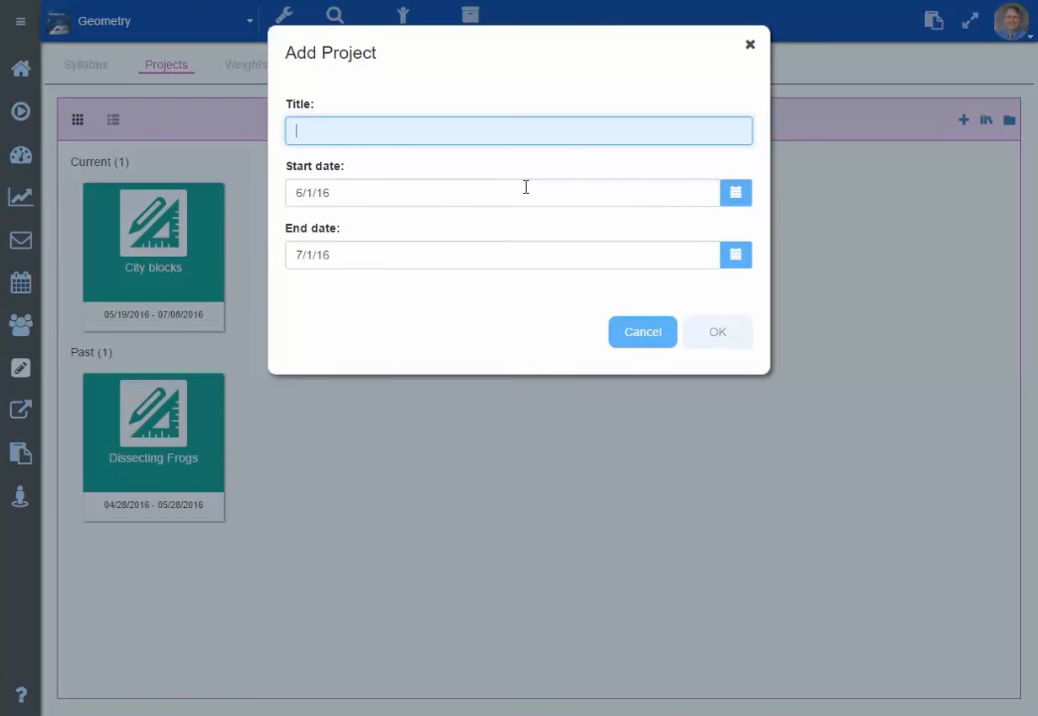
{"action": "type", "text": "Working with Hydrogen"}
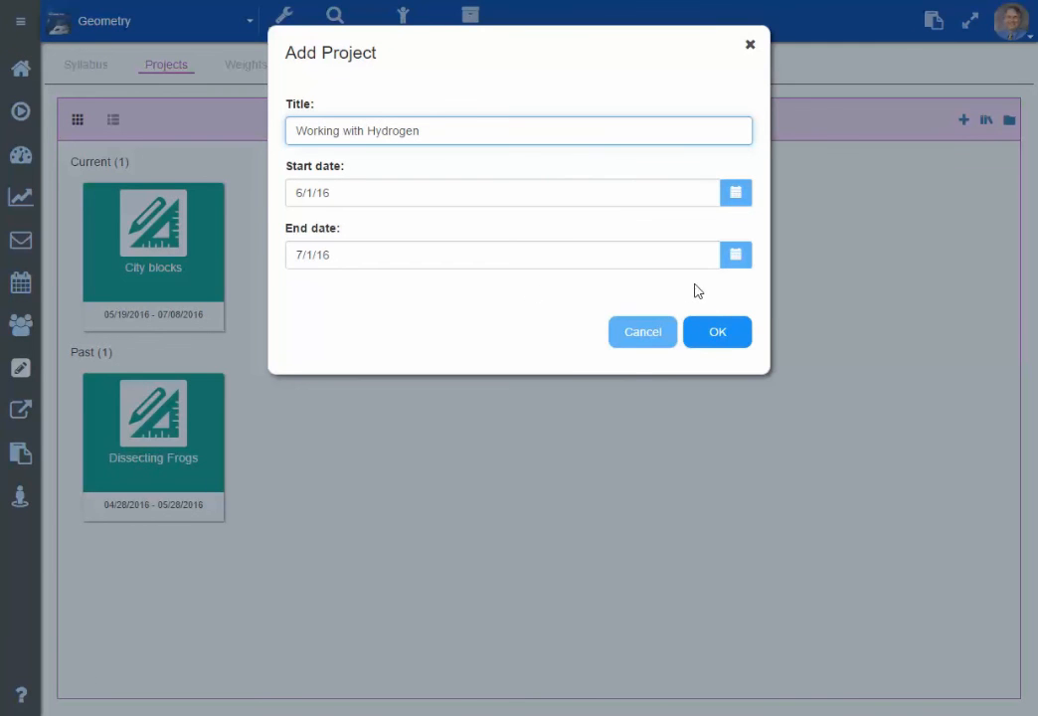
{"action": "left_click", "coordinate": [725, 340]}
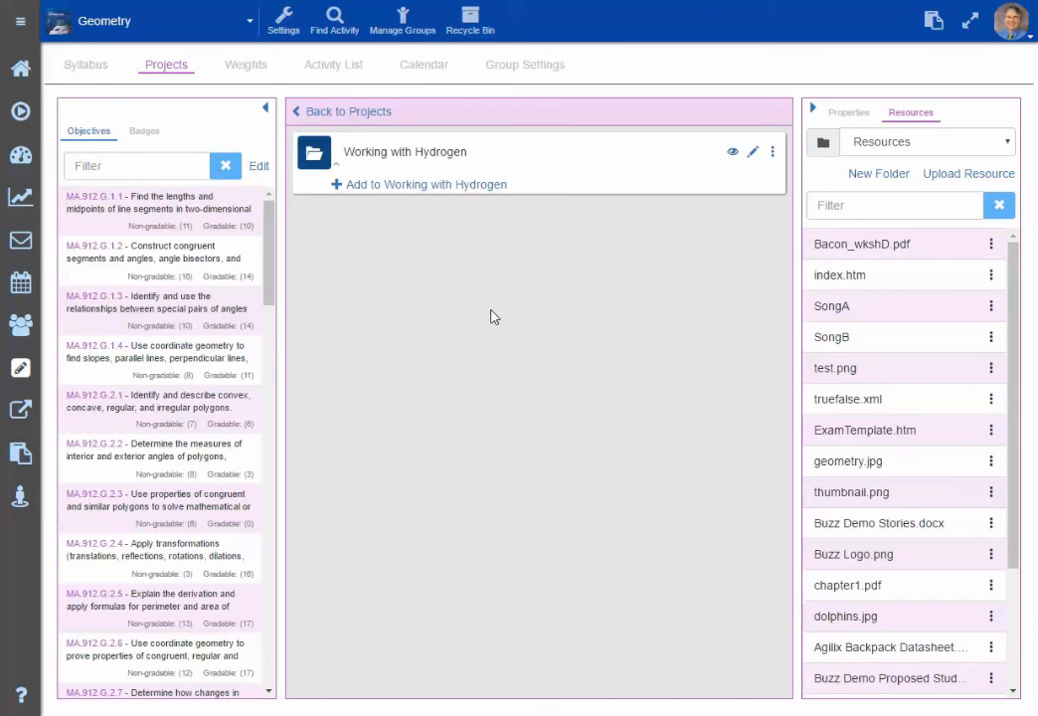
{"action": "left_click", "coordinate": [337, 165]}
{"action": "left_click", "coordinate": [335, 169]}
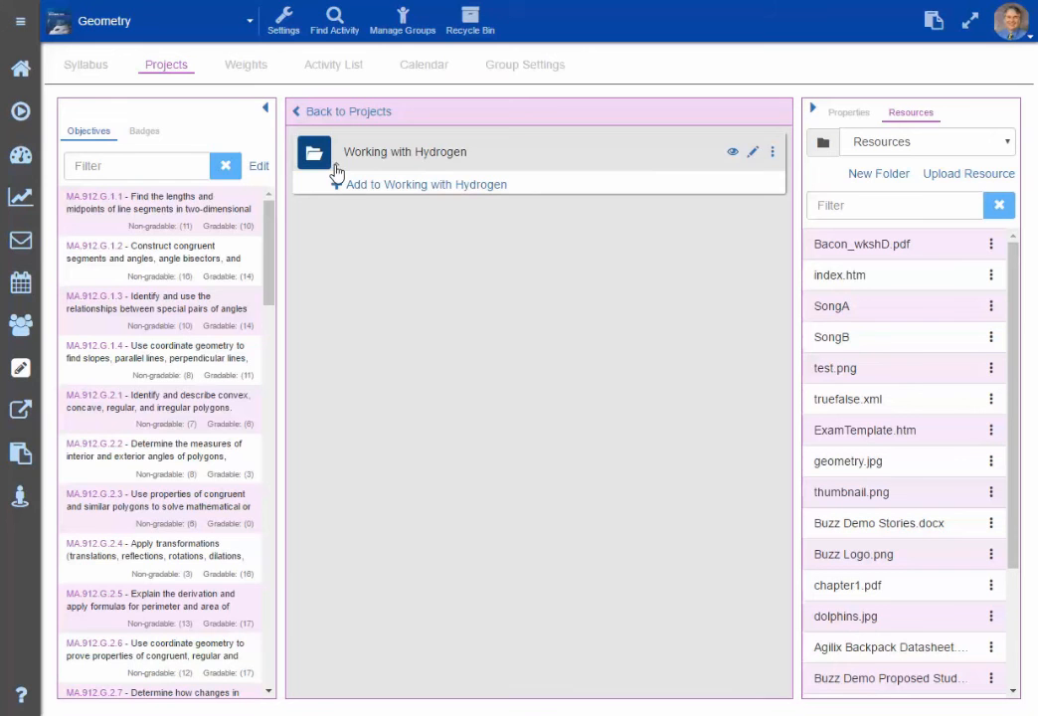
- Start a Project template folder in Working with Hydrogen, titled Reviewing Hydrogen, with the description "Project Description"
{"action": "left_click", "coordinate": [393, 186]}
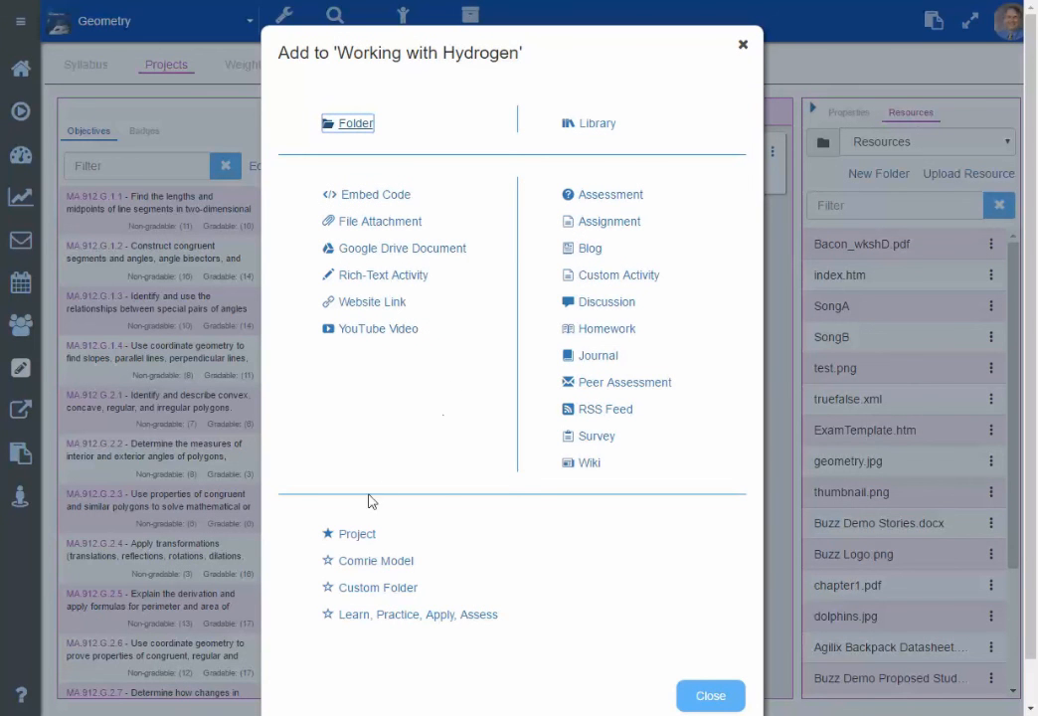
{"action": "left_click", "coordinate": [356, 535]}
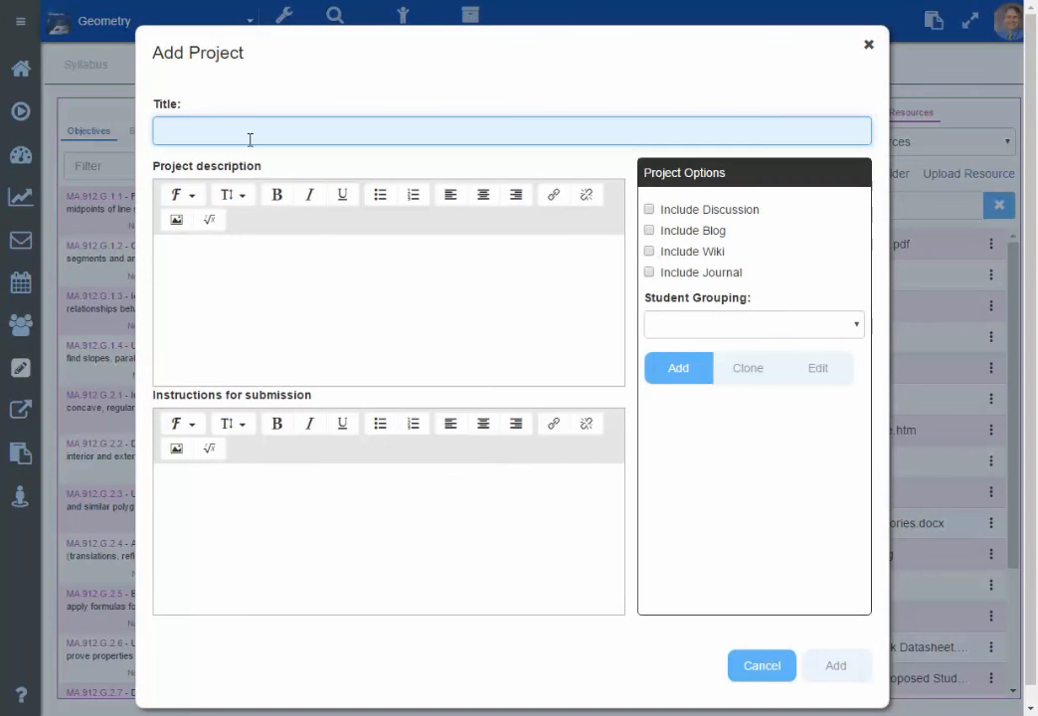
{"action": "type", "text": "Reviewing Hydrogen"}
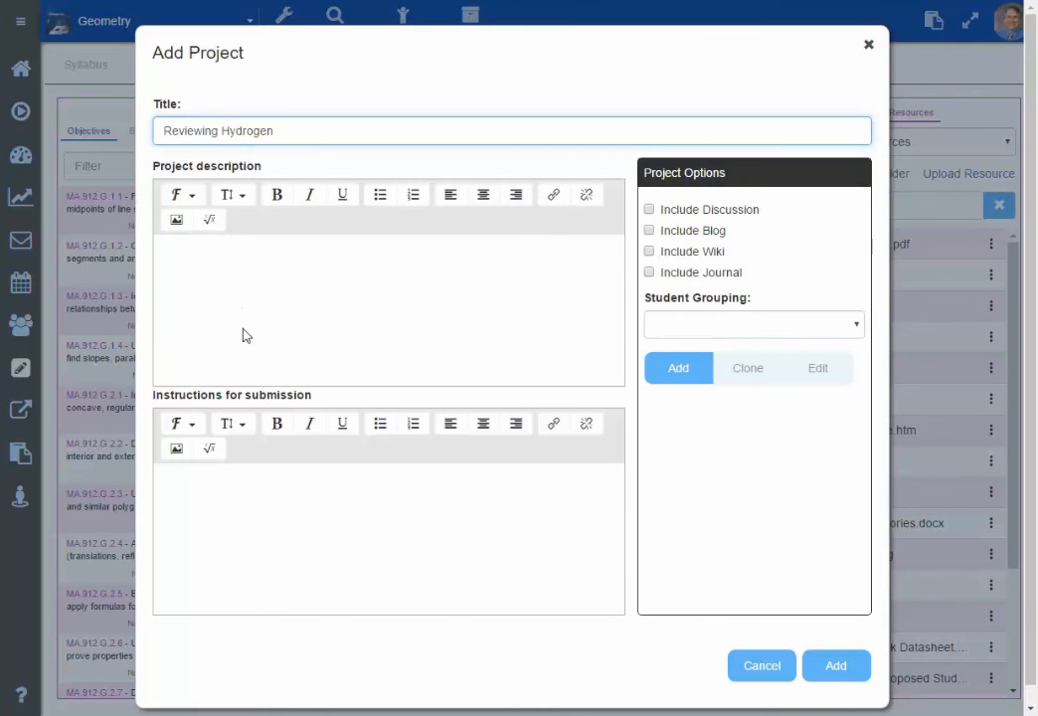
{"action": "left_click", "coordinate": [255, 279]}
{"action": "type", "text": "Proejct"}
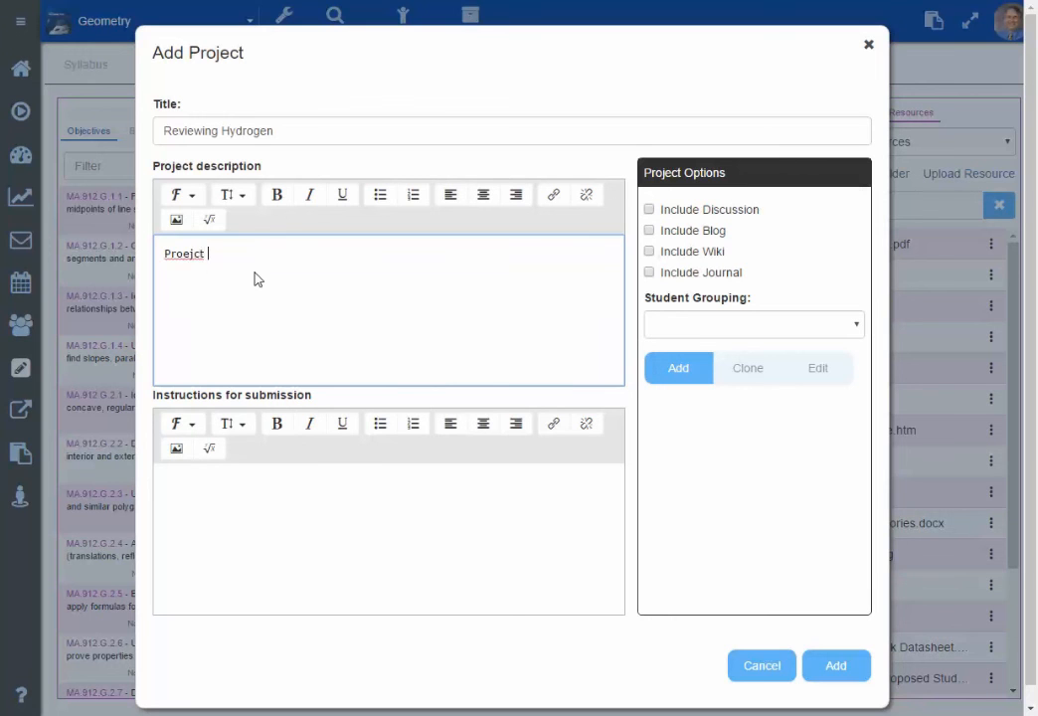
{"action": "key", "text": "BackSpace"}
{"action": "key", "text": "BackSpace"}
{"action": "key", "text": "BackSpace"}
{"action": "key", "text": "BackSpace"}
{"action": "type", "text": "ject Description"}
- Set the submission instructions to "Group submissions." and include a blog and a wiki in the project
{"action": "left_click", "coordinate": [317, 501]}
{"action": "type", "text": "Gr"}
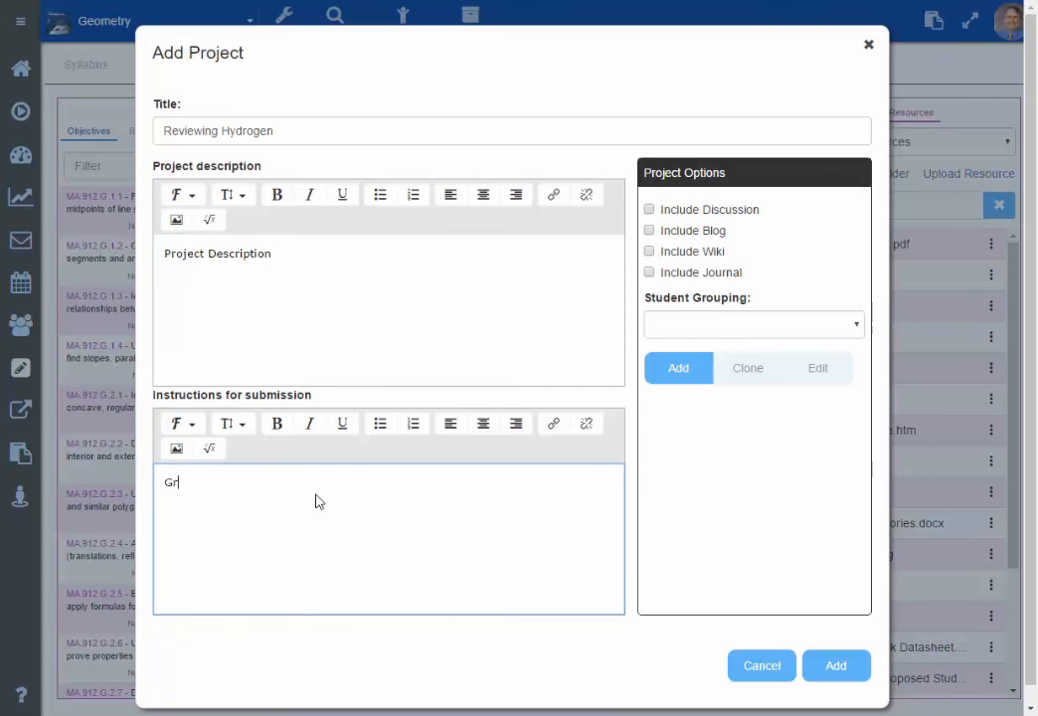
{"action": "type", "text": "oup submissions."}
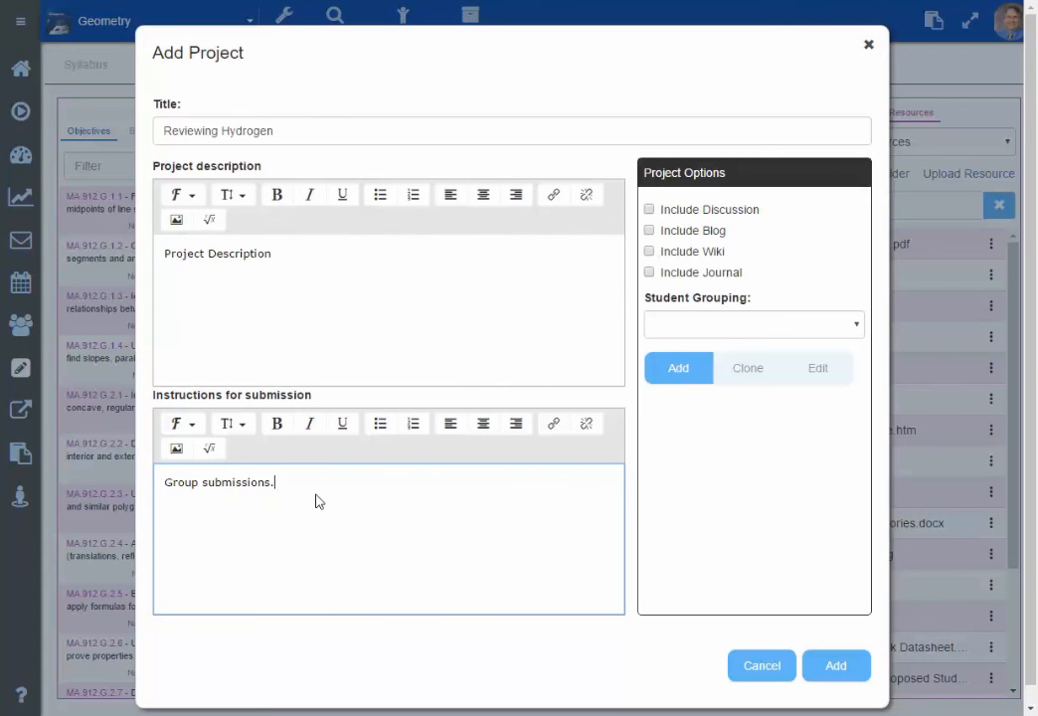
{"action": "left_click", "coordinate": [650, 231]}
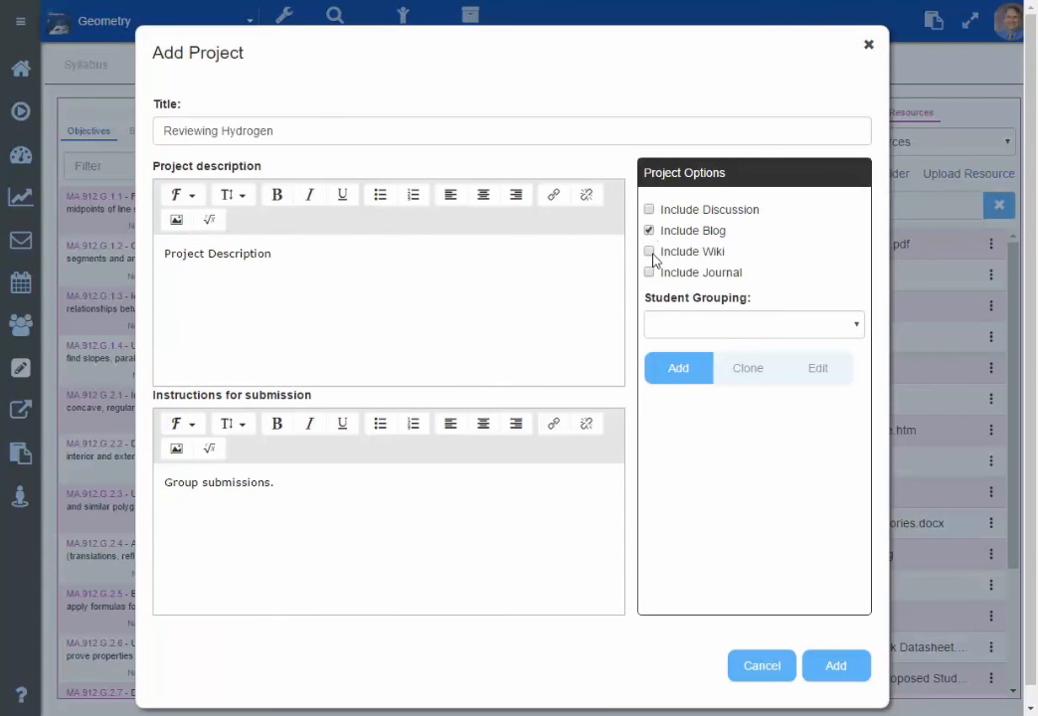
{"action": "left_click", "coordinate": [702, 325]}
{"action": "left_click", "coordinate": [696, 370]}
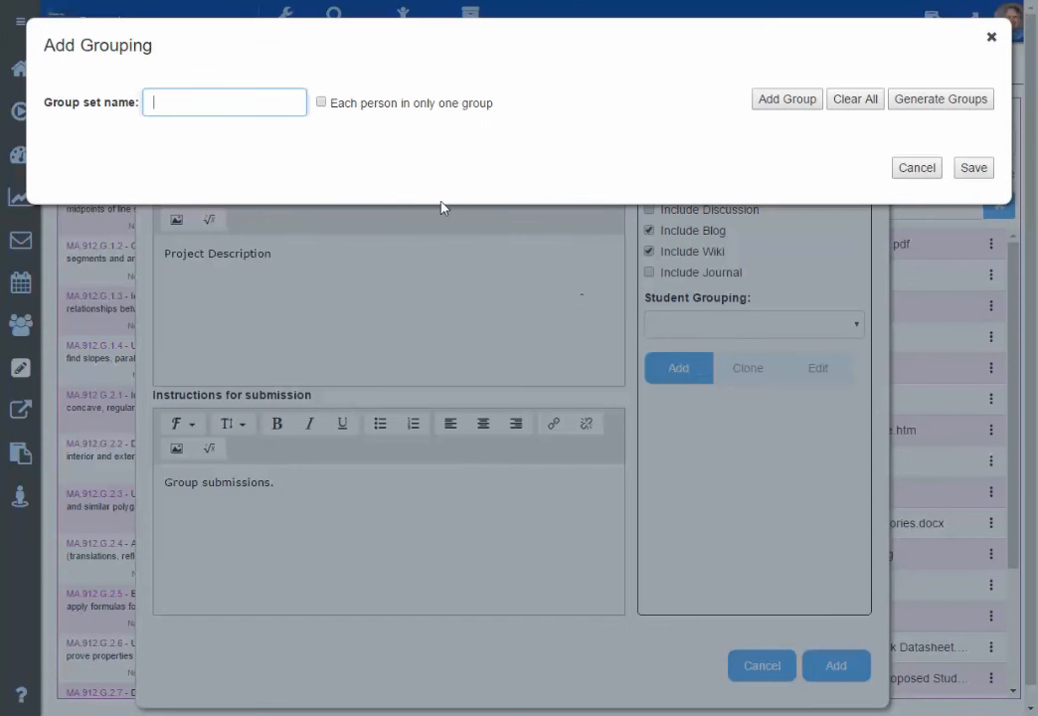
{"action": "left_click", "coordinate": [915, 174]}
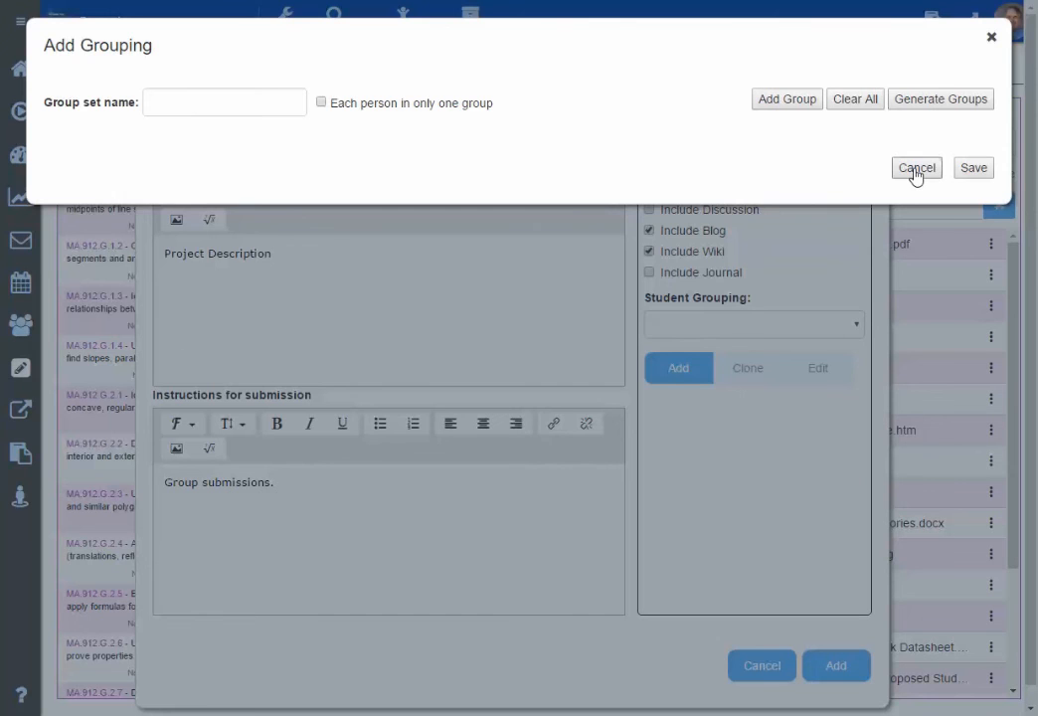
{"action": "left_click", "coordinate": [990, 38]}
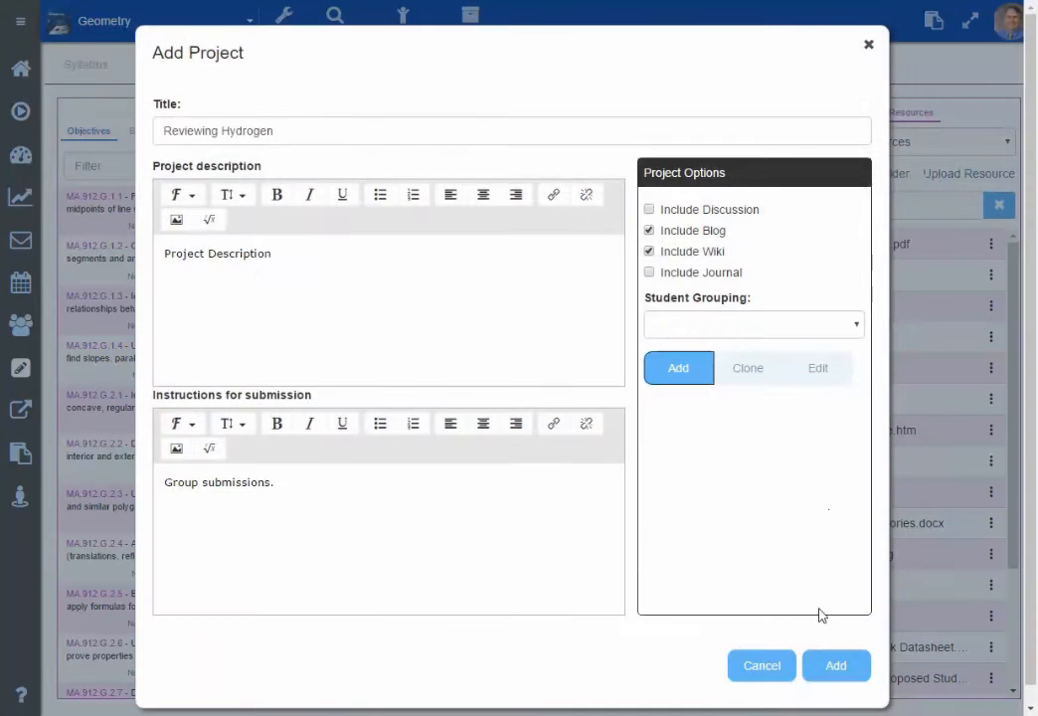
- Add the configured Reviewing Hydrogen folder to the Working with Hydrogen project
{"action": "left_click", "coordinate": [828, 664]}
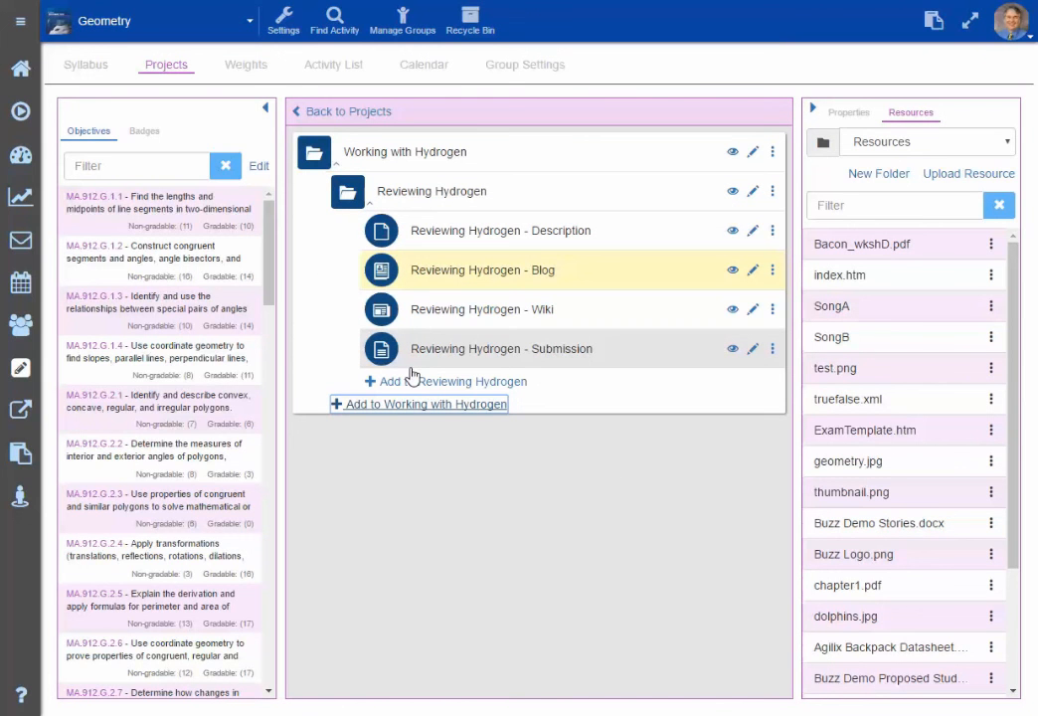
- Duplicate the Reviewing Hydrogen folder within the Working with Hydrogen project
{"action": "left_click", "coordinate": [443, 196]}
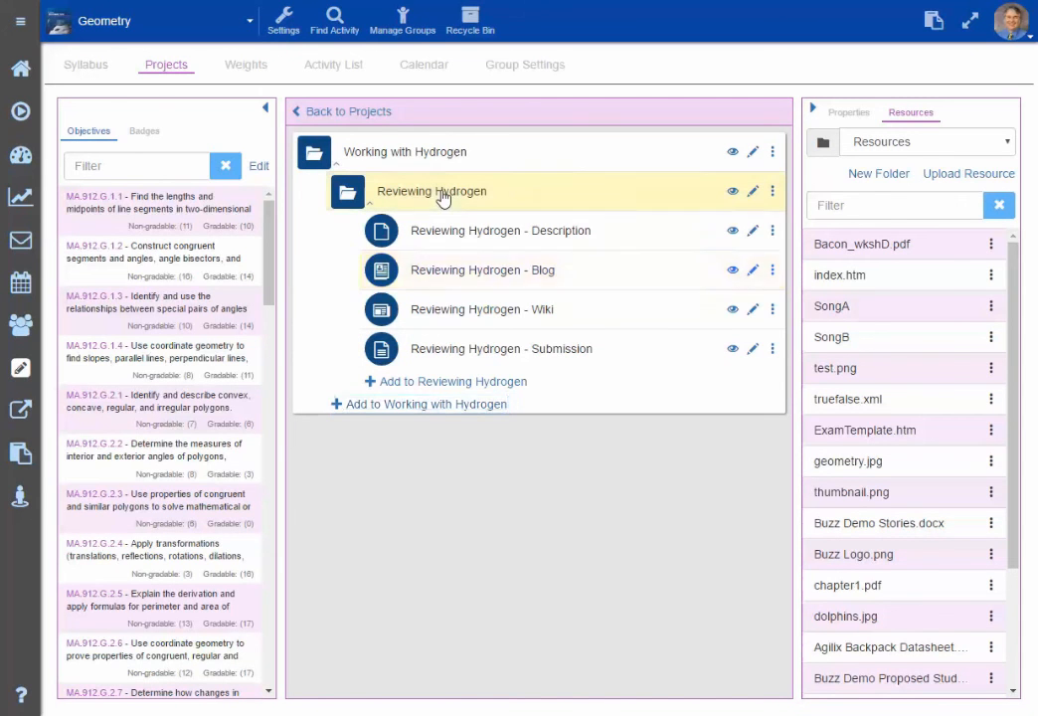
{"action": "left_click", "coordinate": [773, 191]}
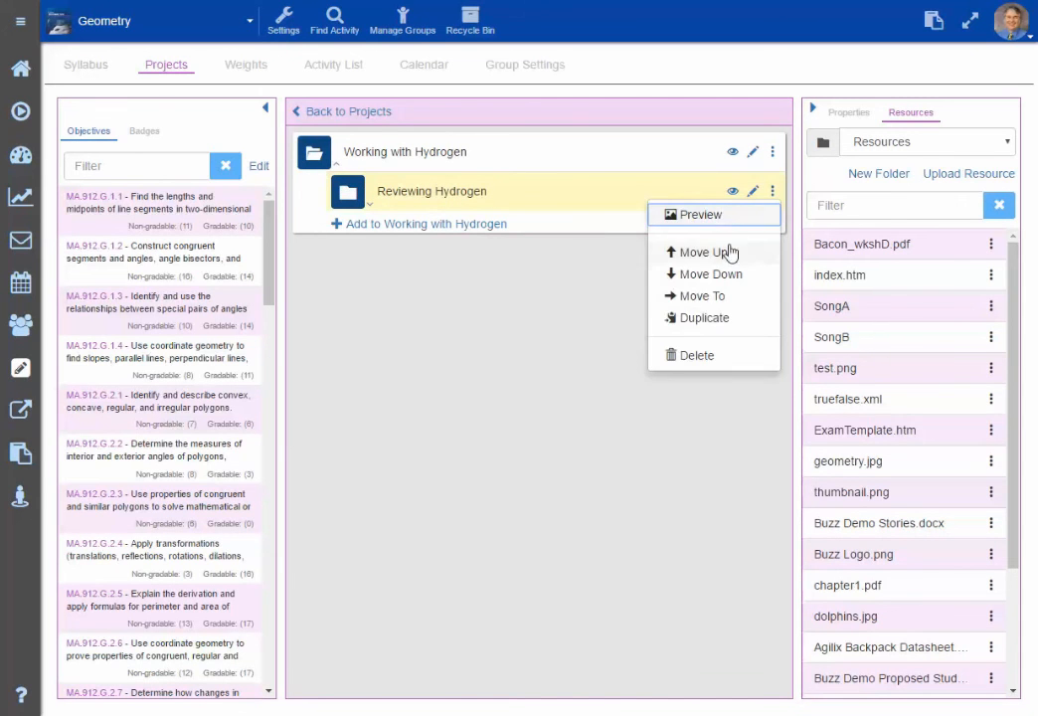
{"action": "left_click", "coordinate": [708, 318]}
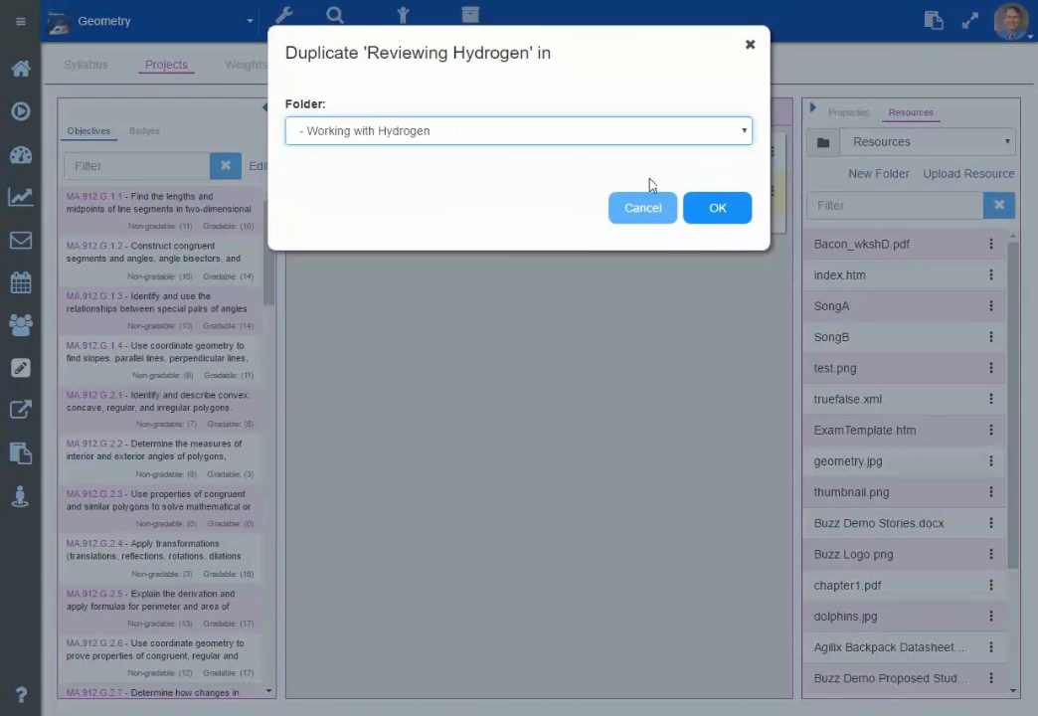
{"action": "left_click", "coordinate": [717, 209]}
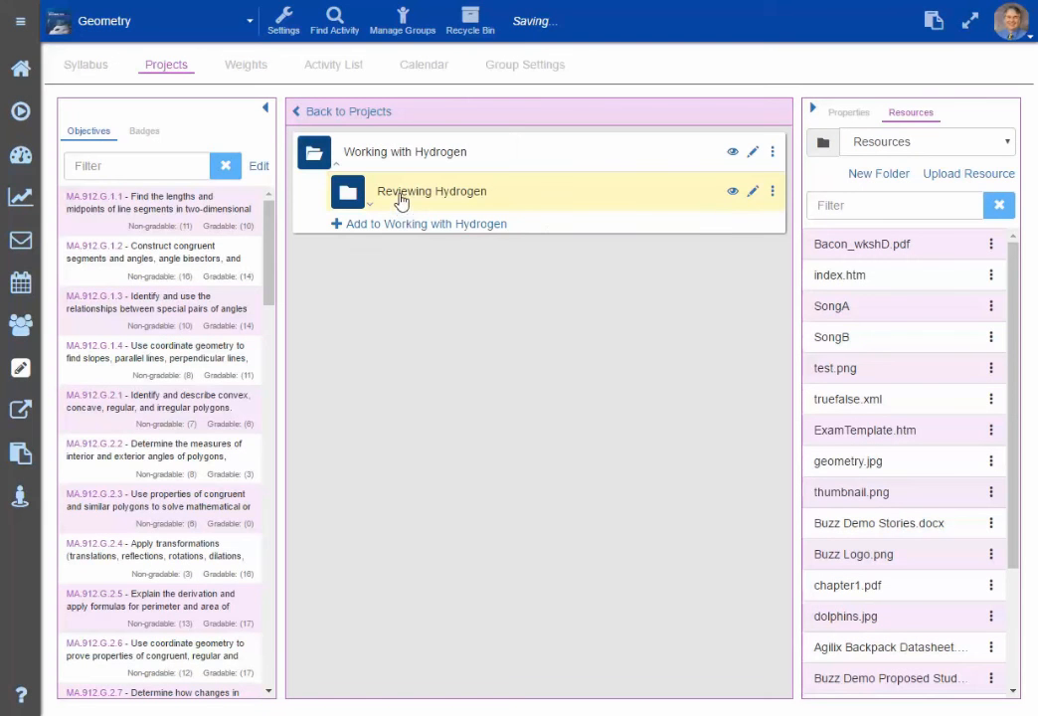
- Rename the duplicated Reviewing Hydrogen folder as Hydrogen and Oxygen and save it
{"action": "double_click", "coordinate": [418, 239]}
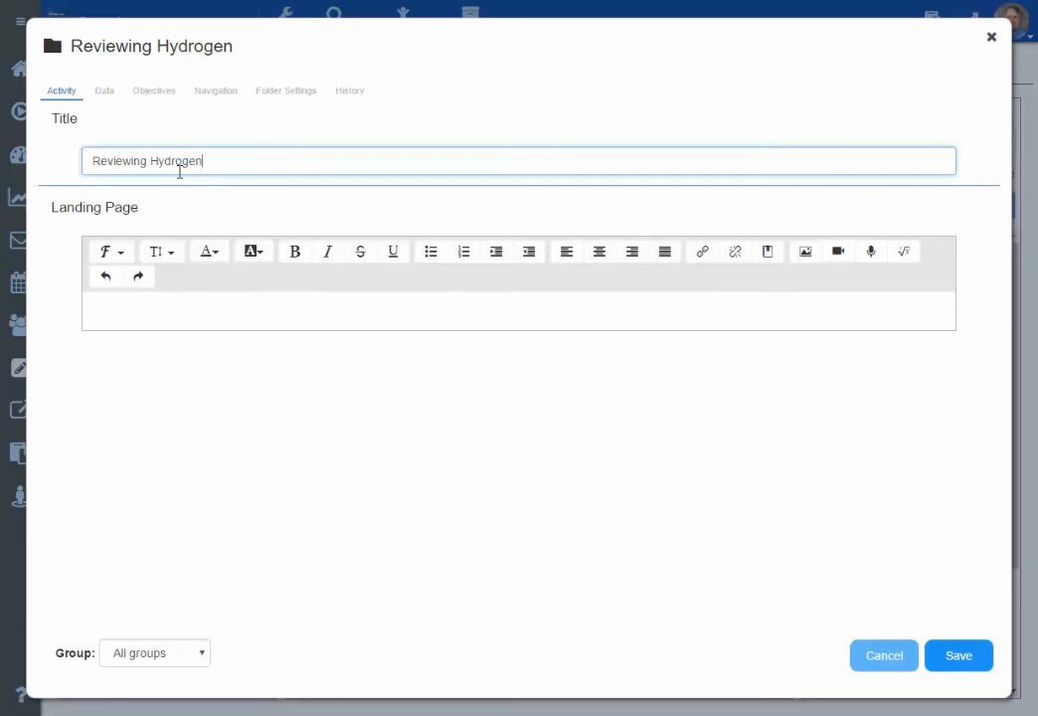
{"action": "left_click_drag", "start_coordinate": [156, 164], "coordinate": [90, 161]}
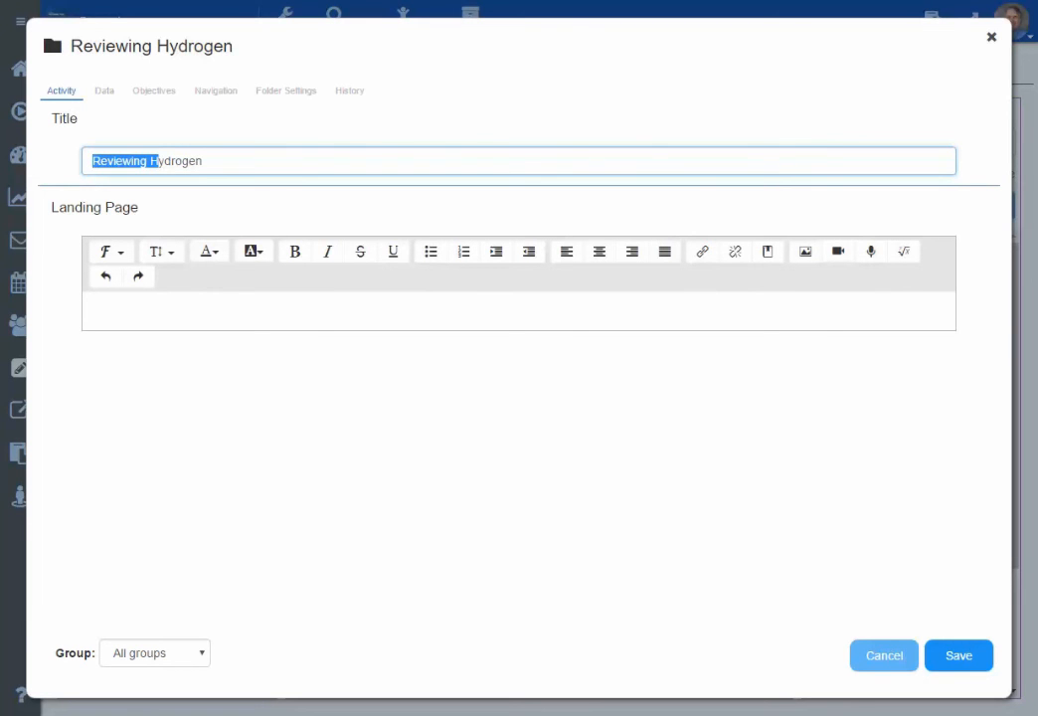
{"action": "key", "text": "BackSpace"}
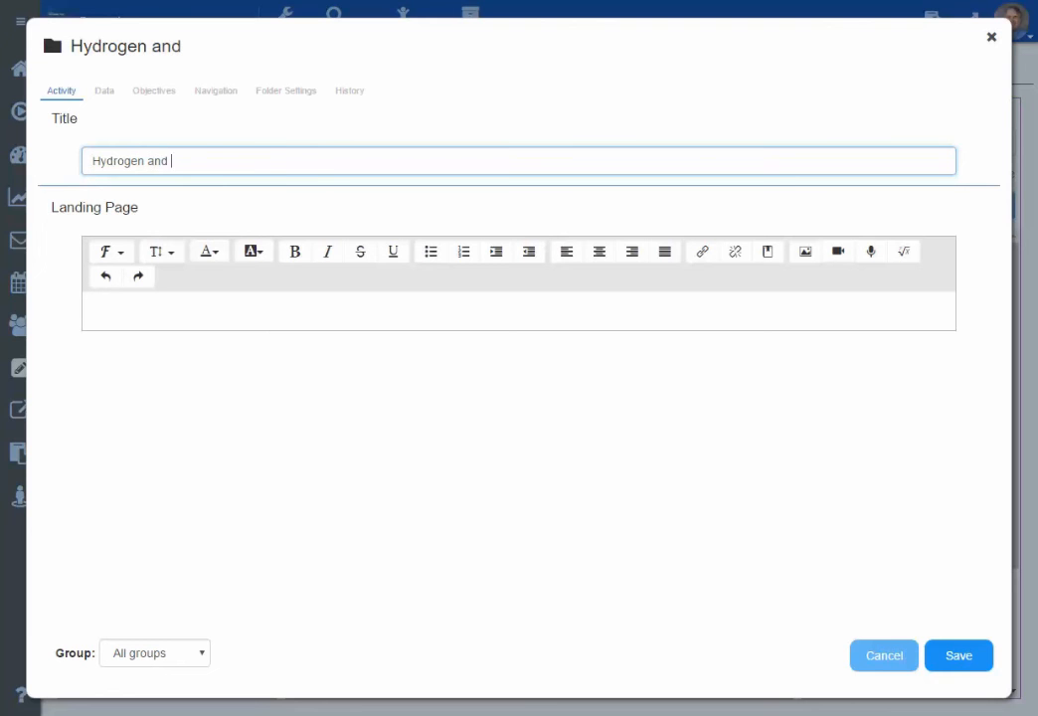
{"action": "type", "text": "and Oxygen"}
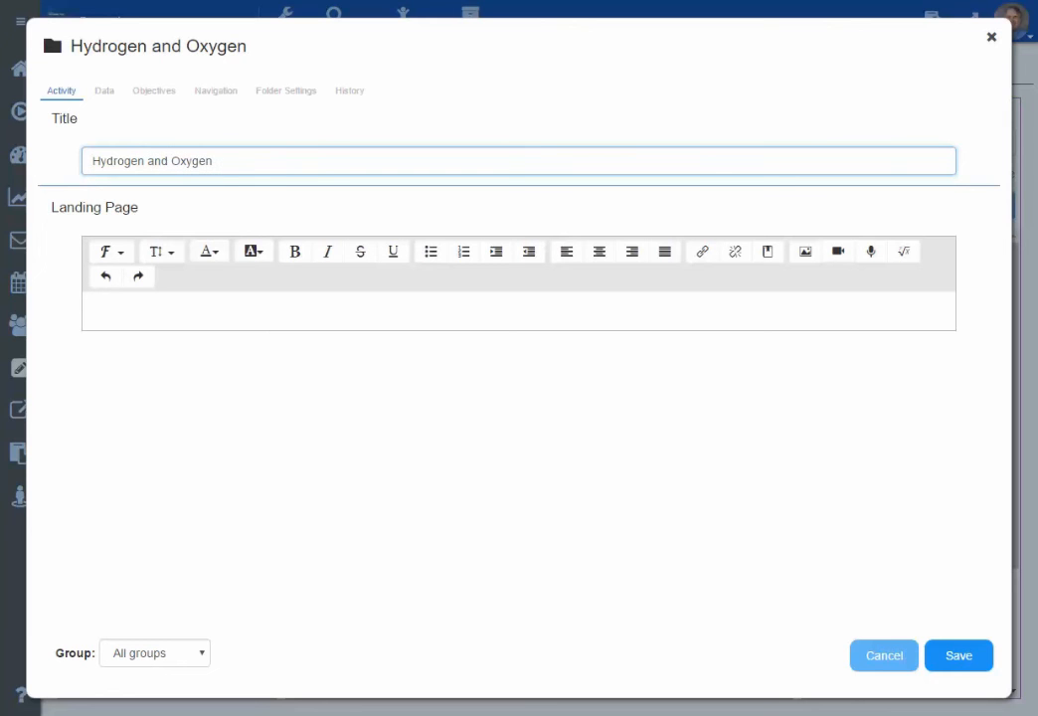
{"action": "left_click", "coordinate": [945, 660]}
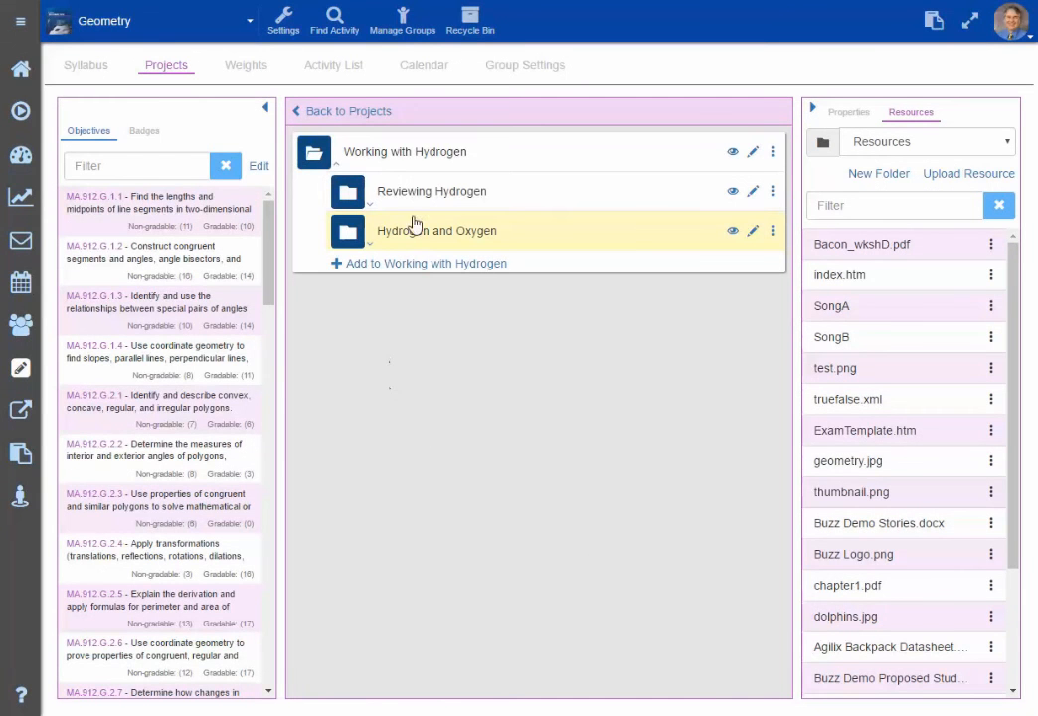
- Expand the Hydrogen and Oxygen and Reviewing Hydrogen folders to check their activities, then return to the projects overview
{"action": "left_click", "coordinate": [369, 243]}
{"action": "left_click", "coordinate": [371, 206]}
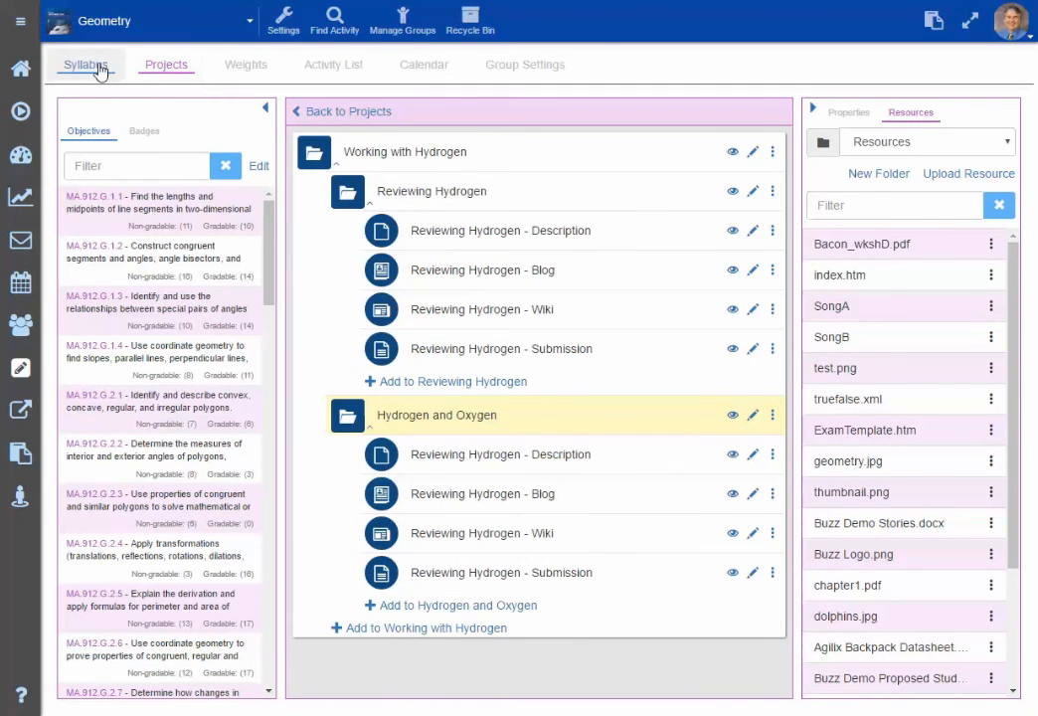
{"action": "left_click", "coordinate": [315, 115]}
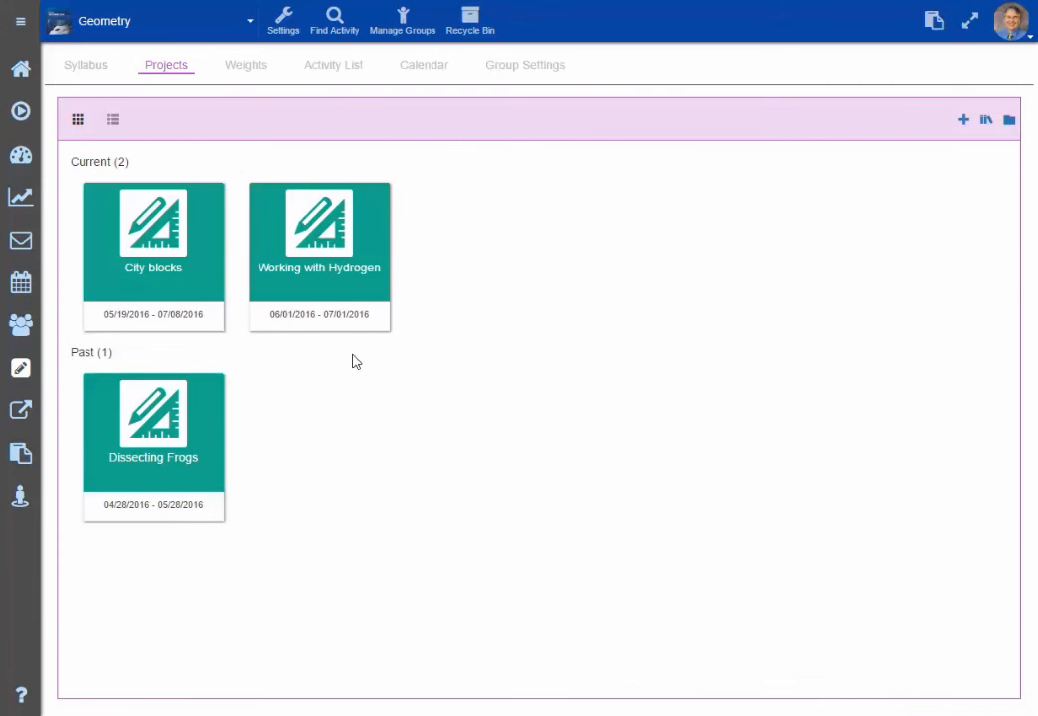
- Open the Working with Hydrogen project's data for editing and enter "Splitting water!" as its Project at a Glance
{"action": "left_click", "coordinate": [346, 290]}
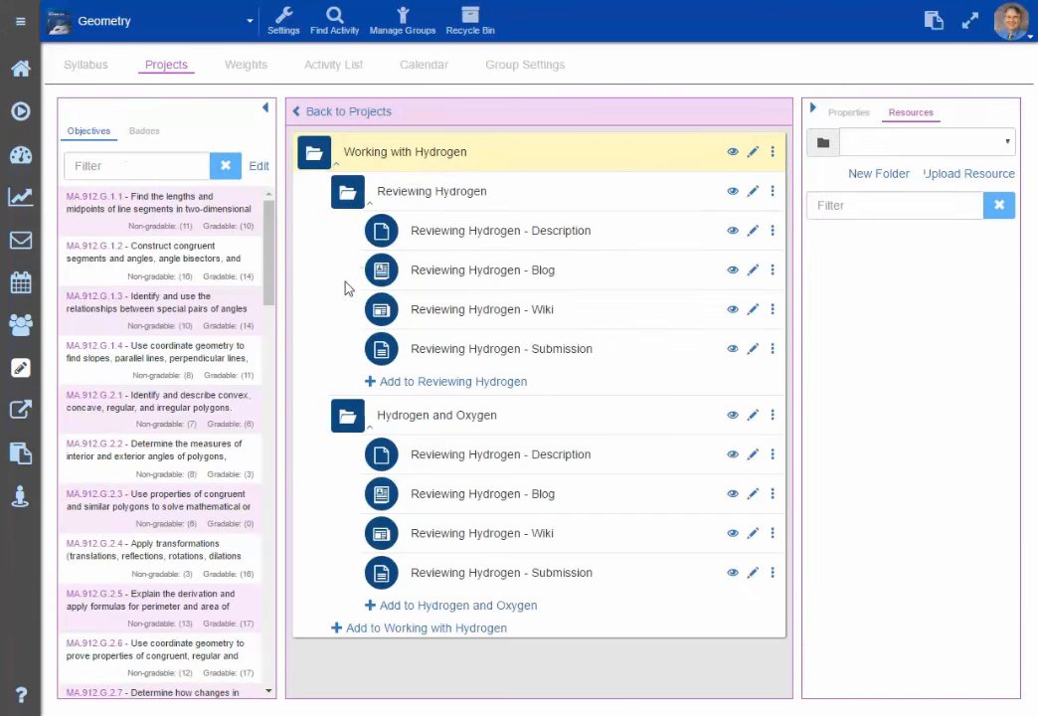
{"action": "left_click", "coordinate": [487, 159]}
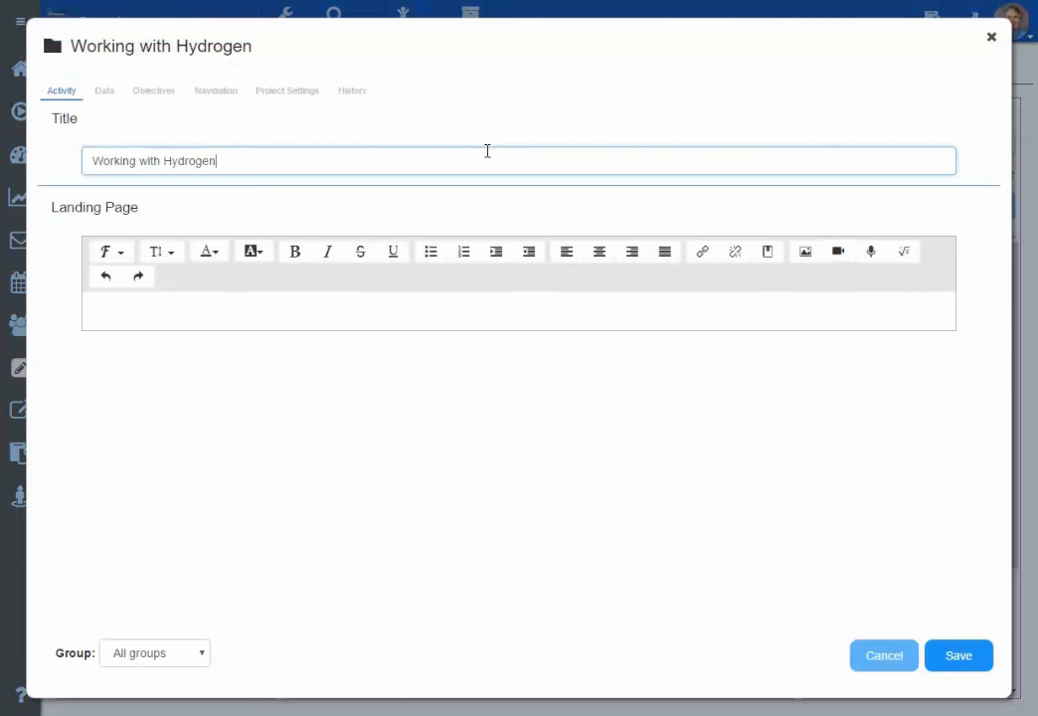
{"action": "left_click", "coordinate": [106, 93]}
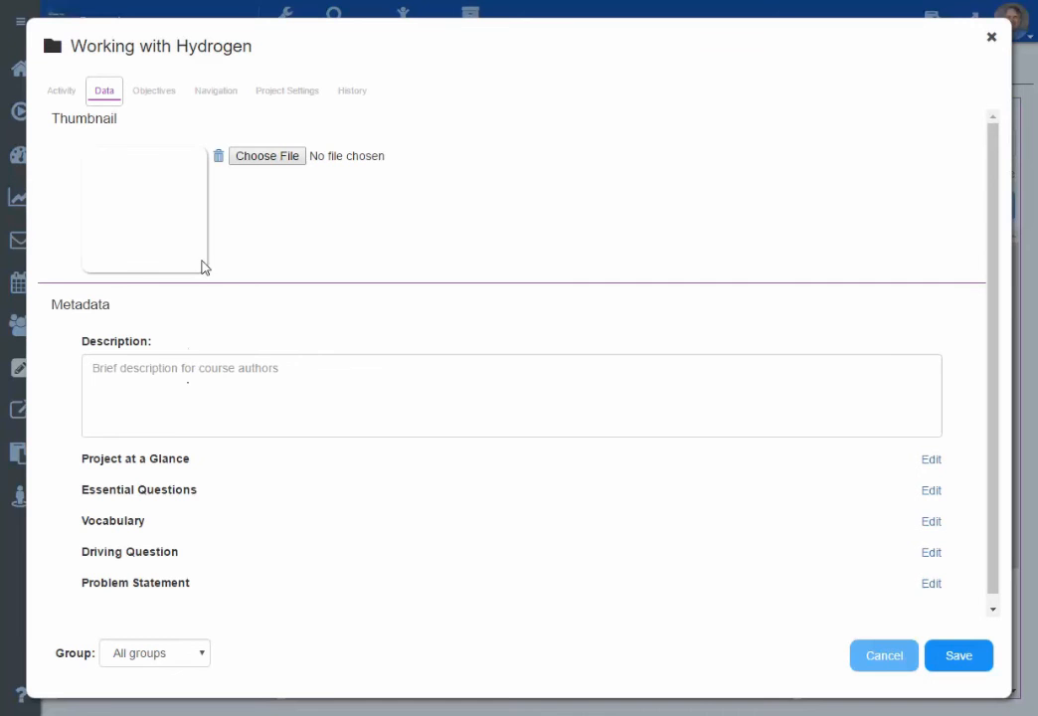
{"action": "left_click", "coordinate": [930, 461]}
{"action": "left_click", "coordinate": [339, 213]}
{"action": "type", "text": "S"}
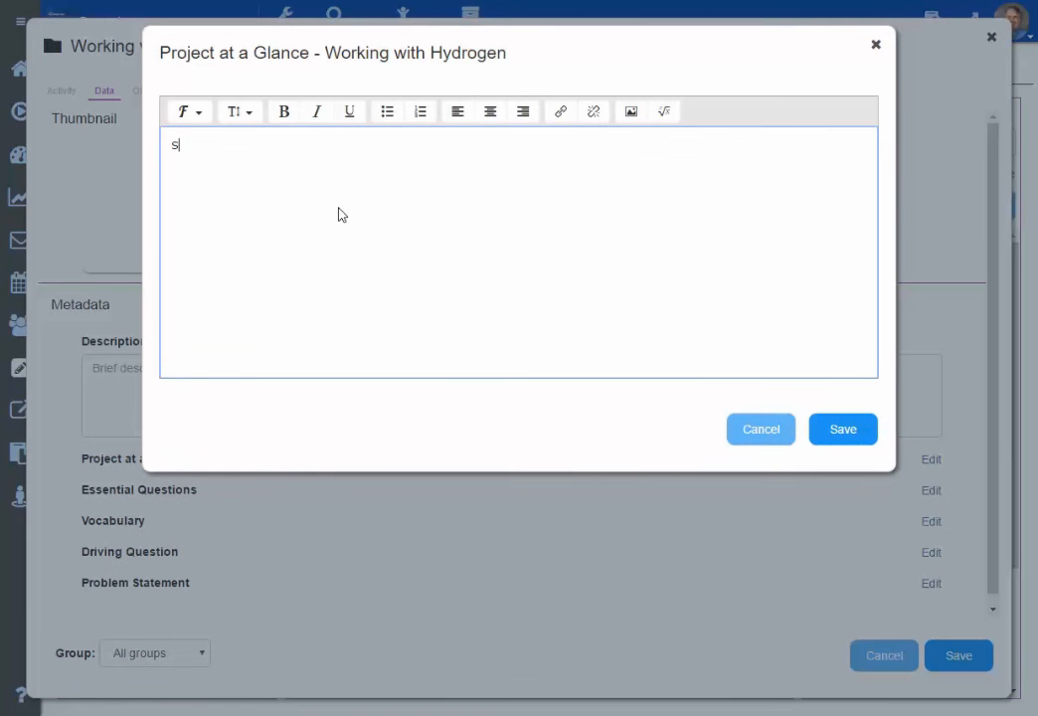
{"action": "type", "text": "plitting water!"}
{"action": "left_click", "coordinate": [844, 429]}
- Choose icon_hydrogen.gif as the Working with Hydrogen project's thumbnail
{"action": "left_click", "coordinate": [262, 157]}
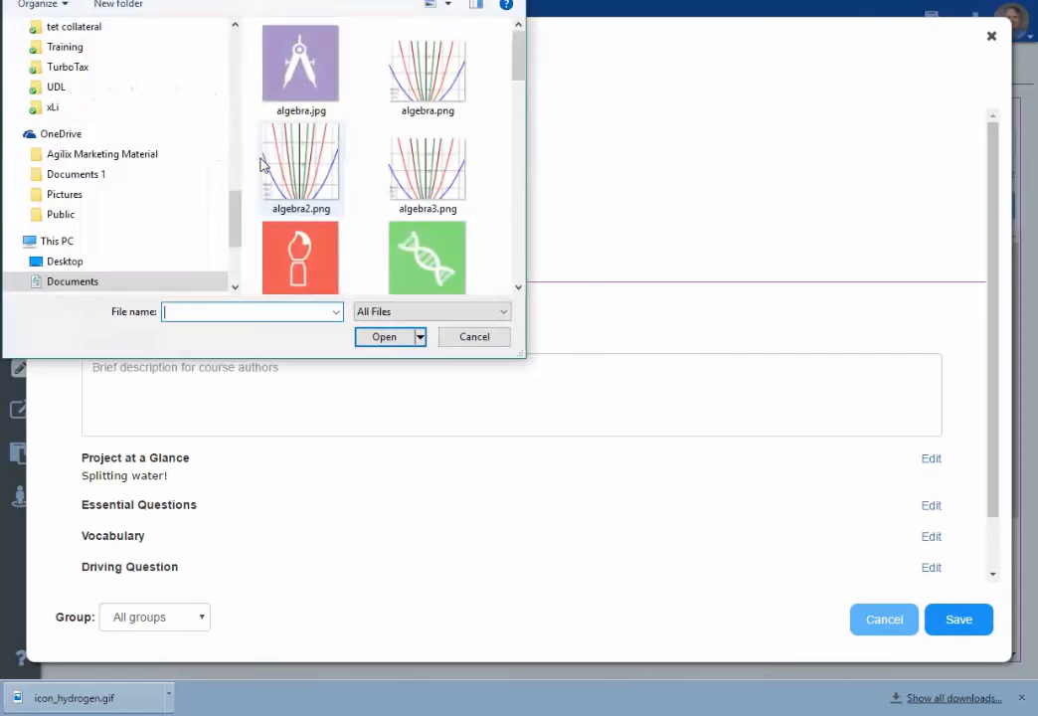
{"action": "scroll", "coordinate": [261, 164], "scroll_direction": "down", "scroll_amount": 5}
{"action": "double_click", "coordinate": [301, 105]}
- Describe the project as "Be careful when splitting water!!!", leave it assigned to all groups, and save the project
{"action": "left_click", "coordinate": [165, 378]}
{"action": "type", "text": "Befor"}
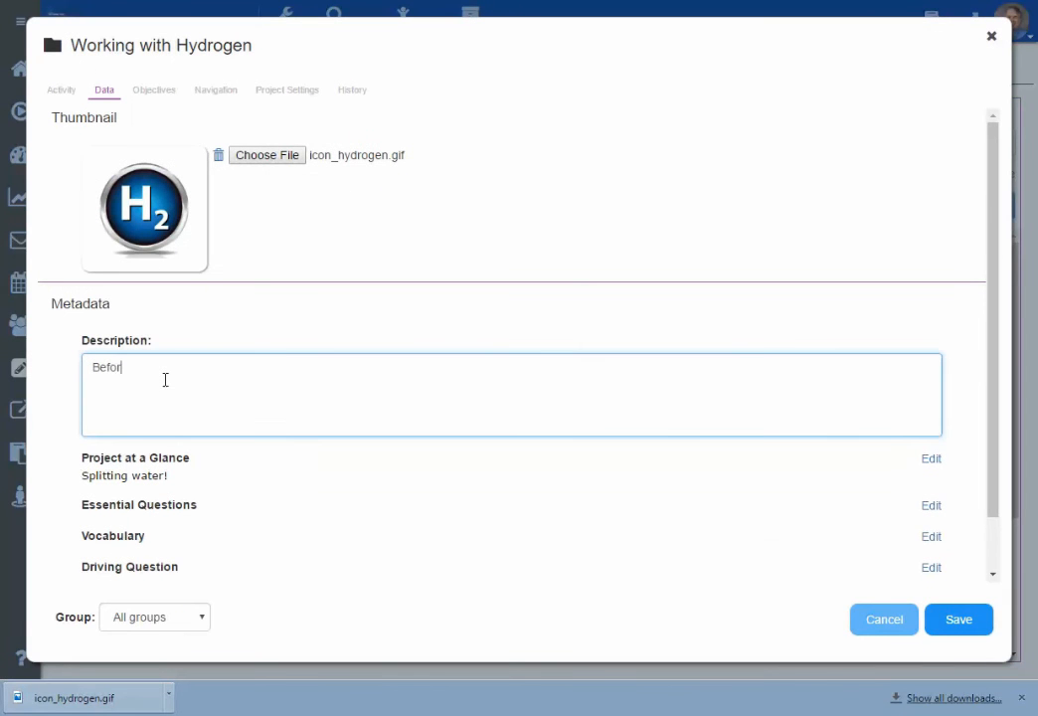
{"action": "type", "text": "reful when splitting water!!!"}
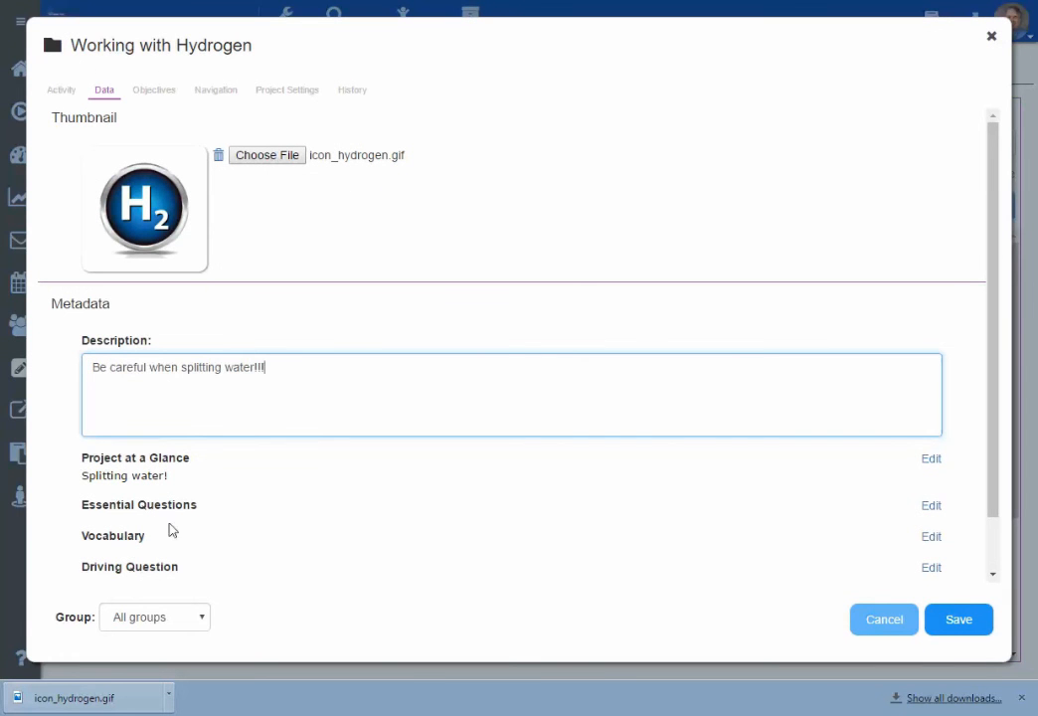
{"action": "scroll", "coordinate": [296, 526], "scroll_direction": "down", "scroll_amount": 2}
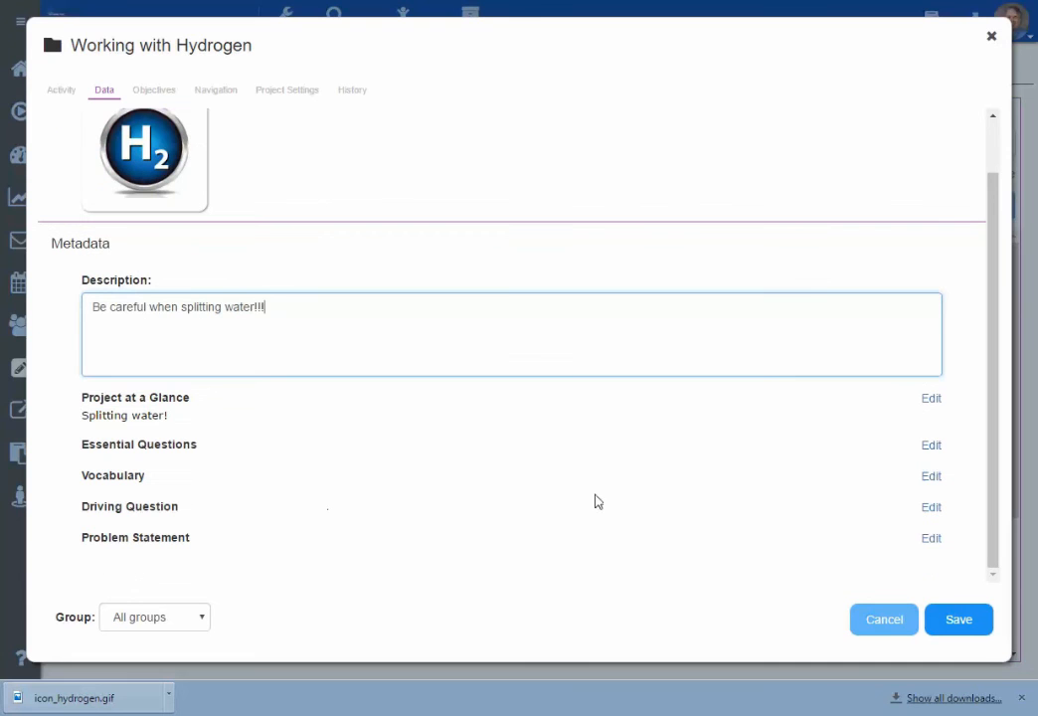
{"action": "left_click", "coordinate": [200, 617]}
{"action": "left_click", "coordinate": [200, 617]}
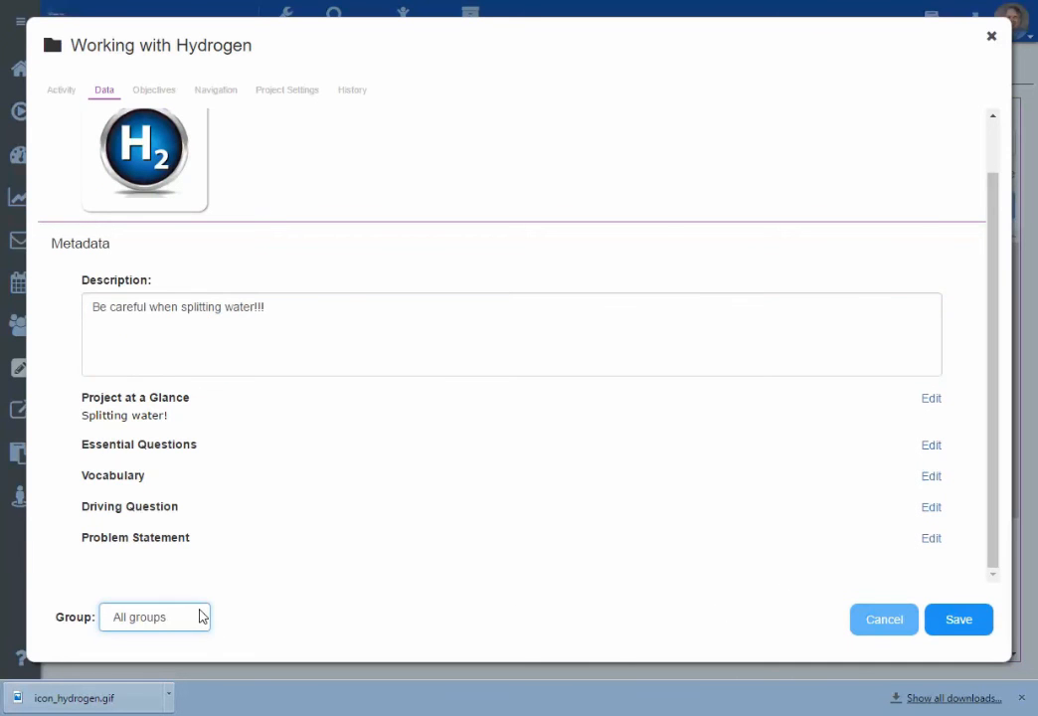
{"action": "left_click", "coordinate": [967, 622]}
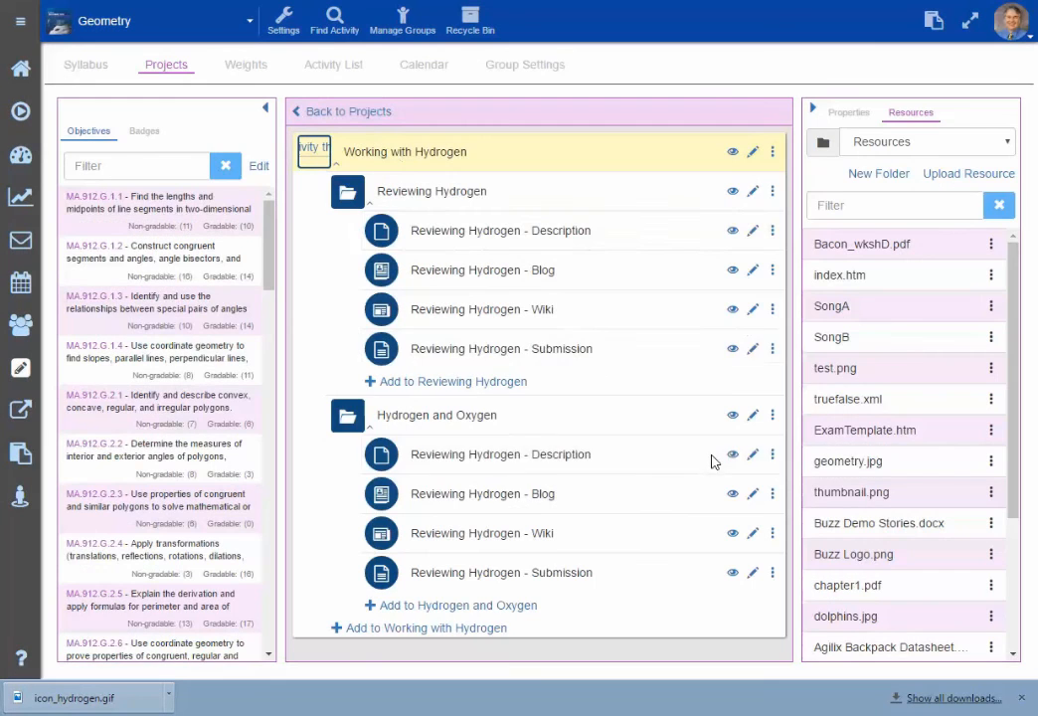
- Check the Working with Hydrogen card in the projects overview and among the active projects on the course home page
{"action": "left_click", "coordinate": [371, 111]}
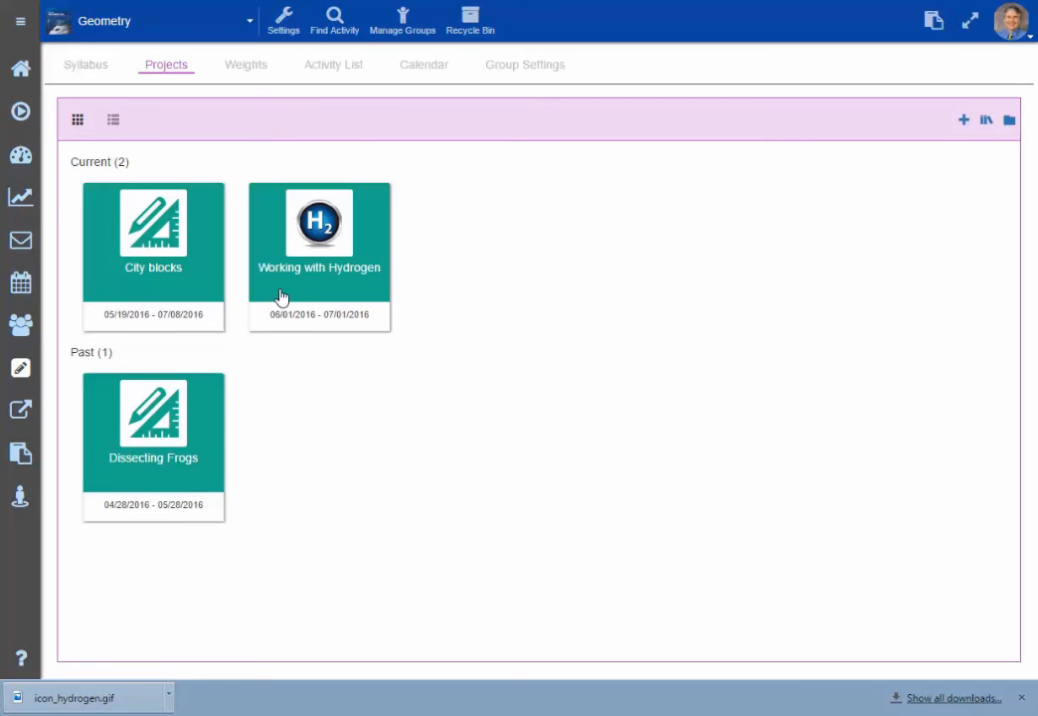
{"action": "left_click", "coordinate": [21, 112]}
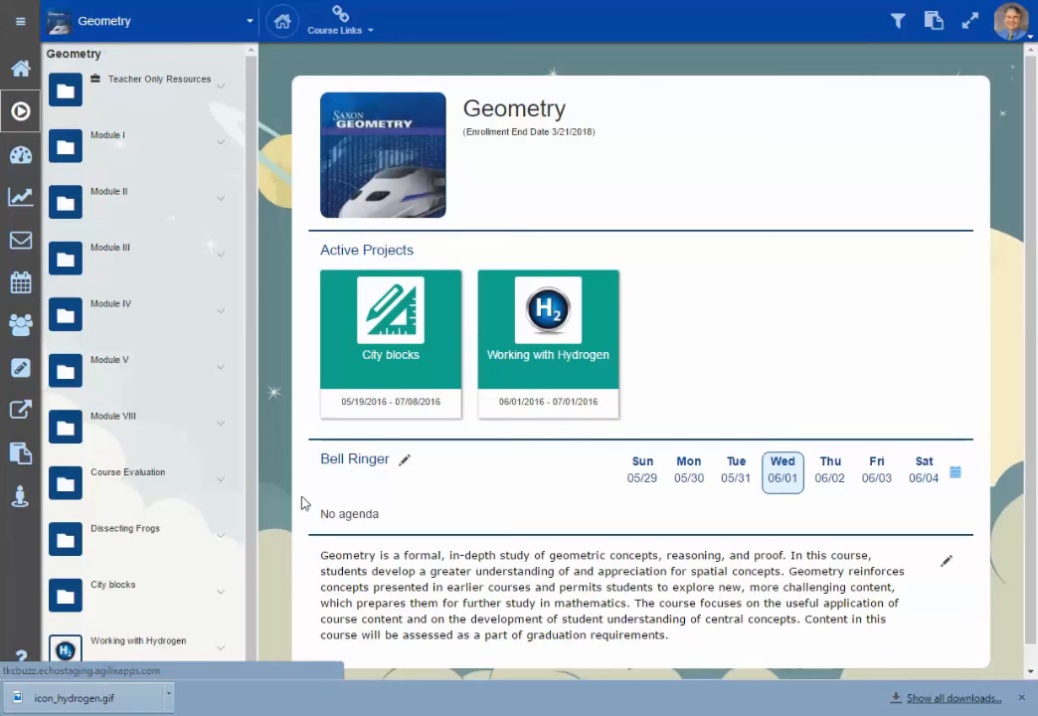
{"action": "scroll", "coordinate": [941, 483], "scroll_direction": "down", "scroll_amount": 1}
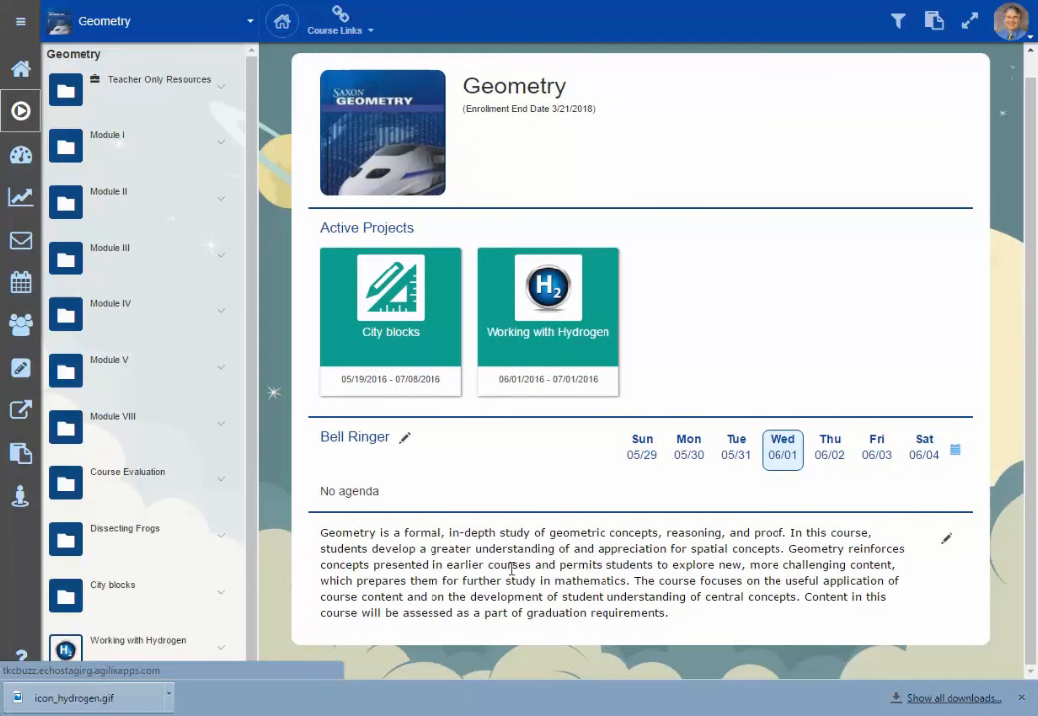
{"action": "scroll", "coordinate": [777, 566], "scroll_direction": "up", "scroll_amount": 1}
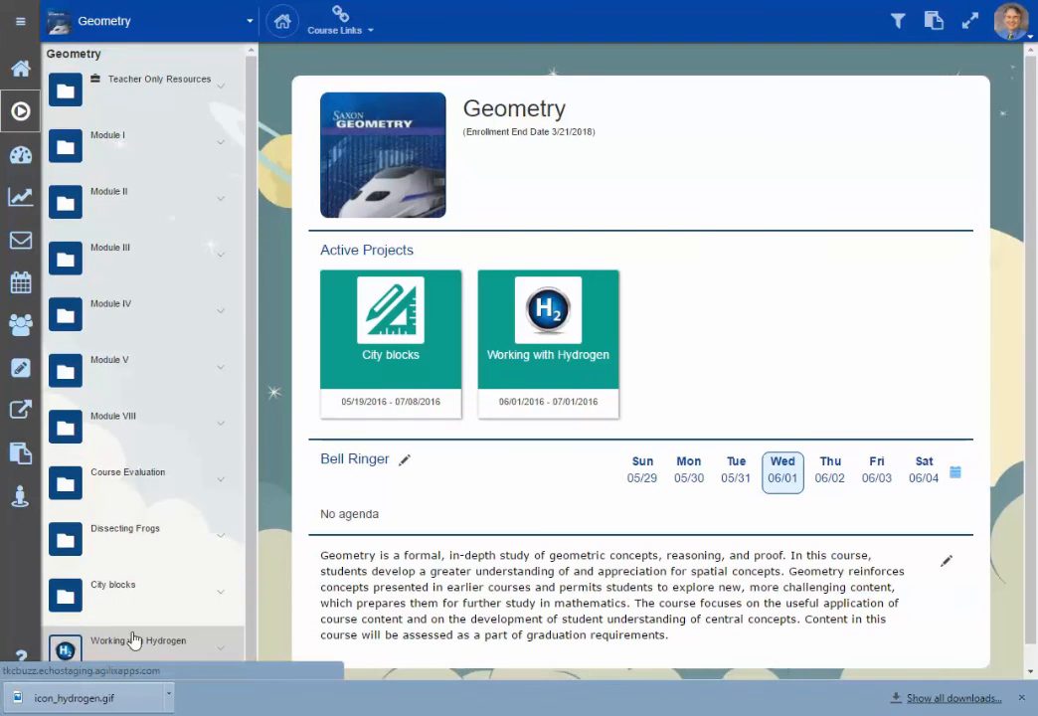
- View the Working with Hydrogen project page from the course home and inspect its Hydrogen and Oxygen folder
{"action": "left_click", "coordinate": [525, 339]}
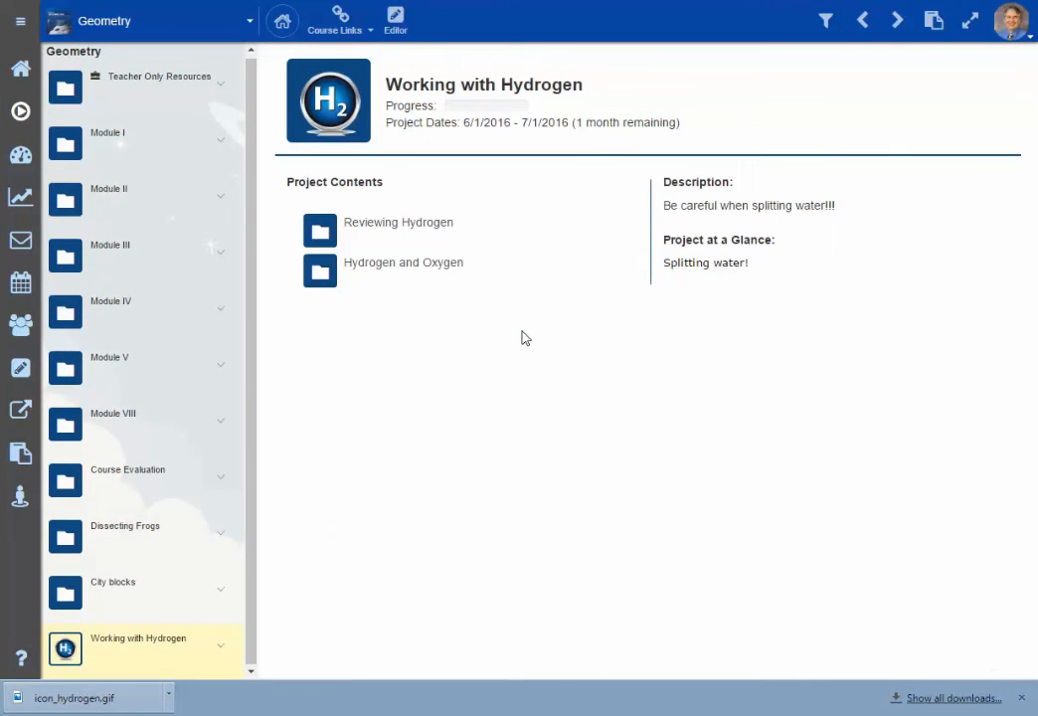
{"action": "left_click", "coordinate": [351, 269]}
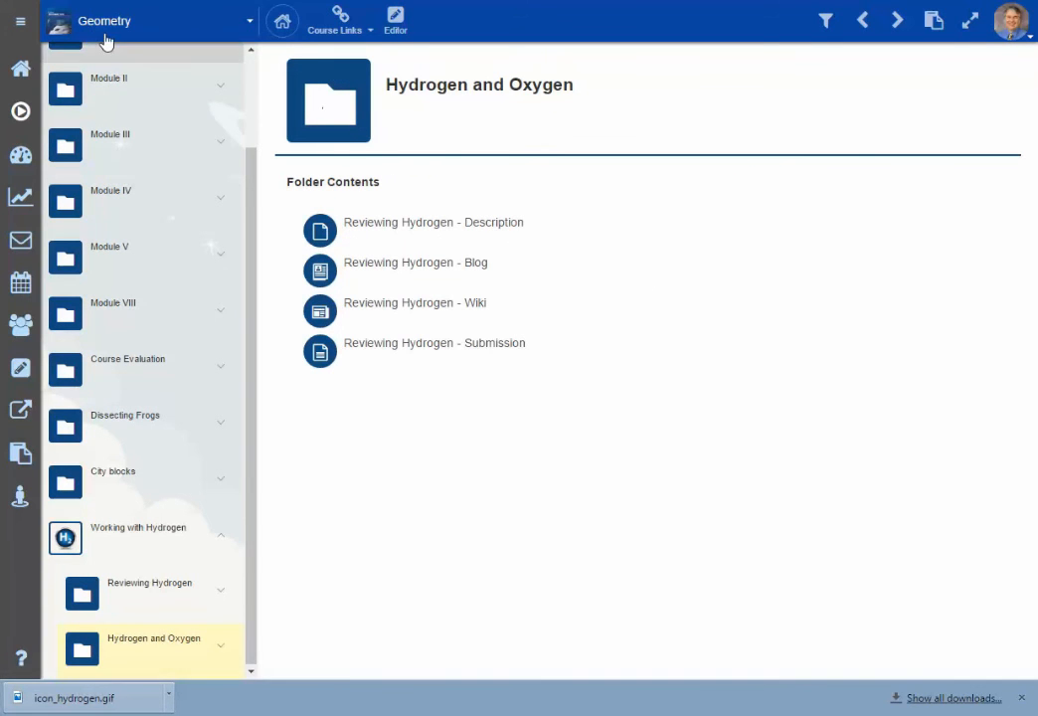
{"action": "key", "text": "alt+Left"}
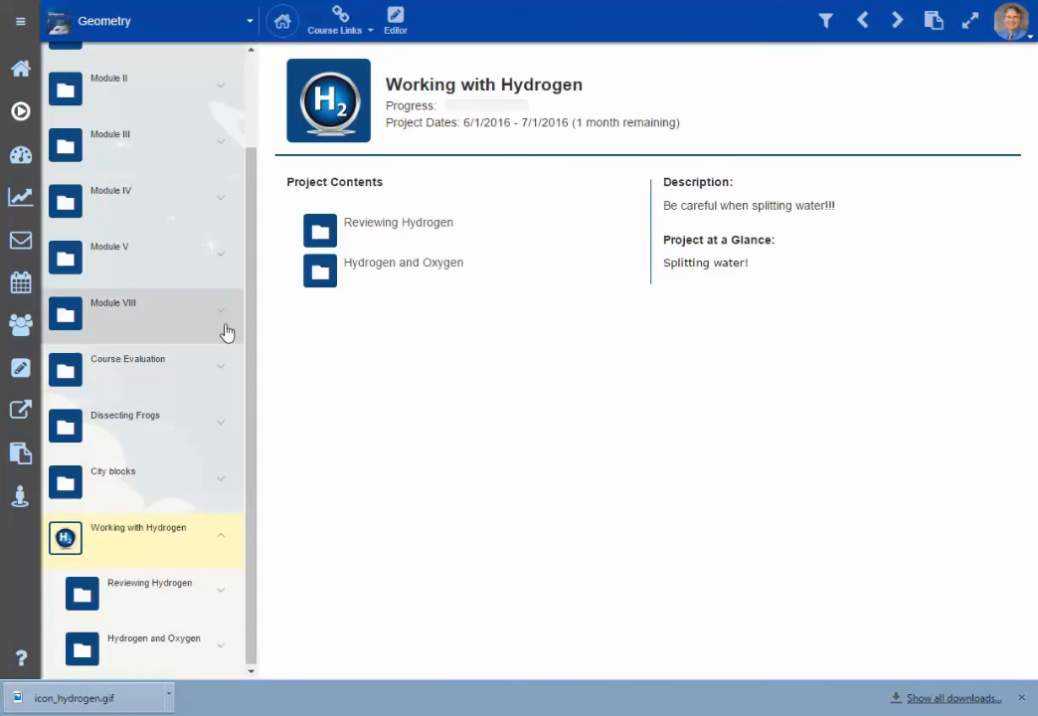
- Return to the course editor and examine the weights of the Quizzes category and the properties of 1_06 Quiz
{"action": "left_click", "coordinate": [4, 370]}
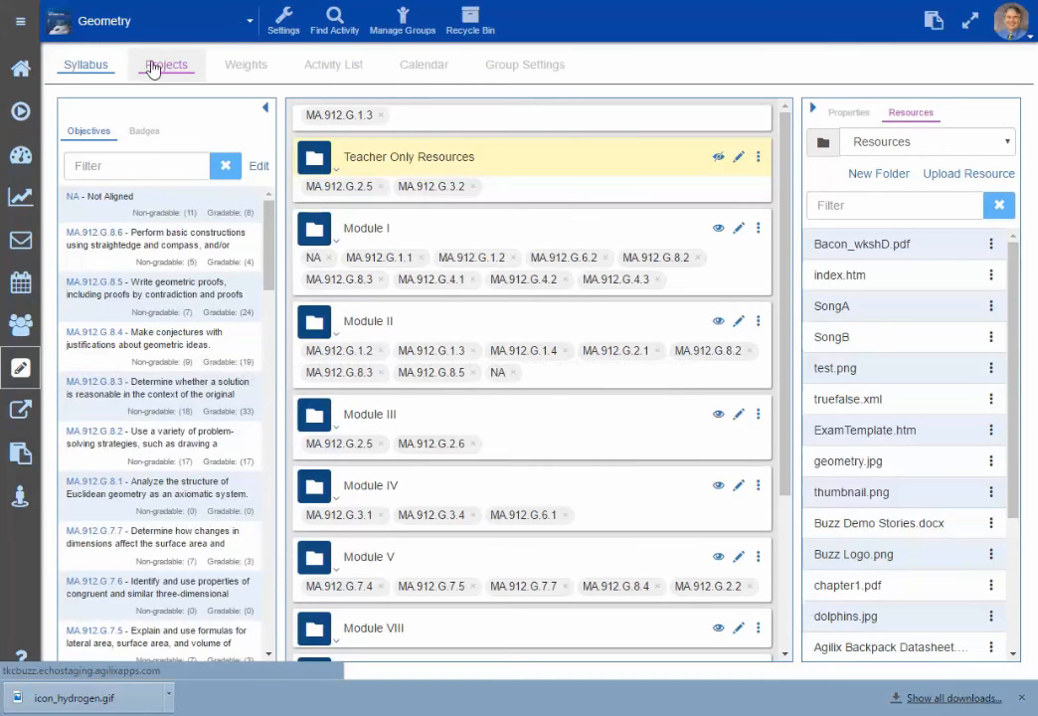
{"action": "left_click", "coordinate": [167, 66]}
{"action": "left_click", "coordinate": [239, 80]}
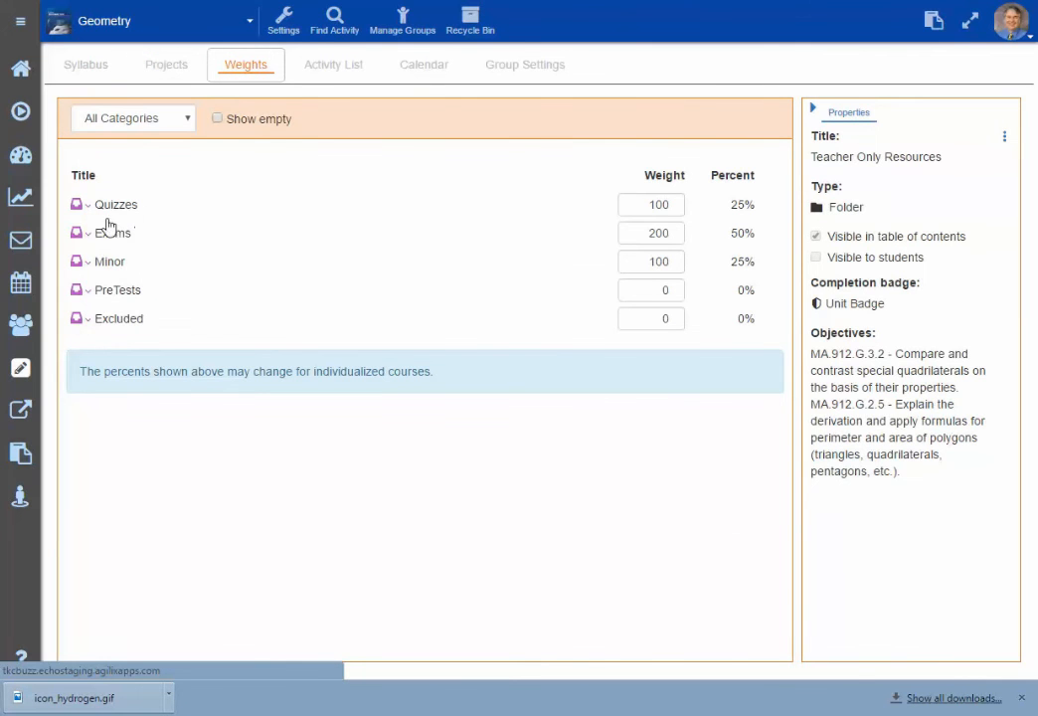
{"action": "left_click", "coordinate": [88, 207]}
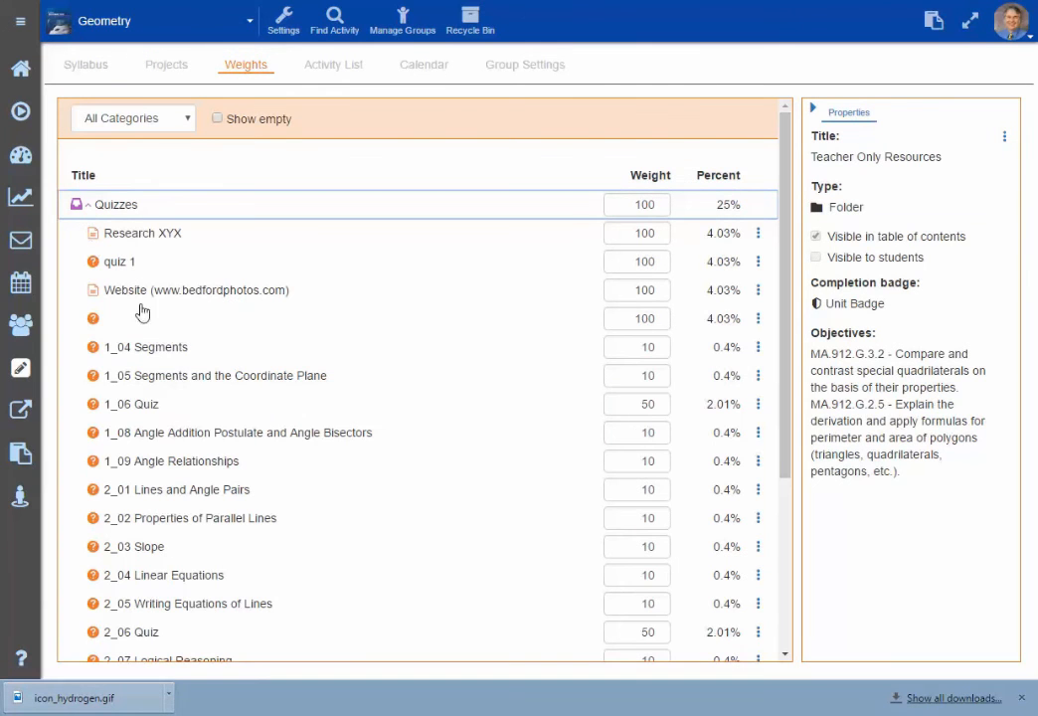
{"action": "left_click", "coordinate": [149, 407]}
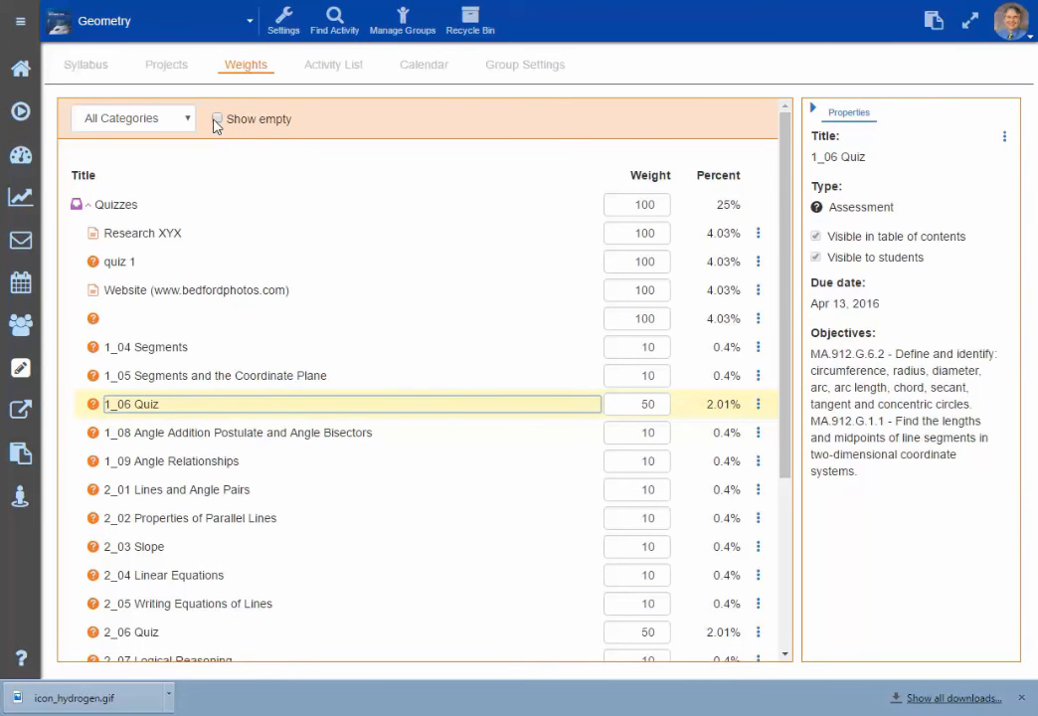
- Open the Geometry course's gradebook settings and examine its grading categories
{"action": "left_click", "coordinate": [282, 24]}
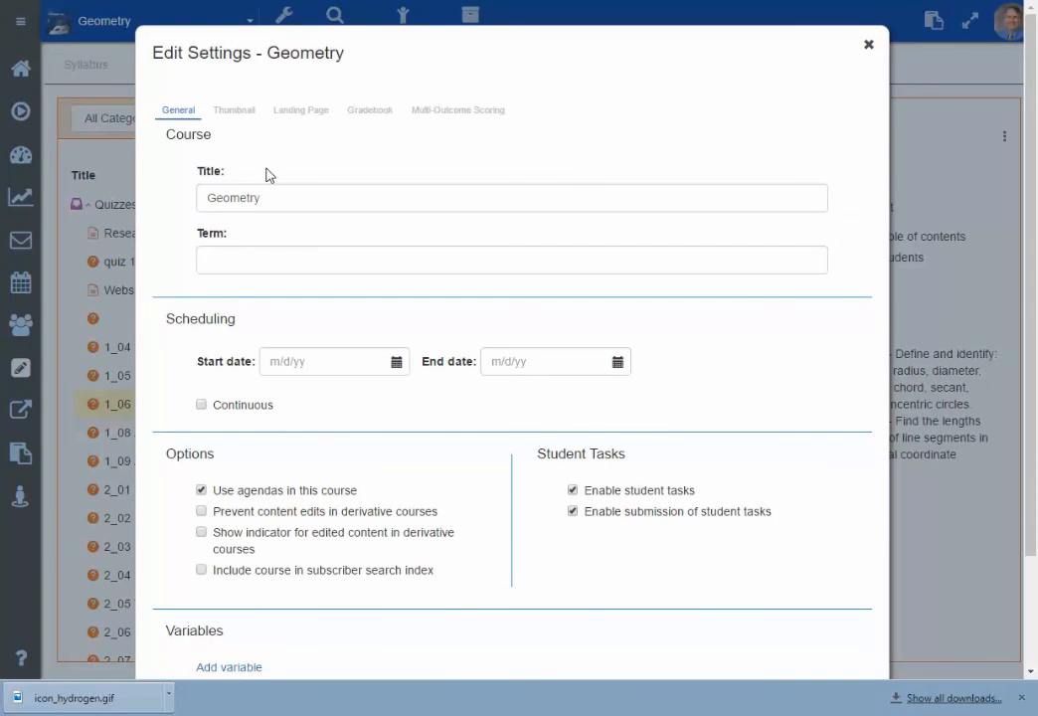
{"action": "left_click", "coordinate": [360, 113]}
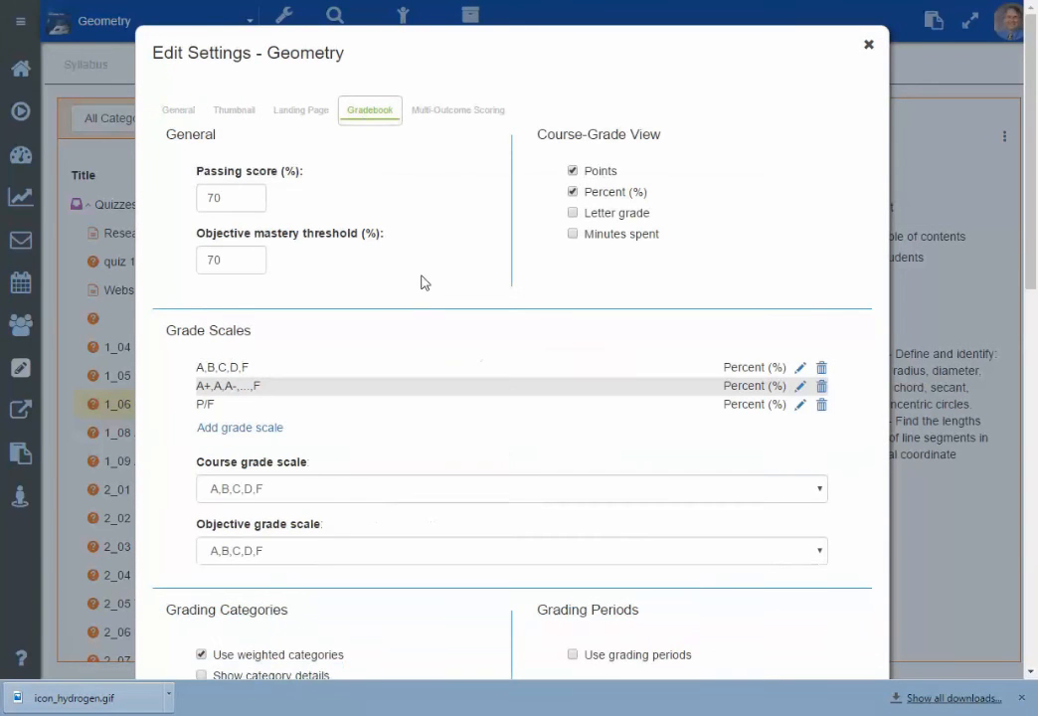
{"action": "scroll", "coordinate": [422, 283], "scroll_direction": "down", "scroll_amount": 3}
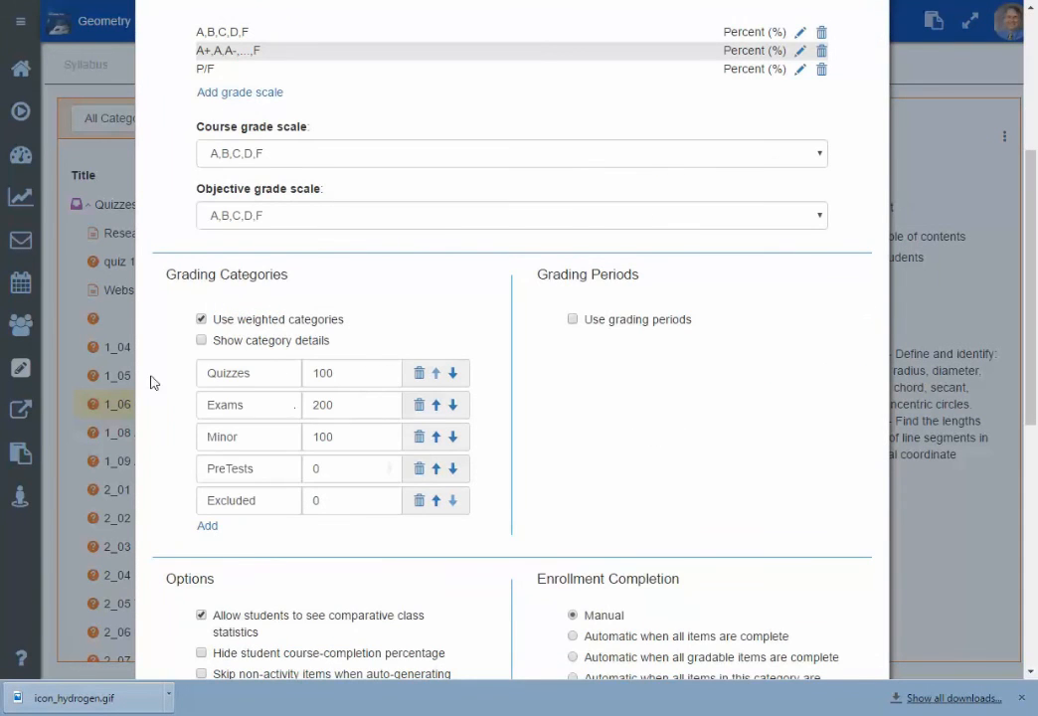
- Examine the remaining gradebook settings down to the Badge section and leave them without saving
{"action": "scroll", "coordinate": [871, 639], "scroll_direction": "down", "scroll_amount": 5}
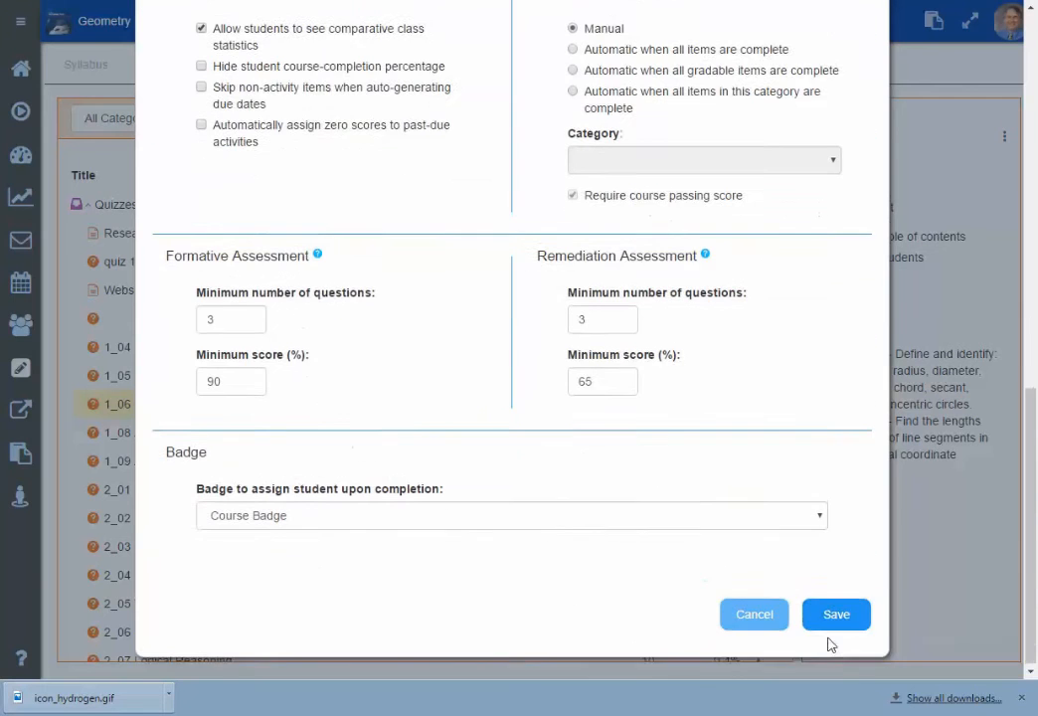
{"action": "left_click", "coordinate": [752, 611]}
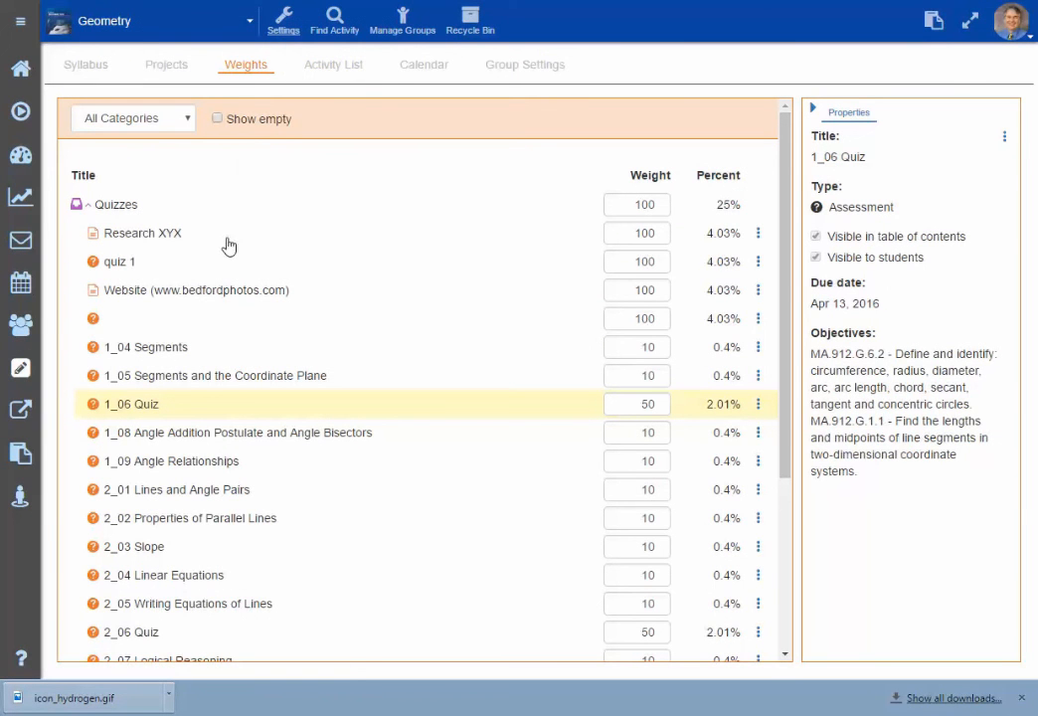
- Filter the course's Activity List to titles containing "qui" with both side panels collapsed, and view the actions available for 1.06 Quiz
{"action": "left_click", "coordinate": [354, 69]}
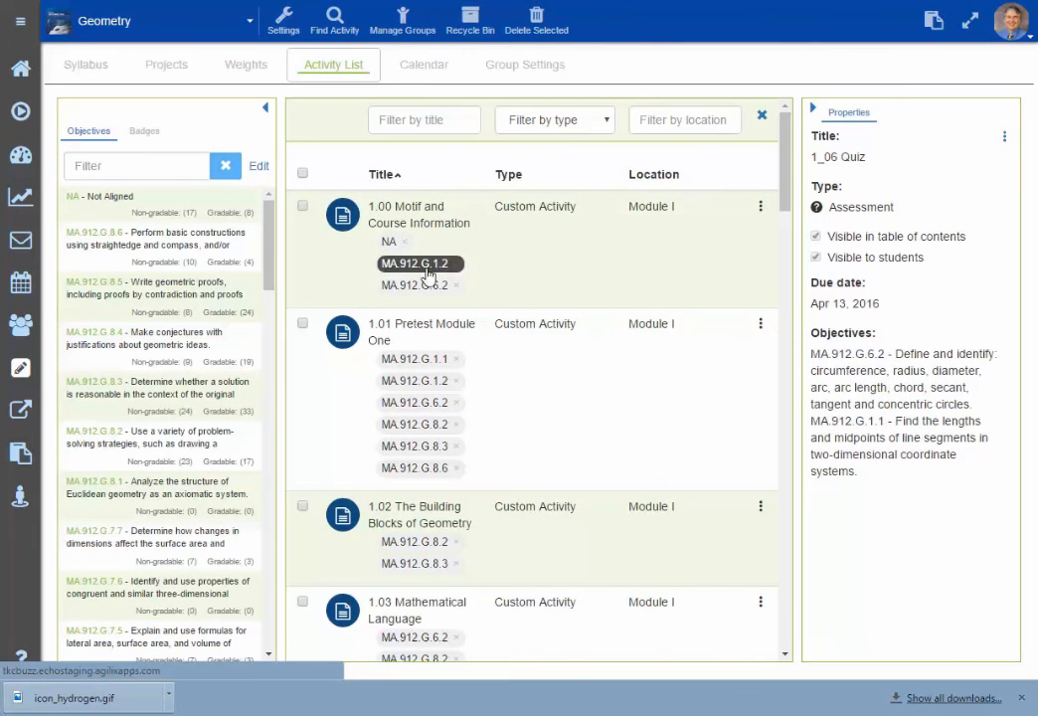
{"action": "left_click", "coordinate": [263, 109]}
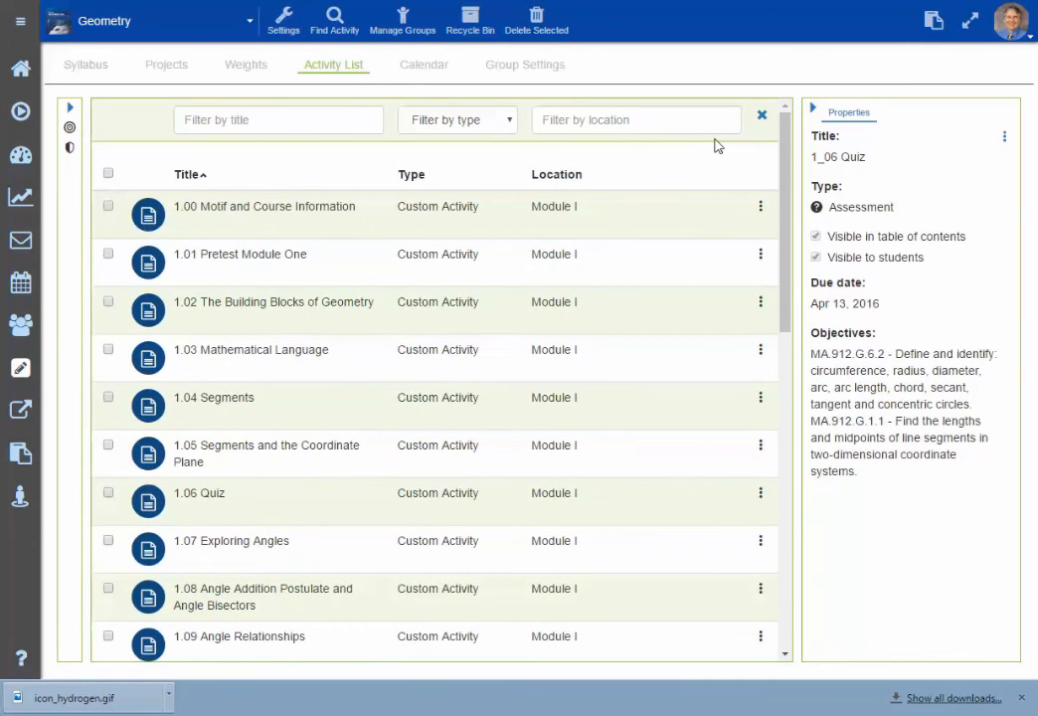
{"action": "left_click", "coordinate": [812, 110]}
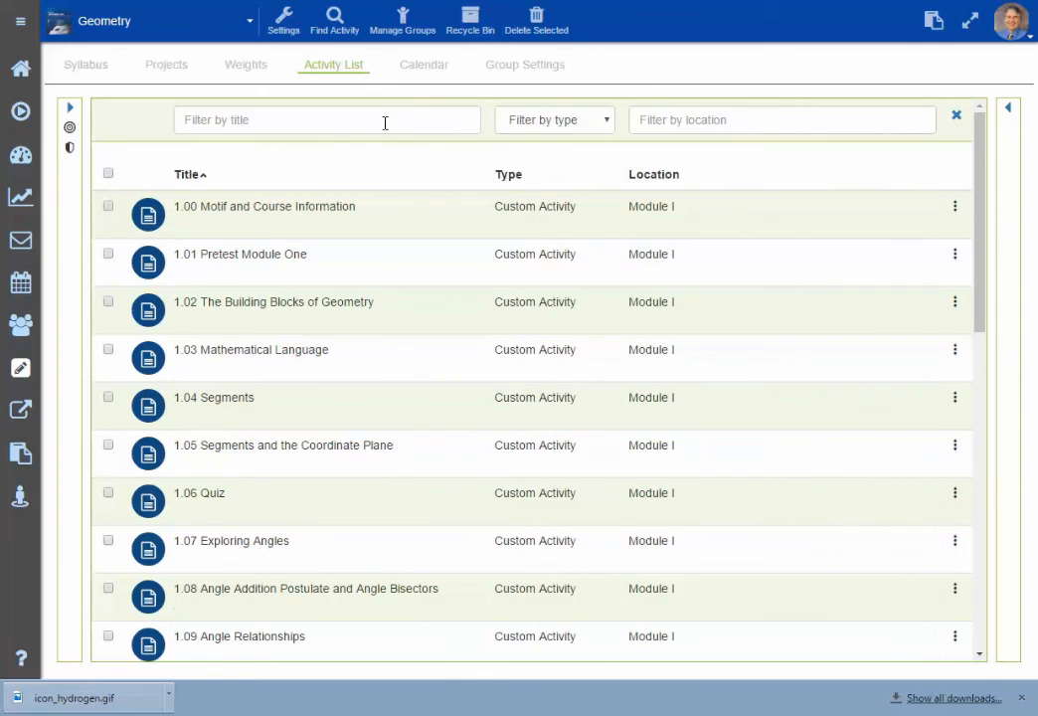
{"action": "left_click", "coordinate": [550, 121]}
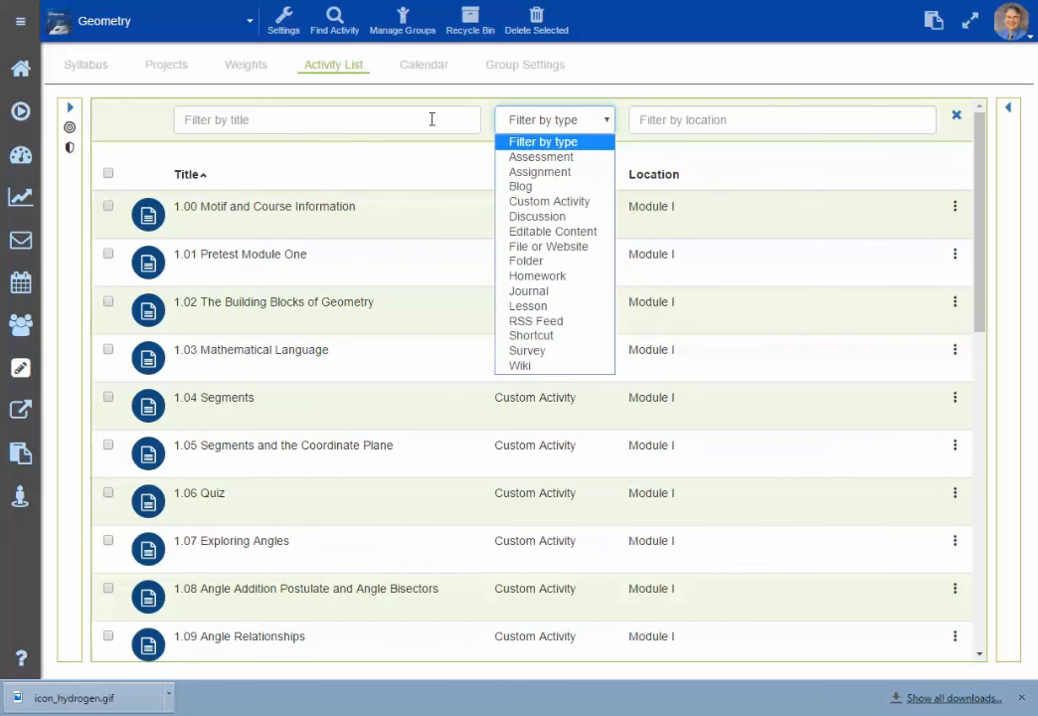
{"action": "left_click", "coordinate": [349, 129]}
{"action": "left_click", "coordinate": [349, 129]}
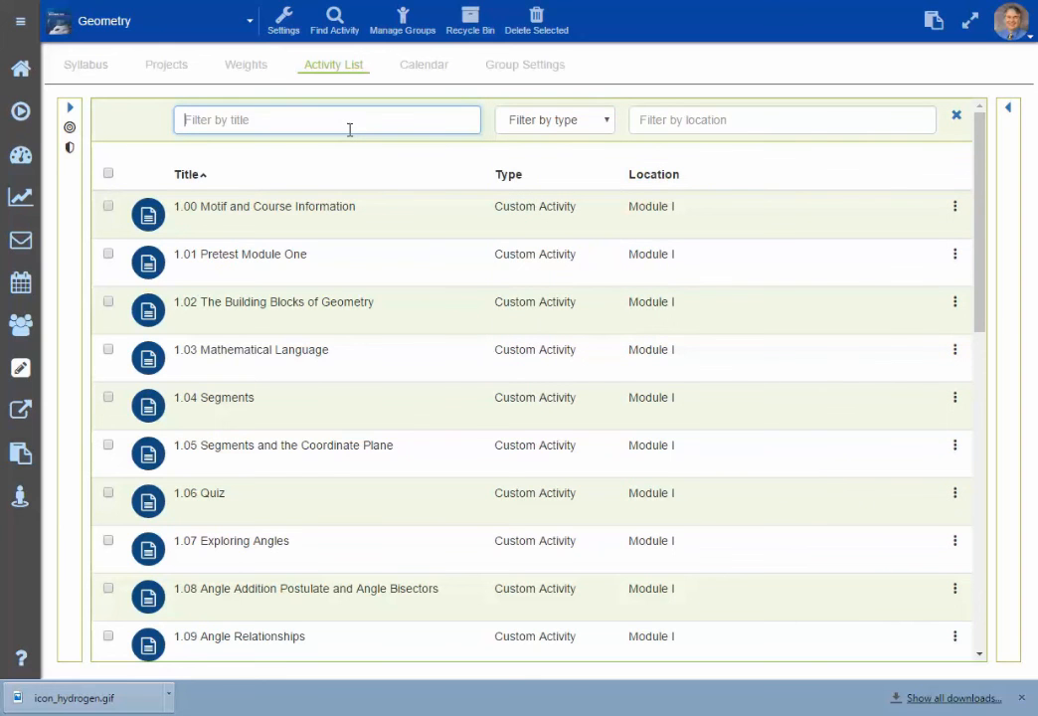
{"action": "type", "text": "qui"}
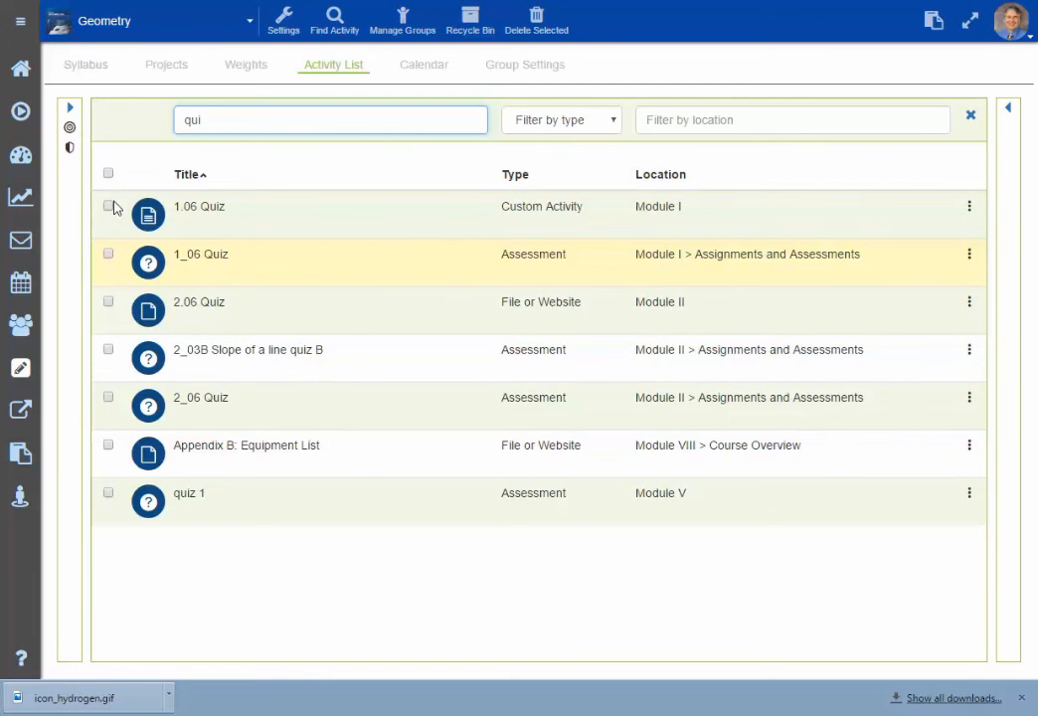
{"action": "left_click", "coordinate": [970, 208]}
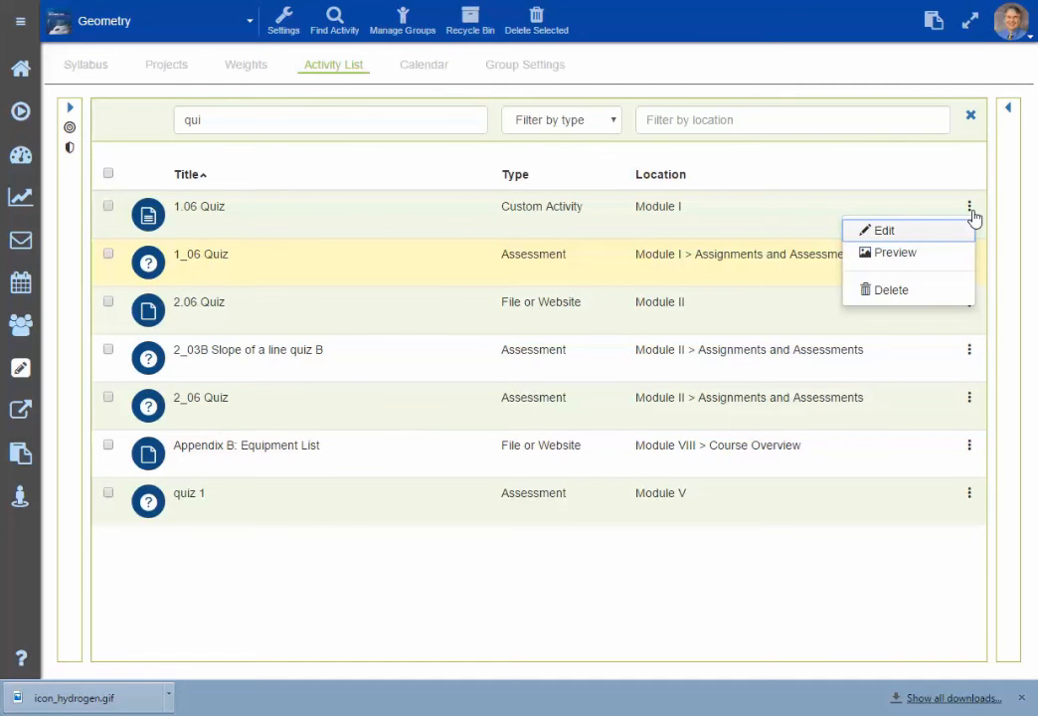
{"action": "left_click", "coordinate": [962, 179]}
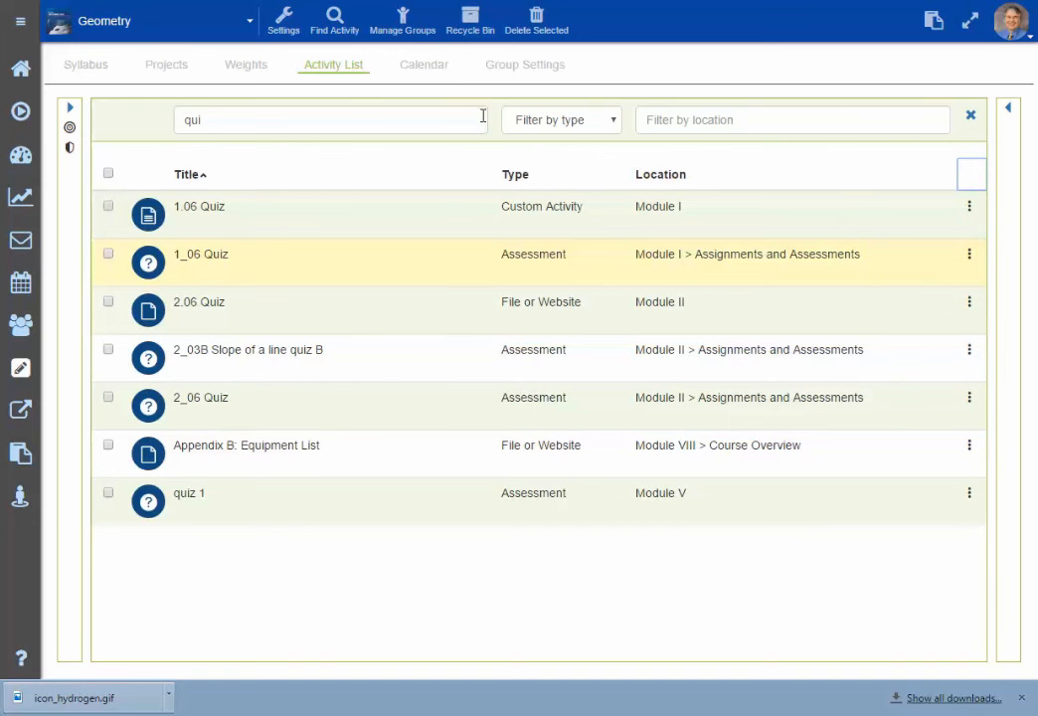
- Schedule 1.04 Segments on the course calendar for June 15, 2016, and move its due date to June 8, 2016
{"action": "left_click", "coordinate": [444, 80]}
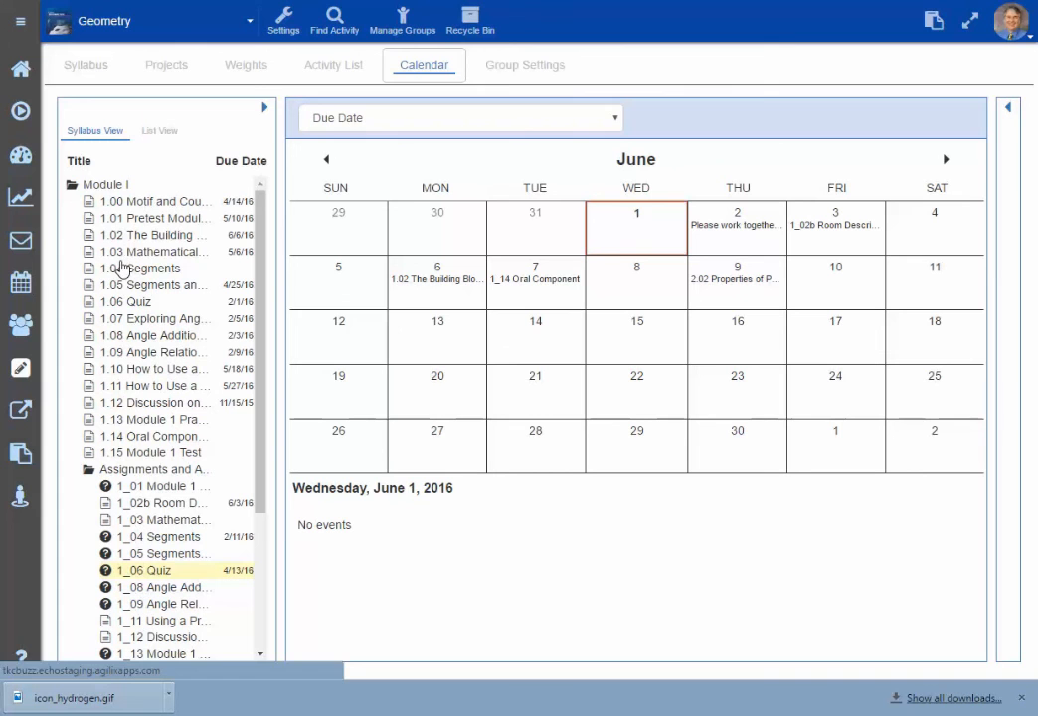
{"action": "left_click_drag", "start_coordinate": [121, 269], "coordinate": [640, 349]}
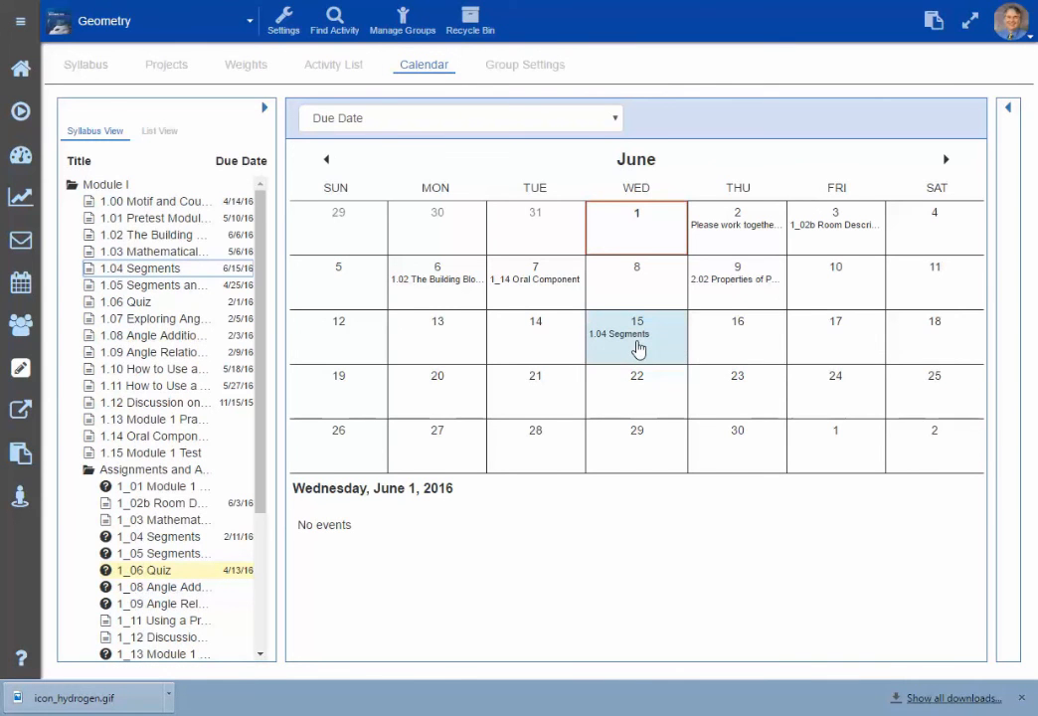
{"action": "left_click", "coordinate": [641, 360]}
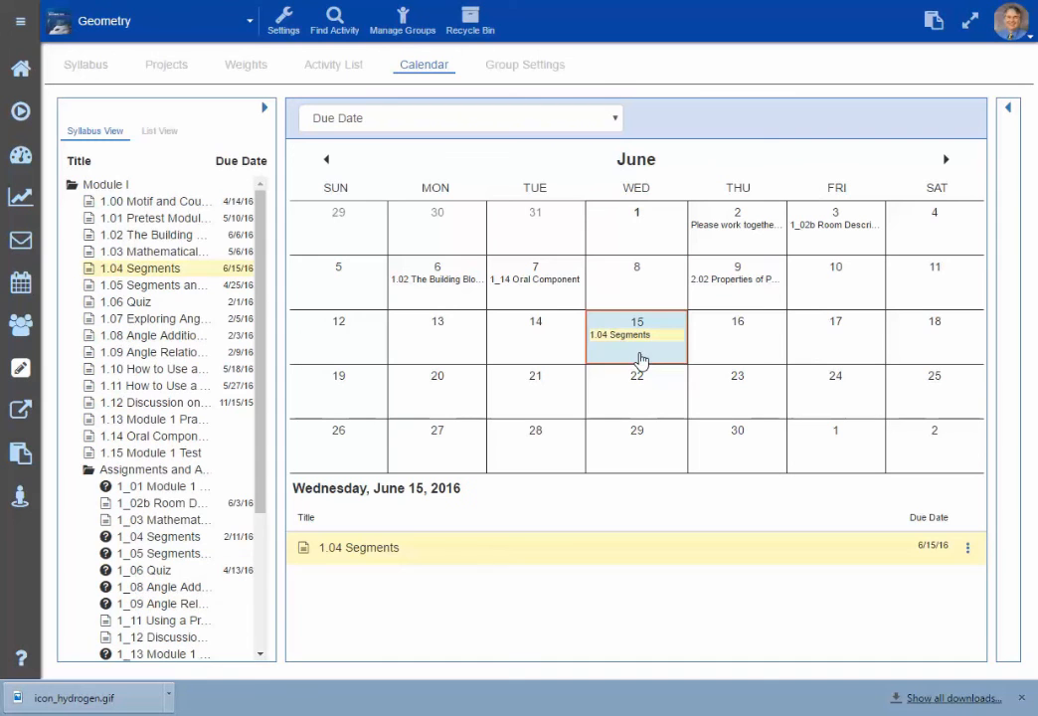
{"action": "left_click_drag", "start_coordinate": [375, 558], "coordinate": [634, 282]}
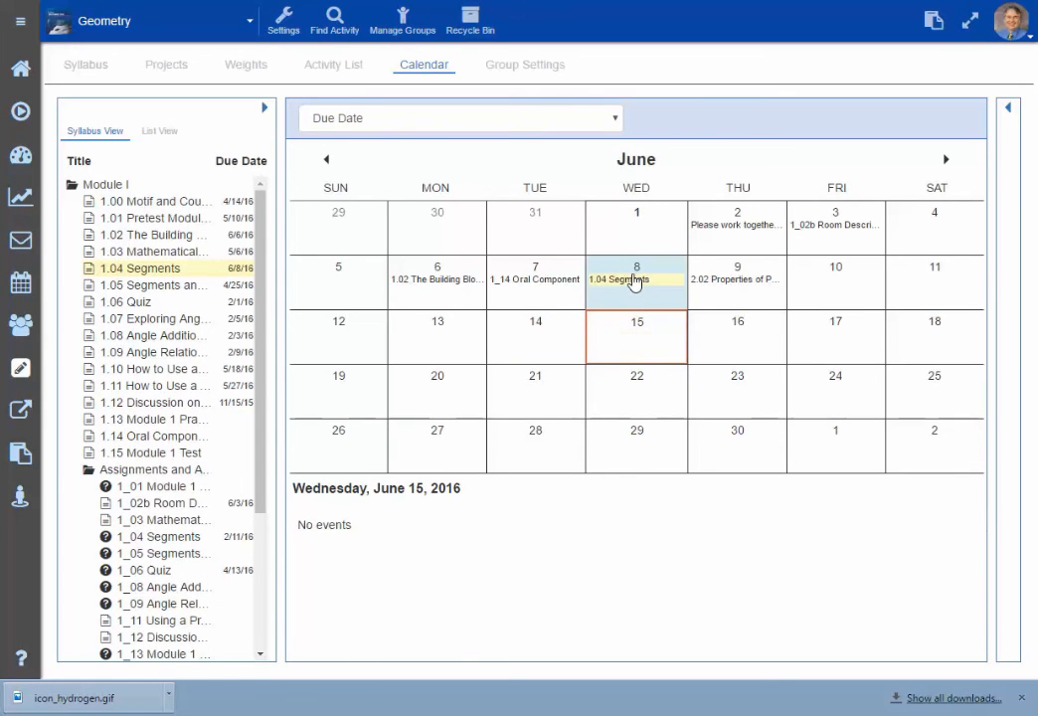
{"action": "left_click", "coordinate": [634, 283]}
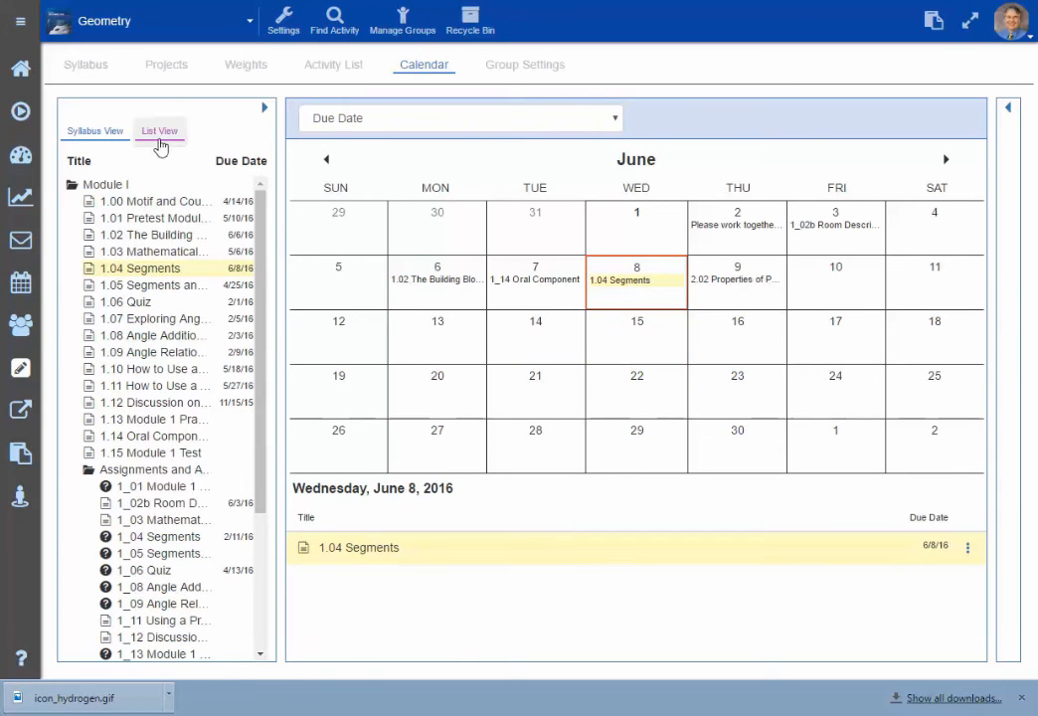
- Compare the calendar's List View with its Syllabus View, check the selectable date types, and dismiss the browser's downloads bar
{"action": "left_click", "coordinate": [160, 145]}
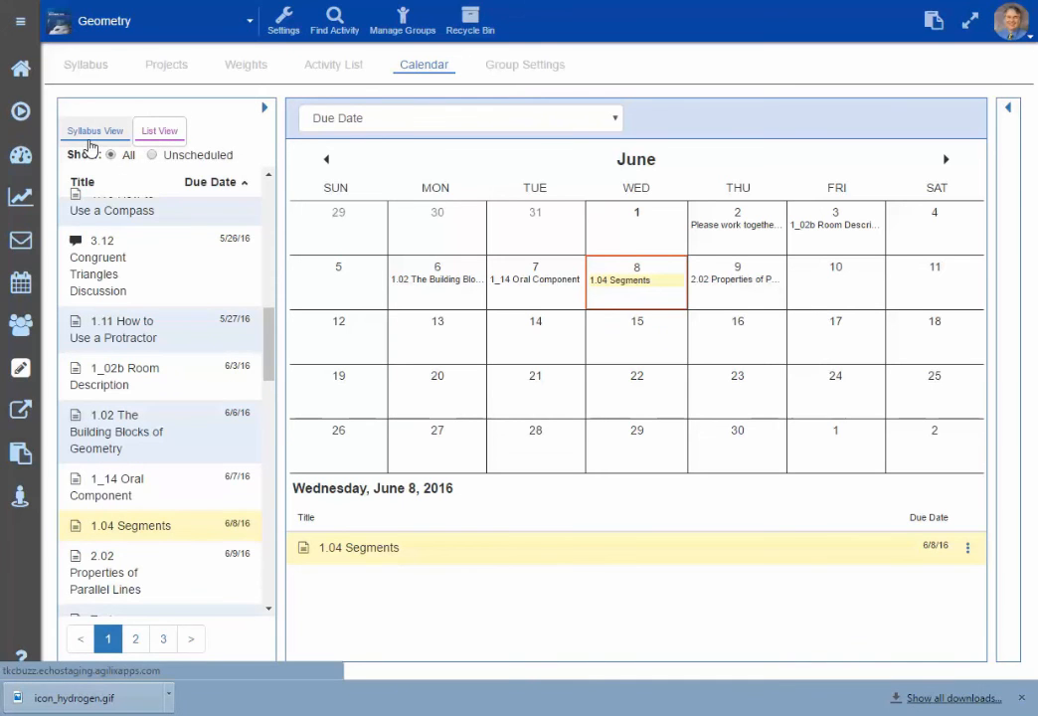
{"action": "left_click", "coordinate": [89, 137]}
{"action": "left_click", "coordinate": [488, 122]}
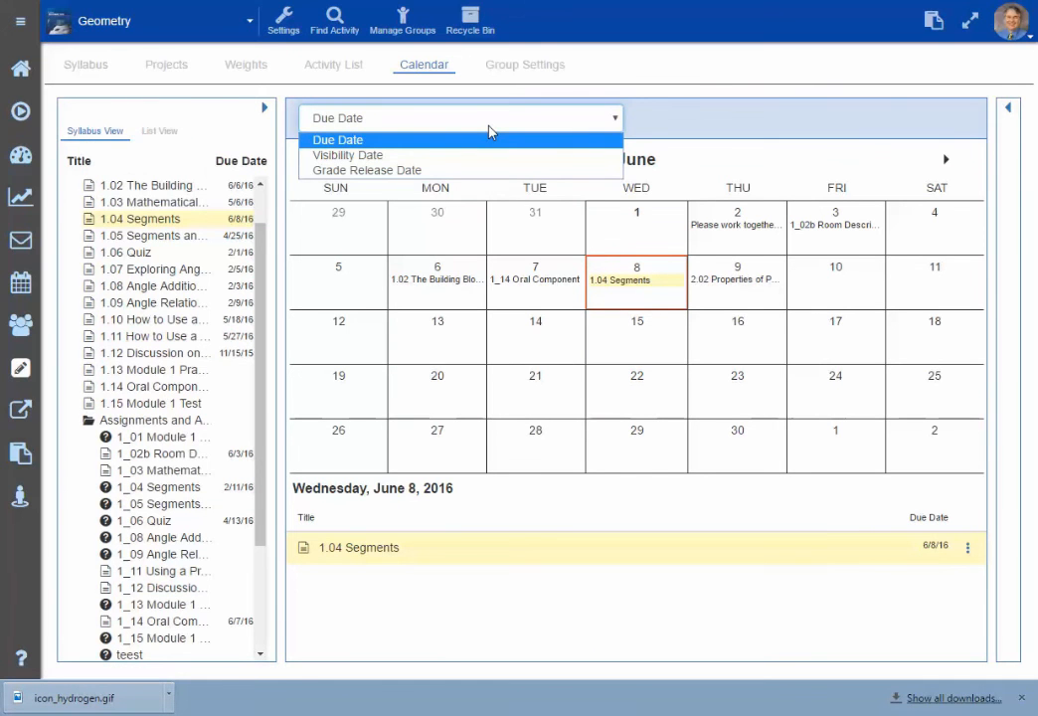
{"action": "key", "text": "Down"}
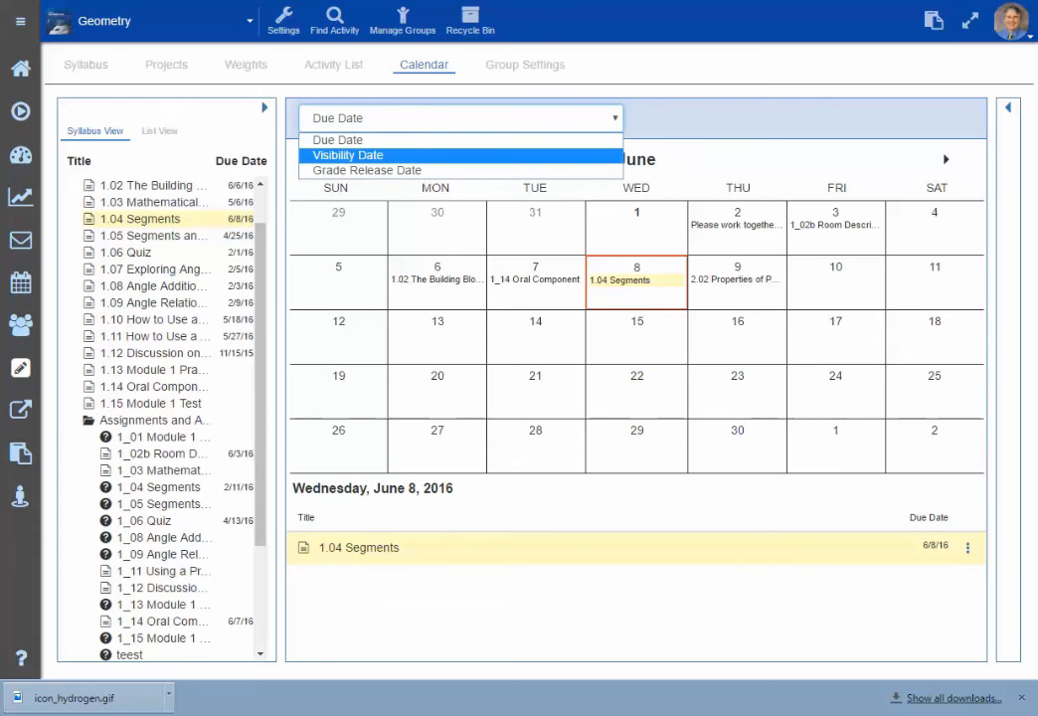
{"action": "left_click", "coordinate": [1021, 698]}
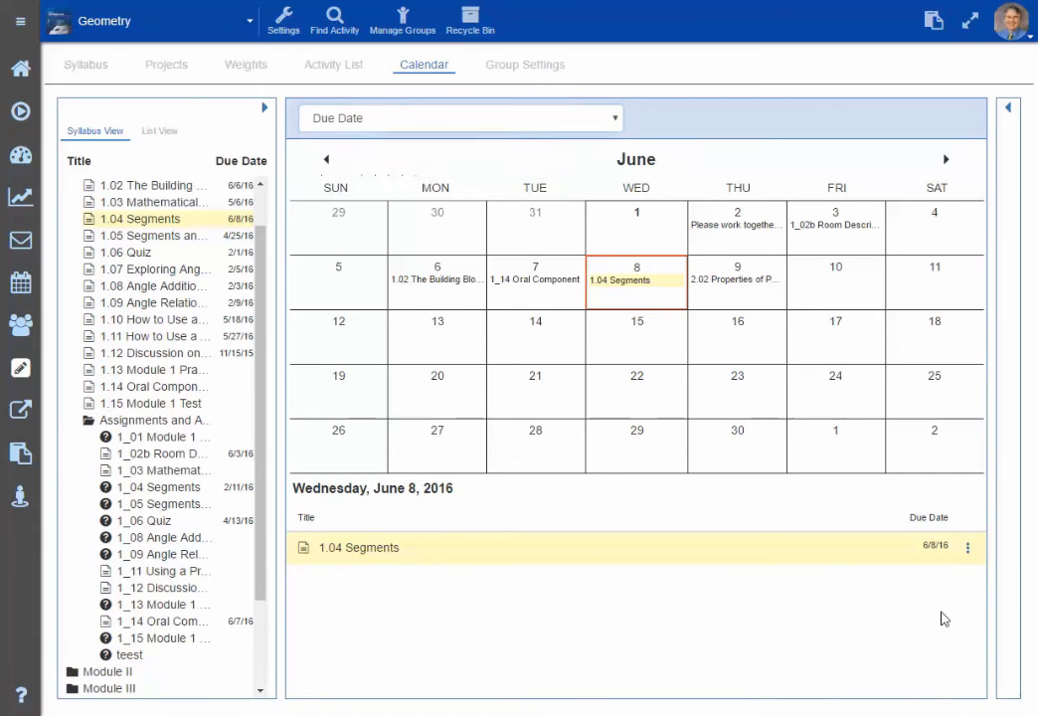
- Show the group settings of the Module I activities for the tkc group set
{"action": "left_click", "coordinate": [554, 83]}
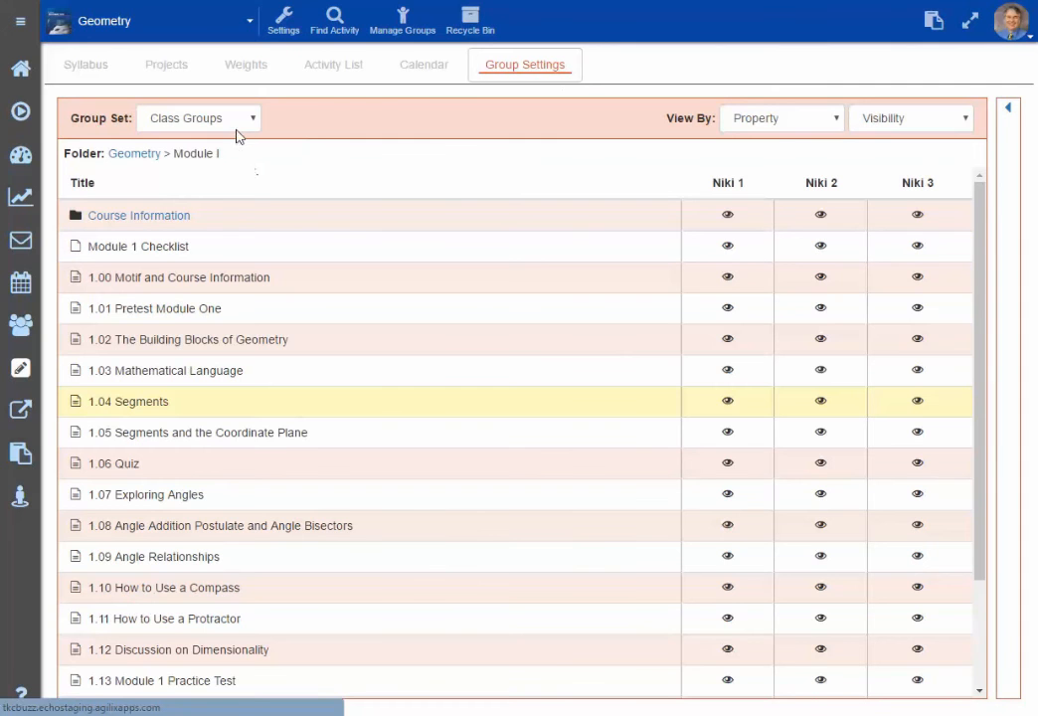
{"action": "left_click", "coordinate": [239, 119]}
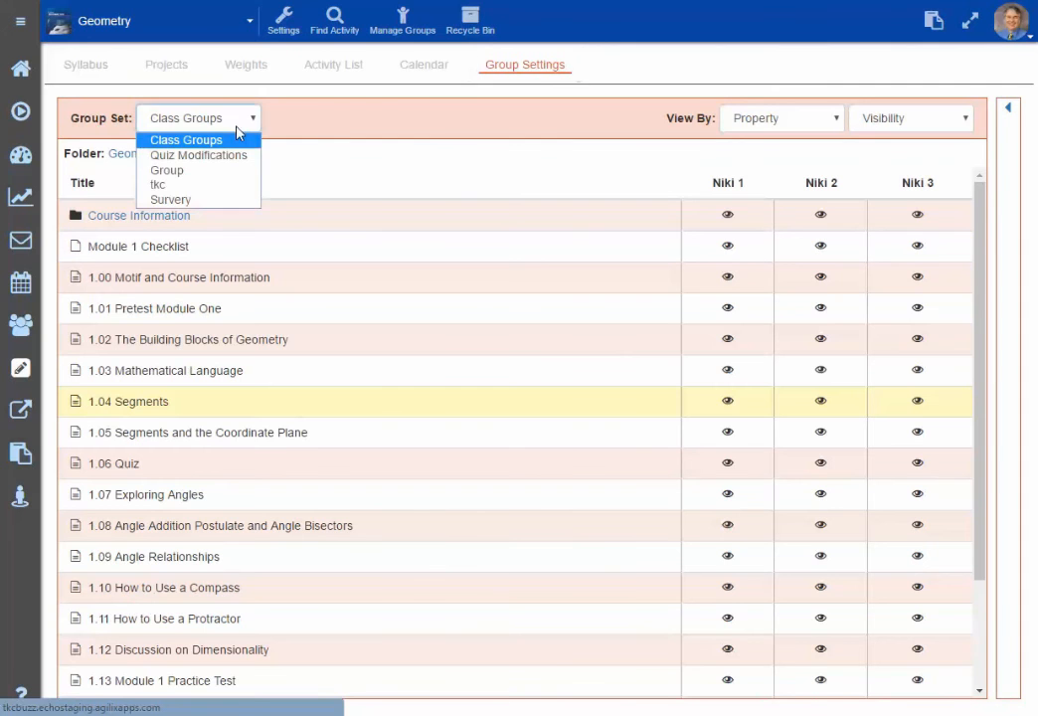
{"action": "left_click", "coordinate": [210, 186]}
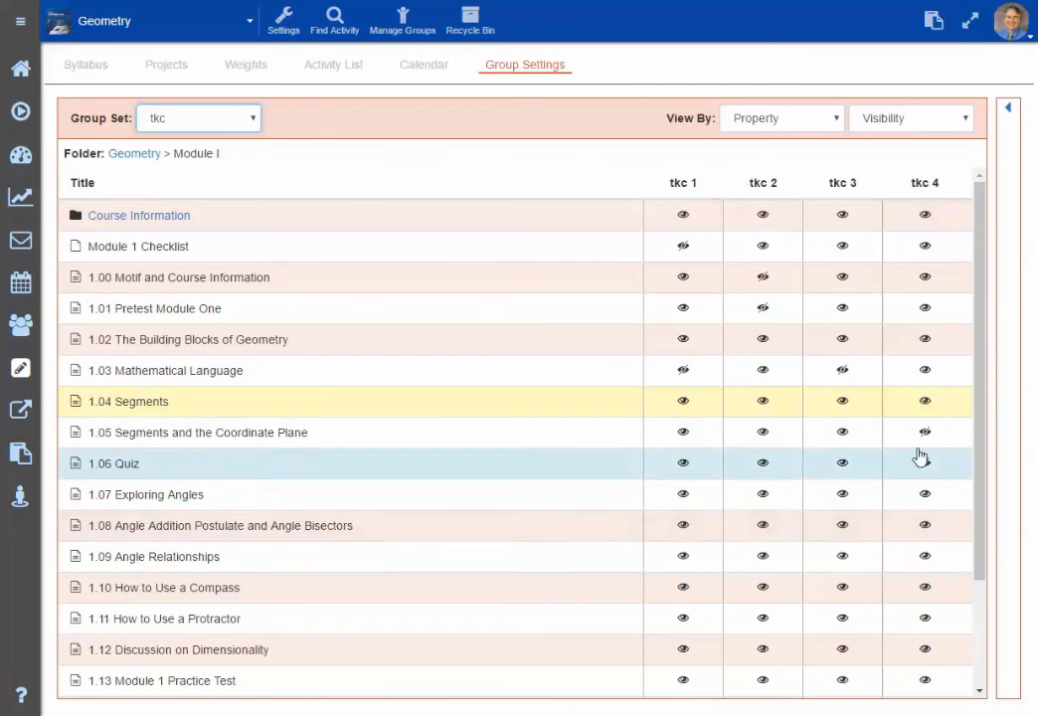
- Show the group settings by Due Date and set 1.00 Motif and Course Information to 6/1/16 for group tkc 3
{"action": "left_click", "coordinate": [890, 123]}
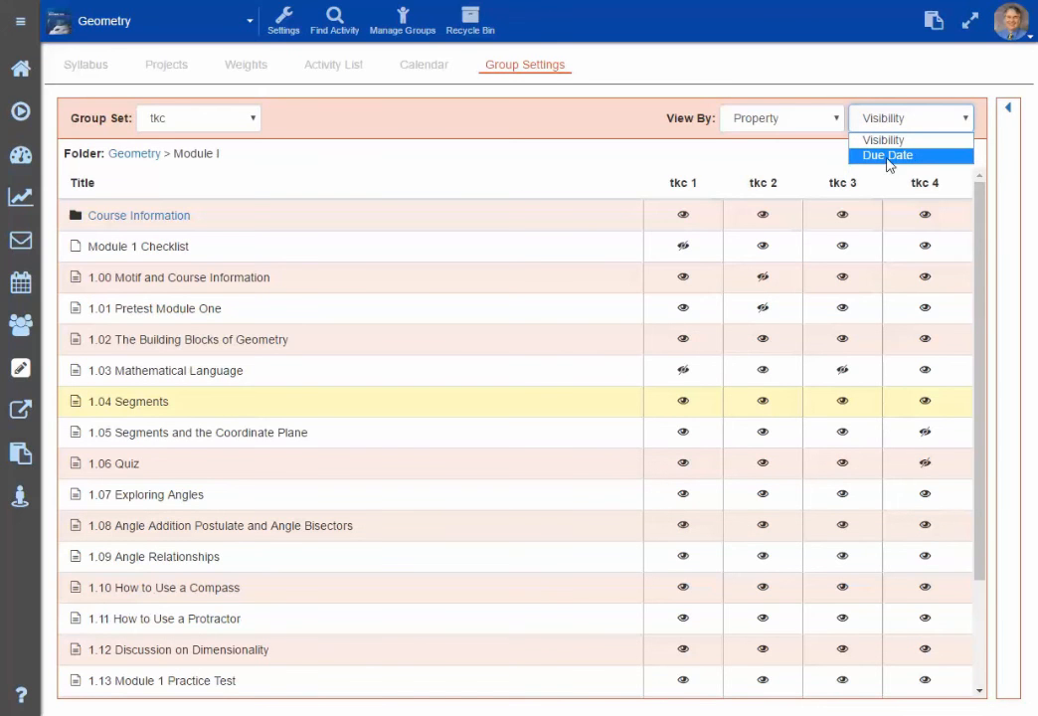
{"action": "left_click", "coordinate": [888, 157]}
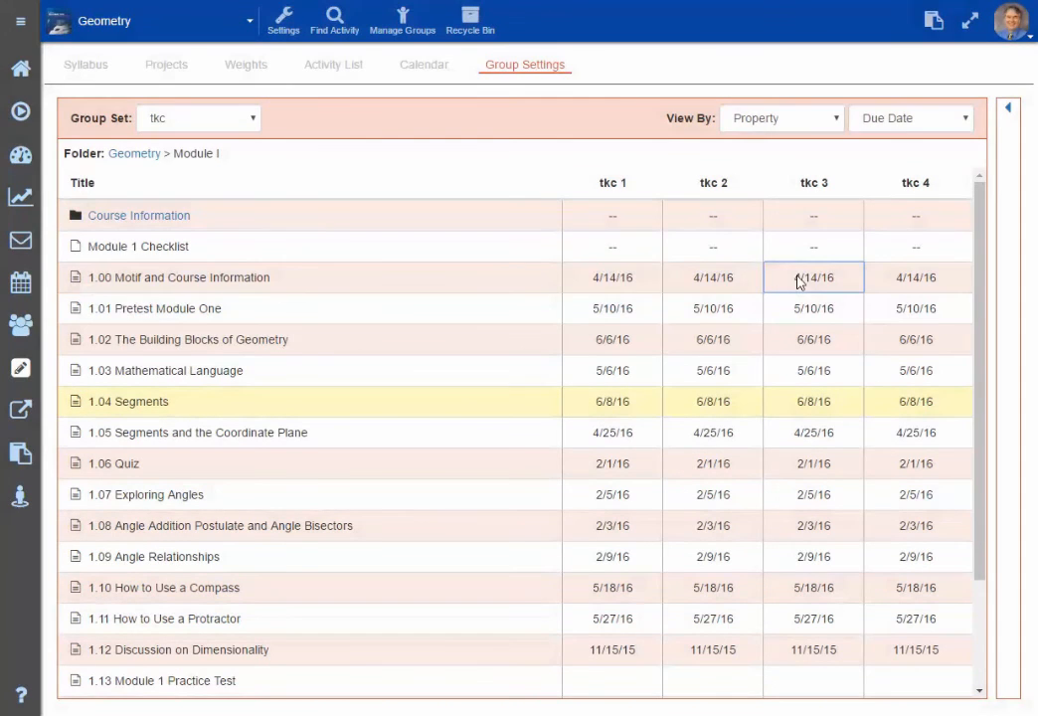
{"action": "left_click", "coordinate": [799, 279]}
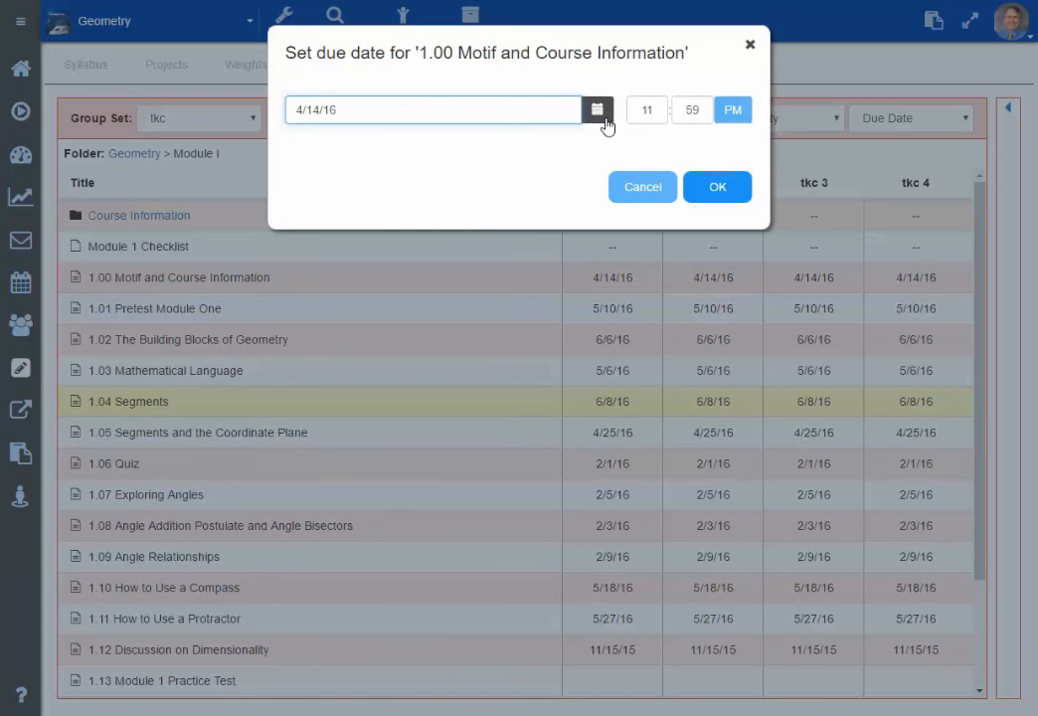
{"action": "left_click", "coordinate": [598, 124]}
{"action": "left_click", "coordinate": [317, 350]}
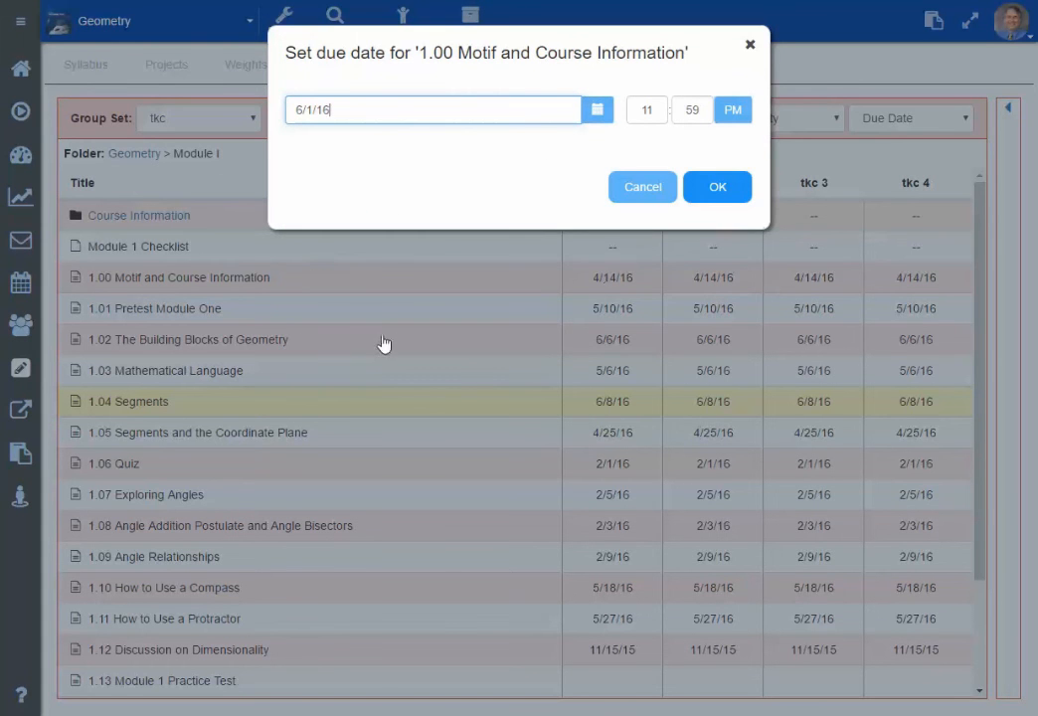
{"action": "left_click", "coordinate": [740, 190]}
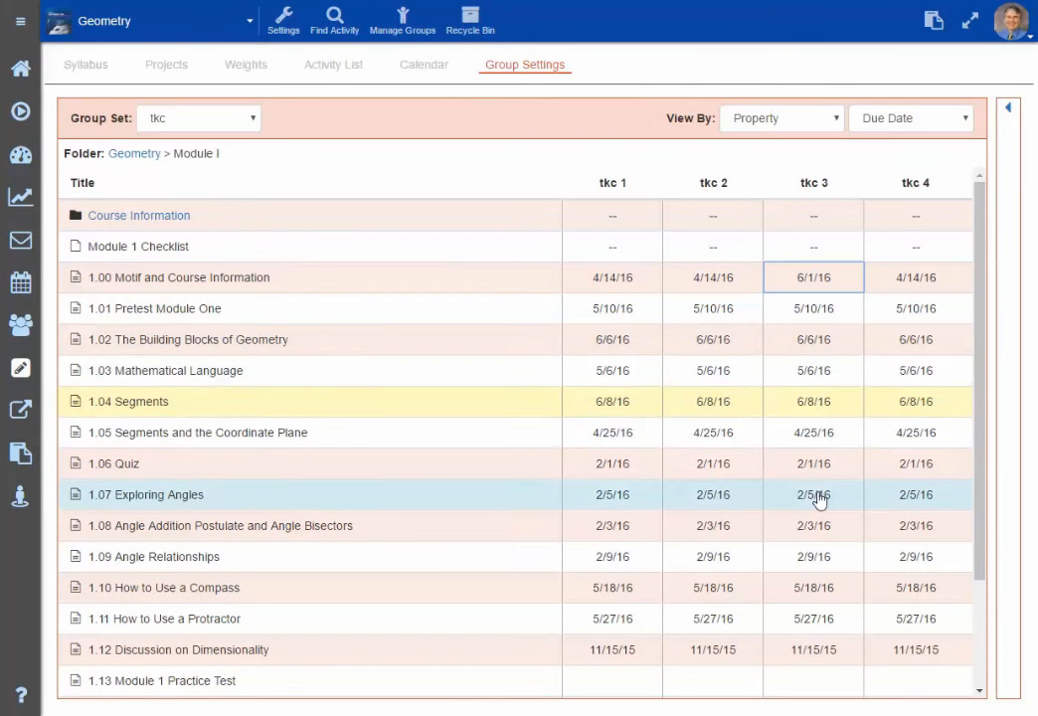
- View the group settings by activity for 1.08 Angle Addition Postulate and Angle Bisectors and hide it from group tkc 3
{"action": "left_click", "coordinate": [821, 124]}
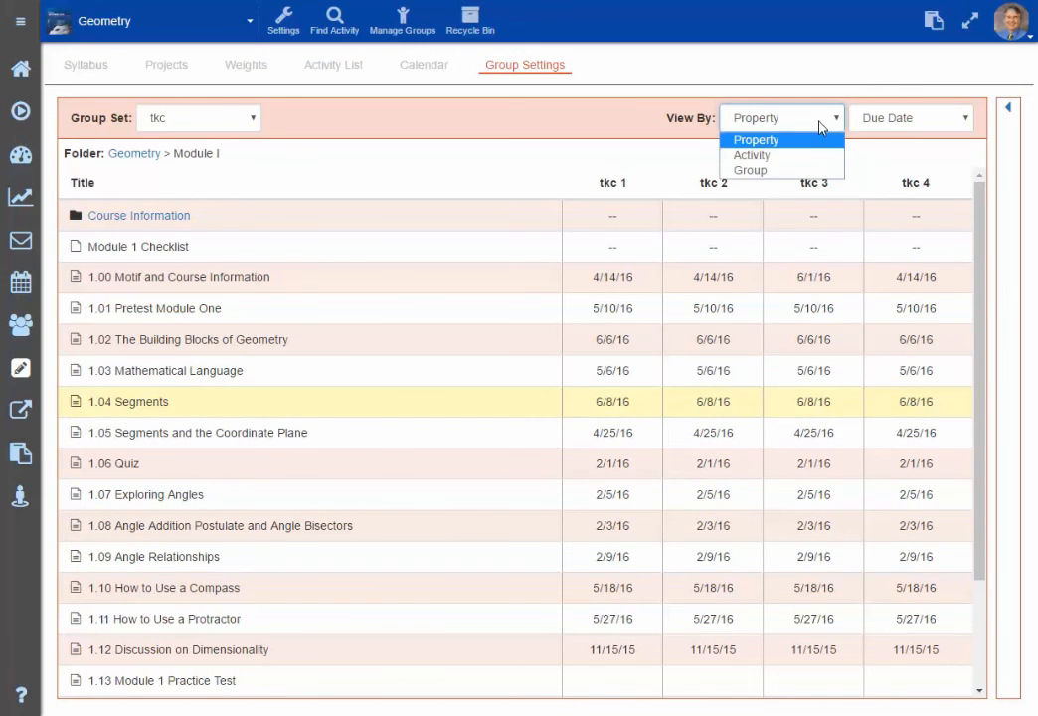
{"action": "left_click", "coordinate": [803, 156]}
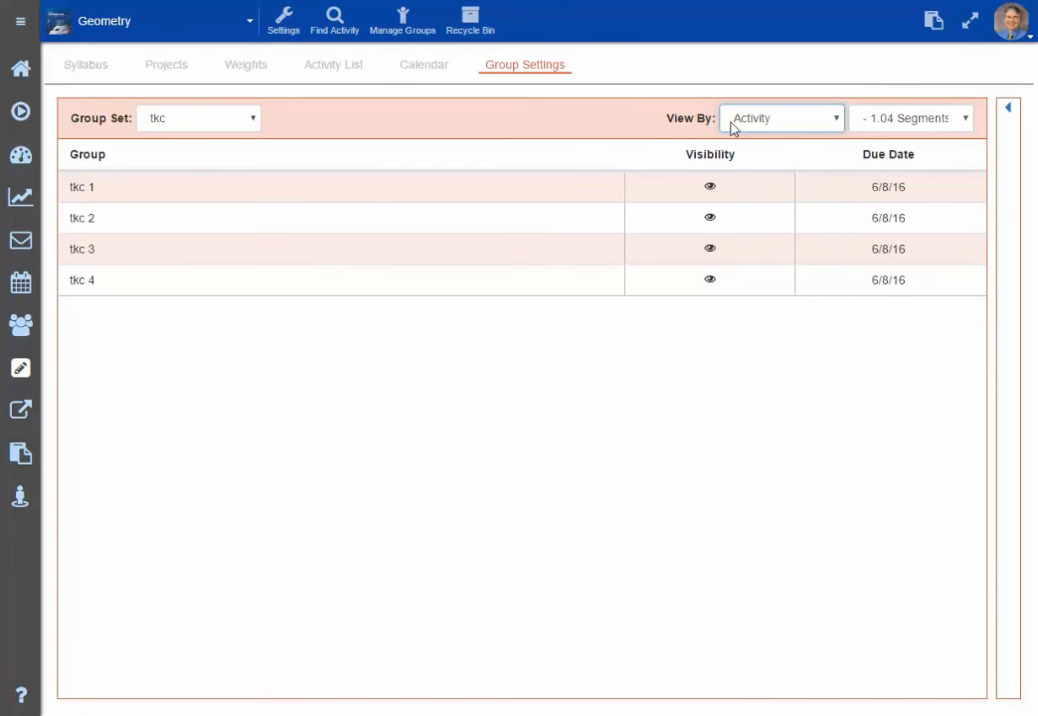
{"action": "left_click", "coordinate": [922, 120]}
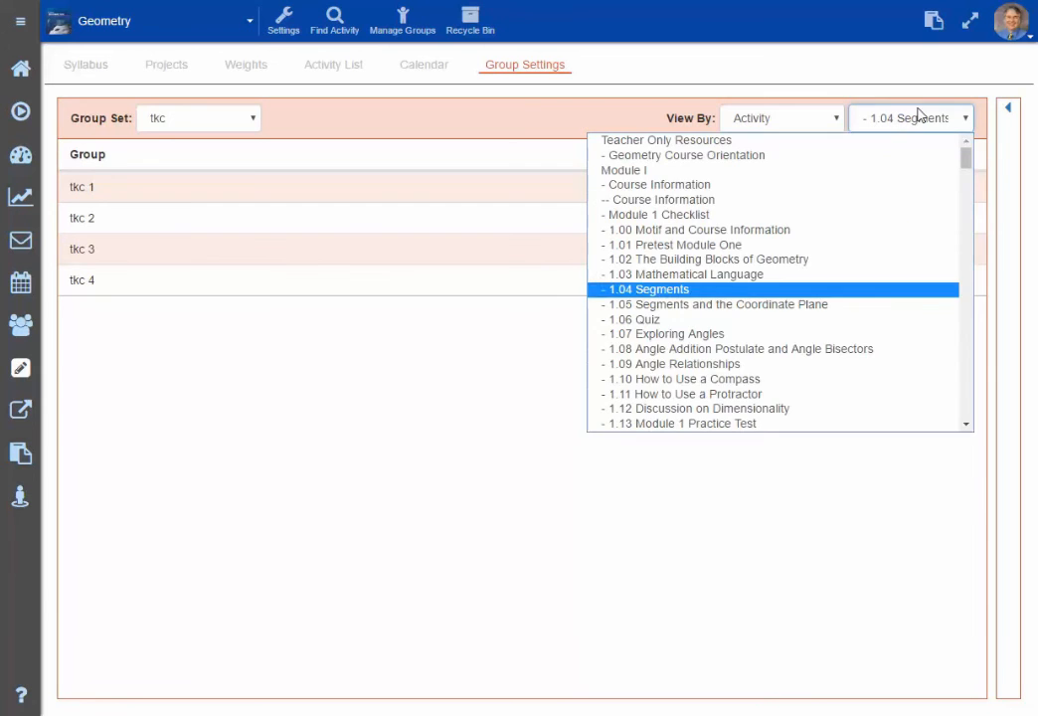
{"action": "left_click", "coordinate": [693, 350]}
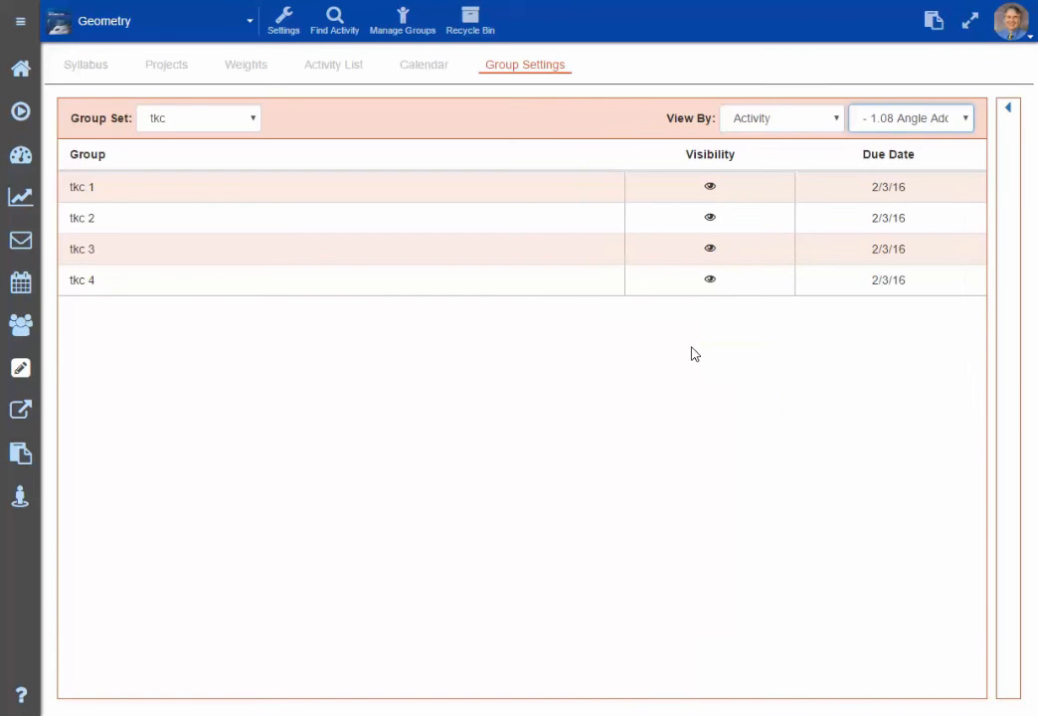
{"action": "left_click", "coordinate": [708, 251]}
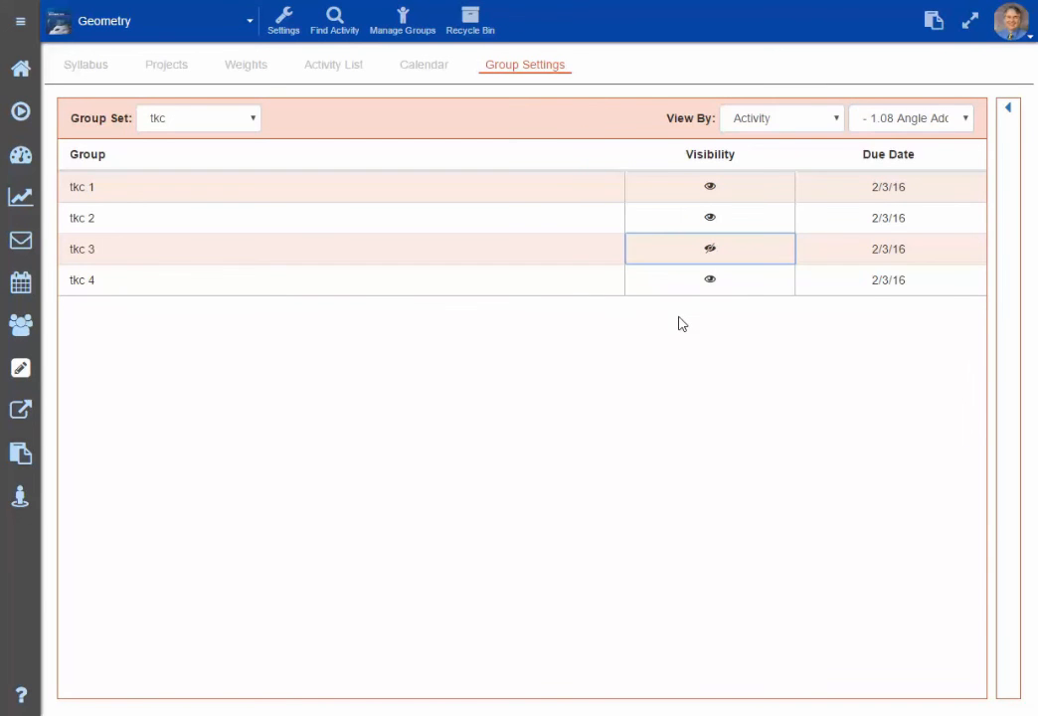
{"action": "left_click", "coordinate": [801, 127]}
{"action": "left_click", "coordinate": [898, 259]}
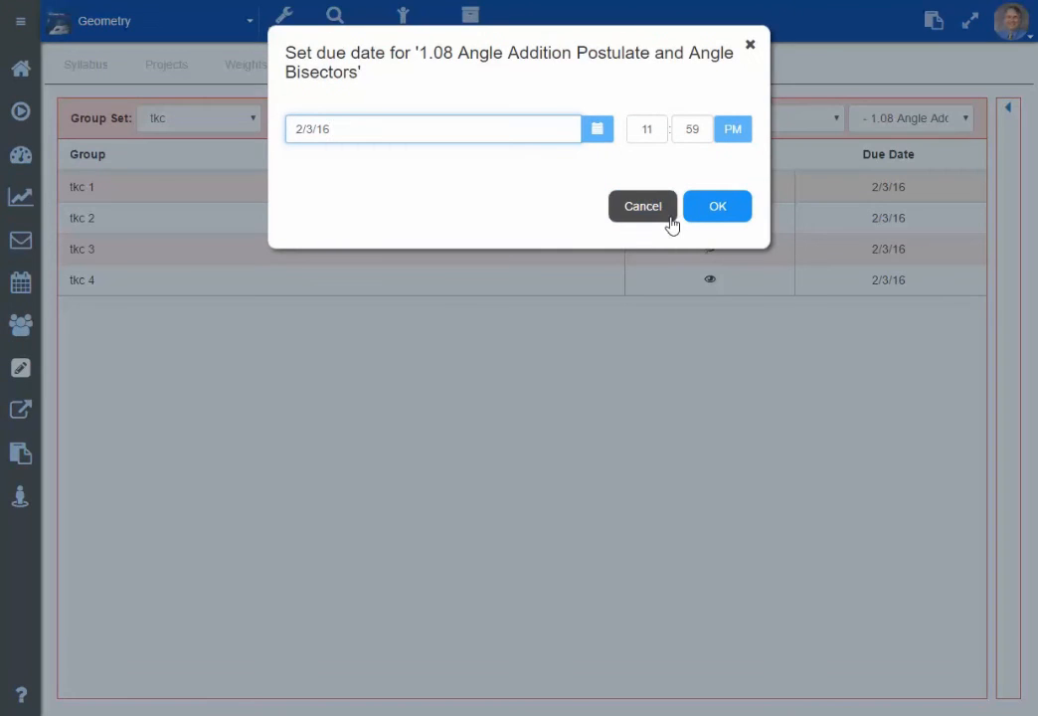
{"action": "left_click", "coordinate": [671, 221]}
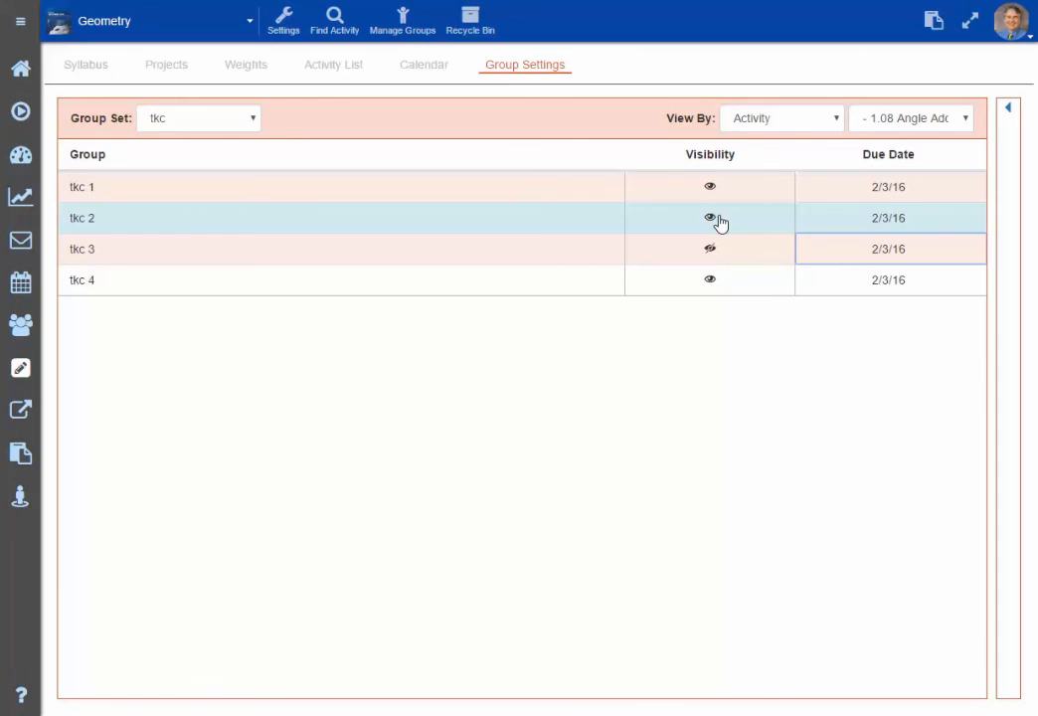
{"action": "left_click", "coordinate": [779, 128]}
{"action": "left_click", "coordinate": [605, 130]}
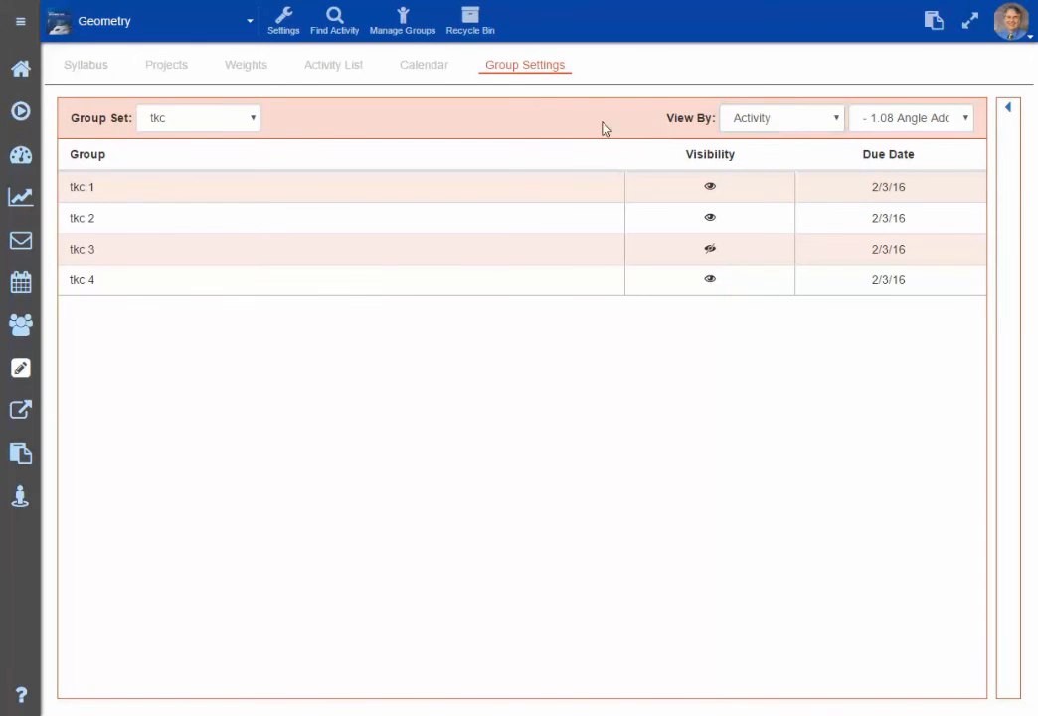
- Return to the course syllabus and look over the Module I activities from the beginning
{"action": "left_click", "coordinate": [100, 84]}
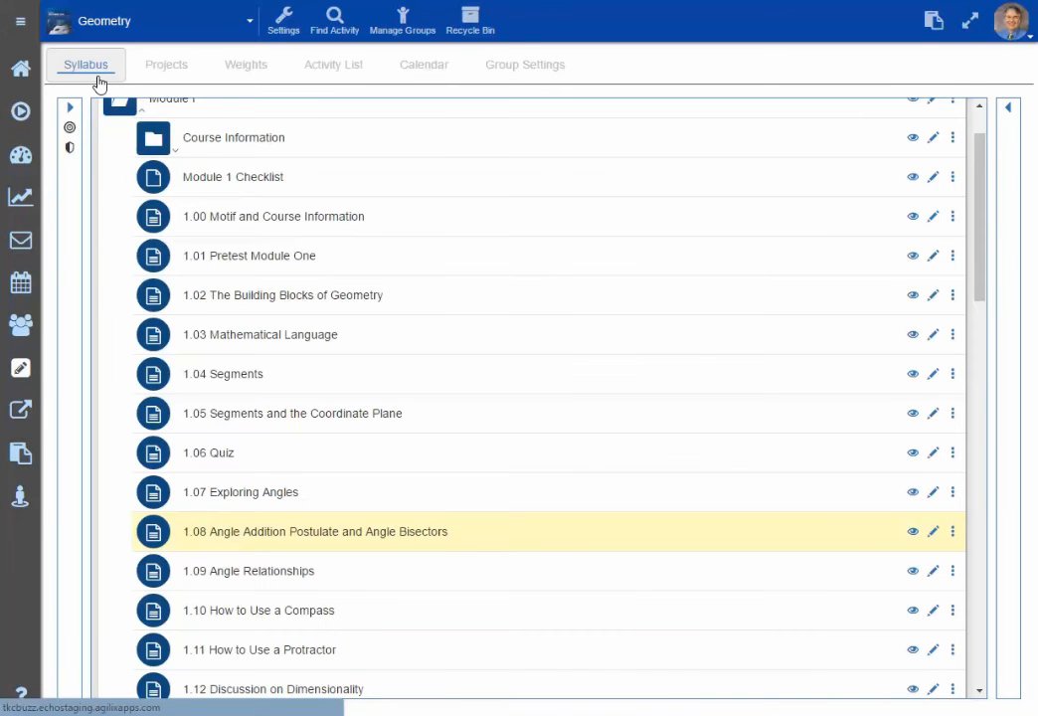
{"action": "scroll", "coordinate": [487, 227], "scroll_direction": "up", "scroll_amount": 1}
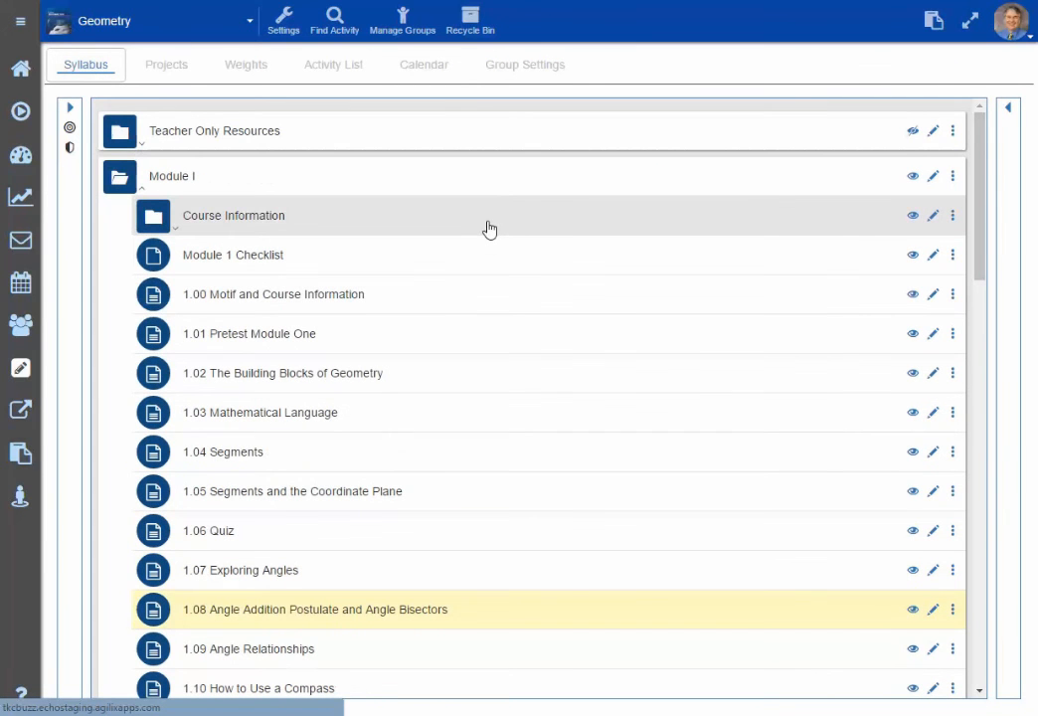